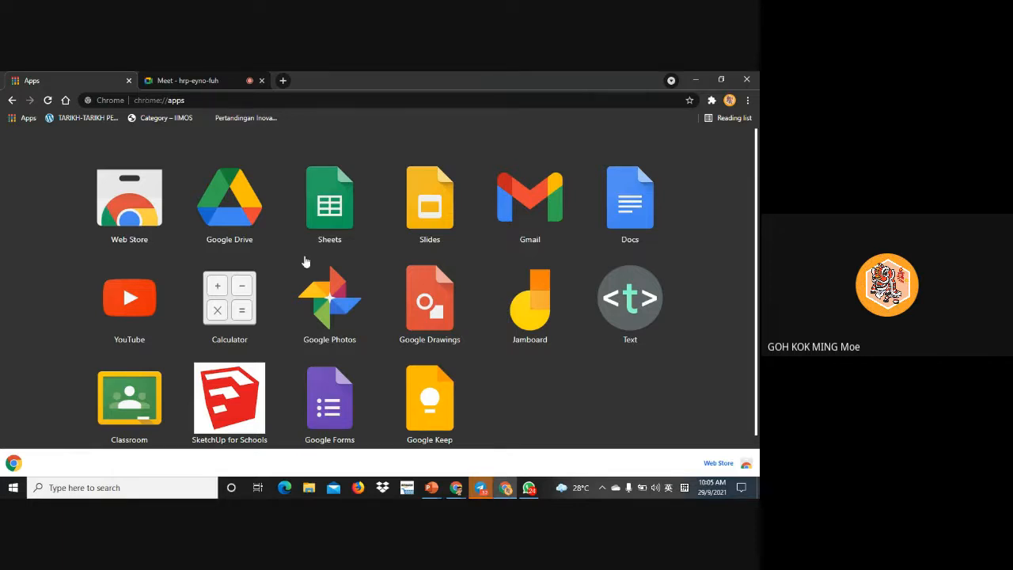
Open Google Drive from the browser's apps page and close the Calendar side panel
{"action": "scroll", "coordinate": [566, 229], "scroll_direction": "down", "scroll_amount": 1}
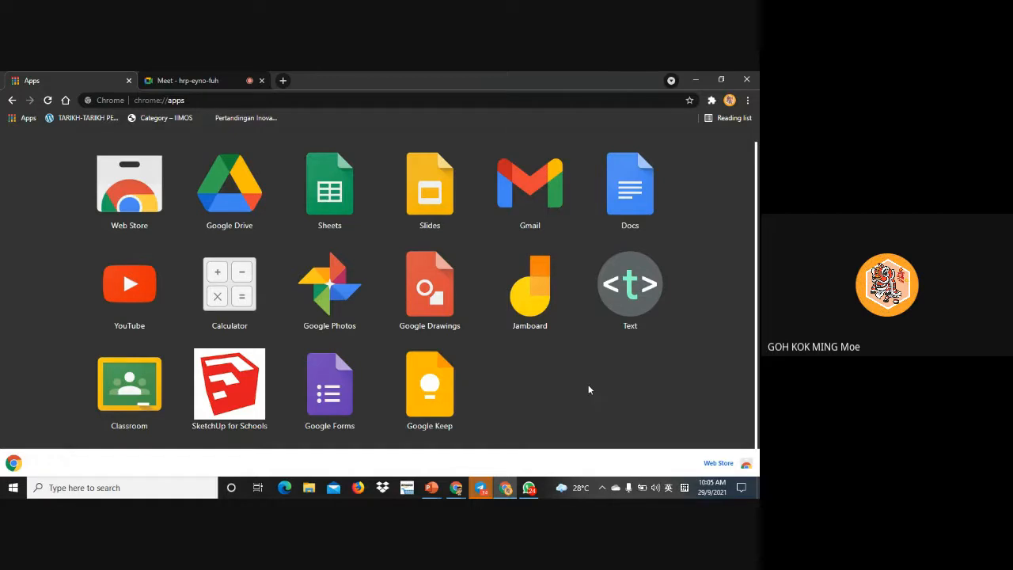
{"action": "left_click", "coordinate": [239, 192]}
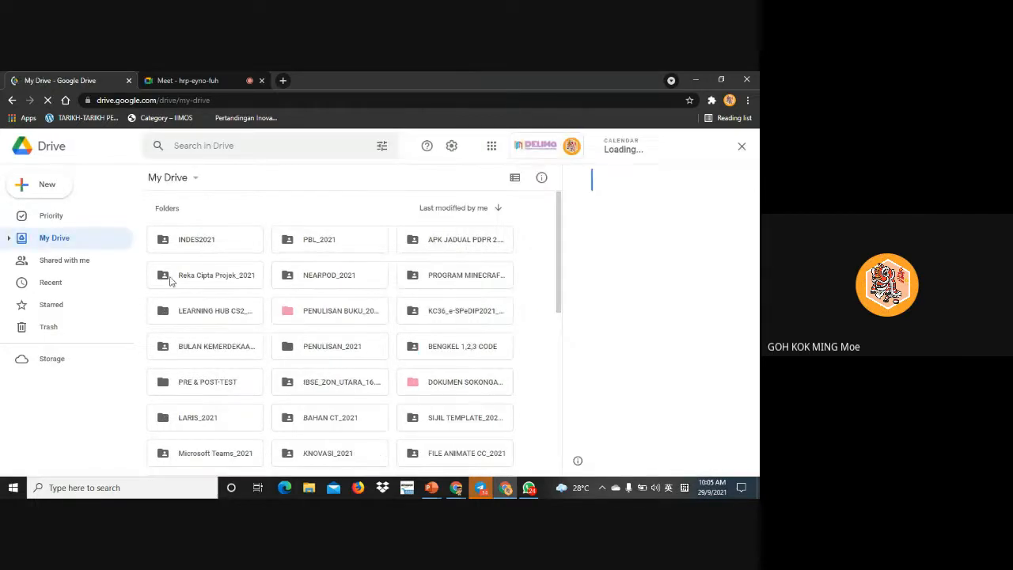
{"action": "left_click", "coordinate": [741, 147]}
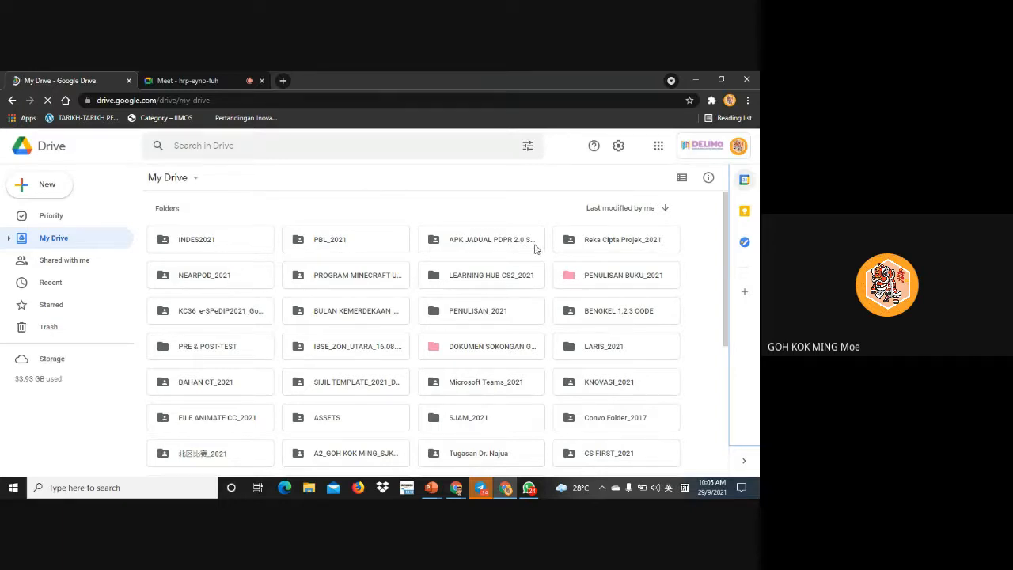
Create a new blank Google Docs document from My Drive and collapse its outline pane
{"action": "left_click", "coordinate": [51, 192]}
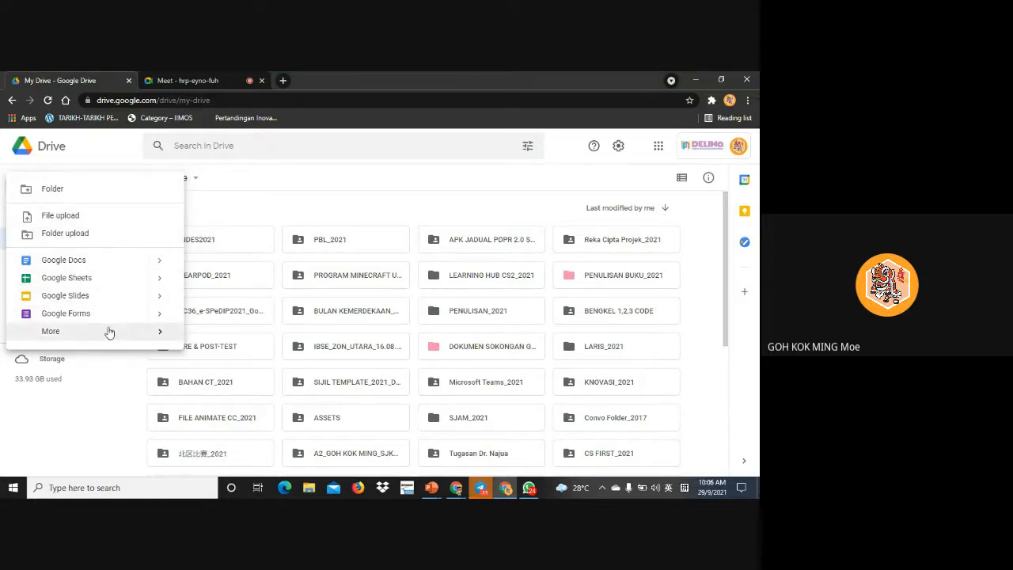
{"action": "mouse_move", "coordinate": [154, 337]}
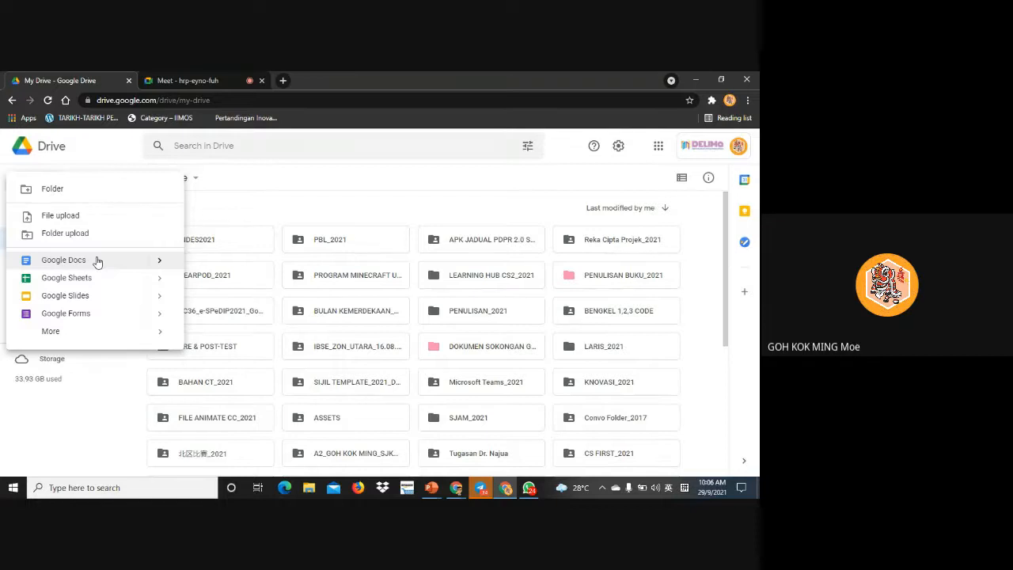
{"action": "left_click", "coordinate": [63, 259]}
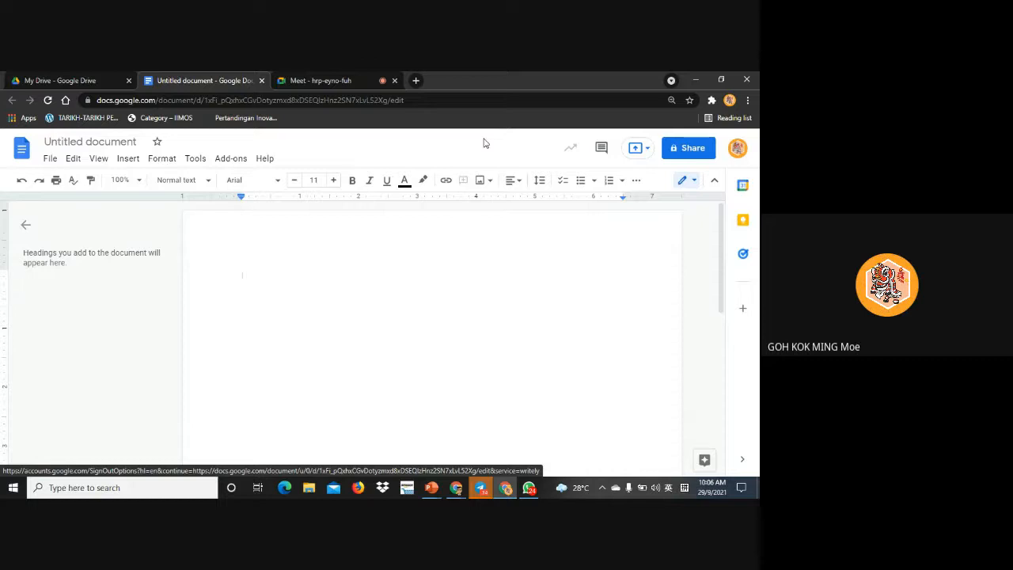
{"action": "left_click", "coordinate": [25, 228]}
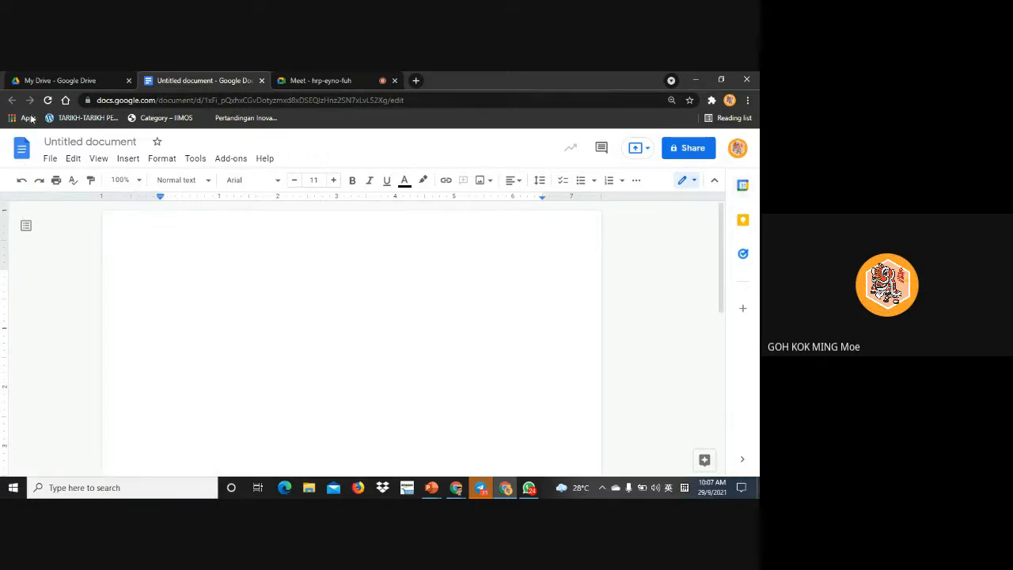
Rename the untitled document as "Latihan RBT (29.09.2021)"
{"action": "left_click", "coordinate": [59, 140]}
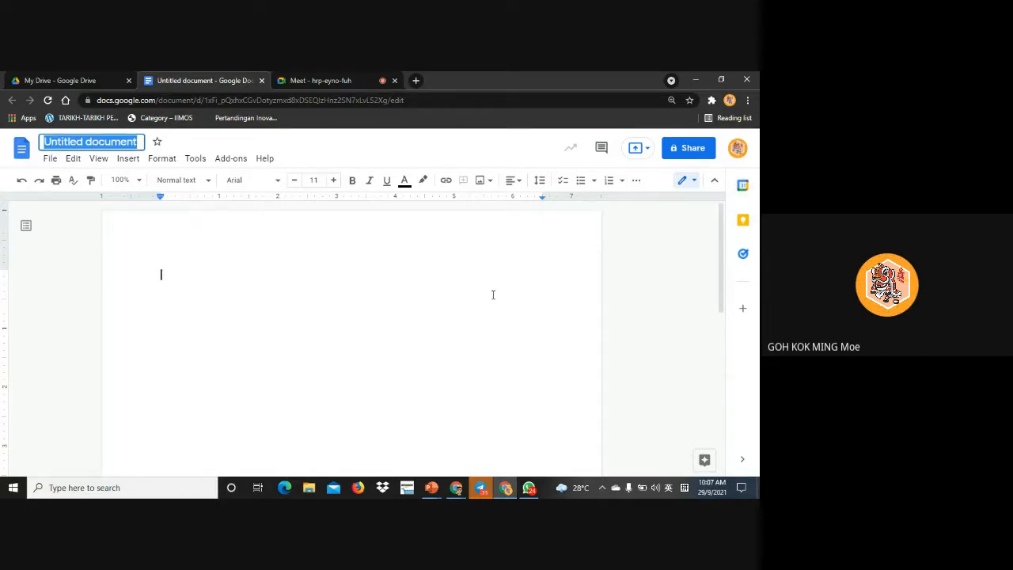
{"action": "type", "text": "Latihan "}
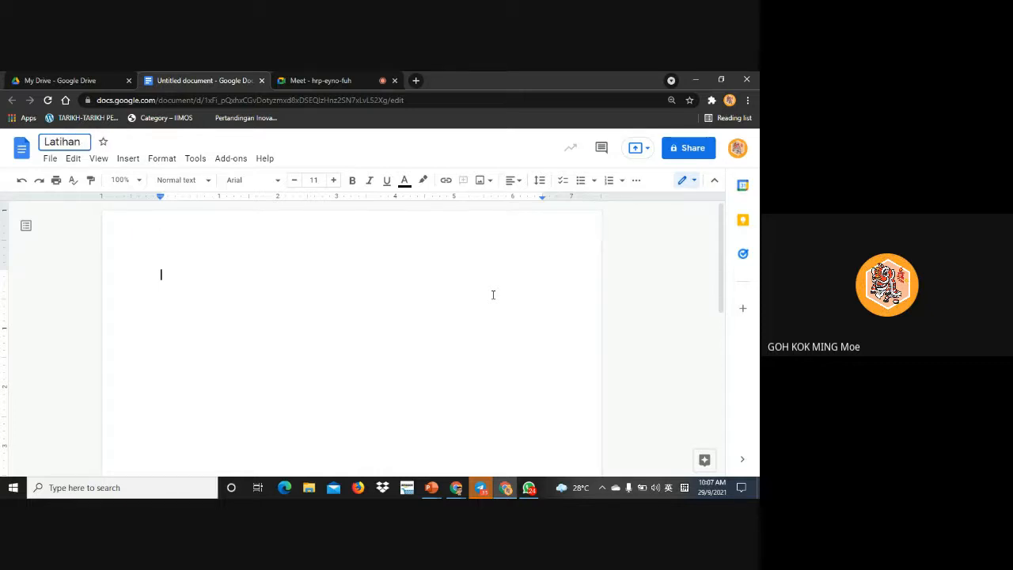
{"action": "type", "text": "Matematik"}
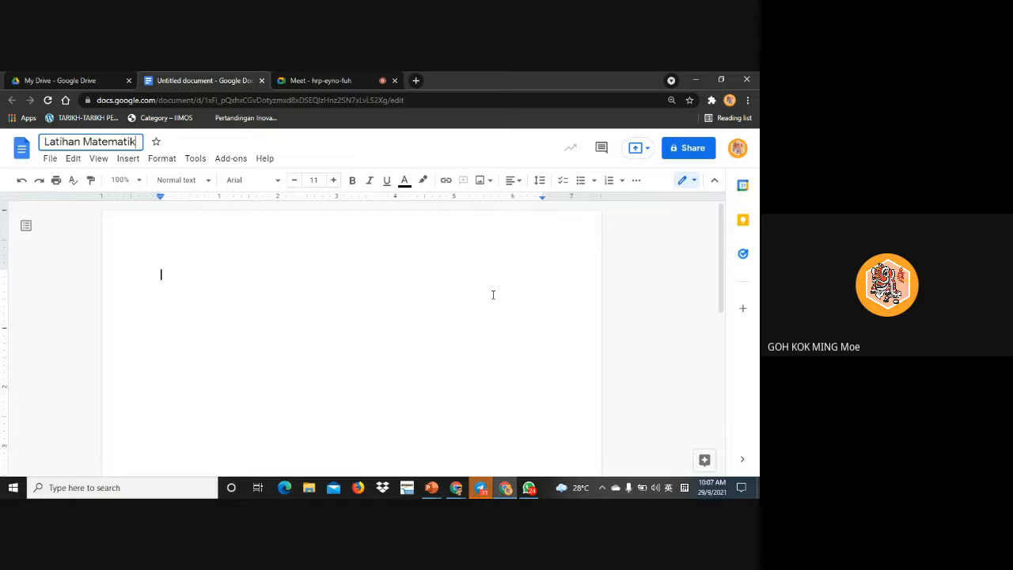
{"action": "key", "text": "BackSpace"}
{"action": "key", "text": "BackSpace"}
{"action": "key", "text": "BackSpace"}
{"action": "key", "text": "BackSpace"}
{"action": "key", "text": "BackSpace"}
{"action": "key", "text": "BackSpace"}
{"action": "key", "text": "BackSpace"}
{"action": "key", "text": "BackSpace"}
{"action": "key", "text": "BackSpace"}
{"action": "key", "text": "BackSpace"}
{"action": "type", "text": "RBT "}
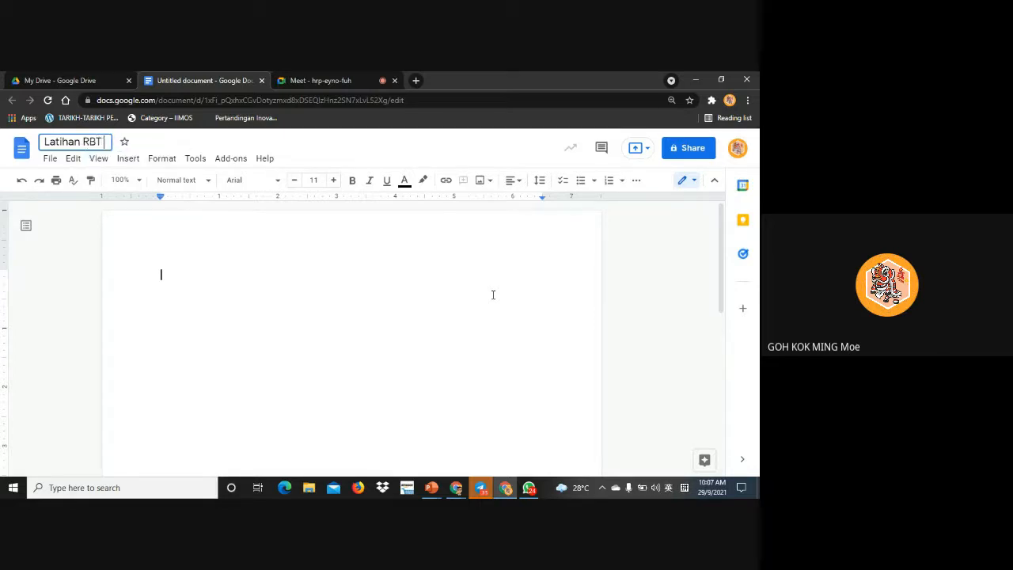
{"action": "type", "text": "(29.09.2021)"}
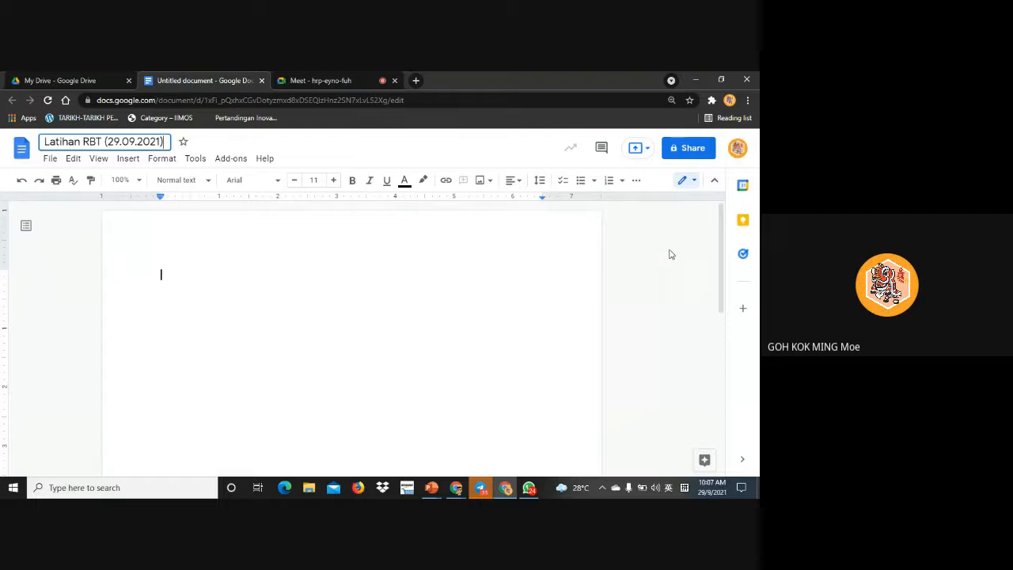
{"action": "key", "text": "Return"}
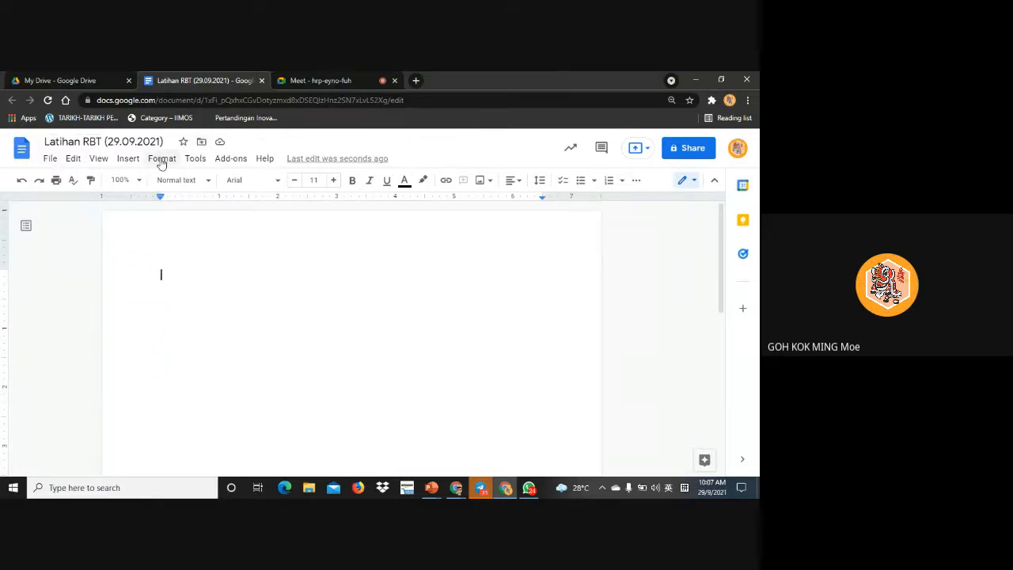
Move the document into the RBT / TMK subfolder of BAHAN PdPR 2021, accept the access change and dismiss the notification
{"action": "left_click", "coordinate": [202, 142]}
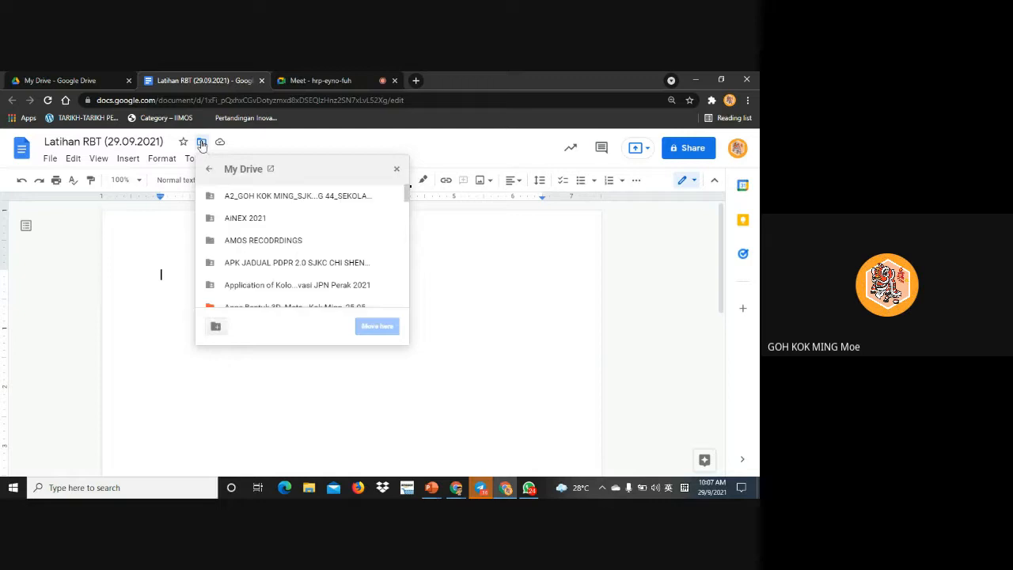
{"action": "scroll", "coordinate": [319, 256], "scroll_direction": "down", "scroll_amount": 10}
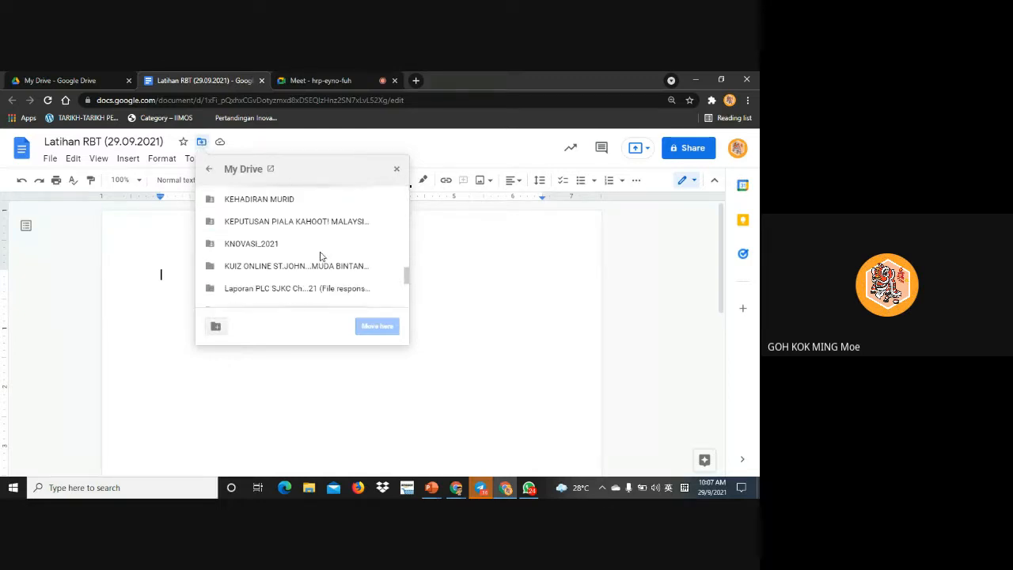
{"action": "scroll", "coordinate": [321, 256], "scroll_direction": "down", "scroll_amount": 8}
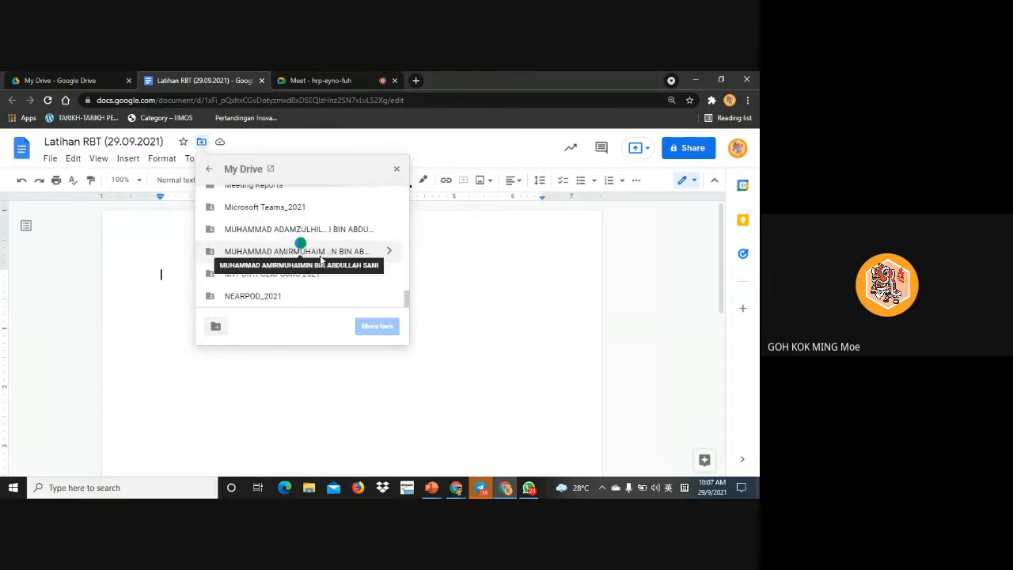
{"action": "scroll", "coordinate": [332, 271], "scroll_direction": "down", "scroll_amount": 5}
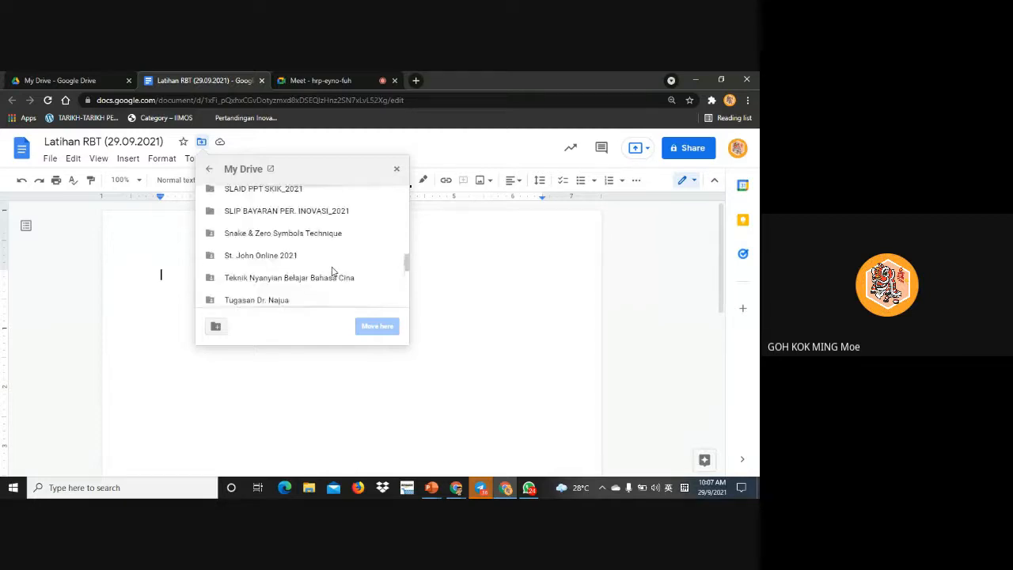
{"action": "scroll", "coordinate": [332, 272], "scroll_direction": "down", "scroll_amount": 5}
{"action": "scroll", "coordinate": [333, 272], "scroll_direction": "up", "scroll_amount": 3}
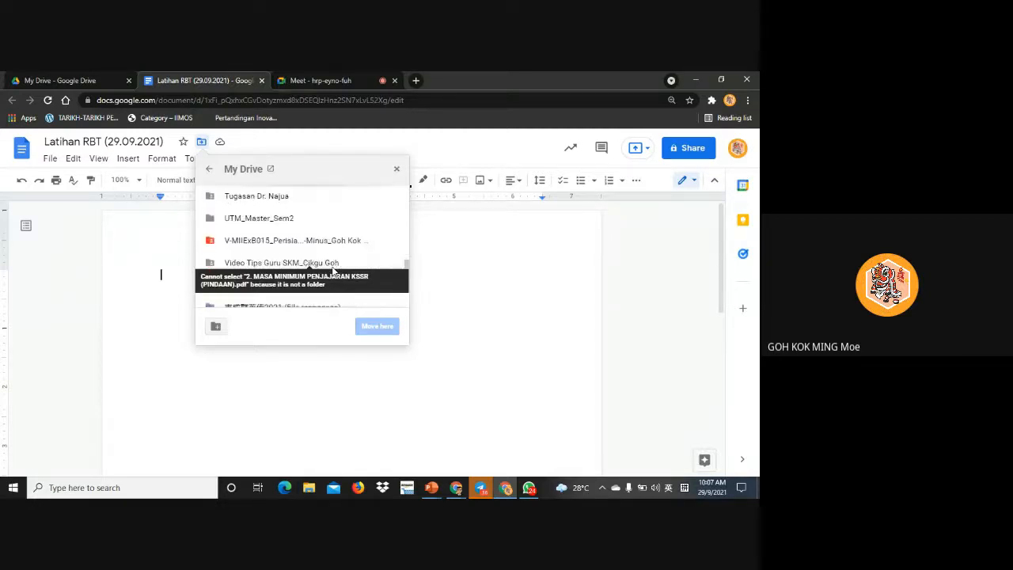
{"action": "scroll", "coordinate": [334, 272], "scroll_direction": "up", "scroll_amount": 10}
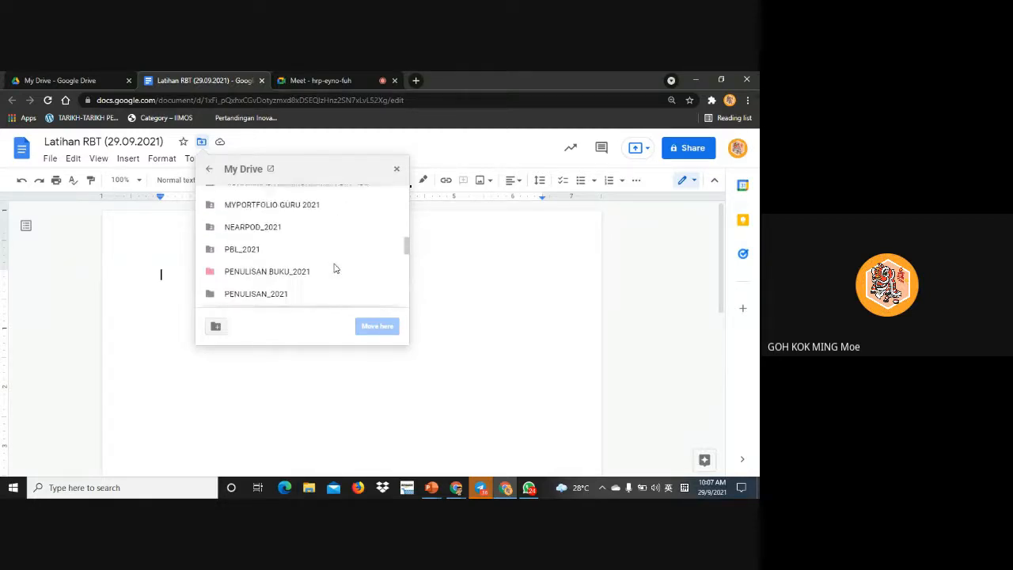
{"action": "scroll", "coordinate": [333, 269], "scroll_direction": "up", "scroll_amount": 12}
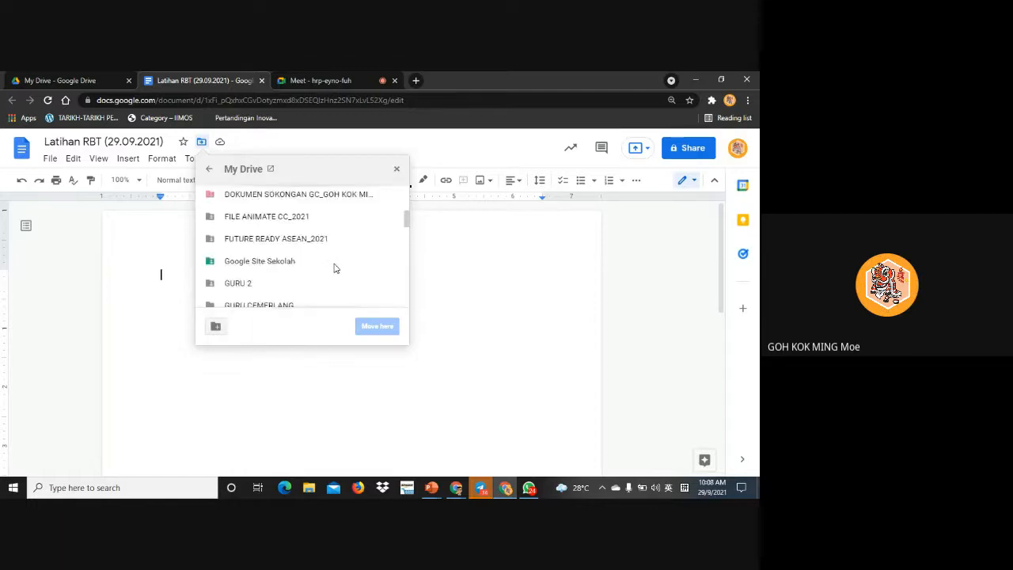
{"action": "scroll", "coordinate": [333, 269], "scroll_direction": "up", "scroll_amount": 10}
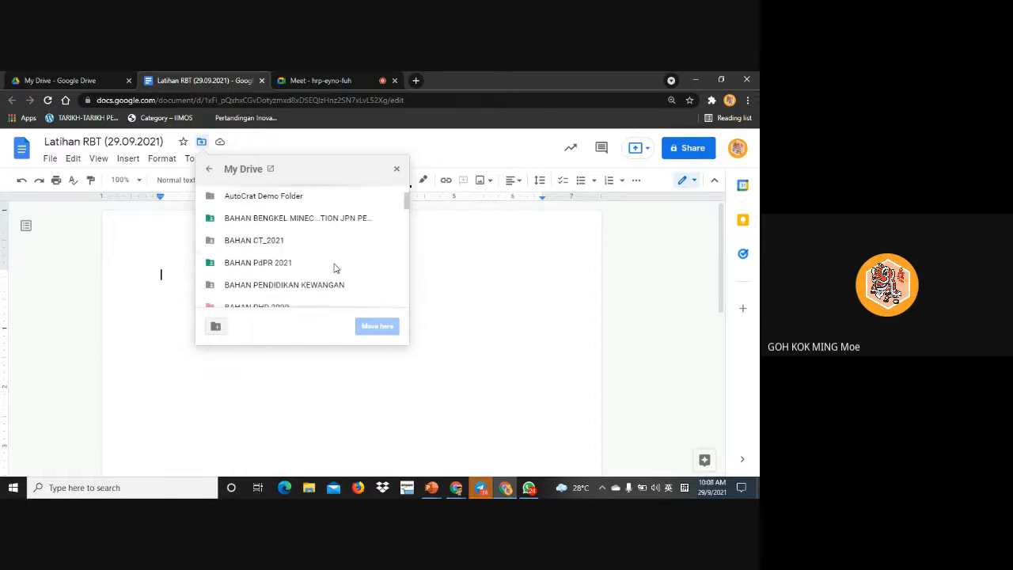
{"action": "left_click", "coordinate": [389, 263]}
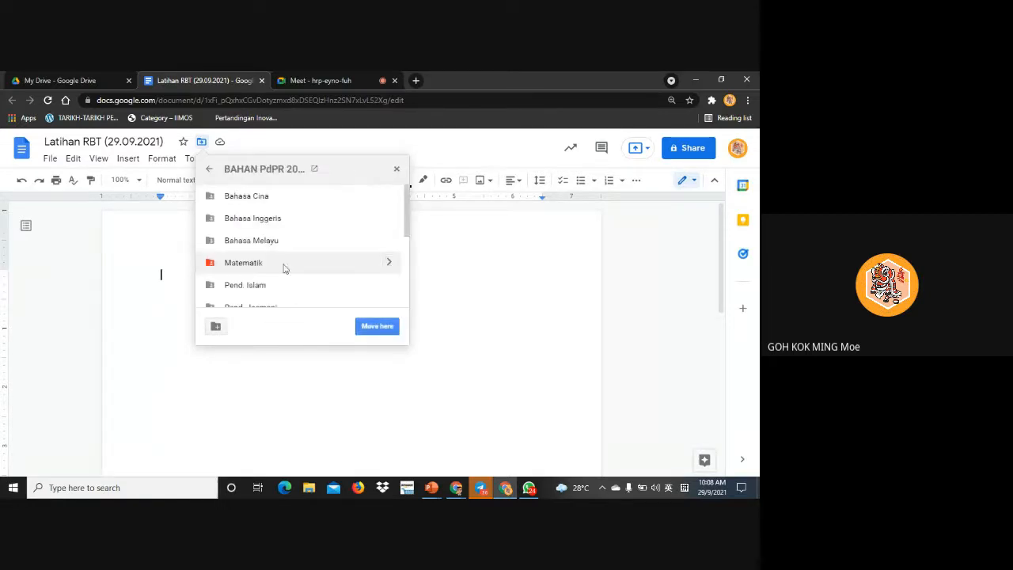
{"action": "scroll", "coordinate": [356, 269], "scroll_direction": "down", "scroll_amount": 2}
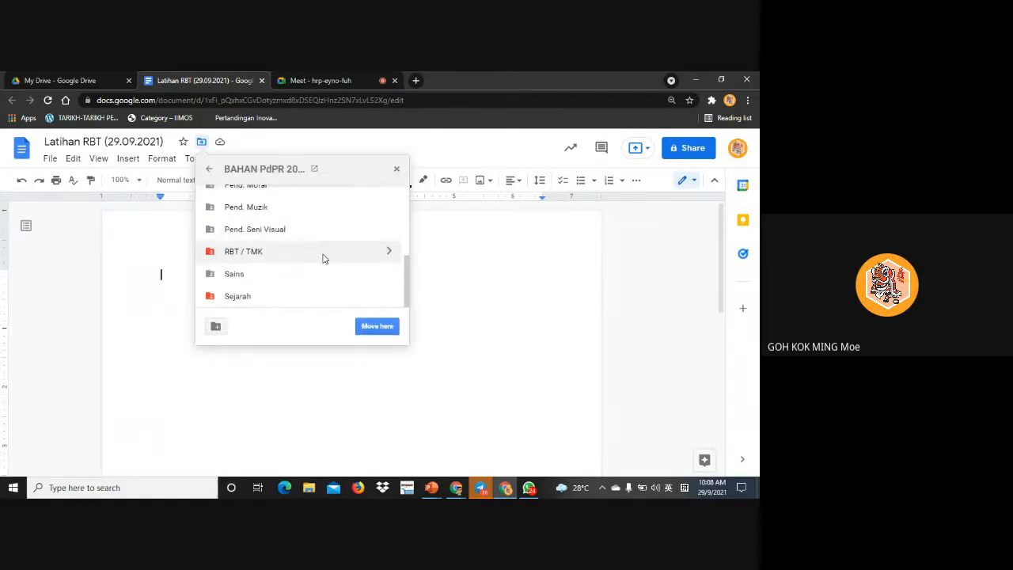
{"action": "left_click", "coordinate": [387, 253]}
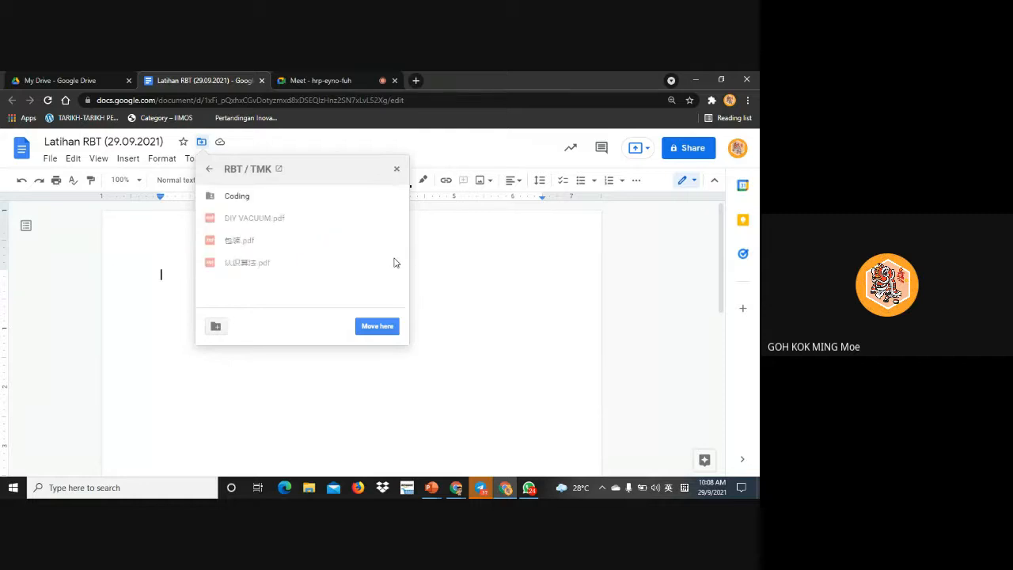
{"action": "left_click", "coordinate": [386, 329]}
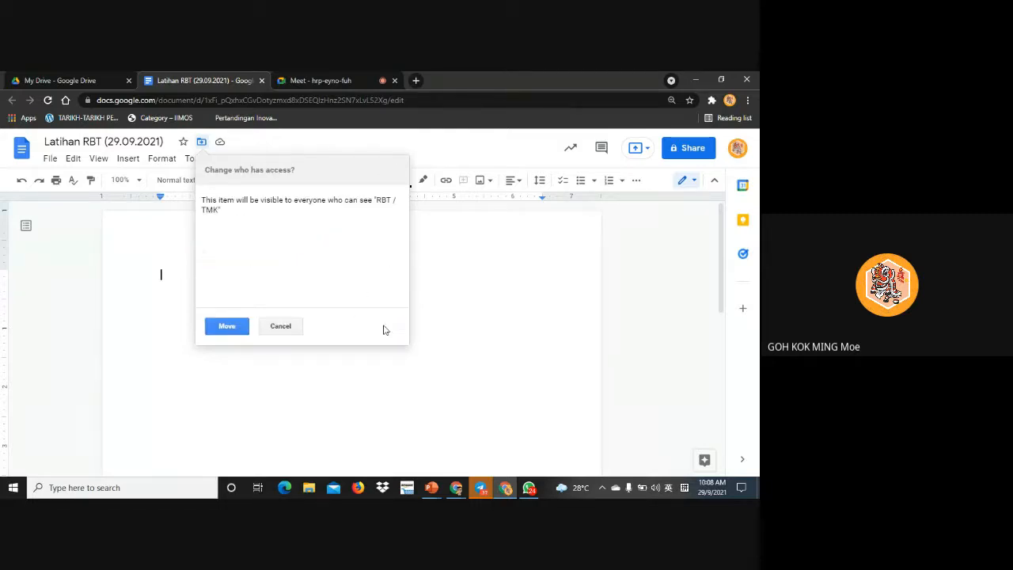
{"action": "left_click", "coordinate": [227, 328]}
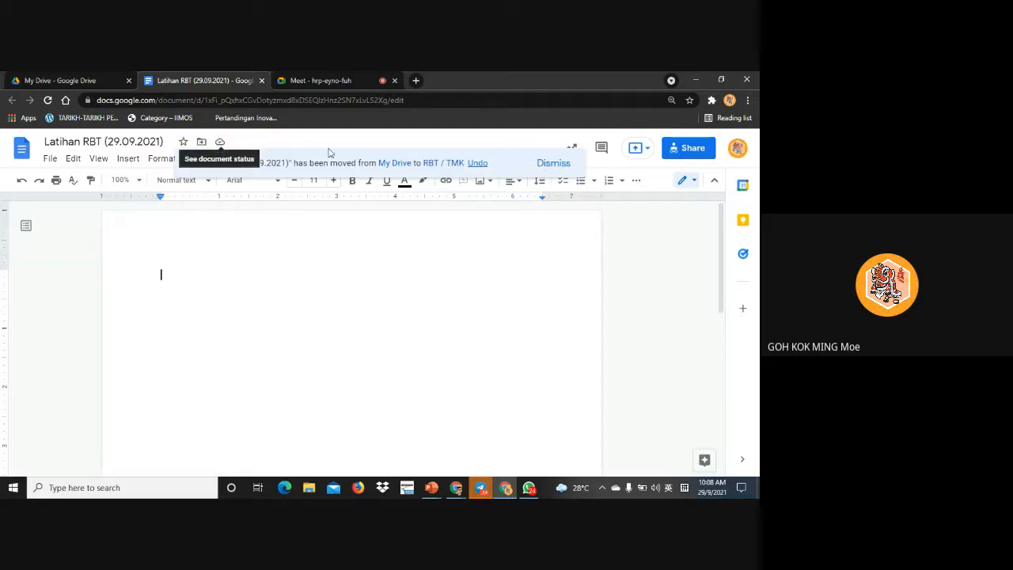
{"action": "left_click", "coordinate": [558, 166]}
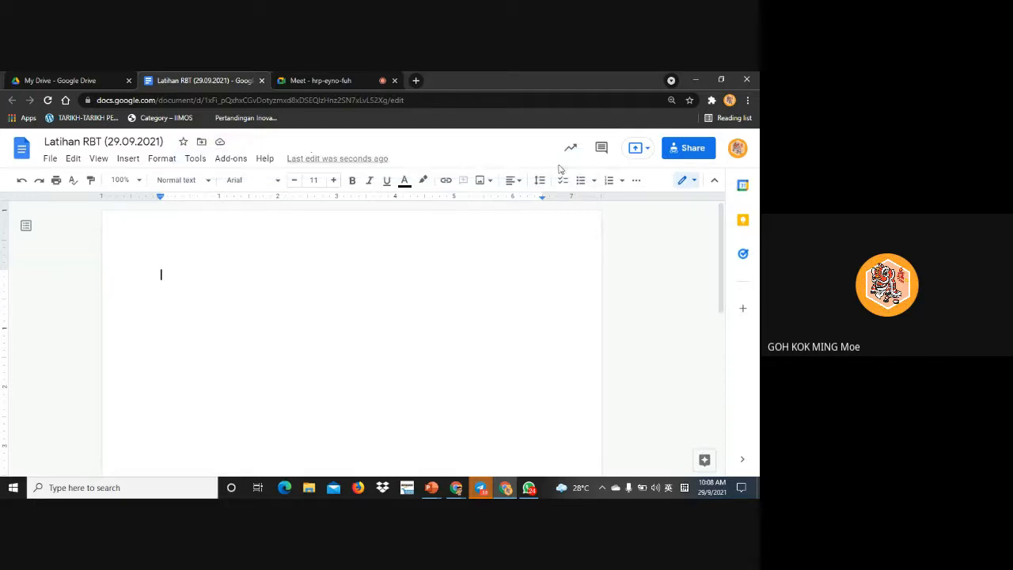
Examine the document's file commands, such as email, download and version history, and its view modes and display options
{"action": "left_click", "coordinate": [221, 144]}
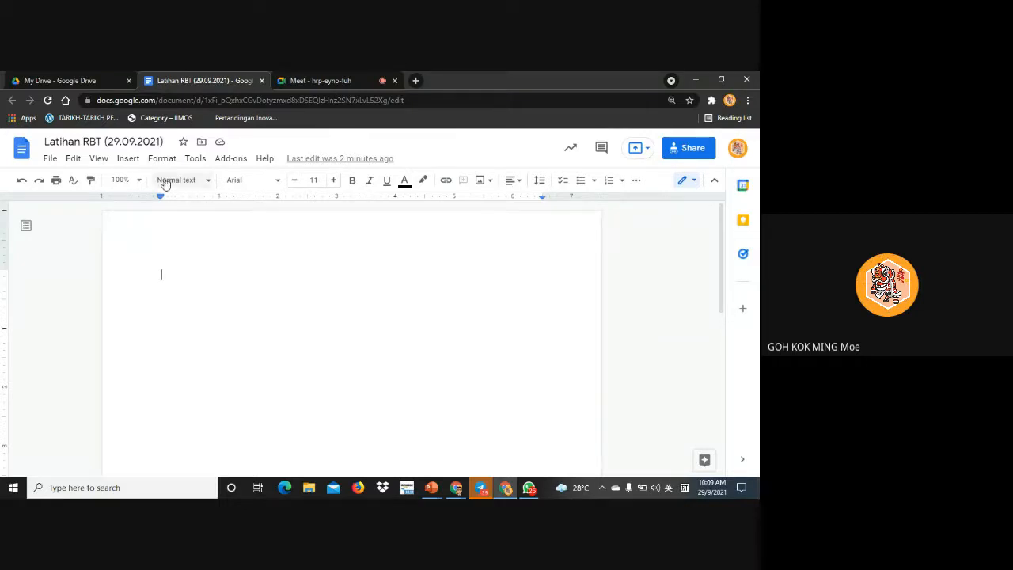
{"action": "left_click", "coordinate": [52, 164]}
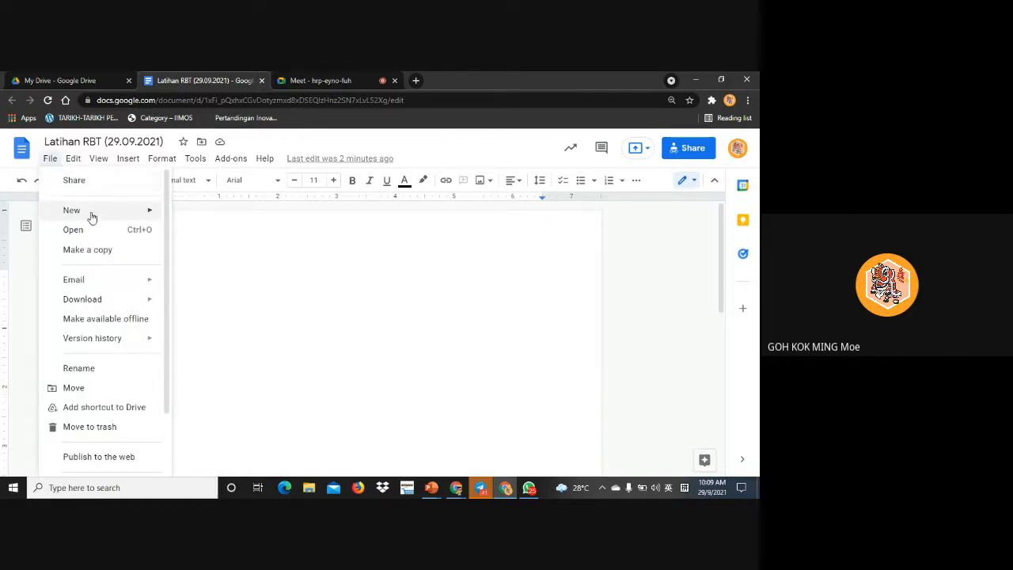
{"action": "mouse_move", "coordinate": [91, 214]}
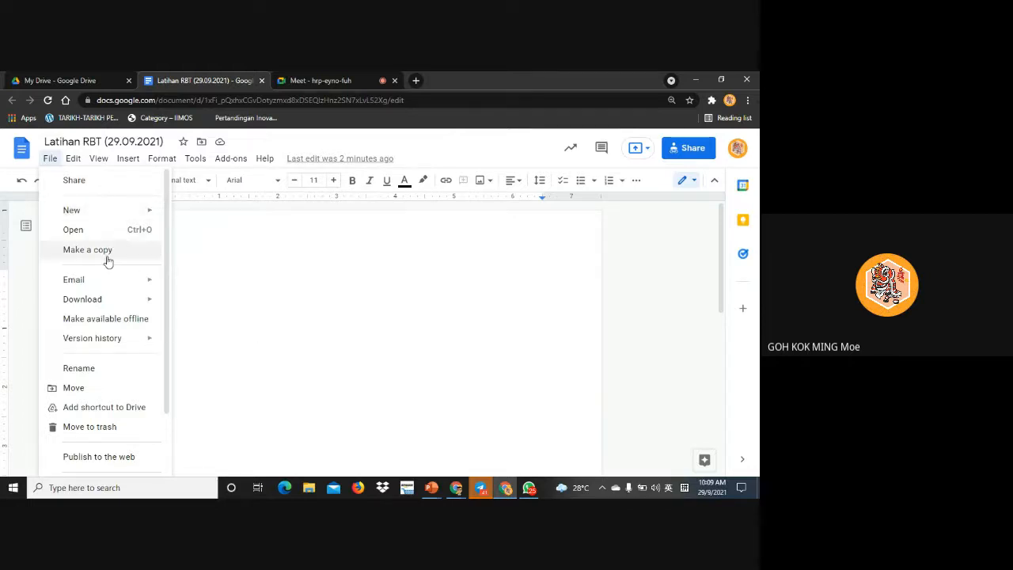
{"action": "mouse_move", "coordinate": [108, 280]}
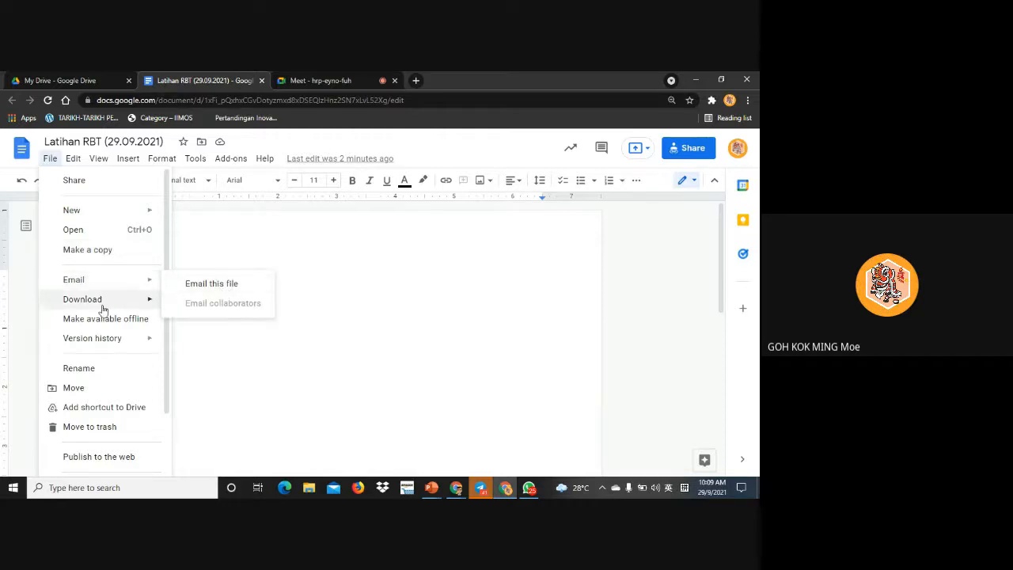
{"action": "mouse_move", "coordinate": [111, 308]}
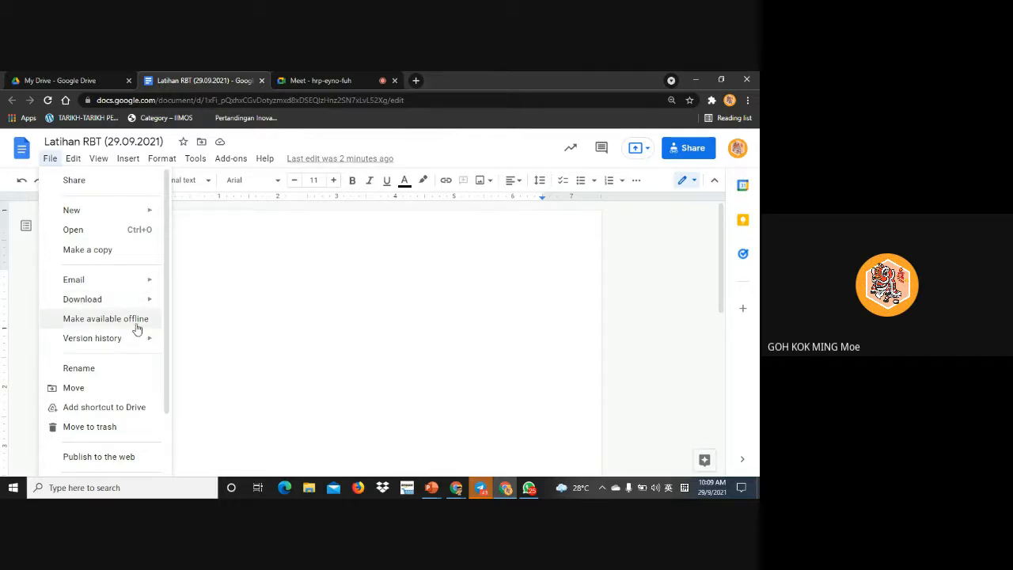
{"action": "mouse_move", "coordinate": [136, 341]}
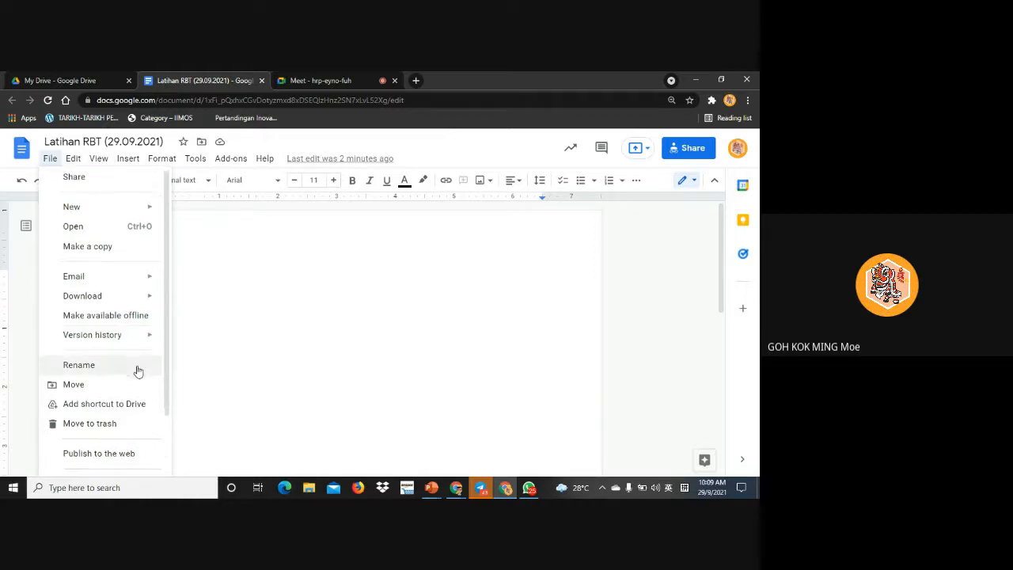
{"action": "scroll", "coordinate": [137, 368], "scroll_direction": "down", "scroll_amount": 1}
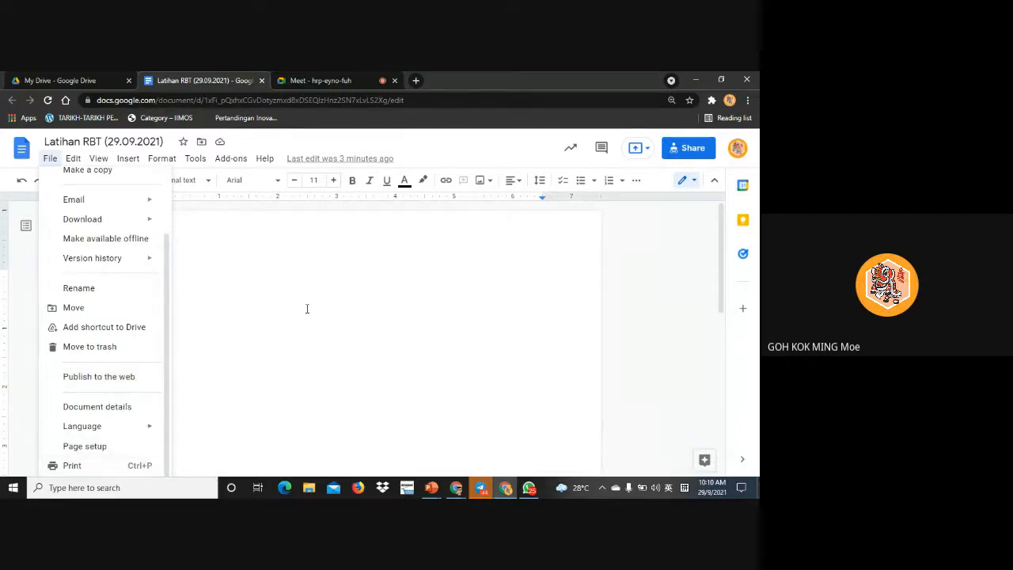
{"action": "mouse_move", "coordinate": [80, 163]}
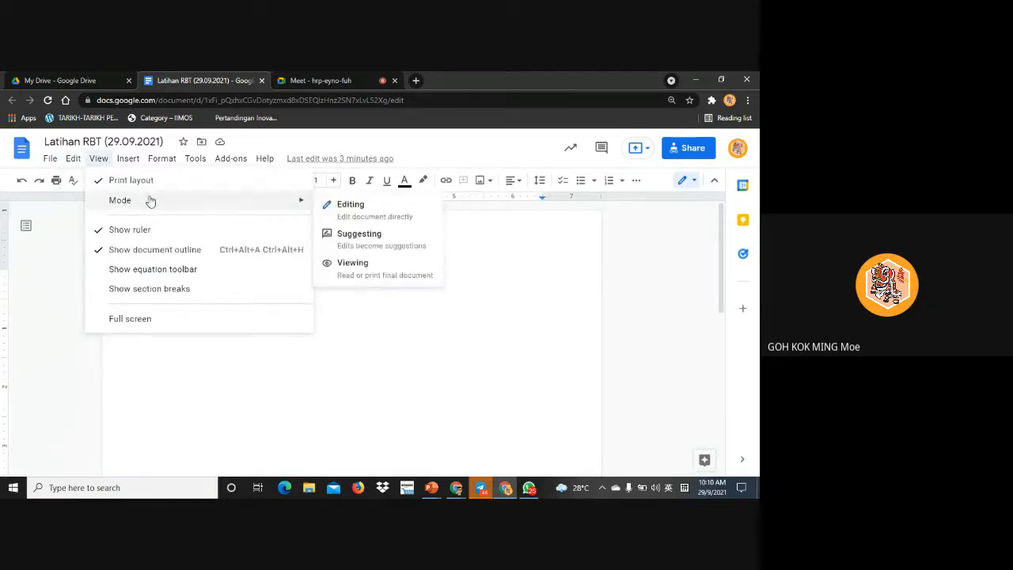
{"action": "mouse_move", "coordinate": [279, 210]}
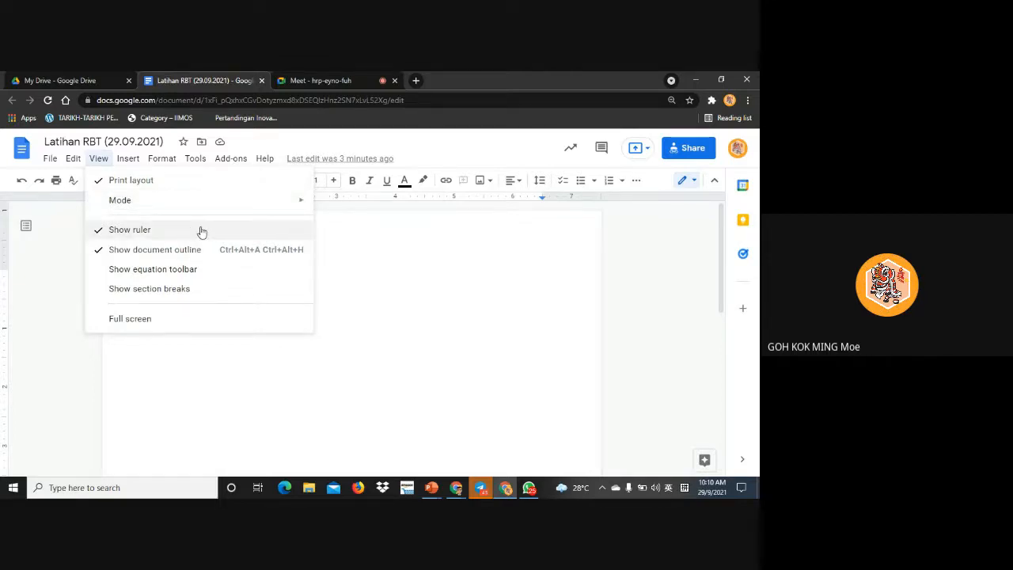
{"action": "left_click", "coordinate": [668, 229]}
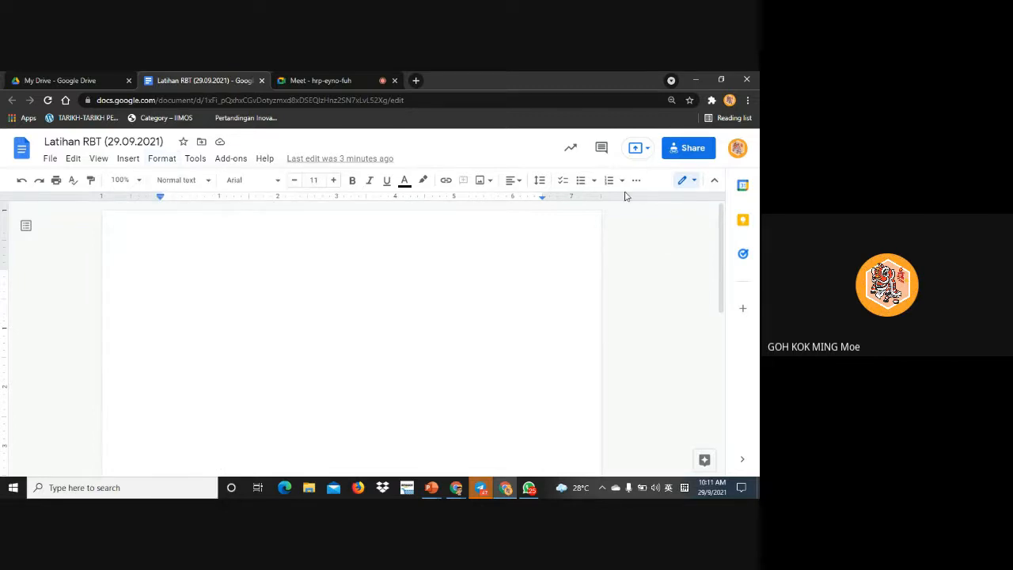
Show the equation toolbar above the document and close it again
{"action": "left_click", "coordinate": [99, 159]}
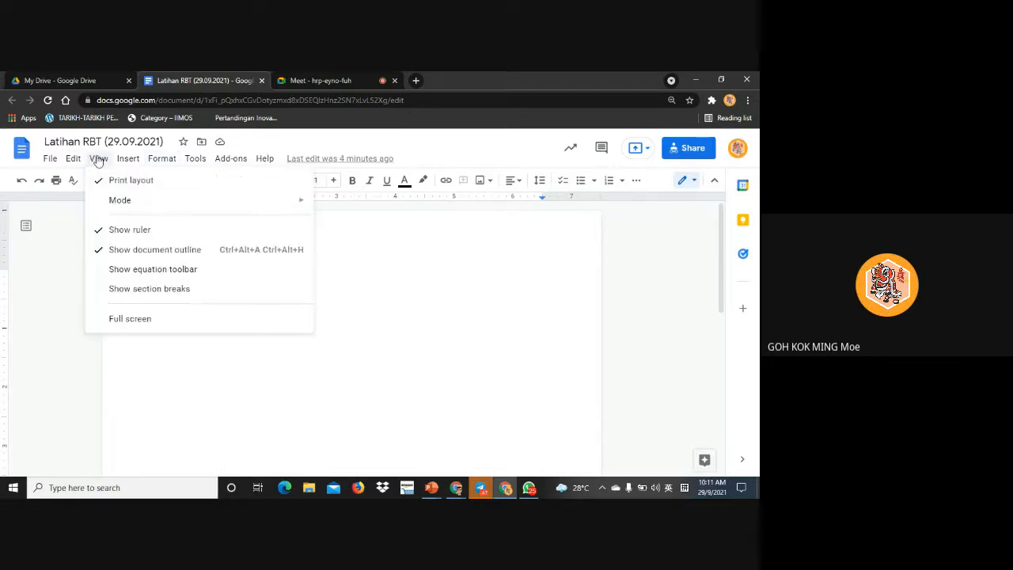
{"action": "left_click", "coordinate": [179, 278]}
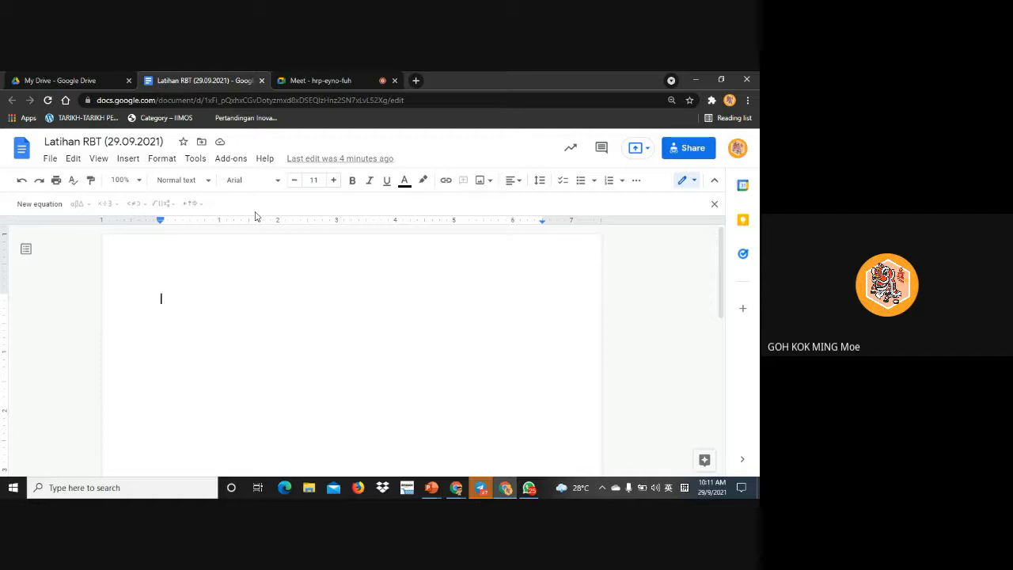
{"action": "left_click", "coordinate": [128, 158]}
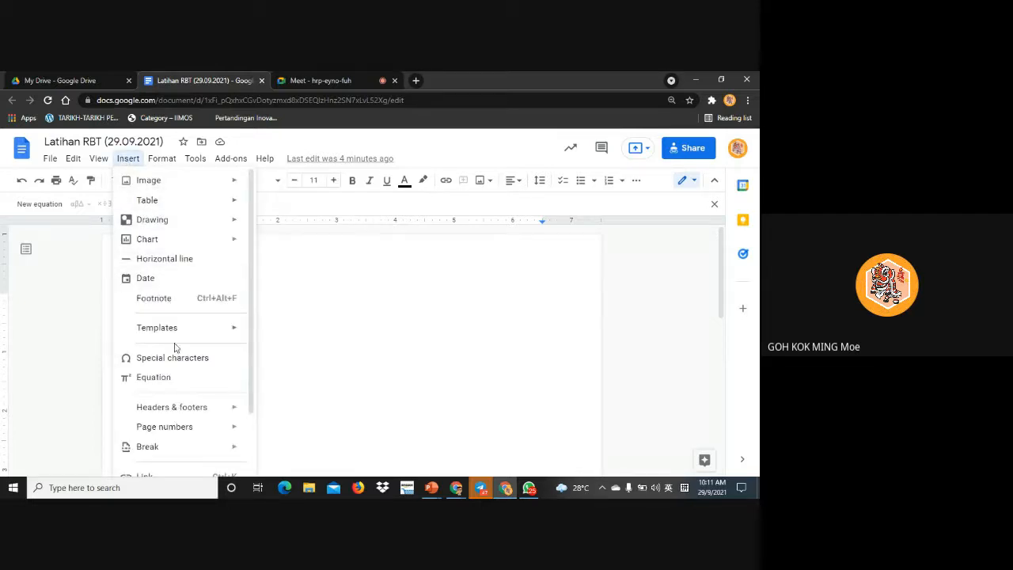
{"action": "left_click", "coordinate": [50, 323]}
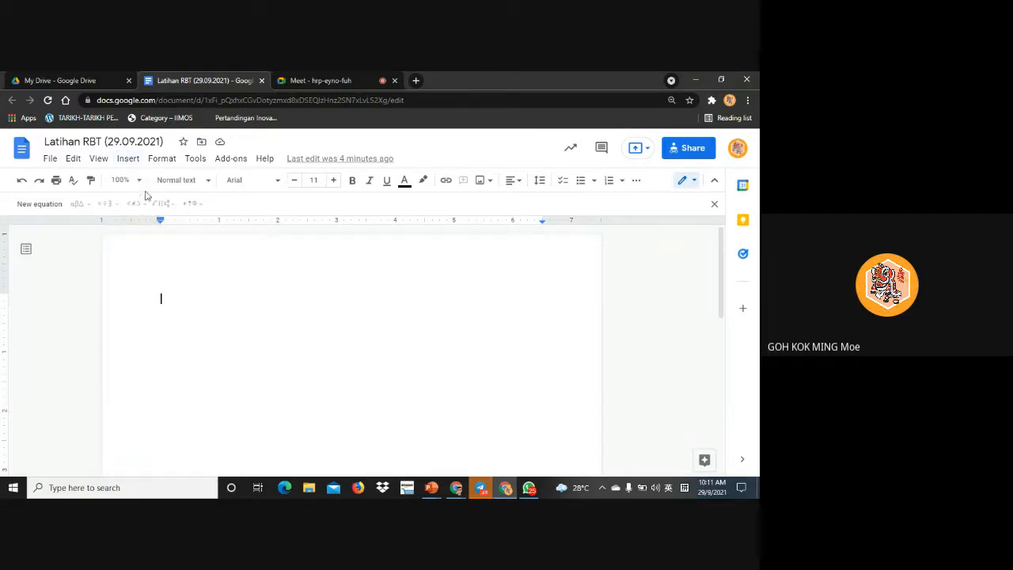
{"action": "left_click", "coordinate": [124, 164]}
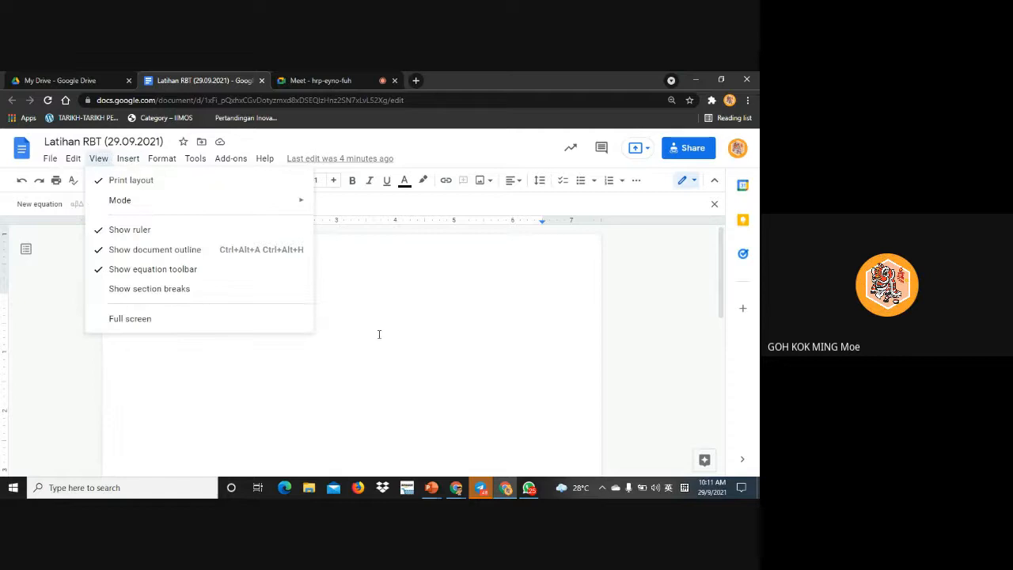
{"action": "left_click", "coordinate": [188, 293]}
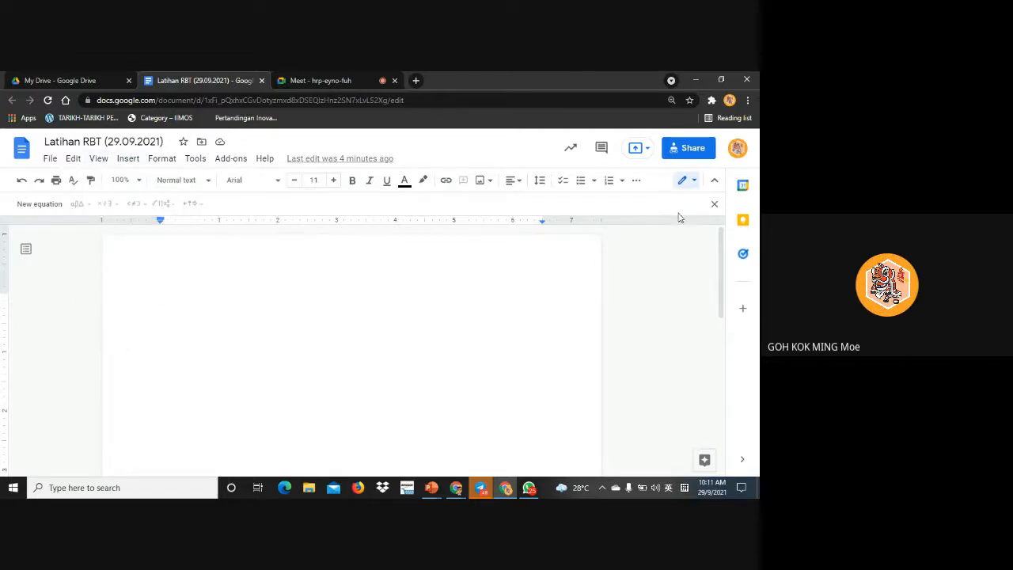
{"action": "left_click", "coordinate": [714, 205]}
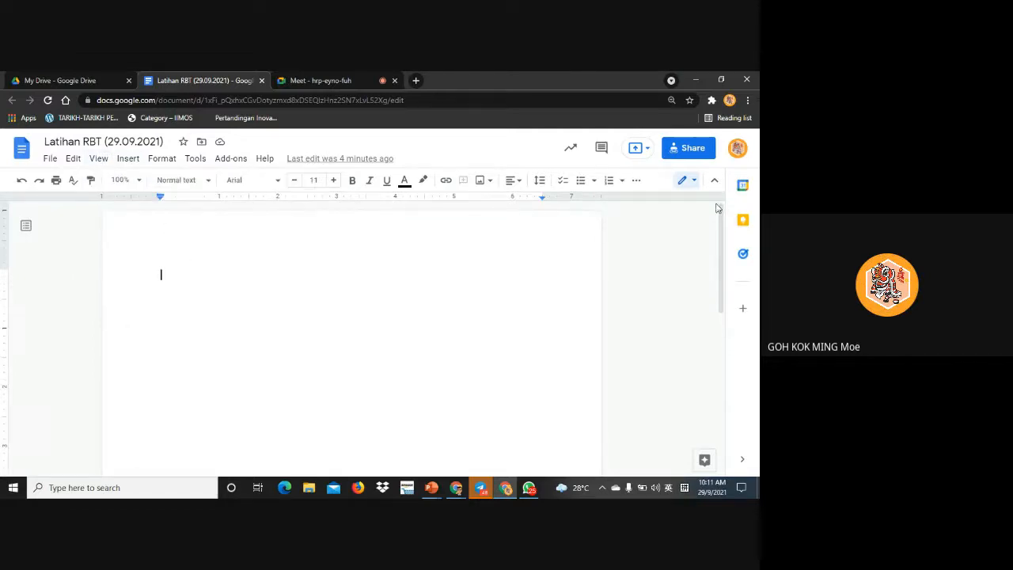
Switch the document to full screen and restore the hidden controls
{"action": "left_click", "coordinate": [115, 159]}
{"action": "mouse_move", "coordinate": [99, 158]}
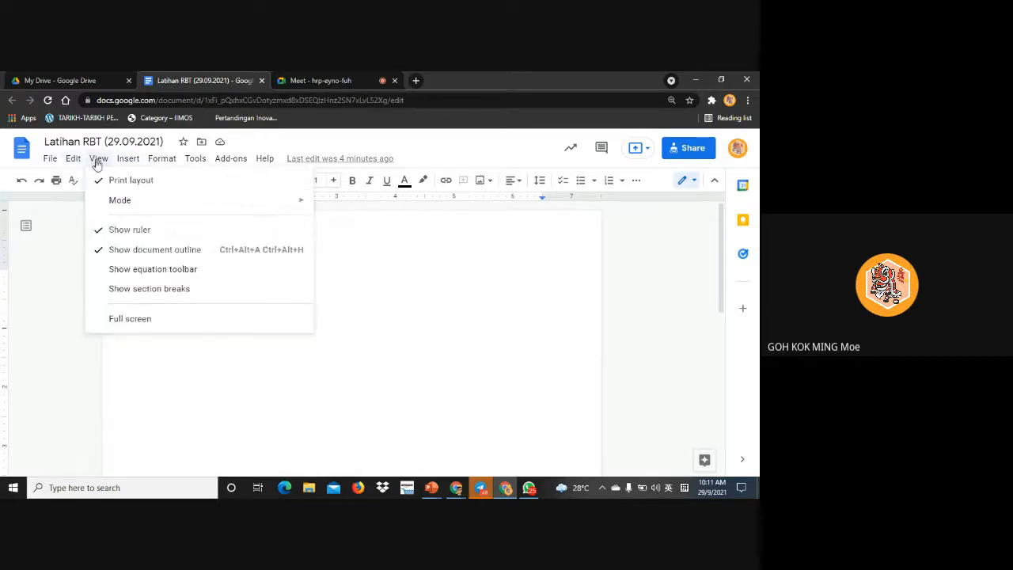
{"action": "left_click", "coordinate": [182, 322]}
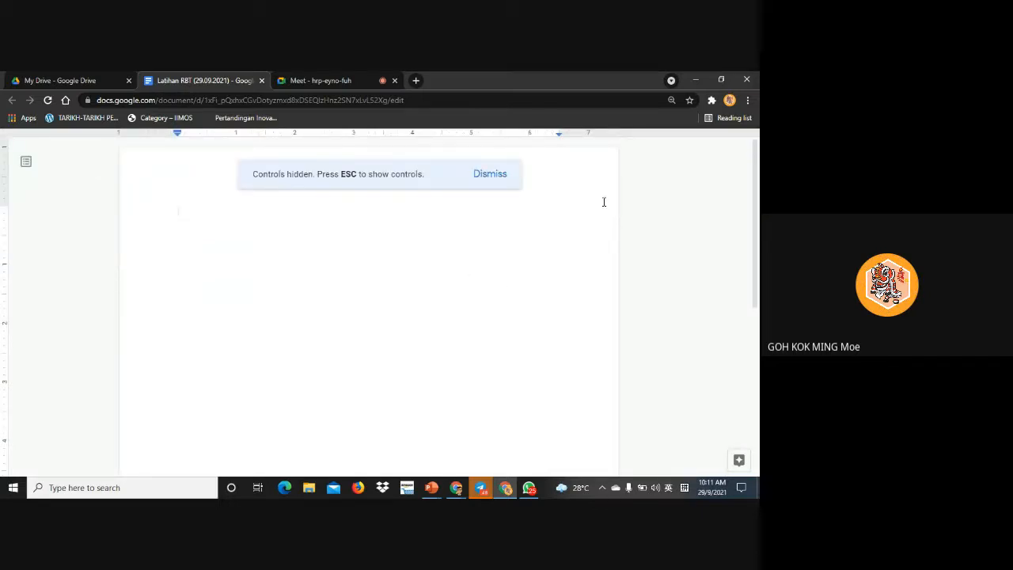
{"action": "key", "text": "Escape"}
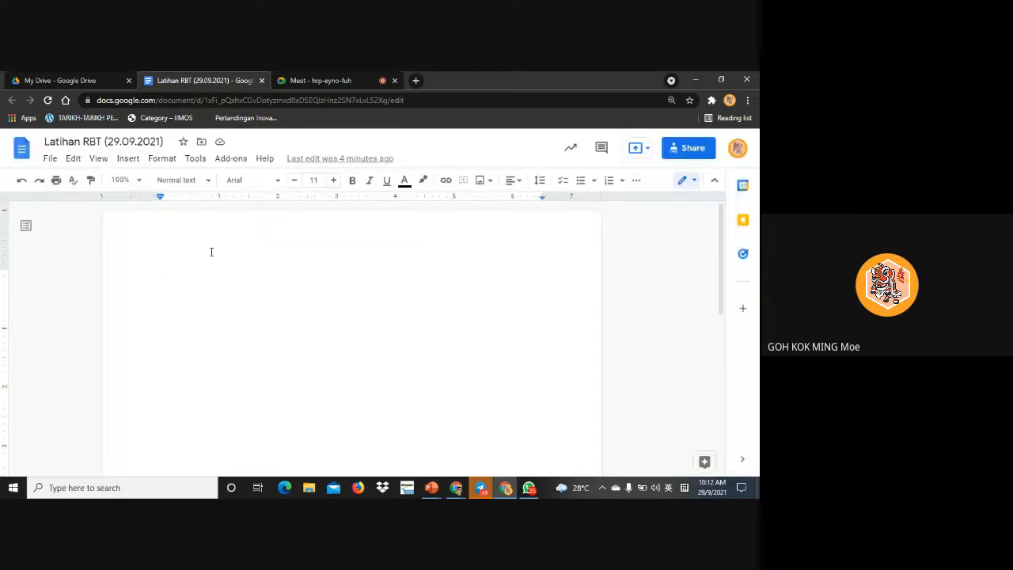
Examine the commands for inserting content, including image sources, table sizes, drawings, charts, page numbers and breaks
{"action": "left_click", "coordinate": [135, 161]}
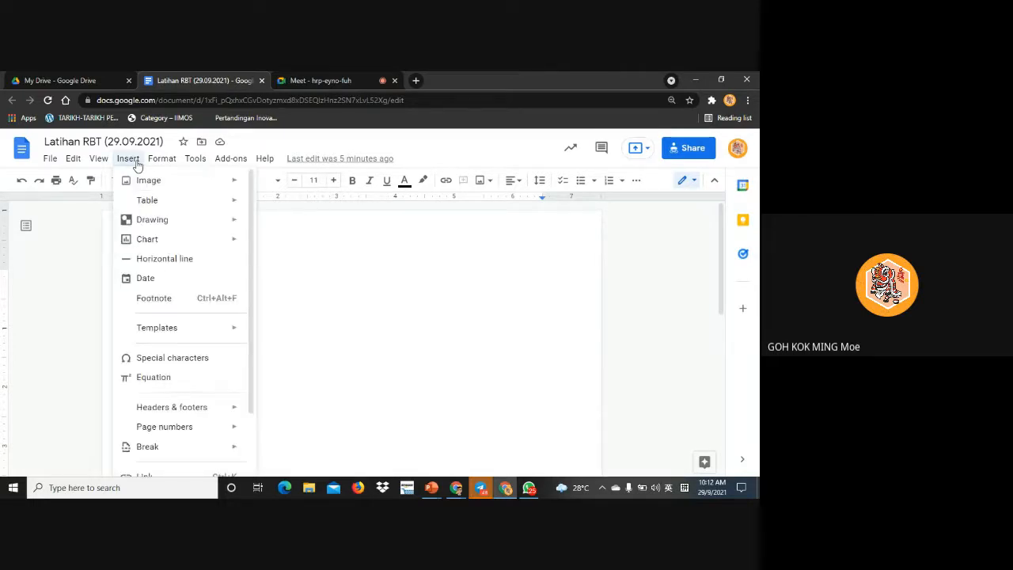
{"action": "mouse_move", "coordinate": [145, 186]}
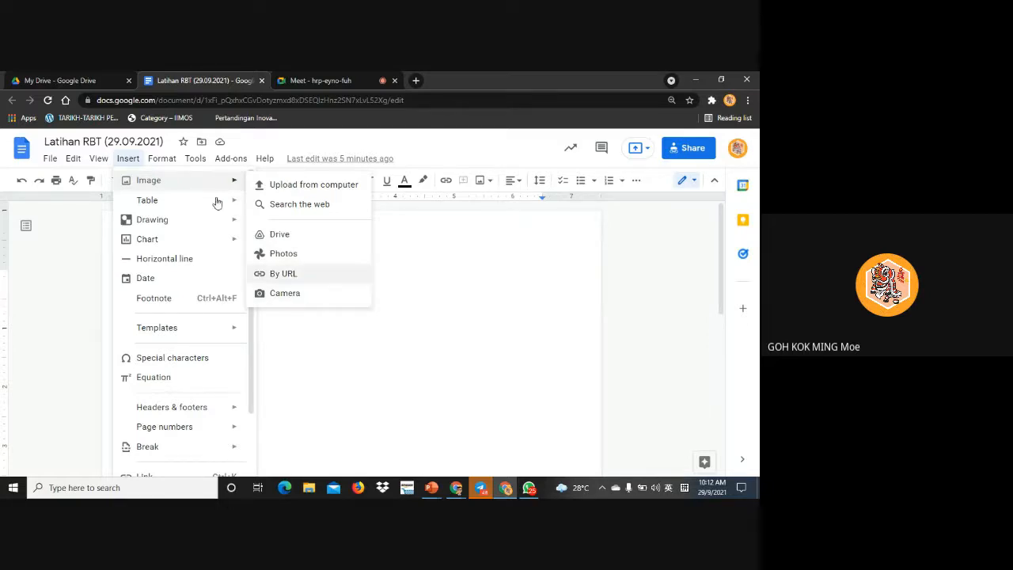
{"action": "mouse_move", "coordinate": [210, 207]}
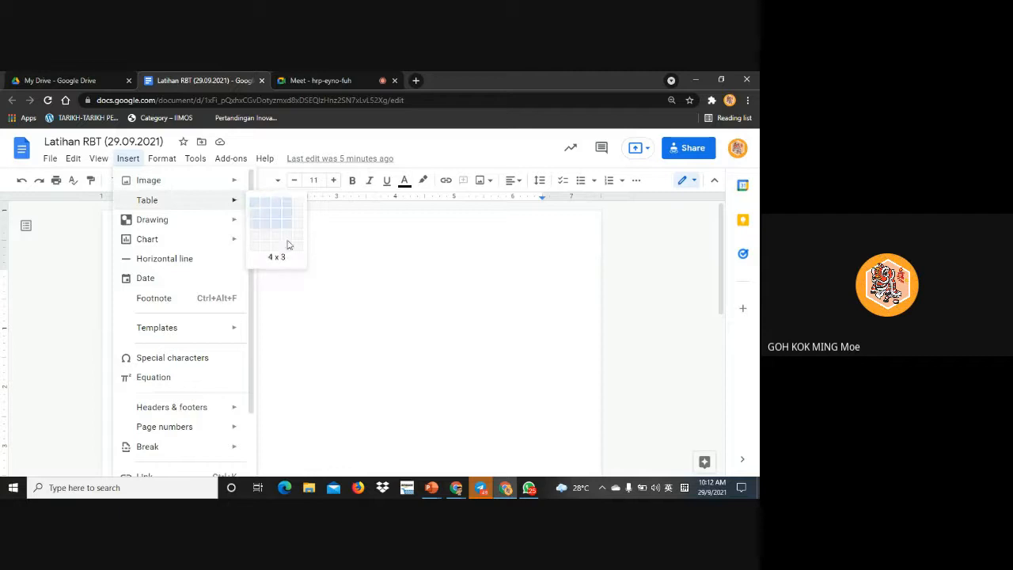
{"action": "mouse_move", "coordinate": [192, 222]}
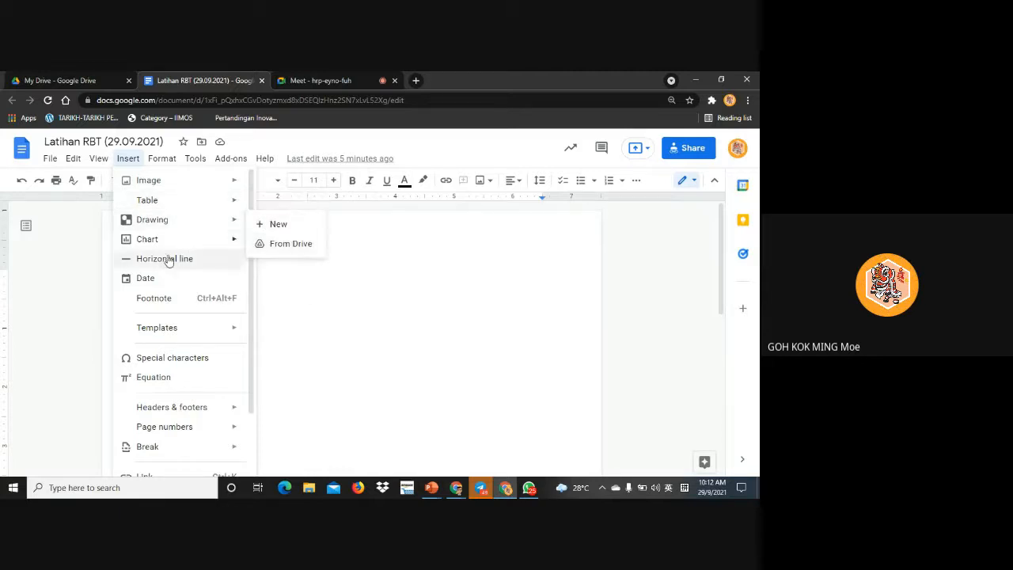
{"action": "mouse_move", "coordinate": [204, 248]}
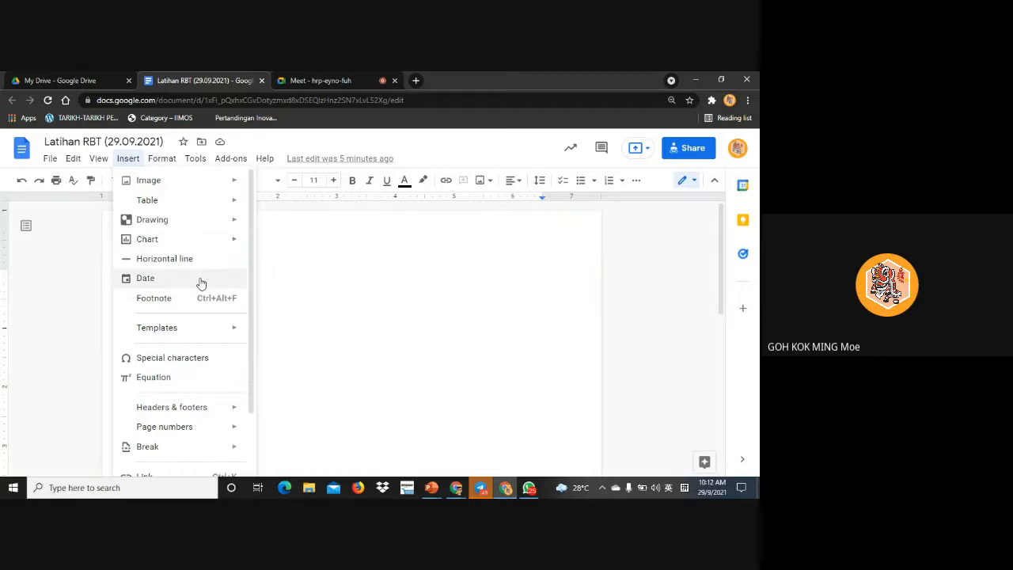
{"action": "scroll", "coordinate": [194, 293], "scroll_direction": "down", "scroll_amount": 1}
{"action": "mouse_move", "coordinate": [202, 280]}
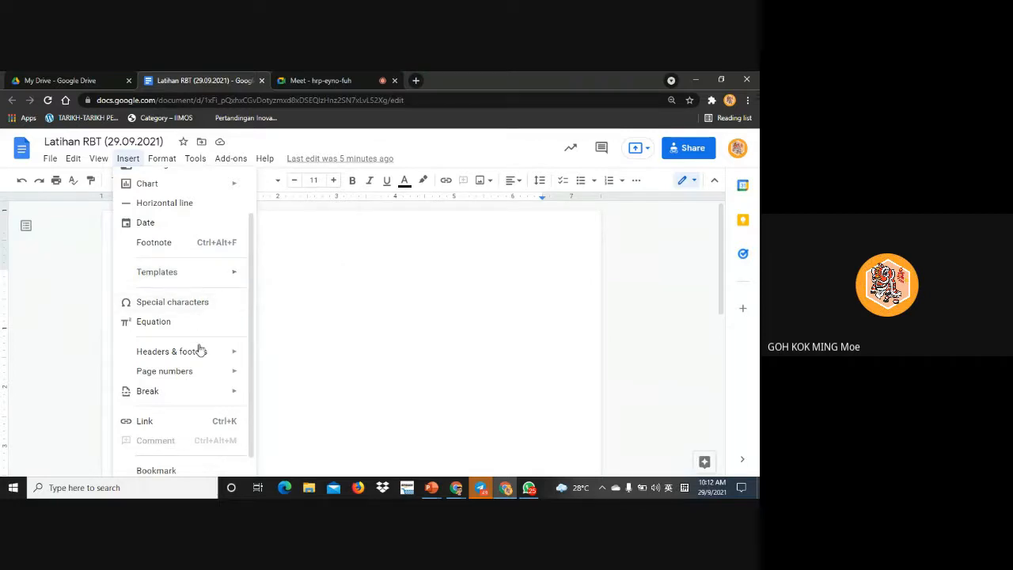
{"action": "scroll", "coordinate": [199, 366], "scroll_direction": "down", "scroll_amount": 1}
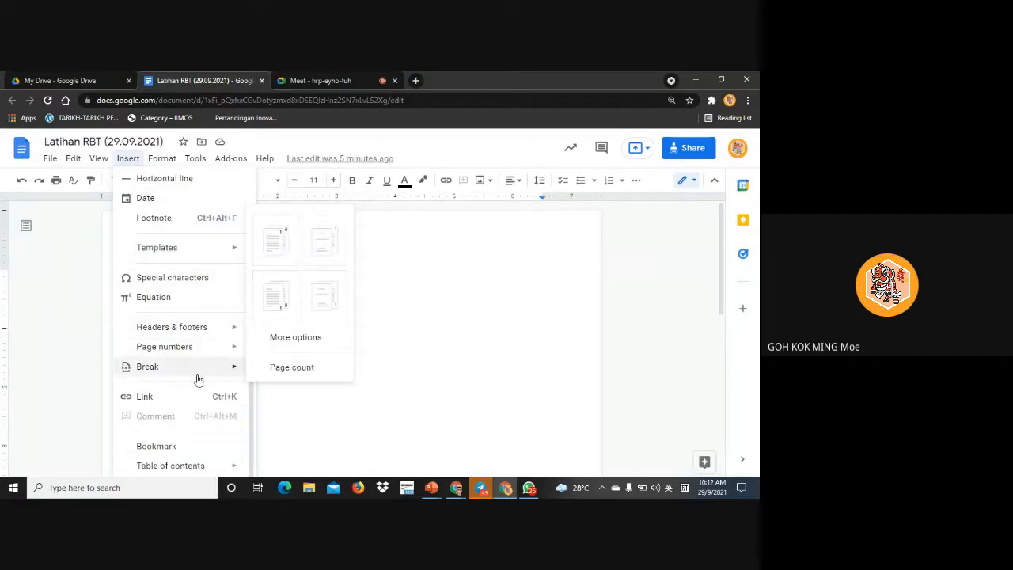
{"action": "mouse_move", "coordinate": [199, 377]}
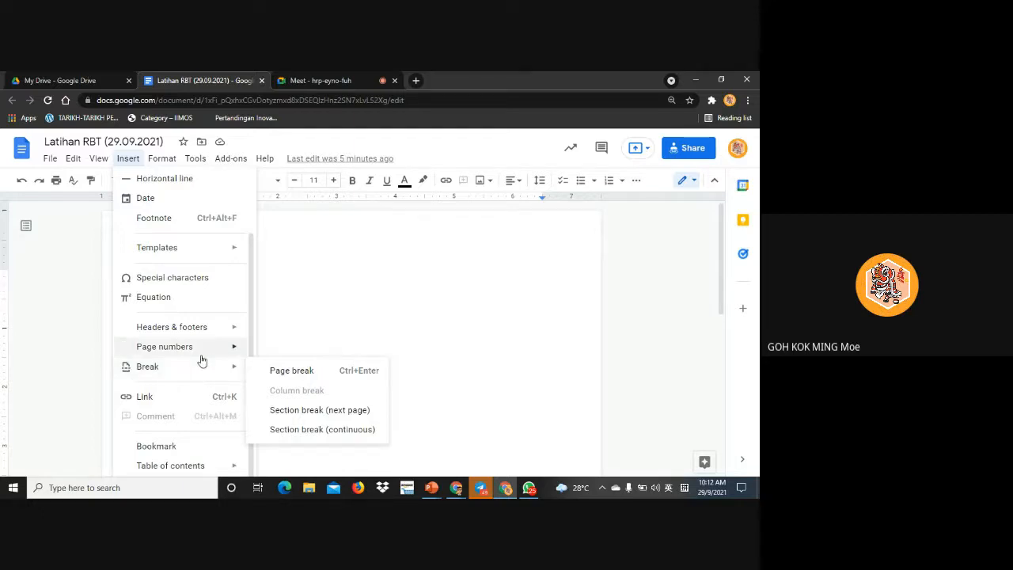
{"action": "scroll", "coordinate": [198, 364], "scroll_direction": "up", "scroll_amount": 2}
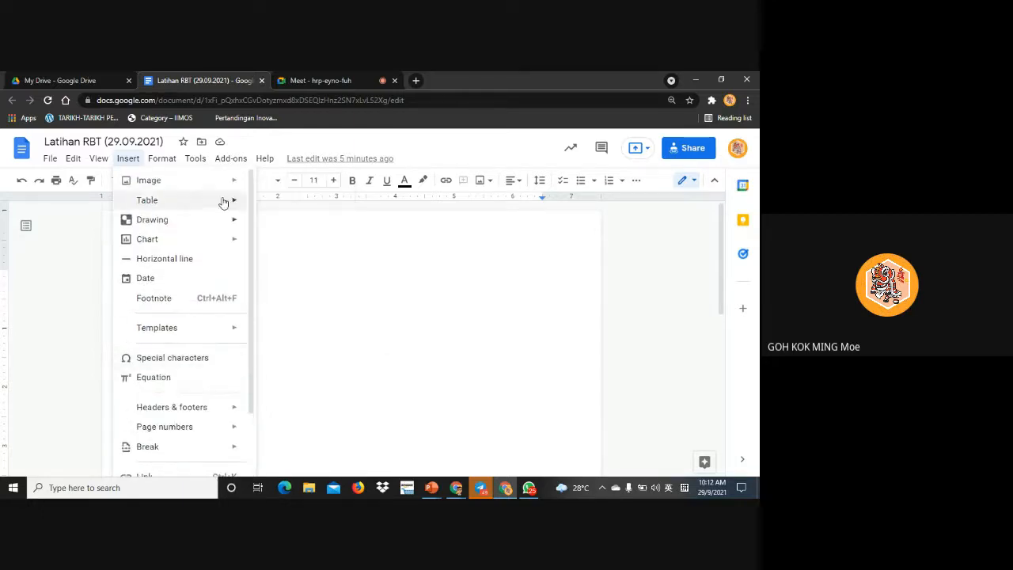
{"action": "scroll", "coordinate": [206, 237], "scroll_direction": "down", "scroll_amount": 2}
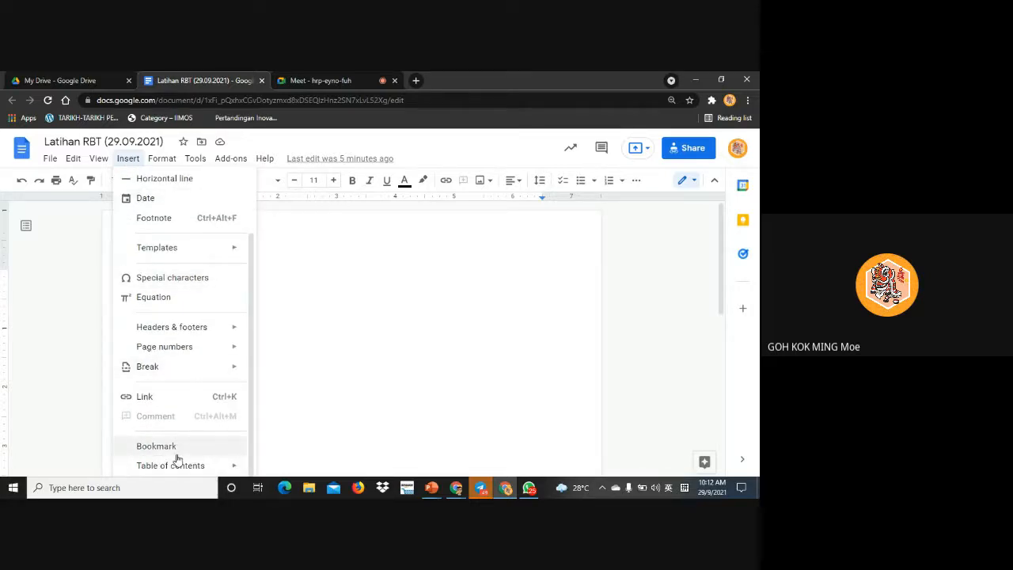
{"action": "scroll", "coordinate": [199, 269], "scroll_direction": "up", "scroll_amount": 2}
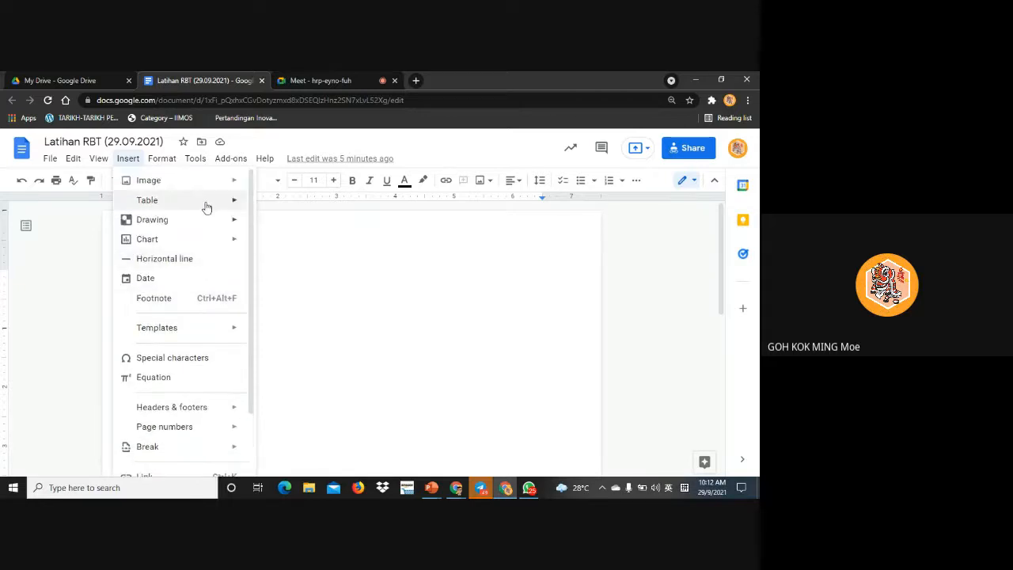
{"action": "scroll", "coordinate": [206, 418], "scroll_direction": "down", "scroll_amount": 2}
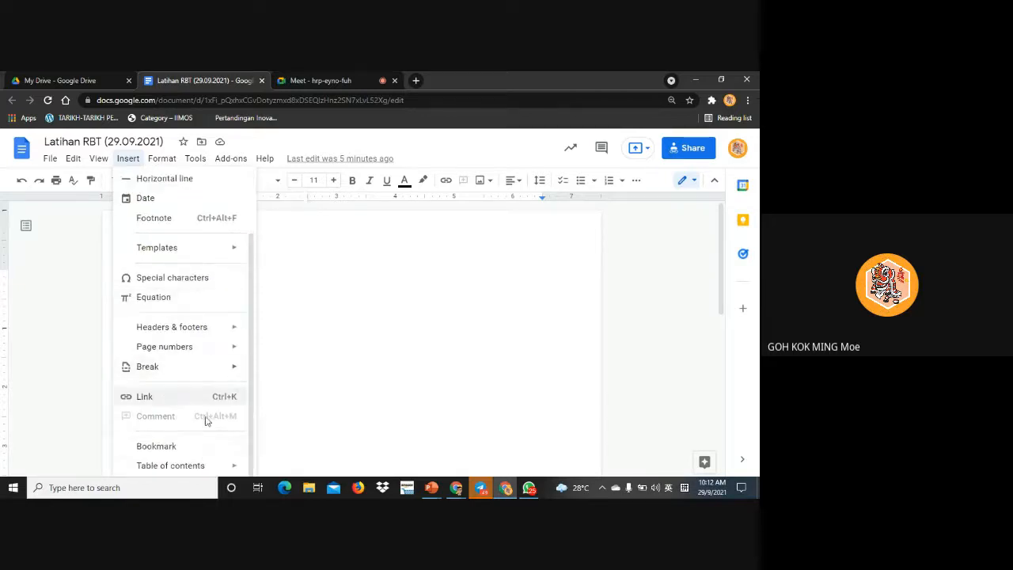
{"action": "left_click", "coordinate": [389, 311]}
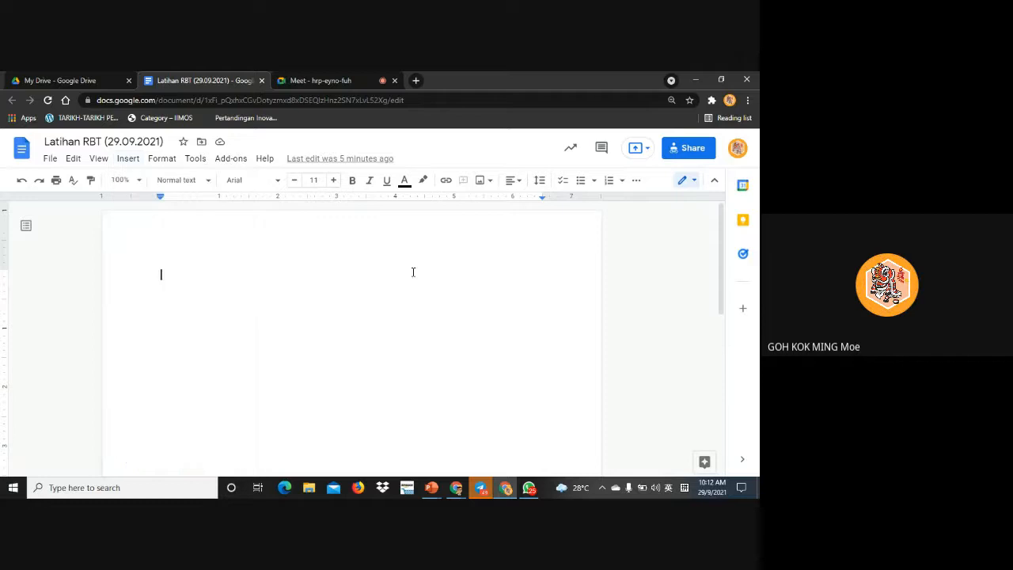
Examine the formatting, alignment and spelling options, and check the document for suggested edits
{"action": "left_click", "coordinate": [155, 158]}
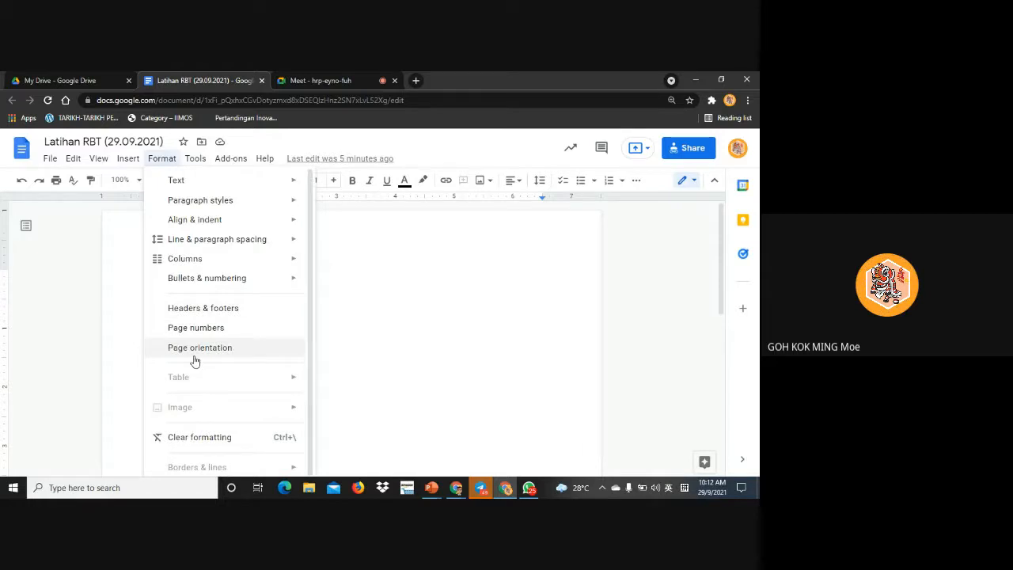
{"action": "mouse_move", "coordinate": [203, 224]}
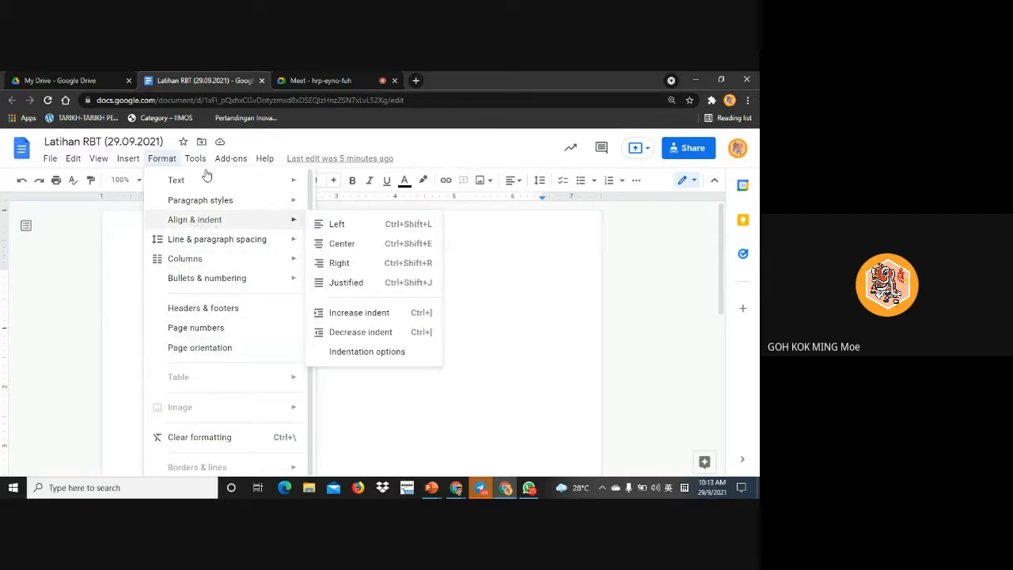
{"action": "mouse_move", "coordinate": [204, 162]}
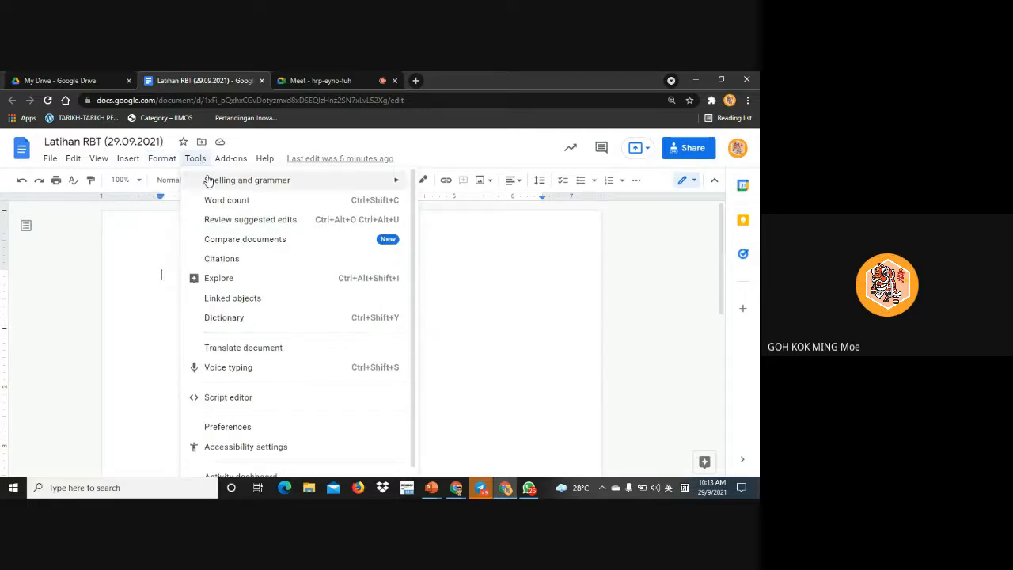
{"action": "mouse_move", "coordinate": [209, 184]}
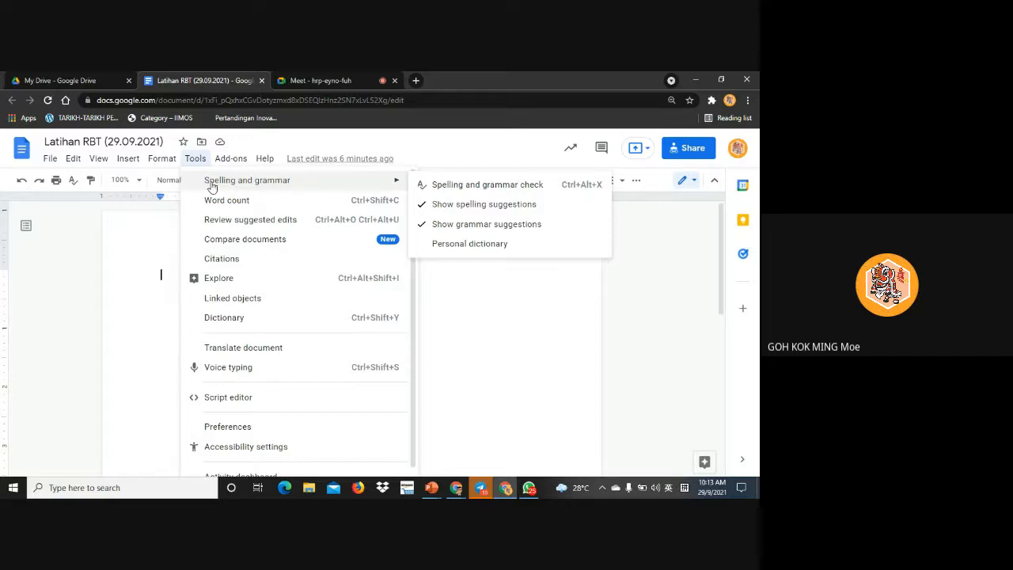
{"action": "left_click", "coordinate": [304, 224]}
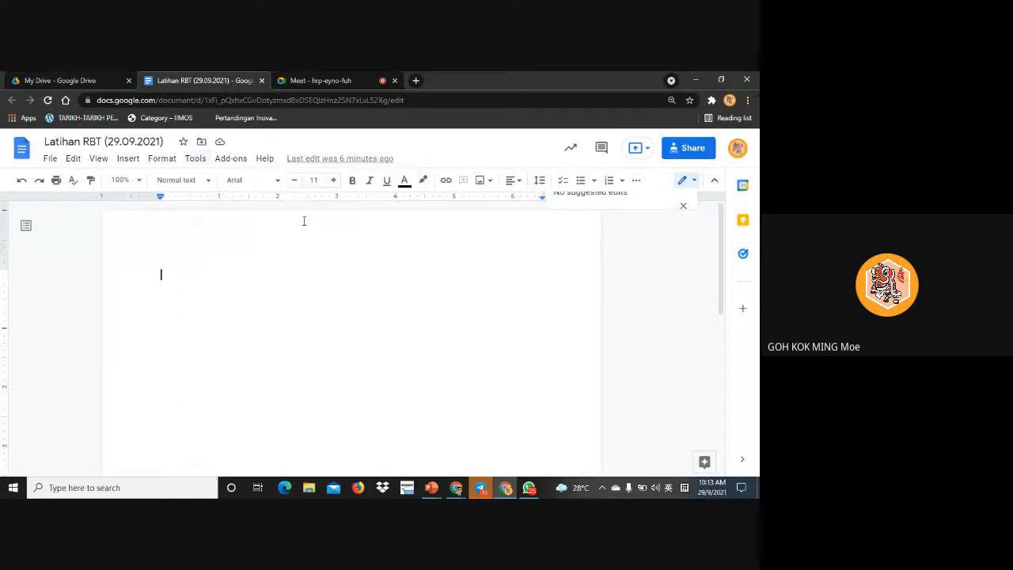
{"action": "left_click", "coordinate": [682, 205]}
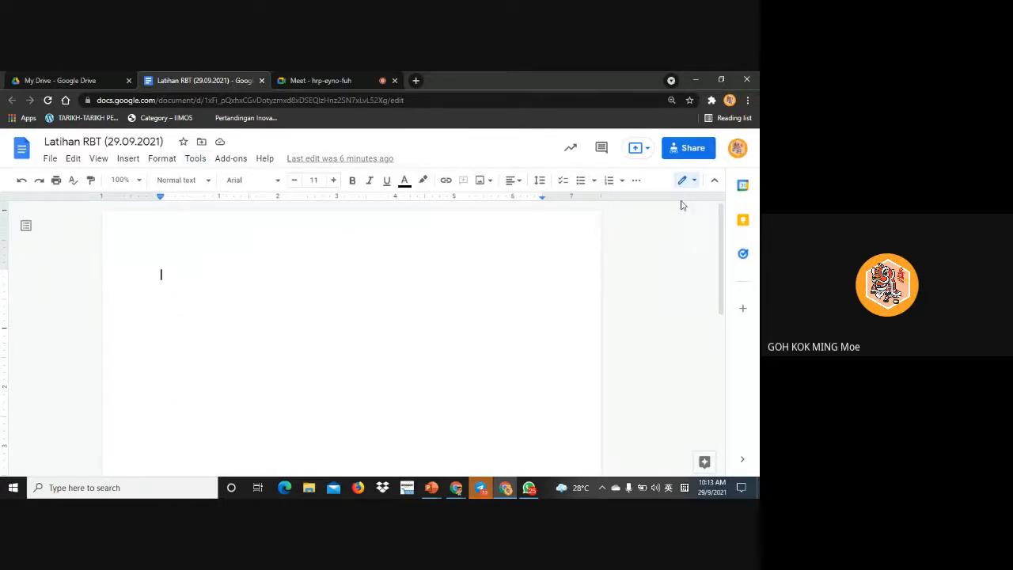
View the options for comparing the document with another one, and close them without comparing
{"action": "left_click", "coordinate": [162, 157]}
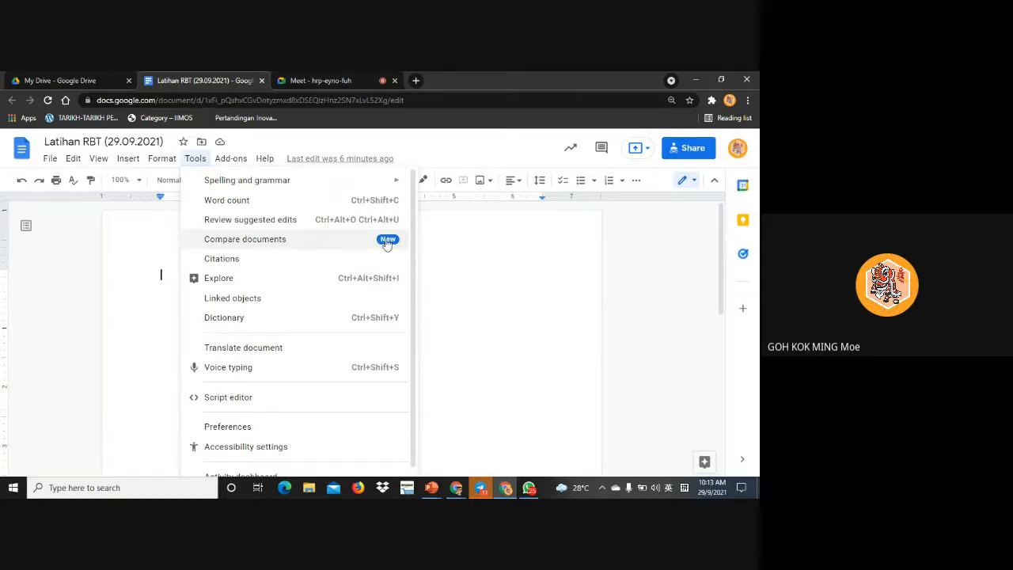
{"action": "left_click", "coordinate": [305, 248]}
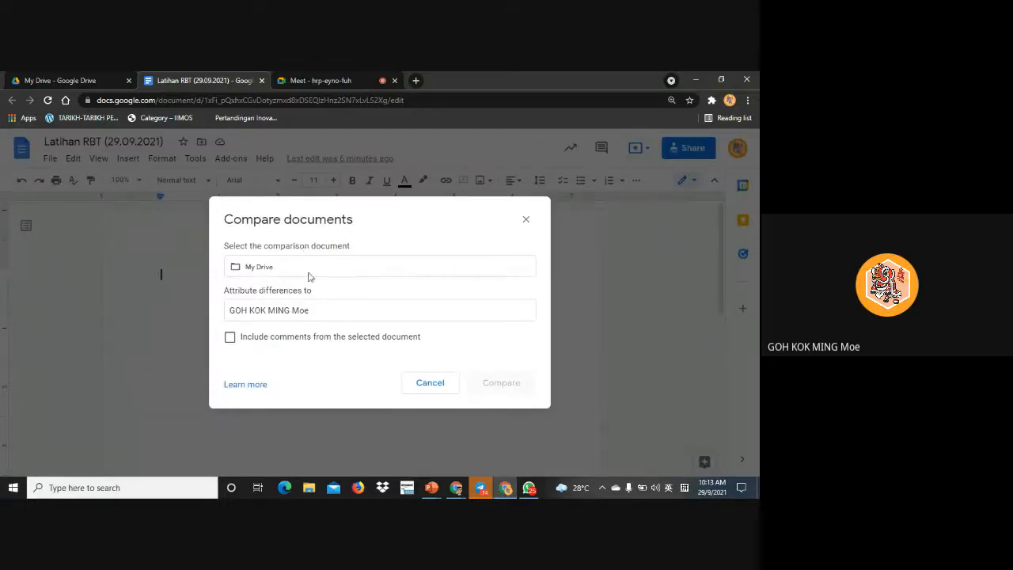
{"action": "left_click", "coordinate": [528, 221]}
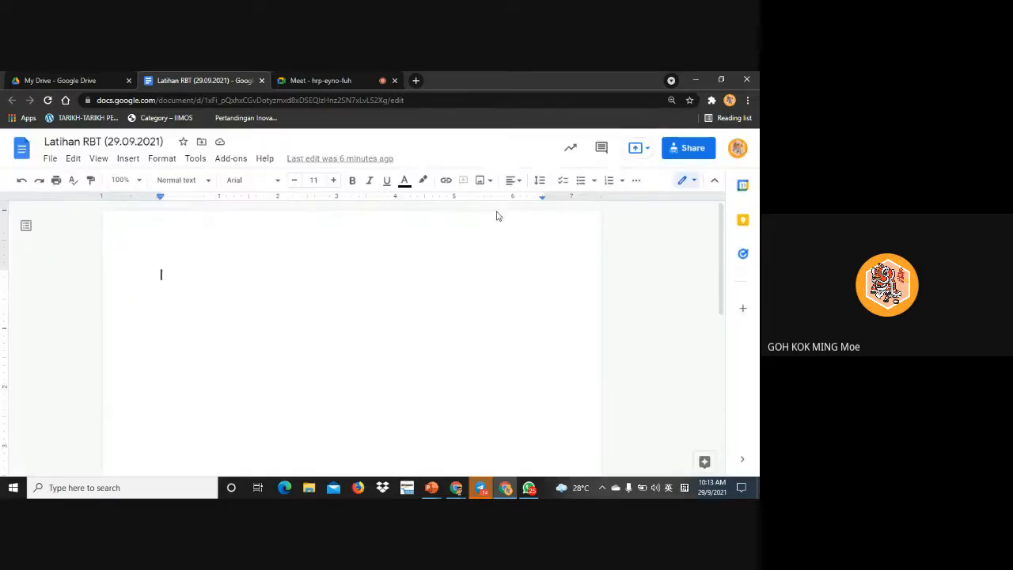
Set the document's citation style to APA (7th ed.) and close the citations
{"action": "left_click", "coordinate": [196, 158]}
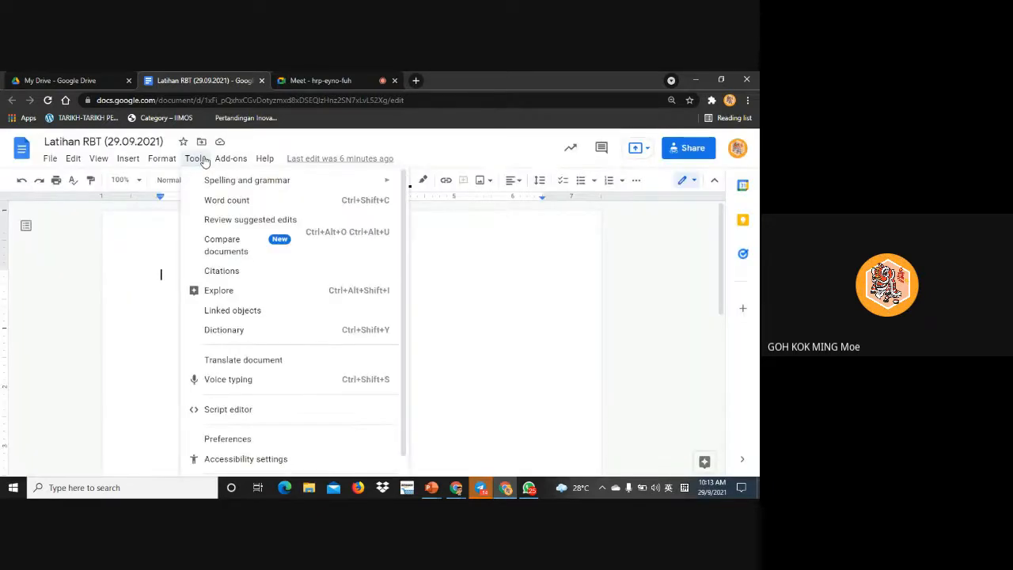
{"action": "left_click", "coordinate": [269, 258]}
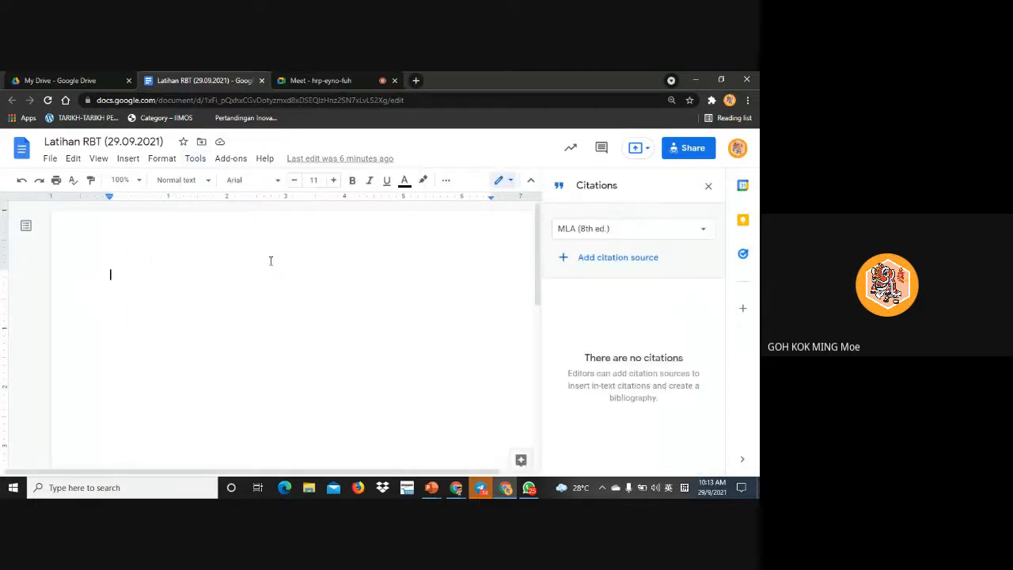
{"action": "left_click", "coordinate": [640, 235]}
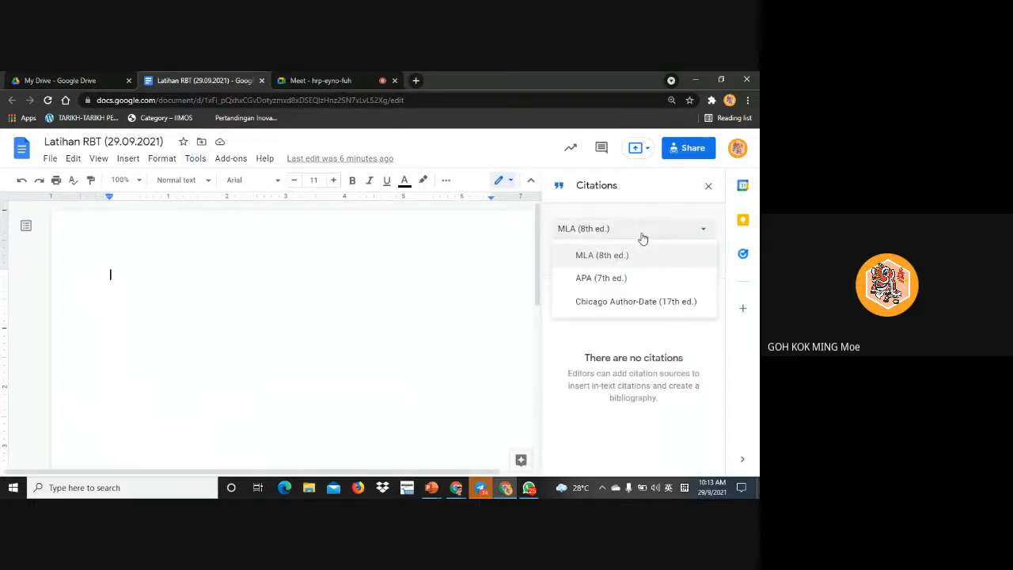
{"action": "left_click", "coordinate": [626, 281]}
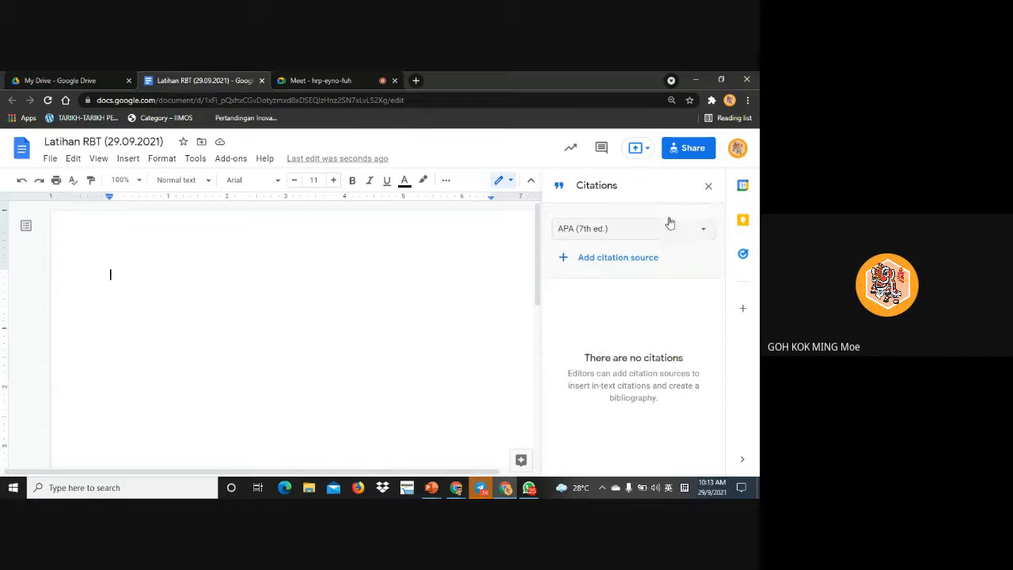
{"action": "left_click", "coordinate": [708, 186]}
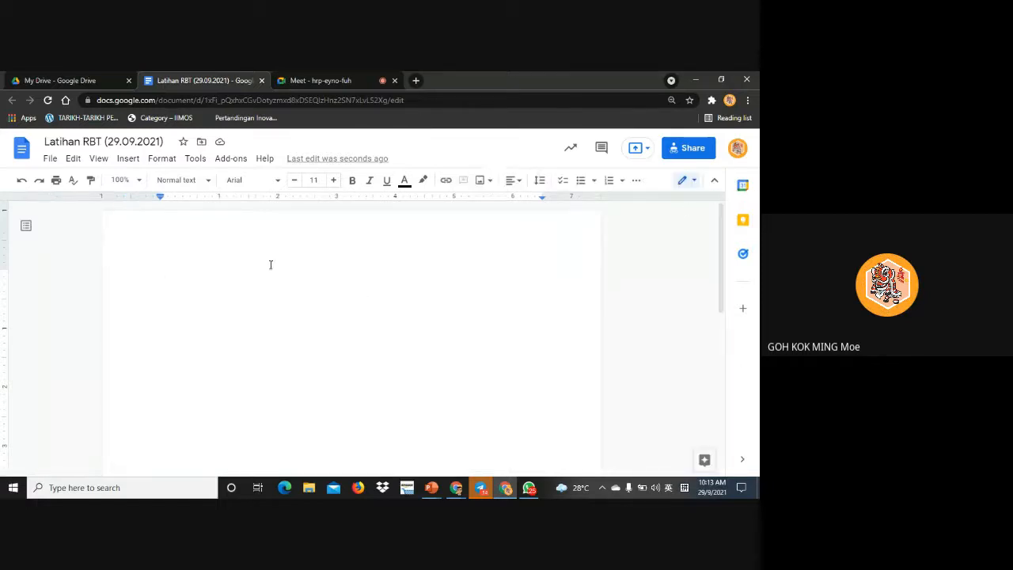
Start voice typing and allow the site to use the microphone
{"action": "left_click", "coordinate": [148, 165]}
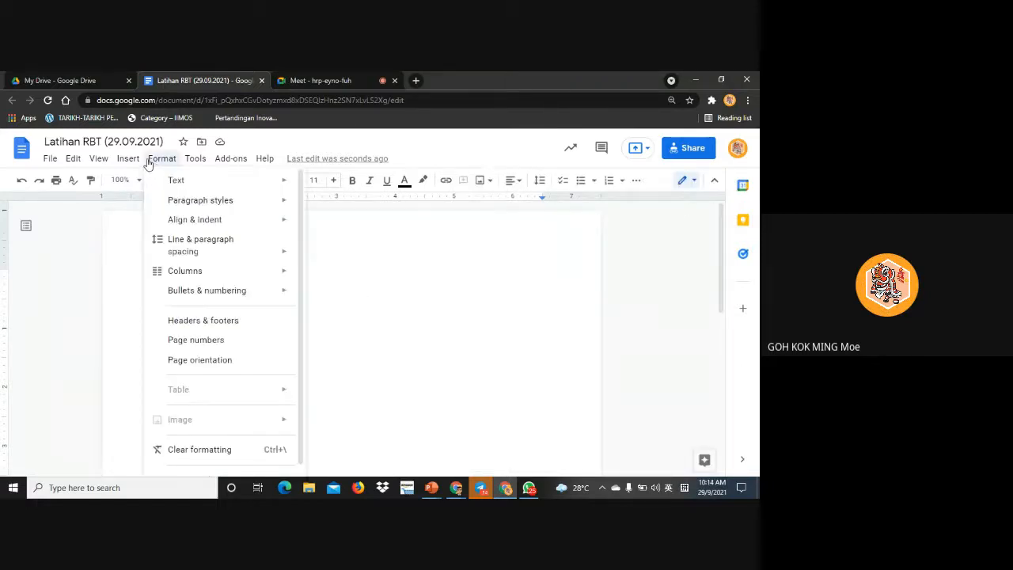
{"action": "mouse_move", "coordinate": [183, 164]}
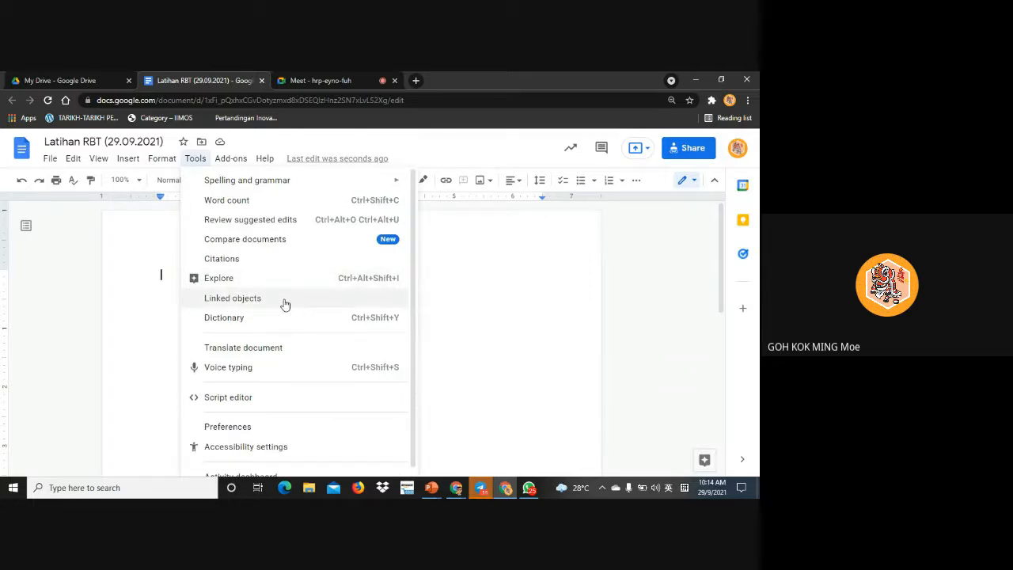
{"action": "left_click", "coordinate": [283, 375]}
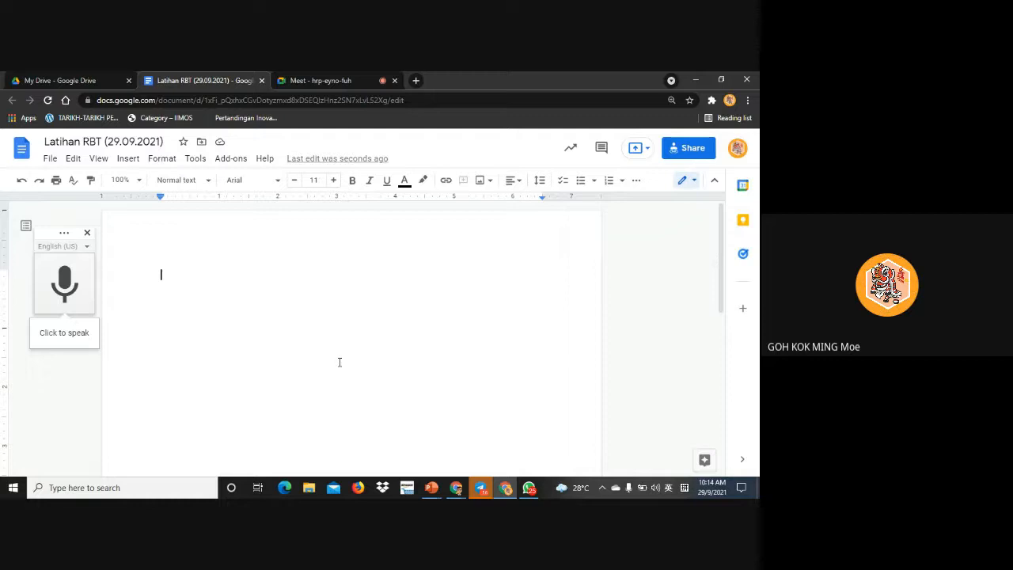
{"action": "left_click", "coordinate": [72, 332]}
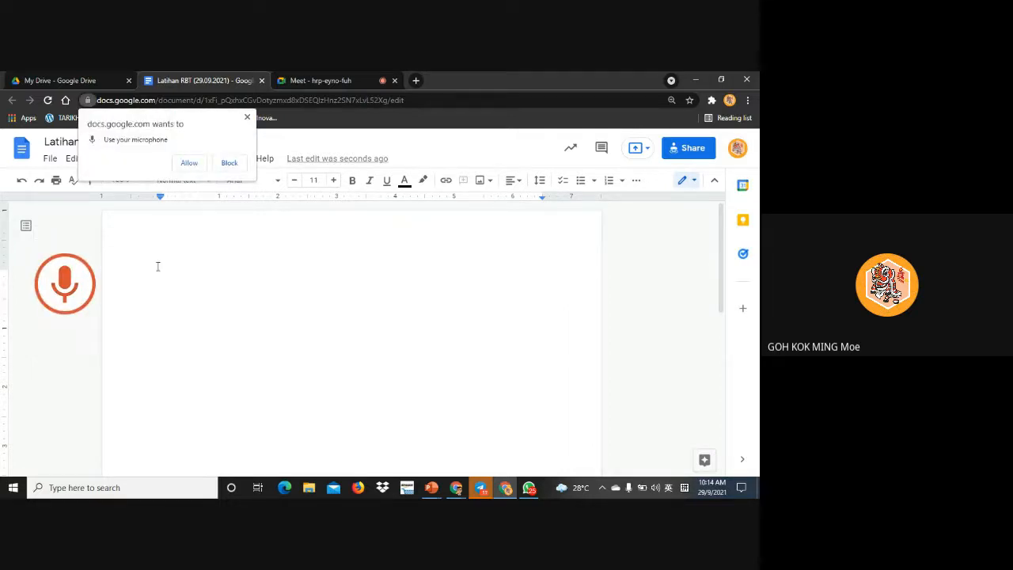
{"action": "left_click", "coordinate": [191, 163]}
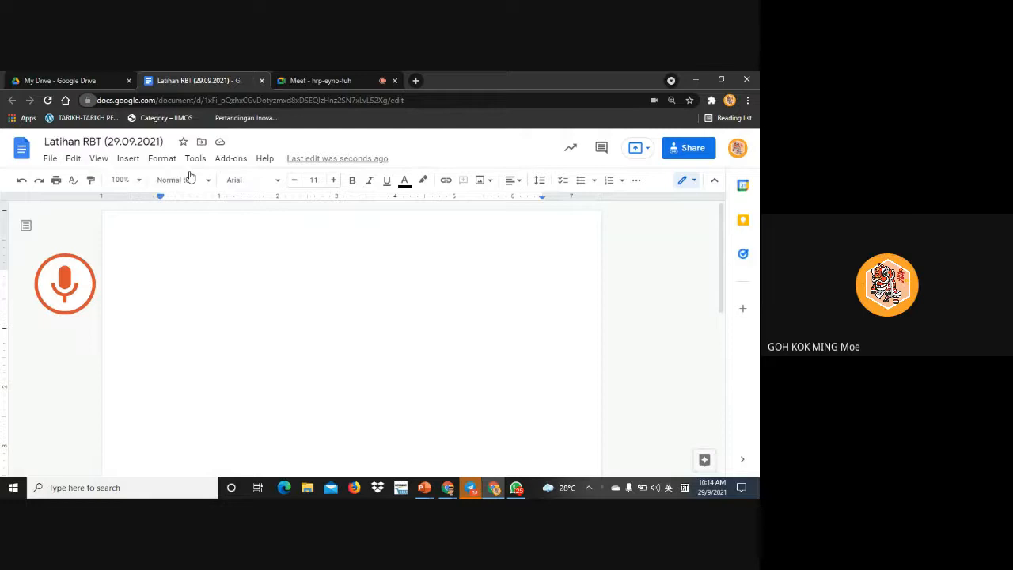
Restart voice typing in English (US), dictate a short test sentence beginning "Hello hello", and stop the recording
{"action": "left_click", "coordinate": [66, 286]}
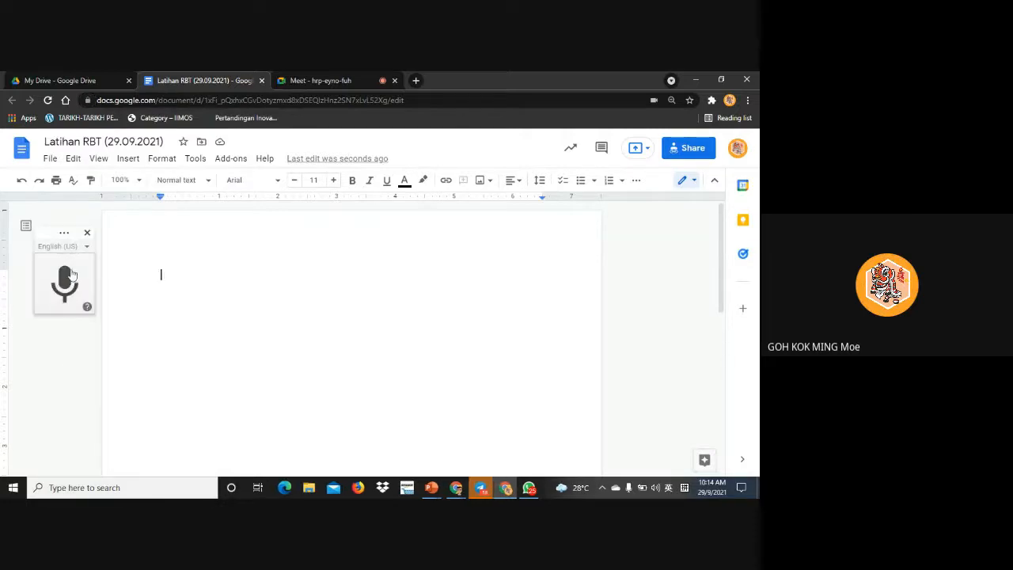
{"action": "left_click", "coordinate": [70, 277]}
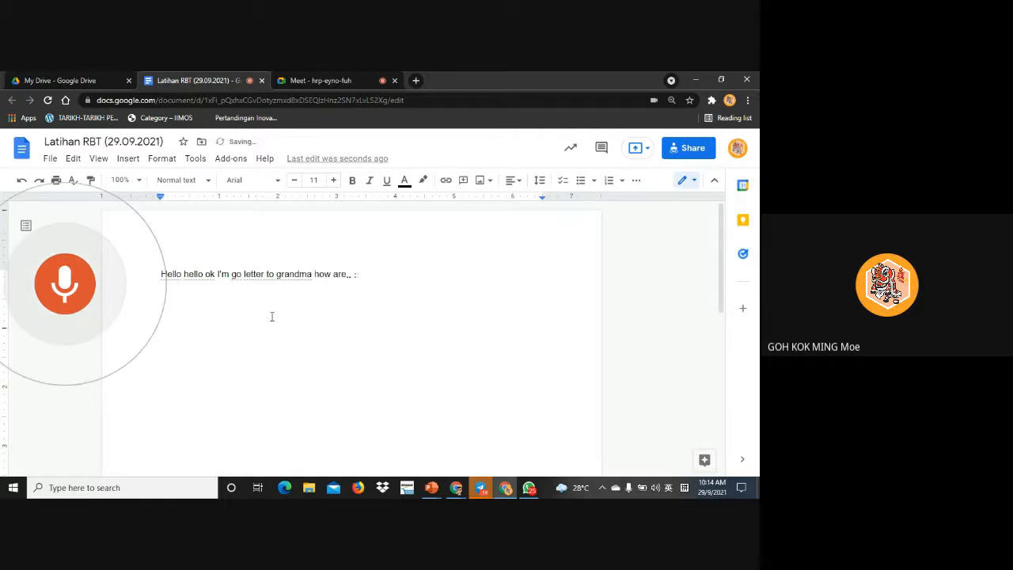
{"action": "left_click", "coordinate": [69, 309]}
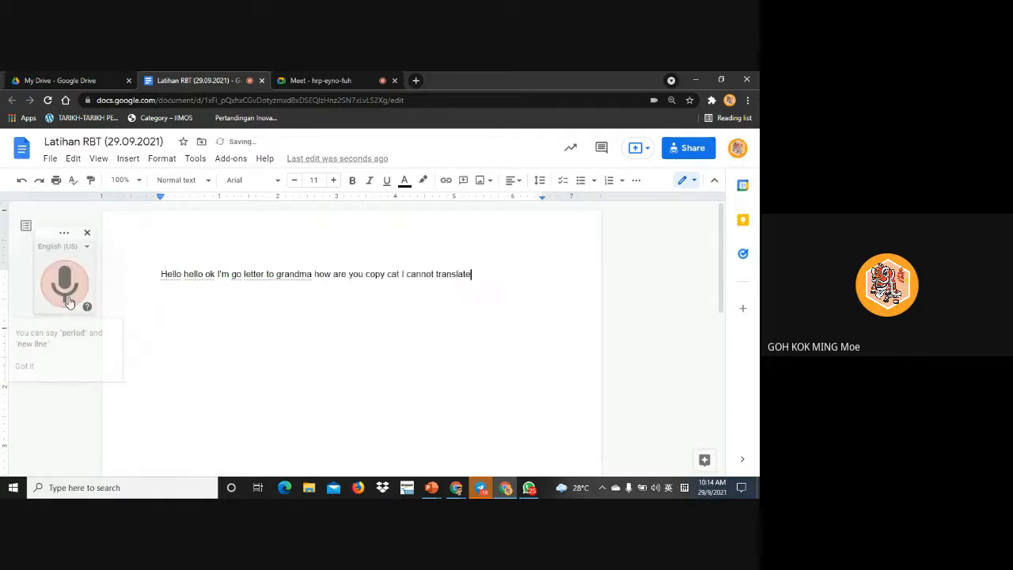
View the available dictation languages, close voice typing, and delete the dictated sentence
{"action": "left_click", "coordinate": [85, 249]}
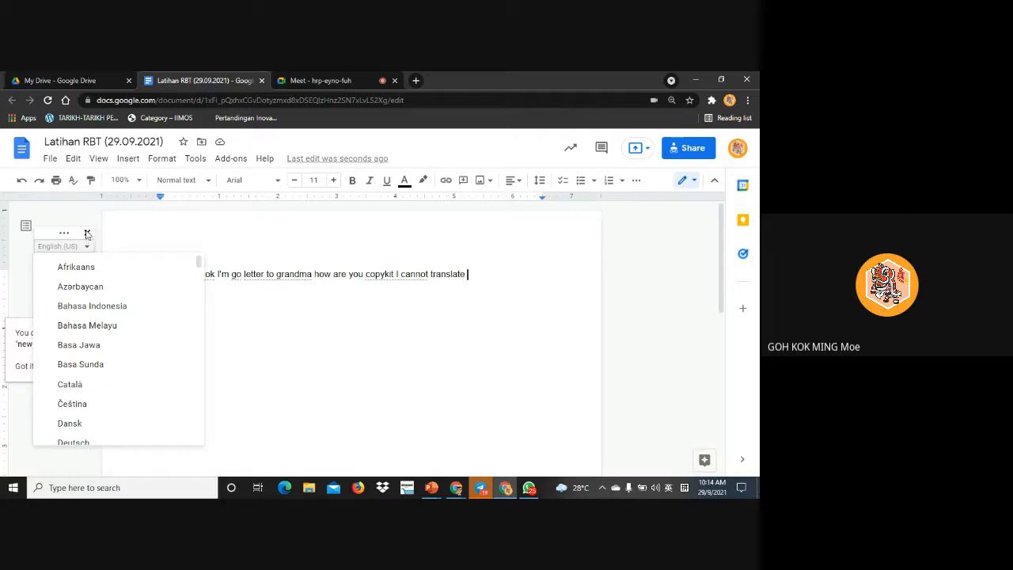
{"action": "left_click", "coordinate": [87, 234]}
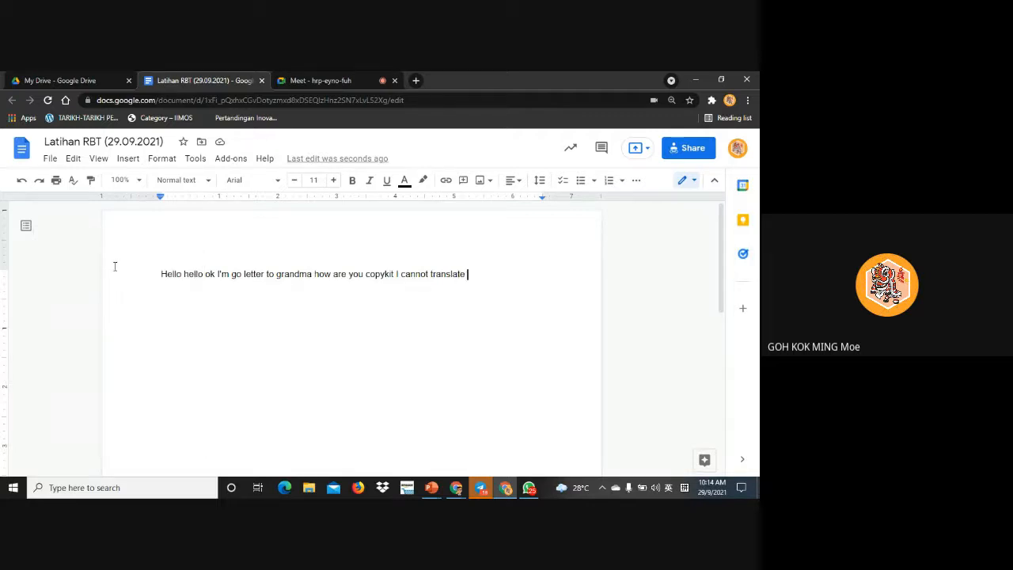
{"action": "triple_click", "coordinate": [158, 278]}
{"action": "key", "text": "BackSpace"}
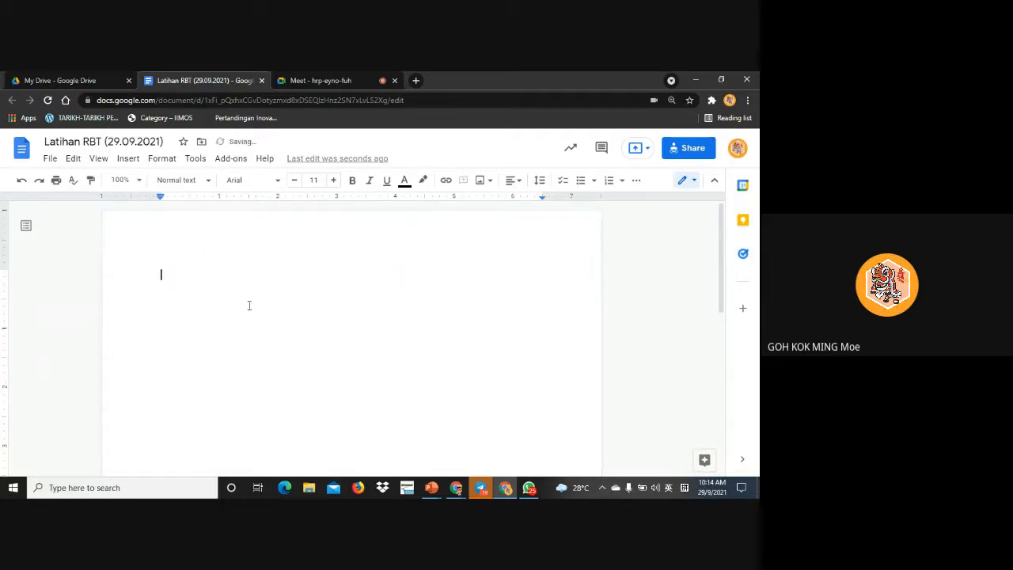
Turn on screen reader support with collaborator announcements in the accessibility settings, leaving braille support off
{"action": "left_click", "coordinate": [196, 159]}
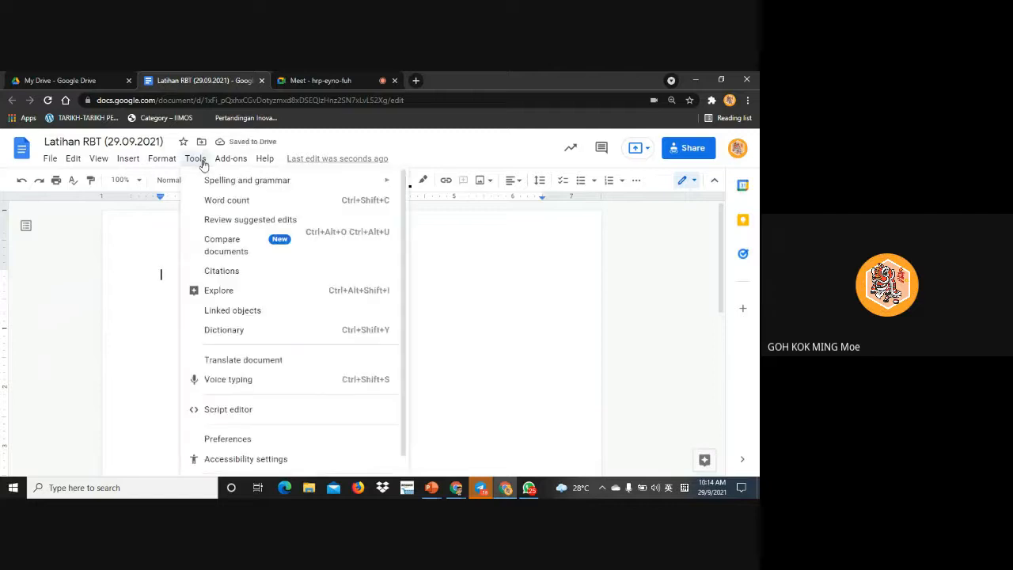
{"action": "mouse_move", "coordinate": [230, 161]}
{"action": "mouse_move", "coordinate": [199, 158]}
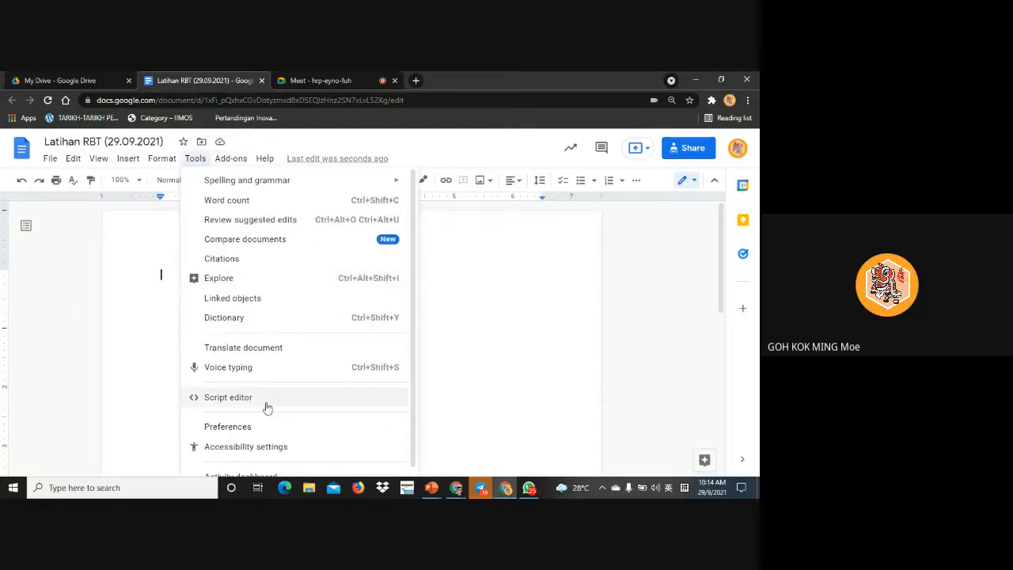
{"action": "scroll", "coordinate": [267, 416], "scroll_direction": "down", "scroll_amount": 1}
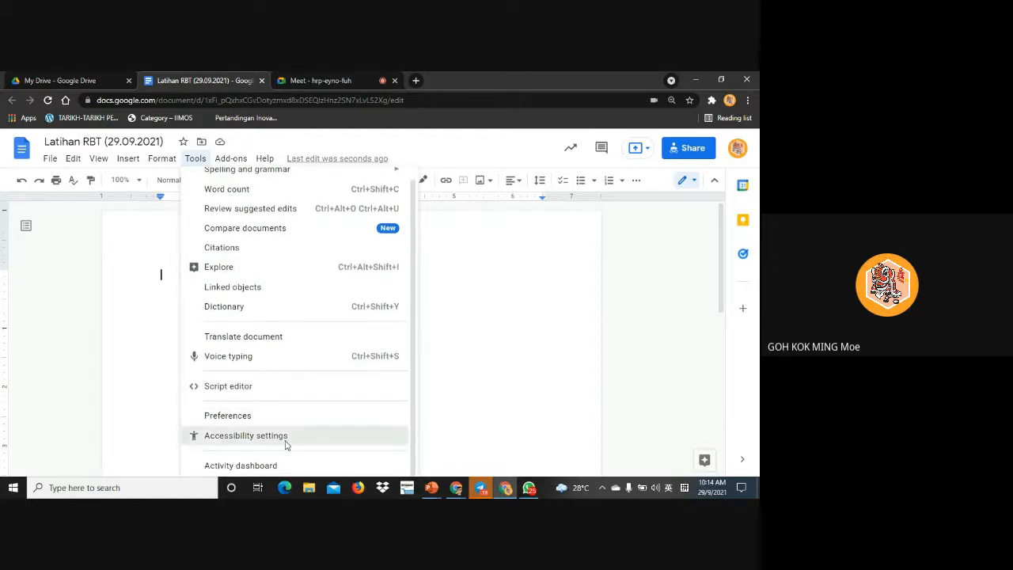
{"action": "left_click", "coordinate": [286, 443]}
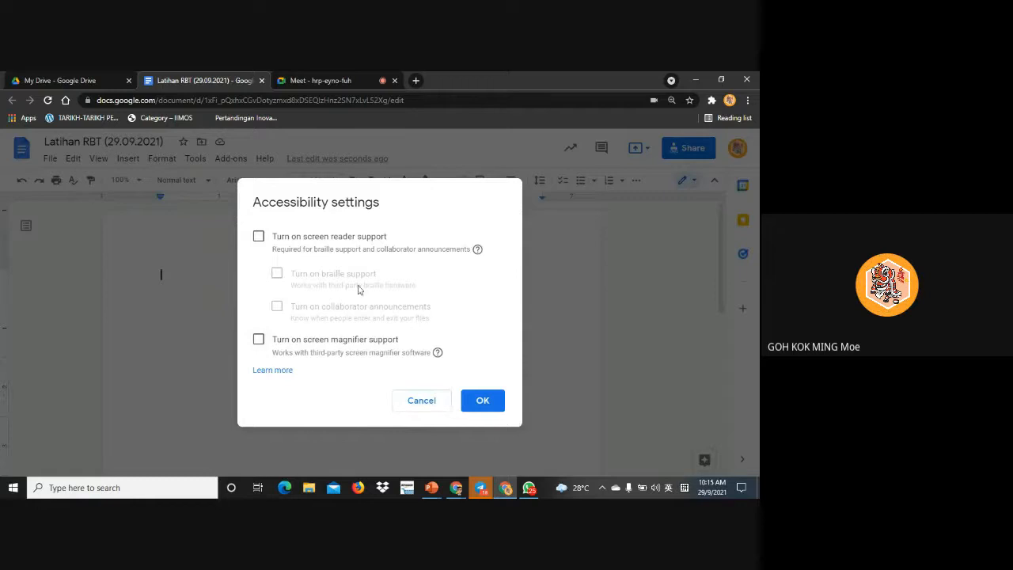
{"action": "left_click", "coordinate": [259, 238]}
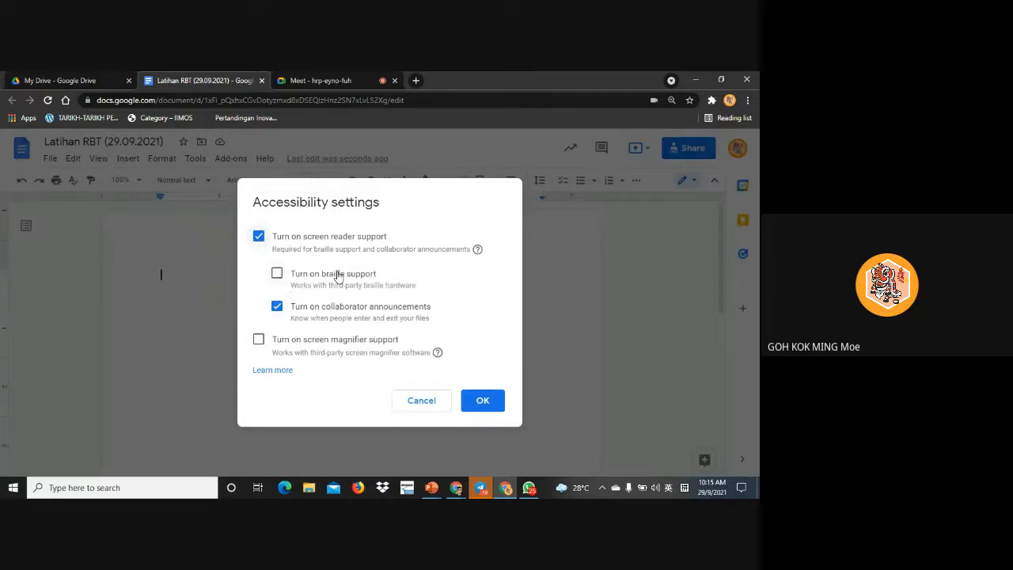
{"action": "left_click", "coordinate": [277, 275]}
{"action": "left_click", "coordinate": [277, 274]}
{"action": "left_click", "coordinate": [481, 402]}
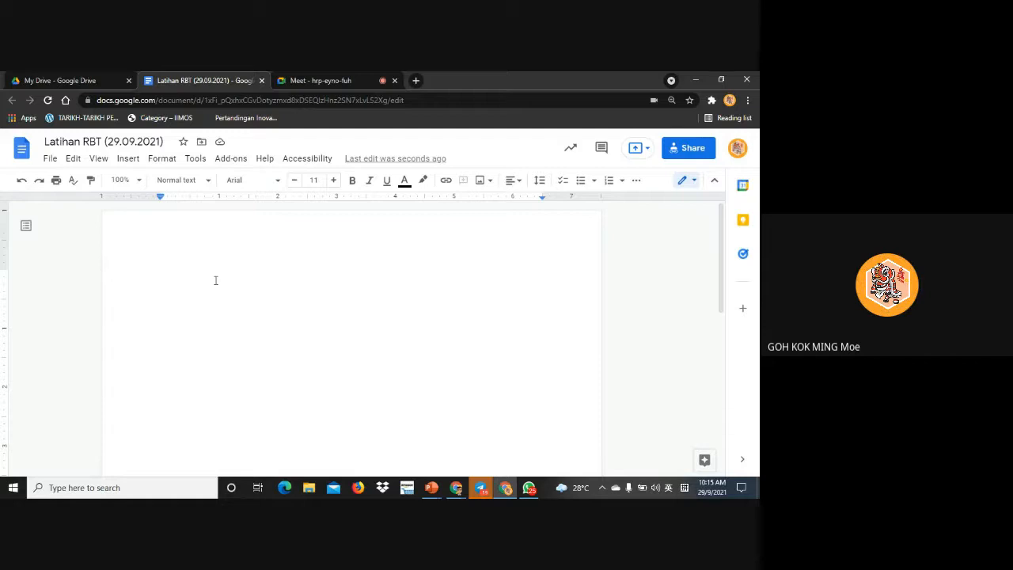
Enter the line "Latihan RBT (29.09.2021)" in the document and enlarge its font size to 18
{"action": "type", "text": "Latihan RBT (29.09.2021"}
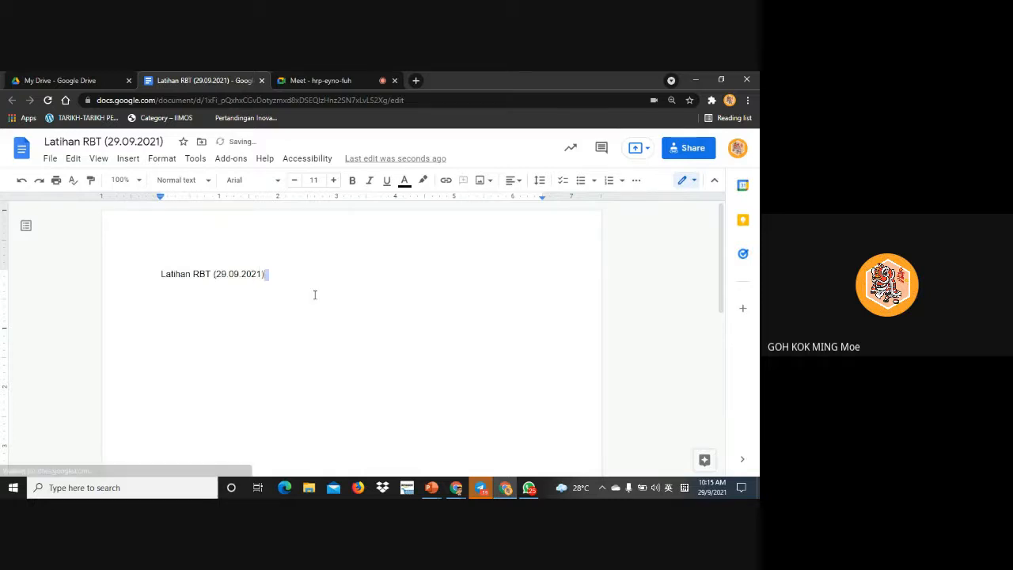
{"action": "left_click_drag", "start_coordinate": [275, 270], "coordinate": [155, 267]}
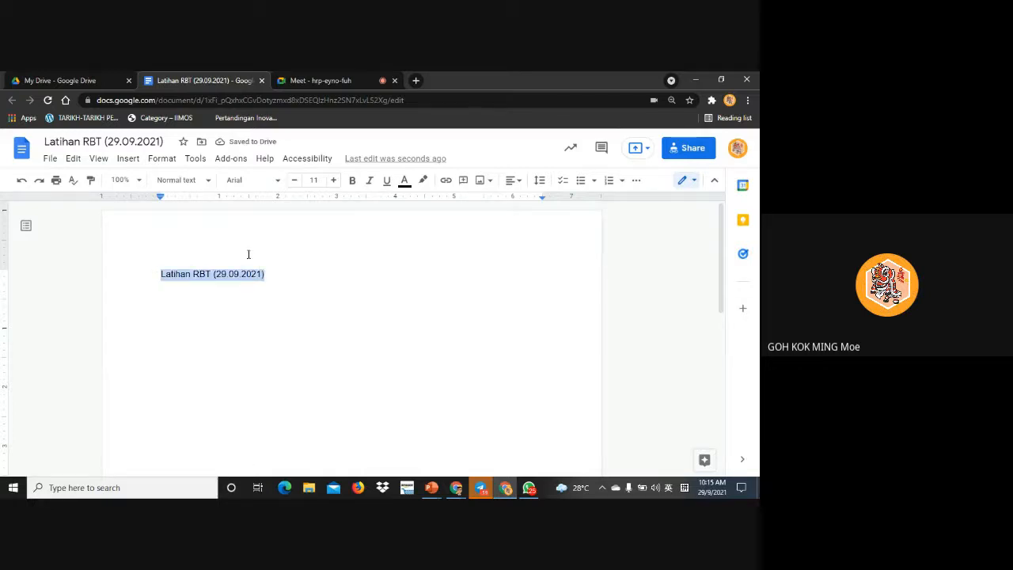
{"action": "left_click", "coordinate": [335, 180]}
{"action": "left_click", "coordinate": [335, 181]}
{"action": "left_click", "coordinate": [335, 181]}
{"action": "left_click", "coordinate": [335, 180]}
{"action": "left_click", "coordinate": [334, 181]}
{"action": "left_click", "coordinate": [335, 180]}
{"action": "left_click", "coordinate": [335, 180]}
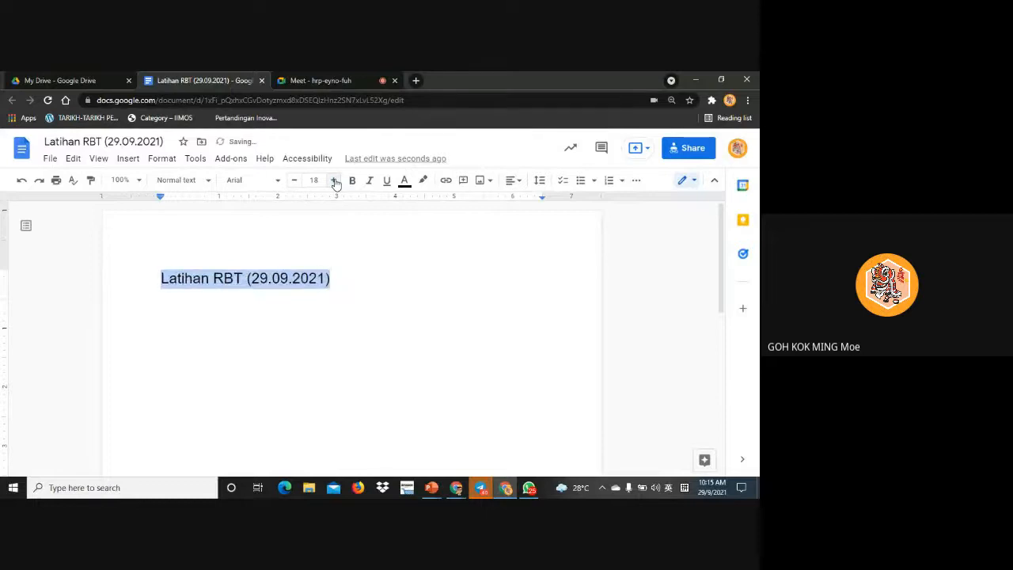
Reduce the font size of the line "Latihan RBT (29.09.2021)" to 12
{"action": "left_click", "coordinate": [294, 180]}
{"action": "left_click", "coordinate": [293, 181]}
{"action": "left_click", "coordinate": [294, 180]}
{"action": "left_click", "coordinate": [294, 180]}
{"action": "left_click", "coordinate": [293, 181]}
{"action": "left_click", "coordinate": [293, 180]}
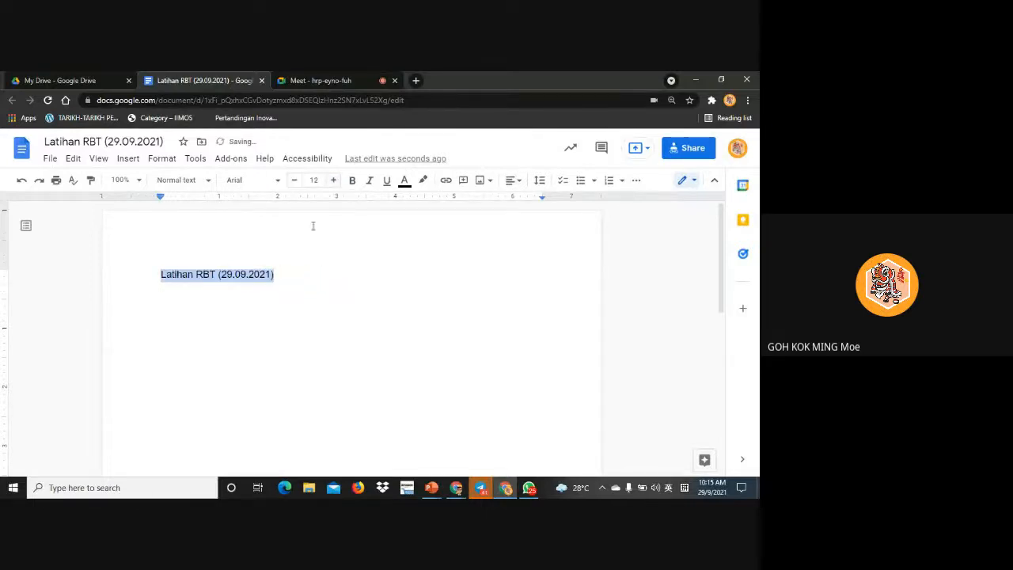
Apply the Title style to the line "Latihan RBT (29.09.2021)"
{"action": "left_click_drag", "start_coordinate": [320, 294], "coordinate": [119, 283]}
{"action": "left_click", "coordinate": [196, 180]}
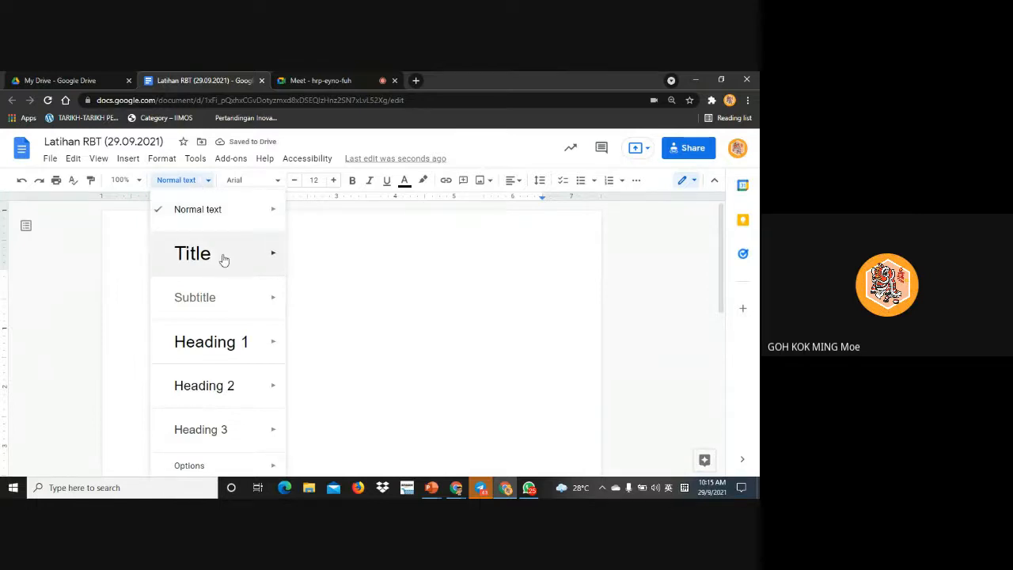
{"action": "mouse_move", "coordinate": [271, 253]}
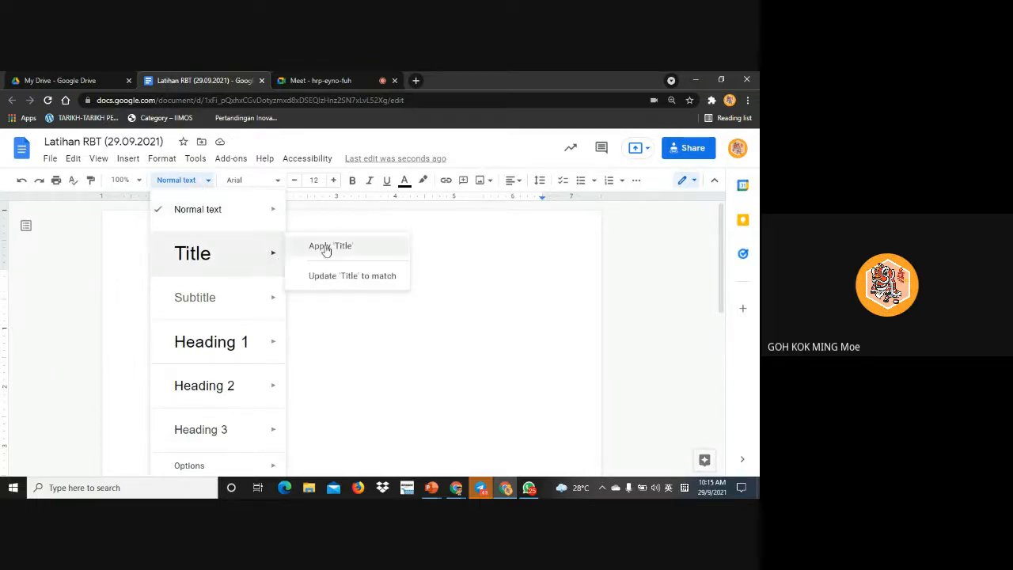
{"action": "left_click", "coordinate": [324, 248]}
{"action": "left_click", "coordinate": [432, 293]}
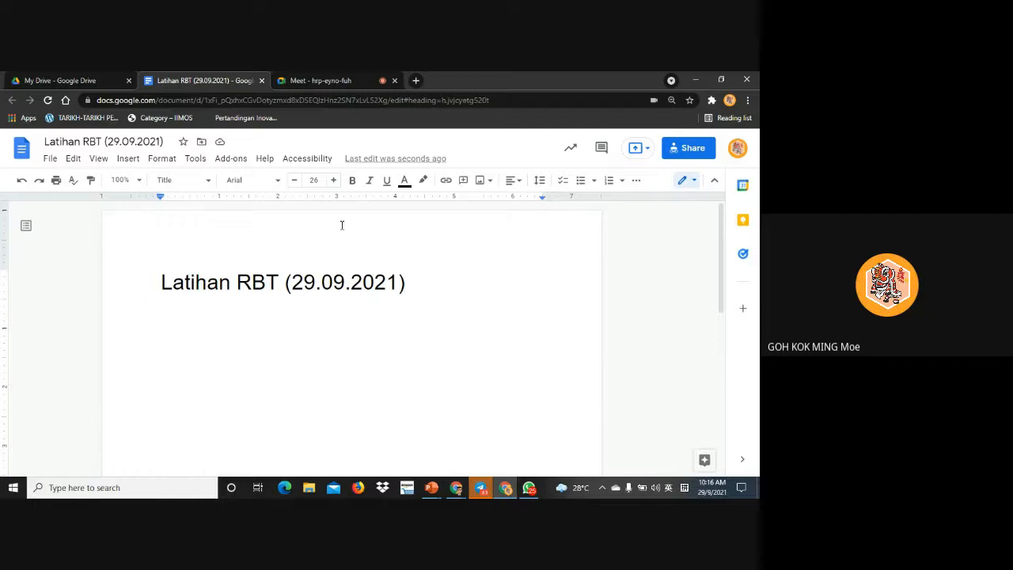
Enter below the title "Arahan: Sila buat lakaran tentang model penurasan air dengan menggunakan bahan terpakai yang mudah diperoleh di rumah masing-masing."
{"action": "left_click", "coordinate": [425, 287]}
{"action": "key", "text": "Return"}
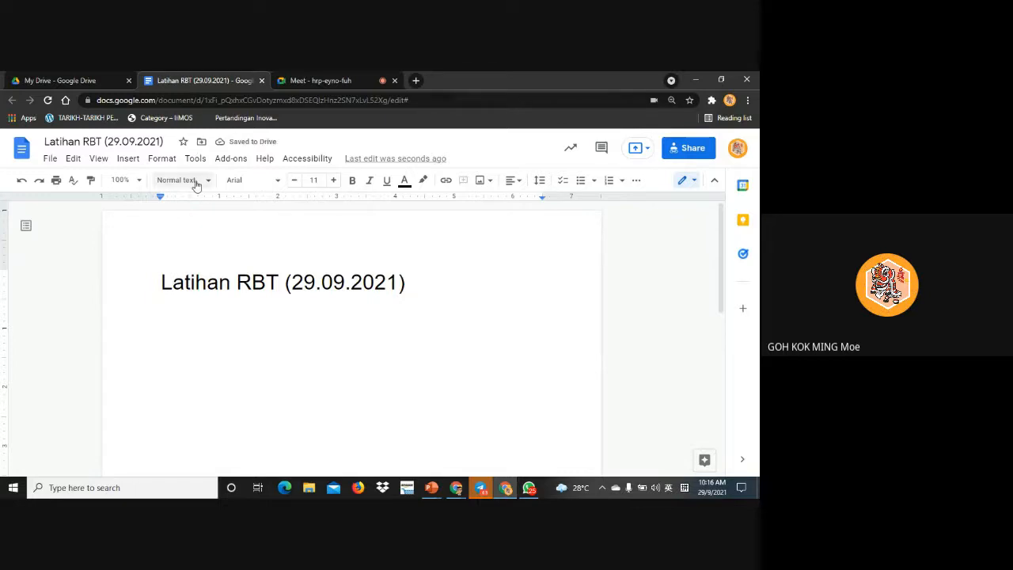
{"action": "left_click", "coordinate": [403, 282]}
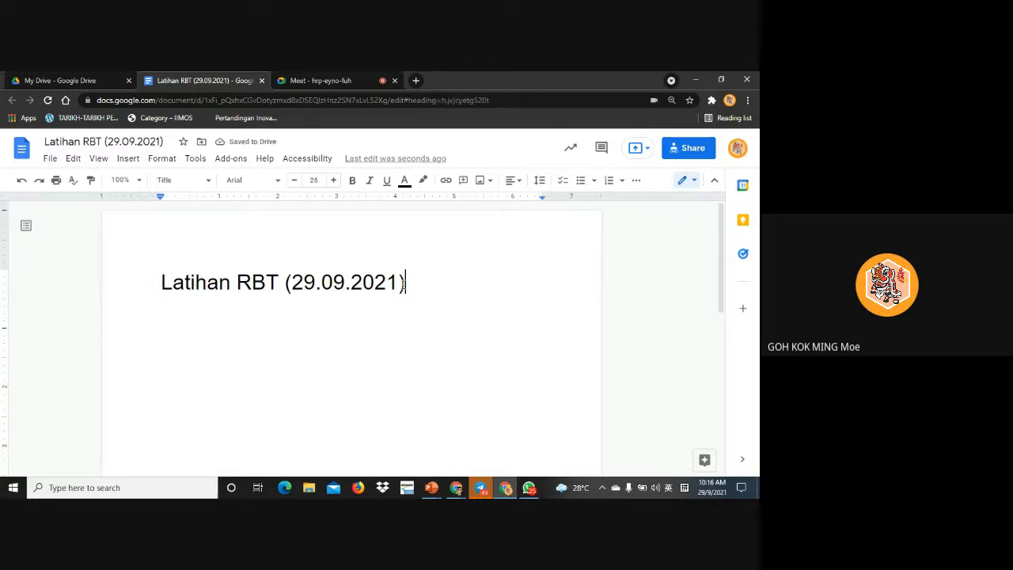
{"action": "left_click", "coordinate": [181, 305]}
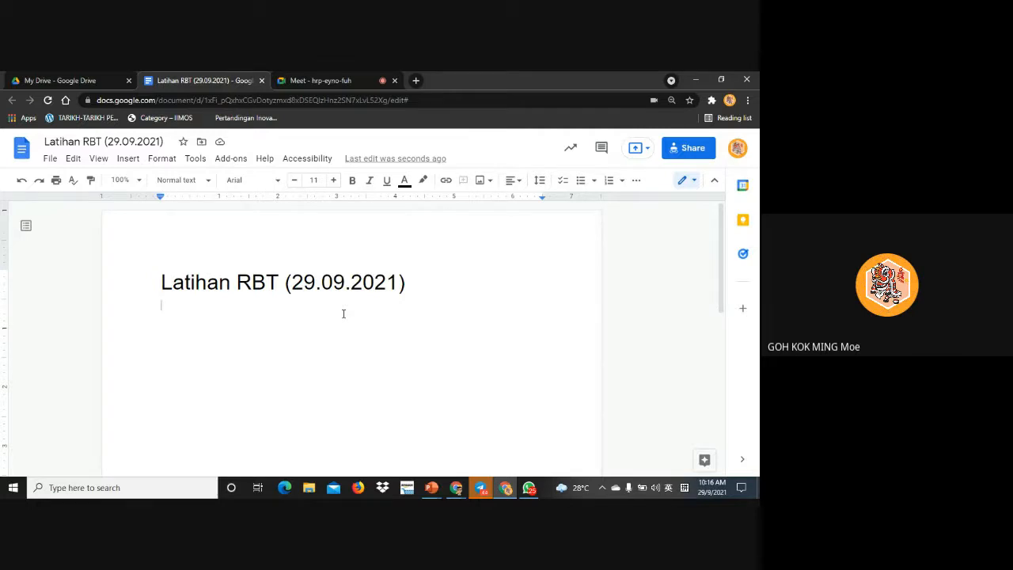
{"action": "type", "text": "Arahan"}
{"action": "type", "text": ": "}
{"action": "type", "text": "Sila la"}
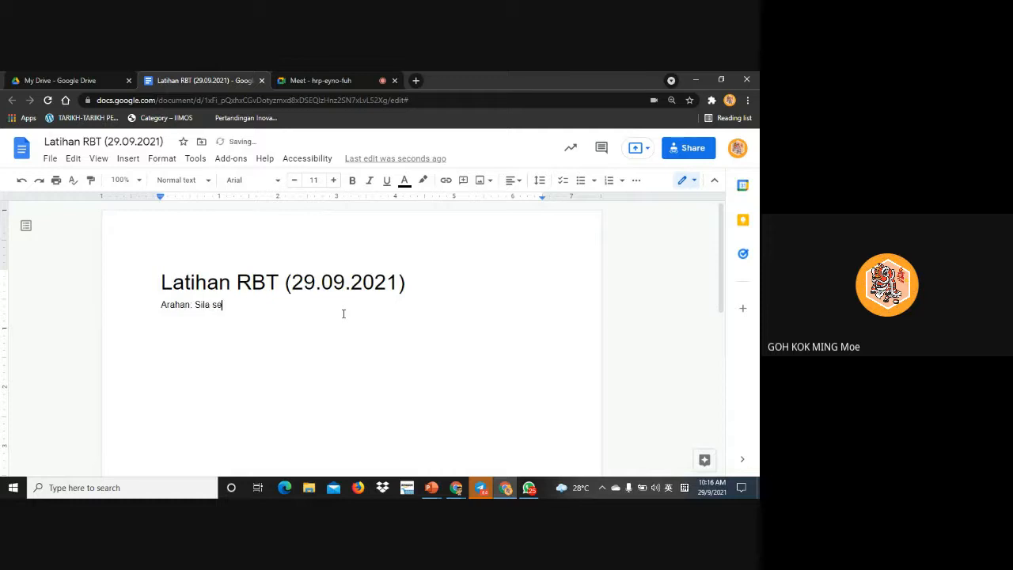
{"action": "key", "text": "BackSpace"}
{"action": "key", "text": "BackSpace"}
{"action": "type", "text": "bina"}
{"action": "key", "text": "BackSpace"}
{"action": "key", "text": "BackSpace"}
{"action": "key", "text": "BackSpace"}
{"action": "key", "text": "BackSpace"}
{"action": "key", "text": "BackSpace"}
{"action": "type", "text": "buat lakaran tentang model "}
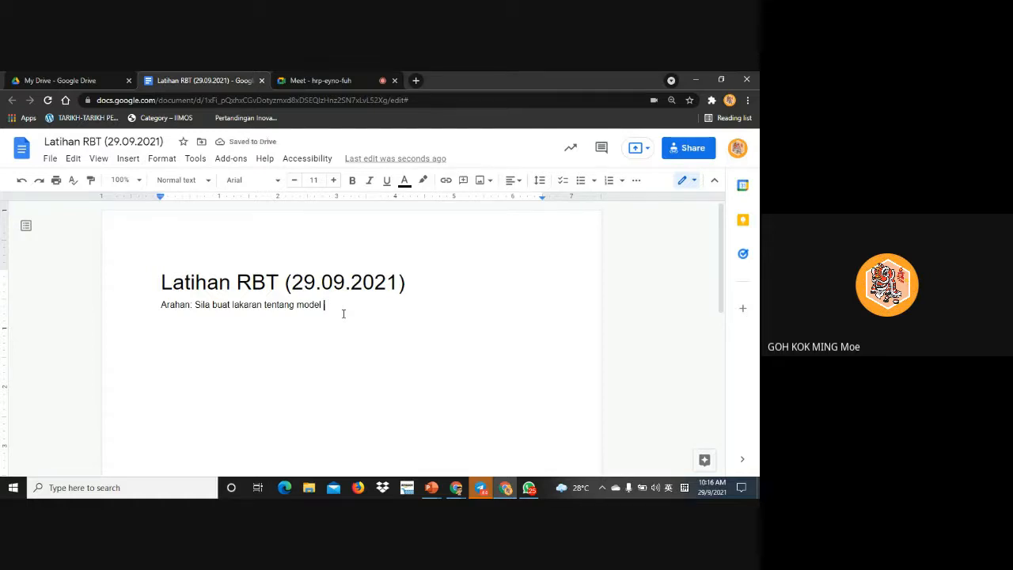
{"action": "type", "text": "penurasan air dengan men"}
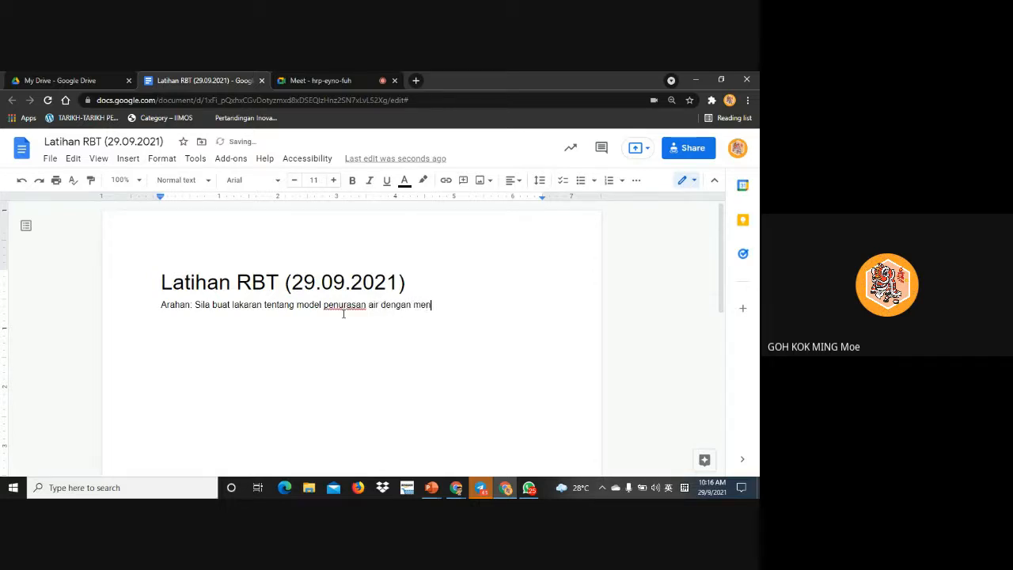
{"action": "type", "text": "ggunakan bahan terpa"}
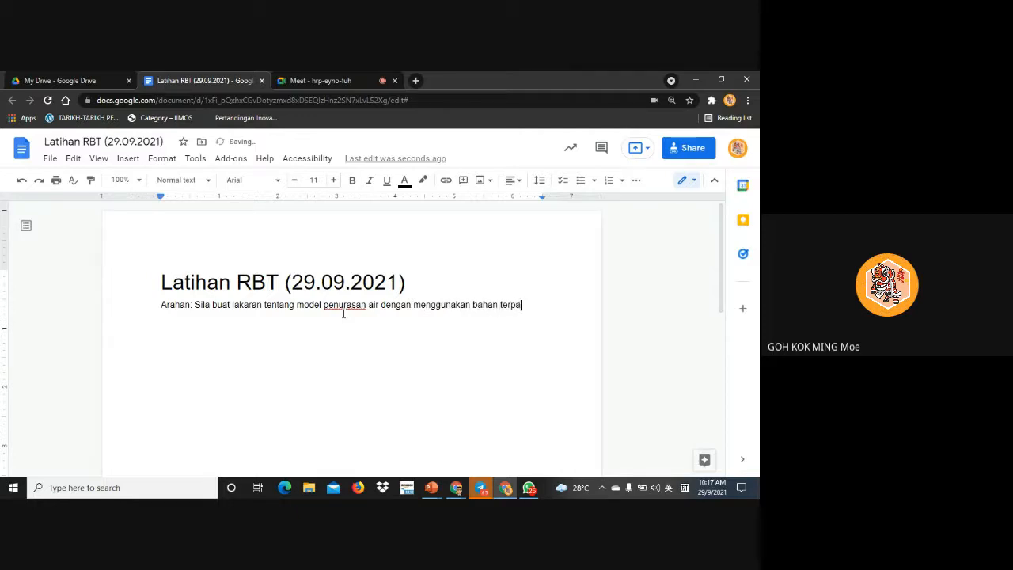
{"action": "type", "text": "kai yang mudah diperoleh "}
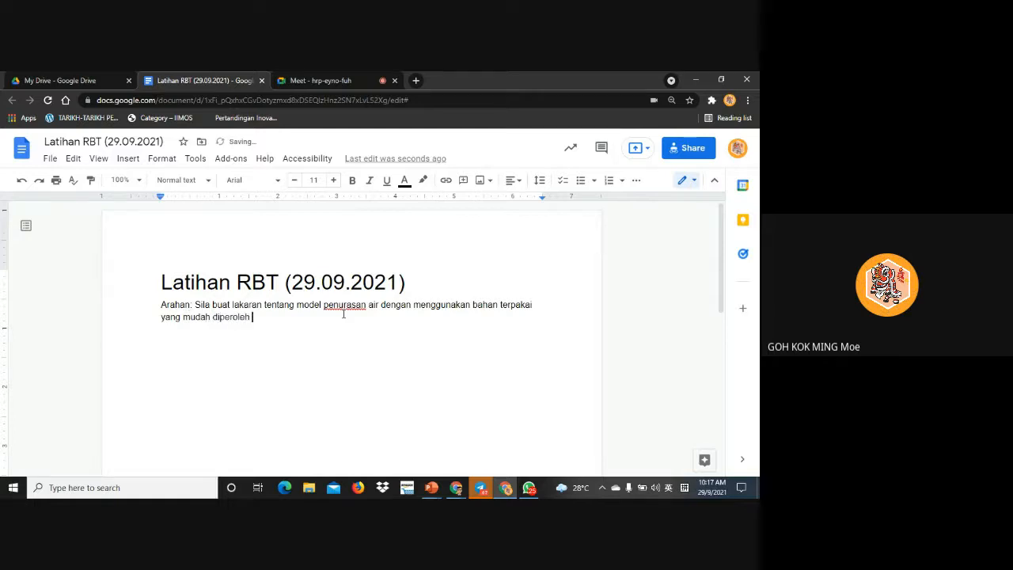
{"action": "type", "text": "di rumah masa"}
{"action": "key", "text": "BackSpace"}
{"action": "key", "text": "BackSpace"}
{"action": "key", "text": "BackSpace"}
{"action": "key", "text": "BackSpace"}
{"action": "type", "text": "sing-masing."}
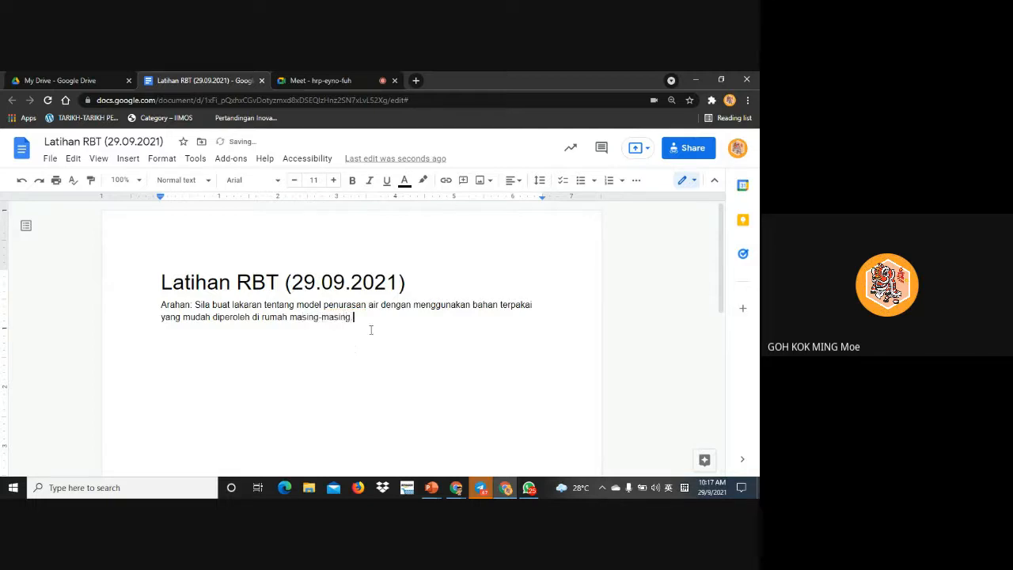
Try the Heading 1 style and the Heading 2 style on the "Arahan" paragraph
{"action": "triple_click", "coordinate": [154, 303]}
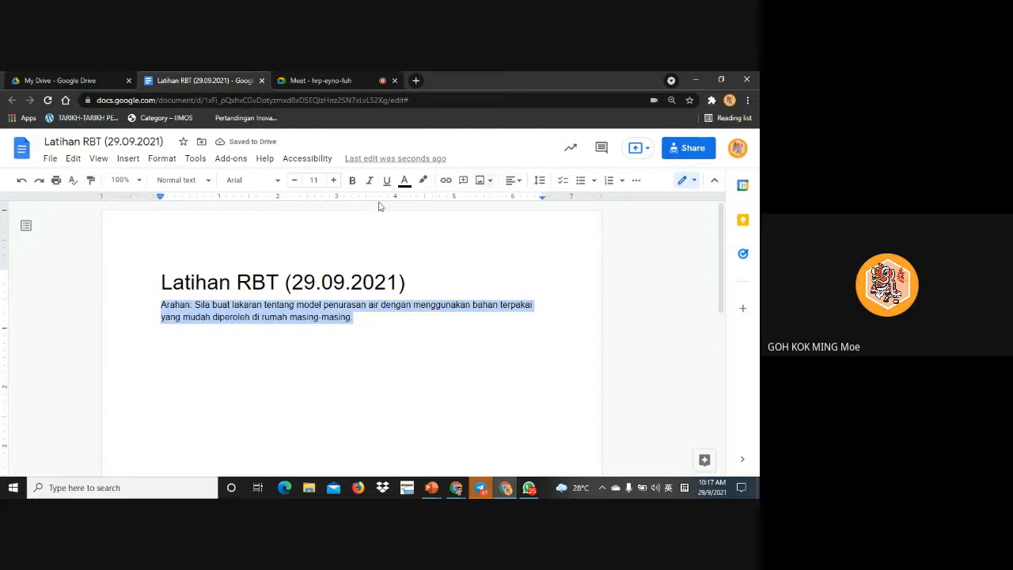
{"action": "left_click", "coordinate": [202, 182]}
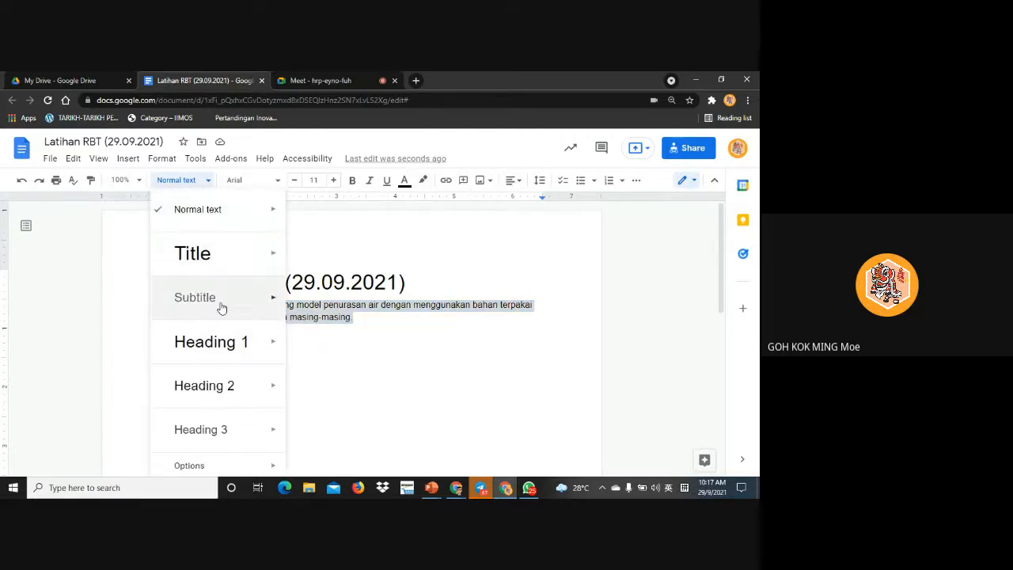
{"action": "mouse_move", "coordinate": [275, 302]}
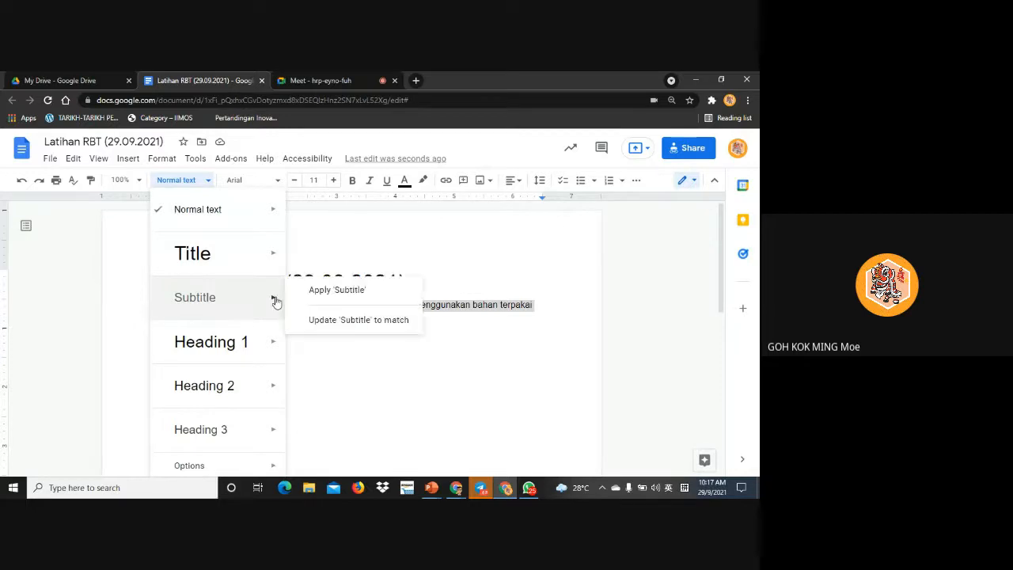
{"action": "mouse_move", "coordinate": [256, 356]}
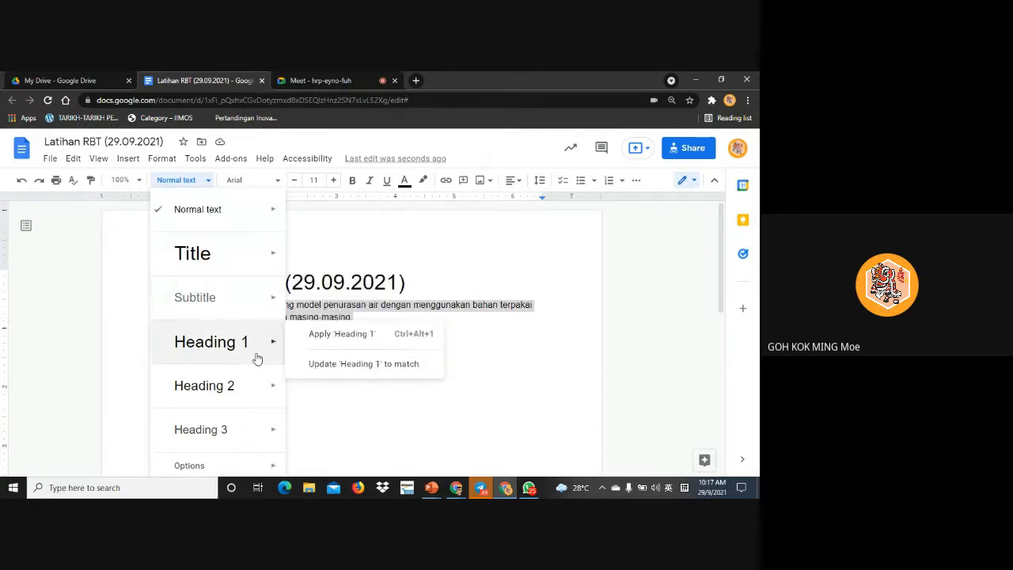
{"action": "left_click", "coordinate": [317, 335]}
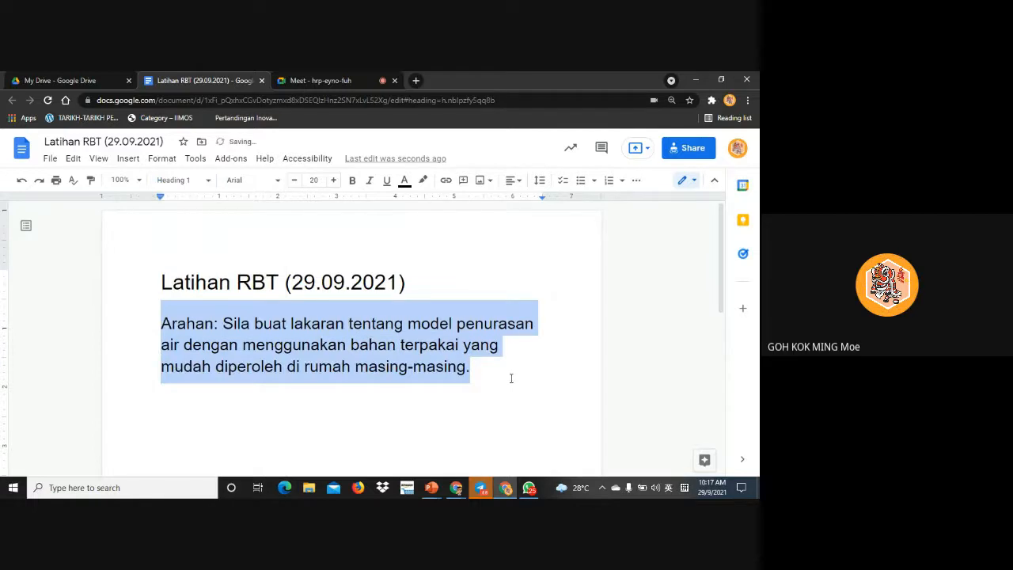
{"action": "left_click", "coordinate": [210, 182]}
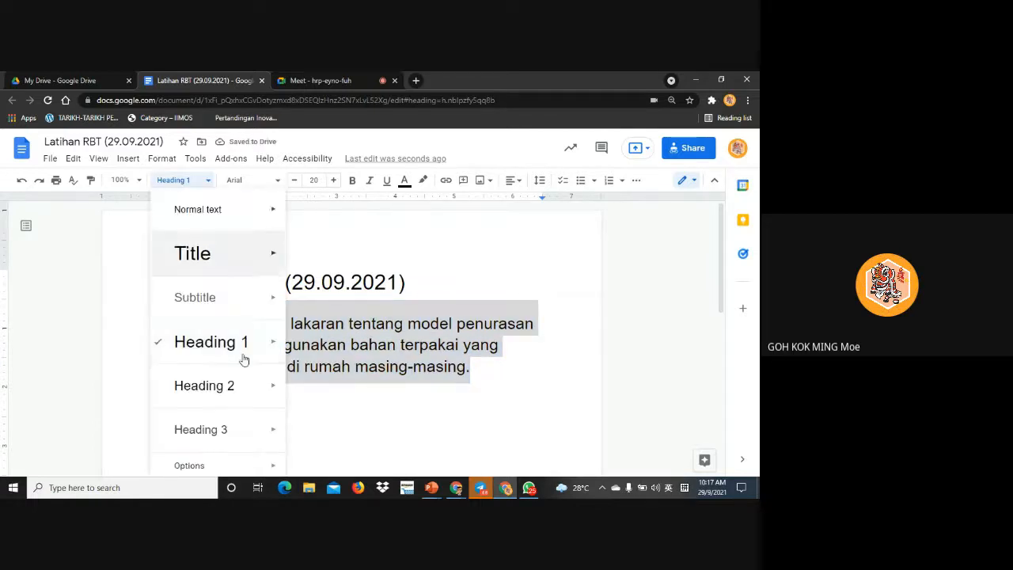
{"action": "mouse_move", "coordinate": [244, 387]}
{"action": "left_click", "coordinate": [340, 379]}
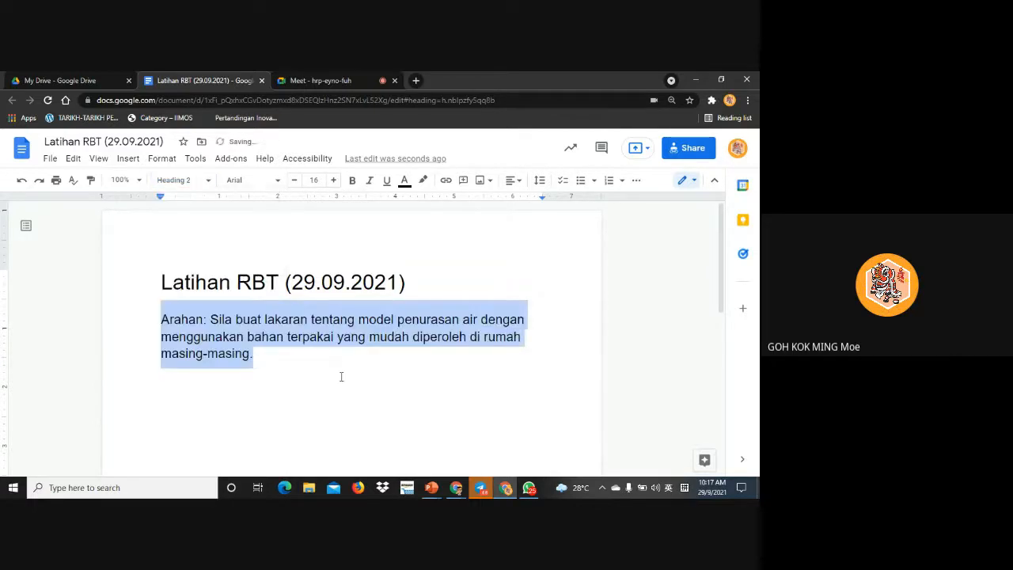
Try the Subtitle style on the "Arahan" paragraph
{"action": "left_click", "coordinate": [209, 179]}
{"action": "mouse_move", "coordinate": [256, 316]}
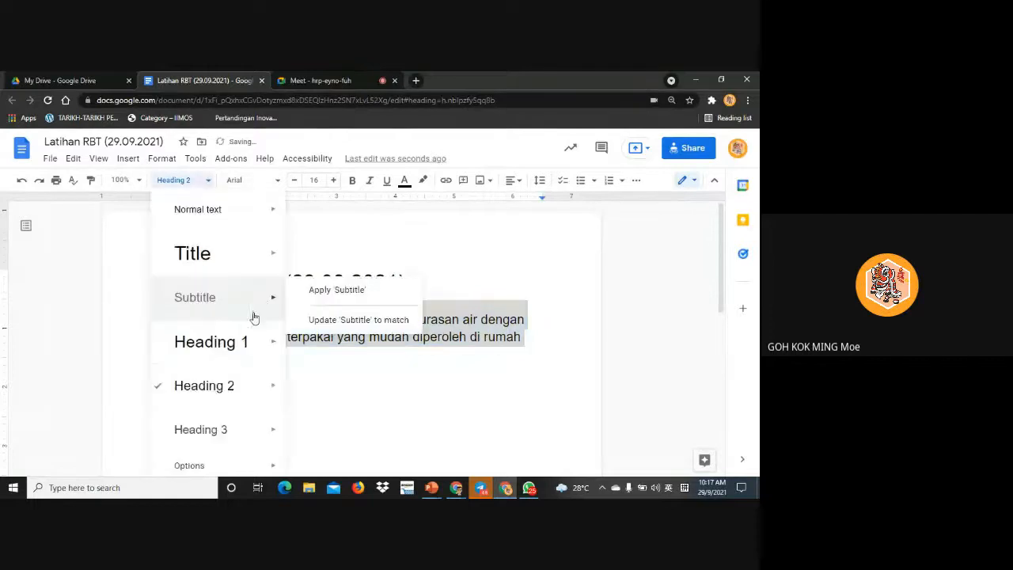
{"action": "left_click", "coordinate": [321, 289]}
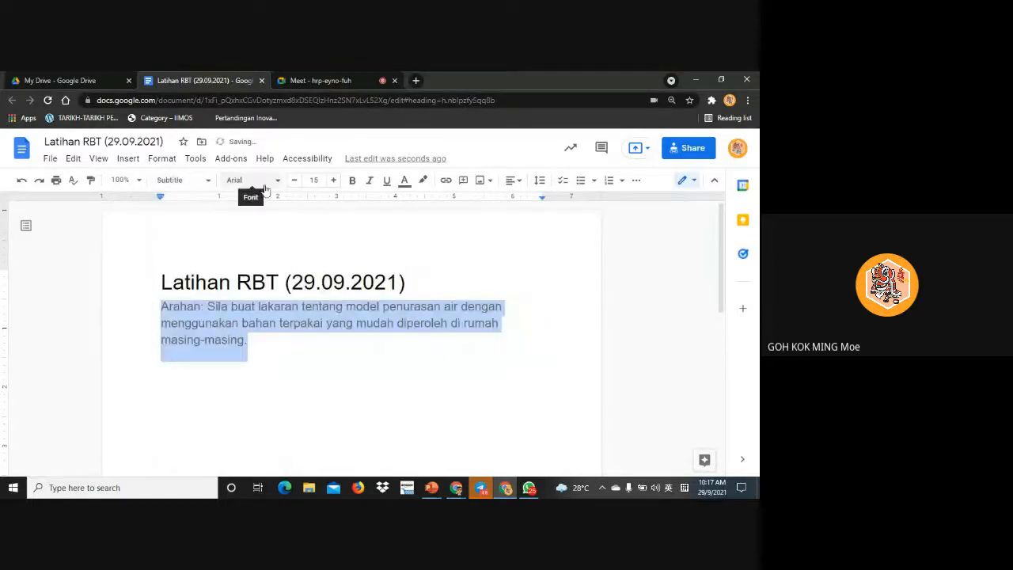
{"action": "left_click", "coordinate": [186, 182]}
{"action": "left_click", "coordinate": [298, 348]}
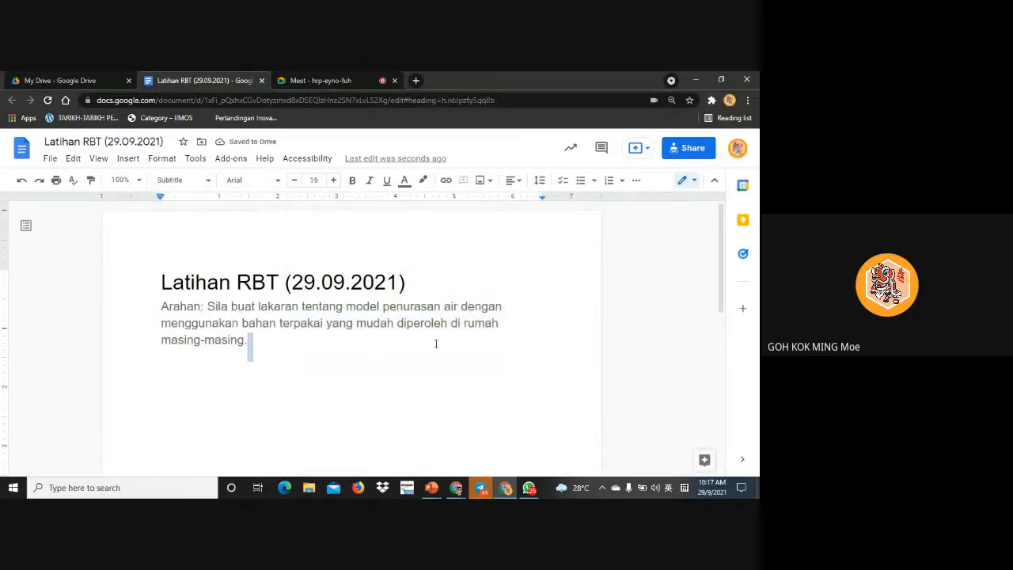
{"action": "triple_click", "coordinate": [136, 318]}
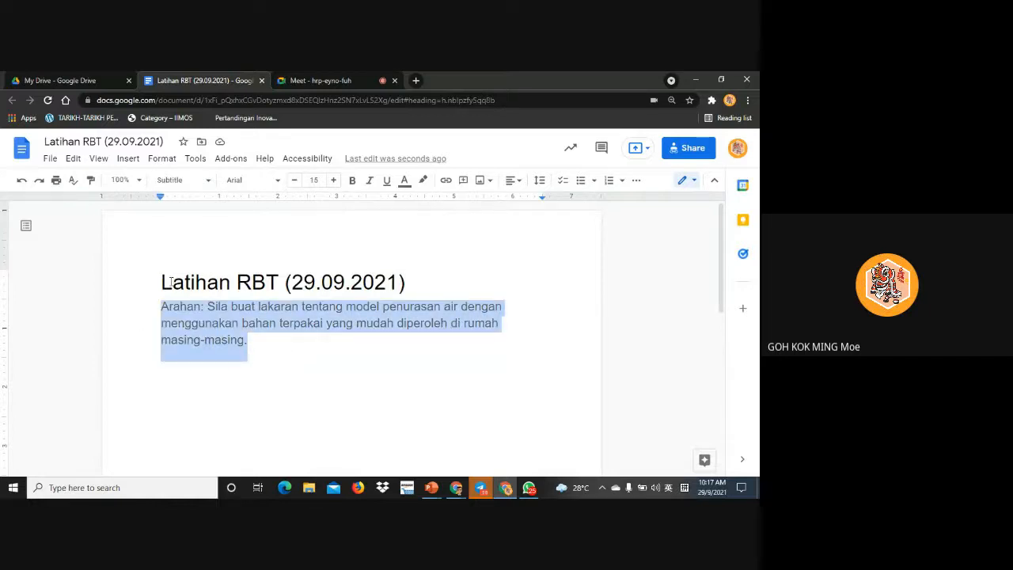
{"action": "left_click", "coordinate": [497, 352]}
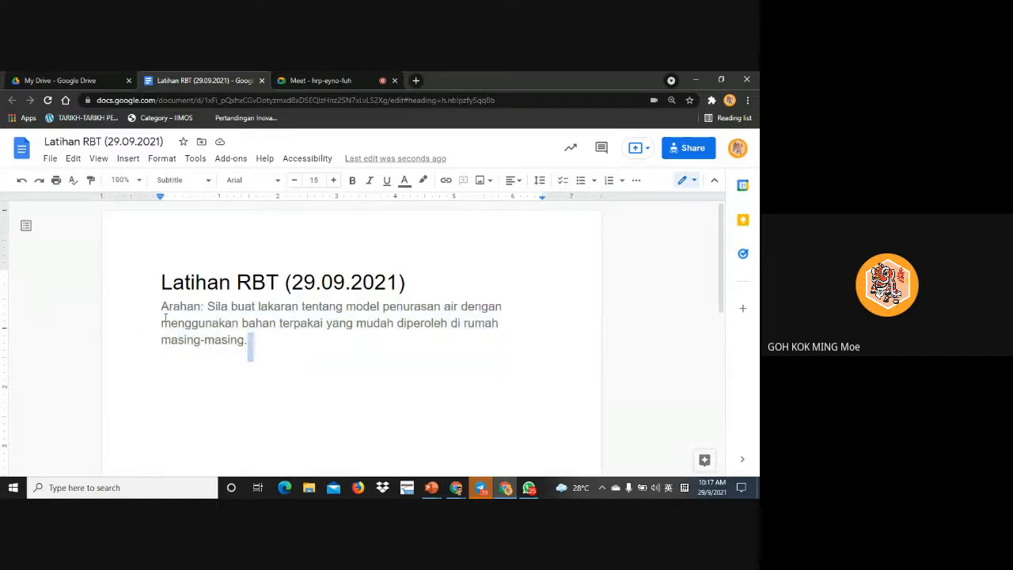
Apply the Heading 3 style to the "Arahan" paragraph
{"action": "triple_click", "coordinate": [124, 308]}
{"action": "left_click", "coordinate": [202, 178]}
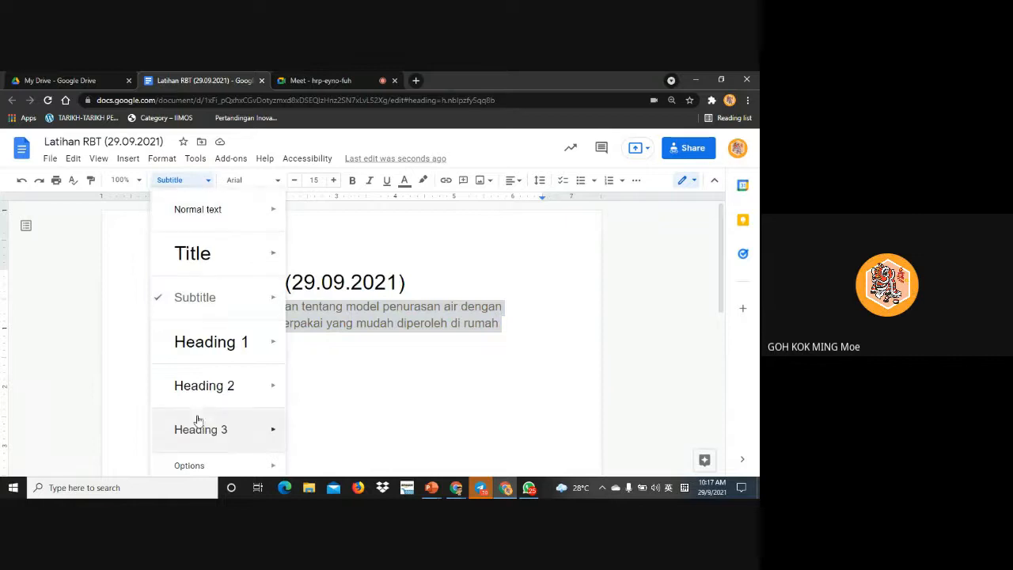
{"action": "mouse_move", "coordinate": [229, 443]}
{"action": "left_click", "coordinate": [321, 420]}
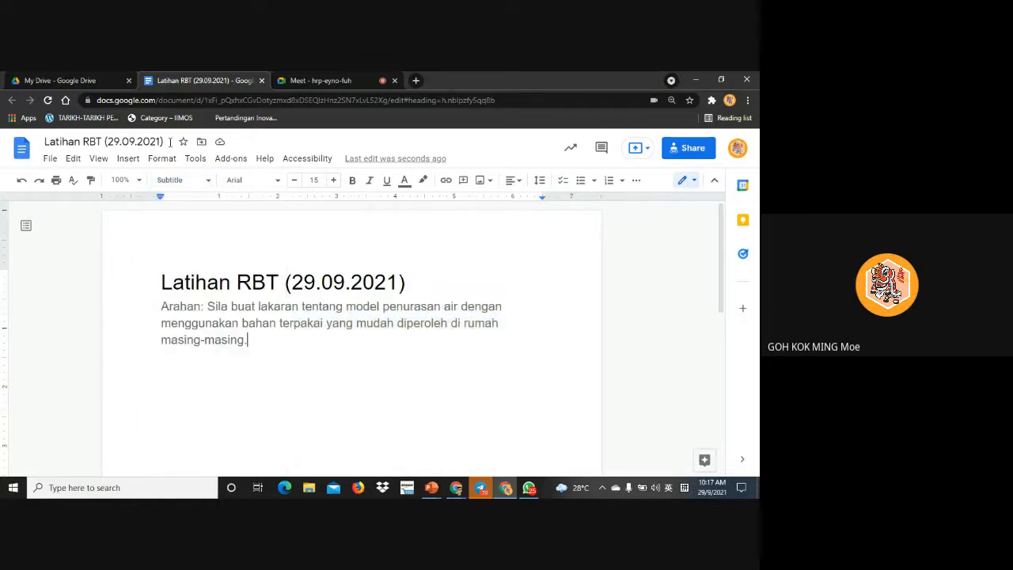
{"action": "left_click", "coordinate": [202, 180]}
{"action": "mouse_move", "coordinate": [248, 404]}
{"action": "mouse_move", "coordinate": [271, 420]}
{"action": "left_click", "coordinate": [341, 418]}
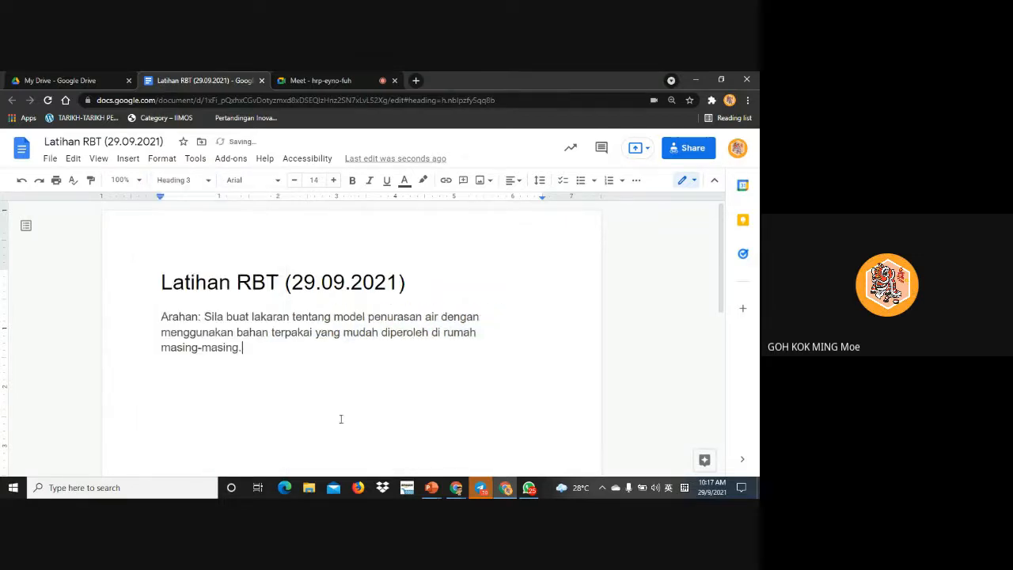
Add the line "Contoh model penurasan air" below the "Arahan" paragraph and start a new line under it
{"action": "scroll", "coordinate": [343, 363], "scroll_direction": "down", "scroll_amount": 2}
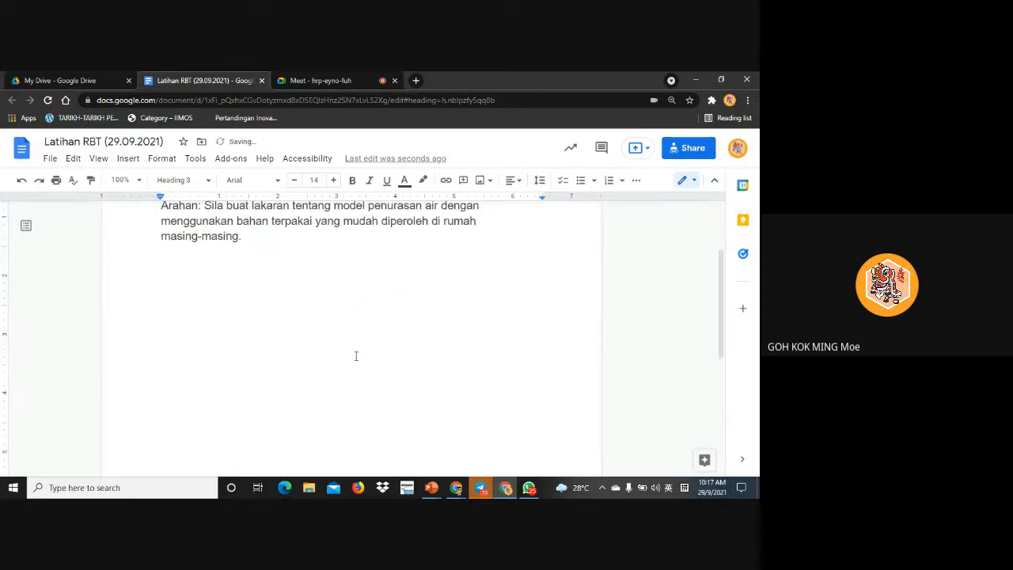
{"action": "scroll", "coordinate": [356, 355], "scroll_direction": "up", "scroll_amount": 2}
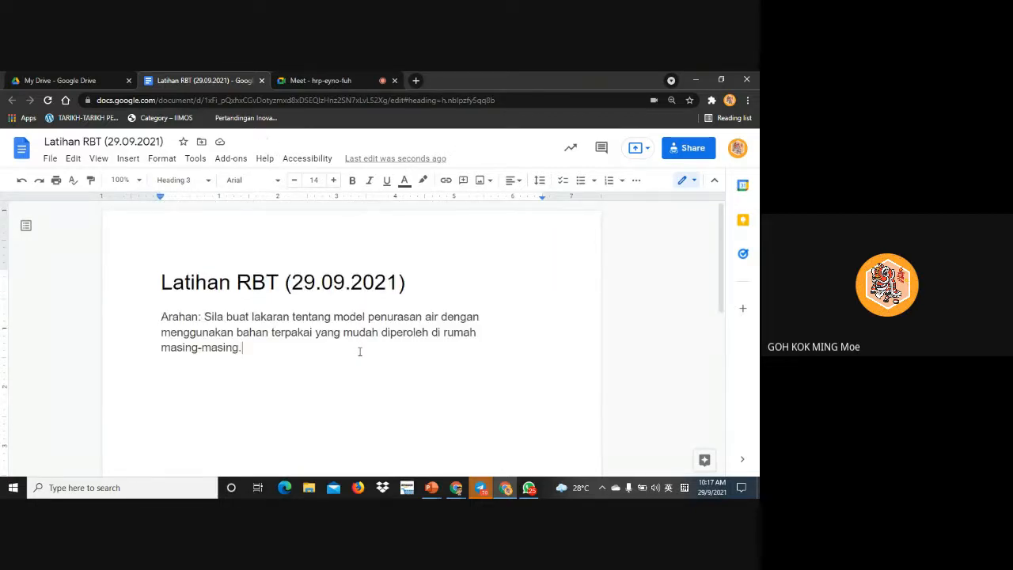
{"action": "key", "text": "Return"}
{"action": "key", "text": "Return"}
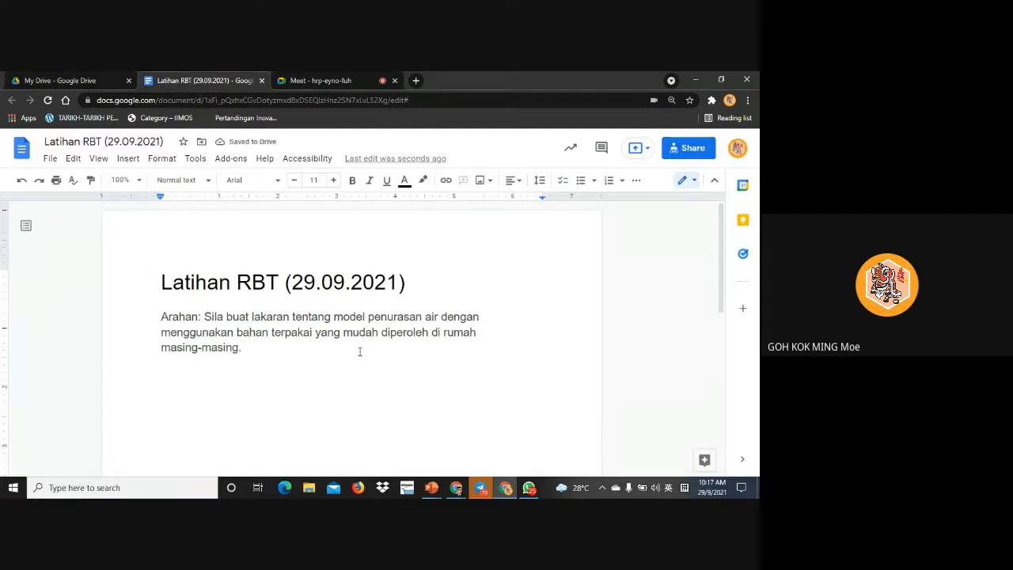
{"action": "type", "text": "u"}
{"action": "key", "text": "BackSpace"}
{"action": "type", "text": "Contoh model"}
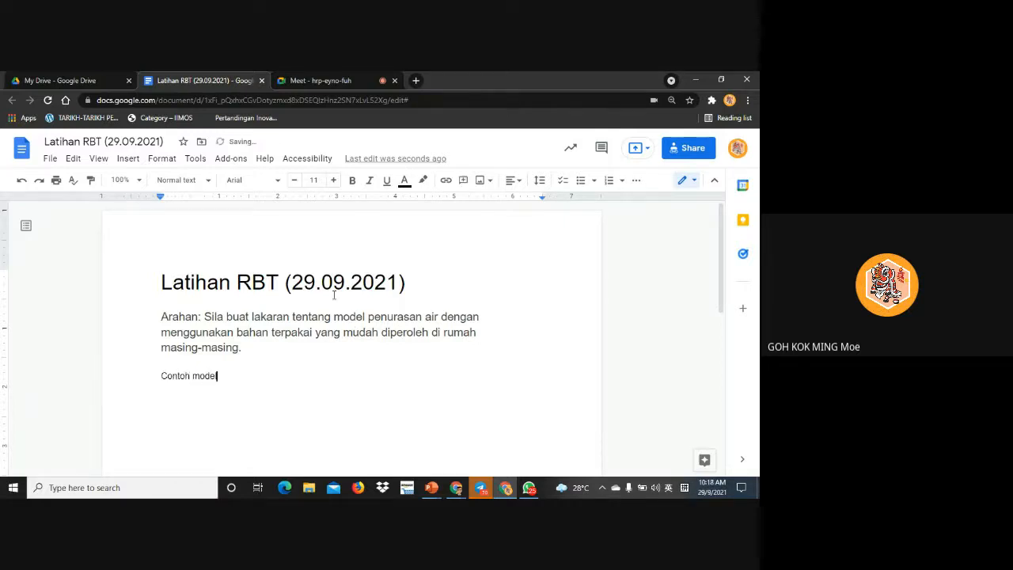
{"action": "type", "text": " penurasan air"}
{"action": "key", "text": "Return"}
Start a web image search for a picture to insert below the "Contoh model penurasan air" line
{"action": "scroll", "coordinate": [425, 382], "scroll_direction": "down", "scroll_amount": 2}
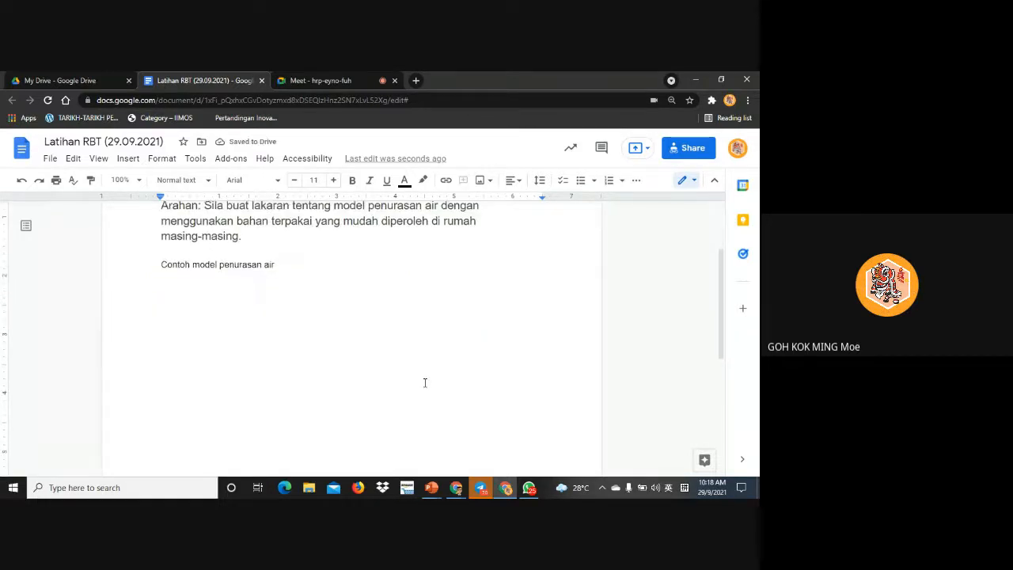
{"action": "scroll", "coordinate": [425, 382], "scroll_direction": "up", "scroll_amount": 2}
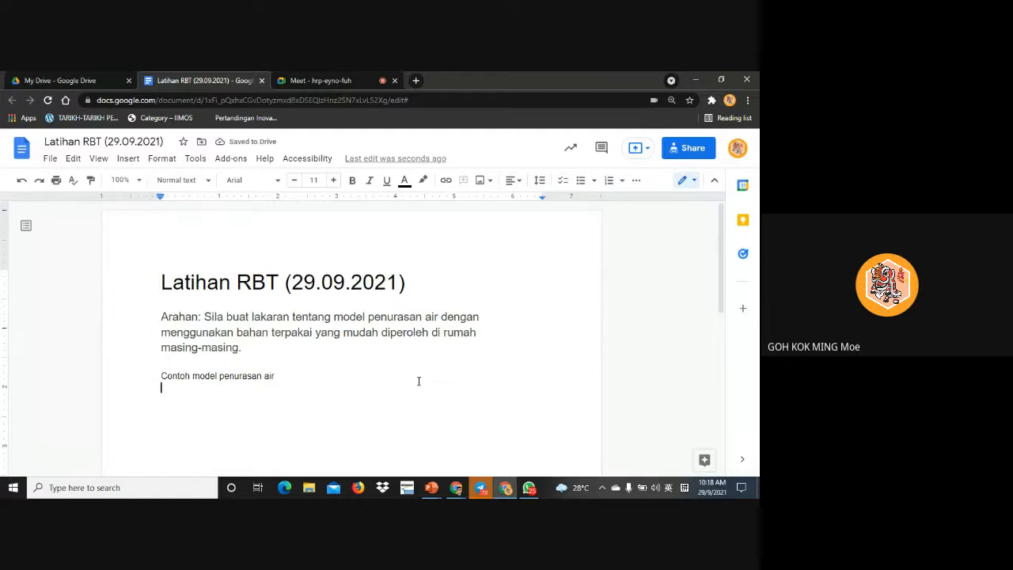
{"action": "left_click", "coordinate": [128, 159]}
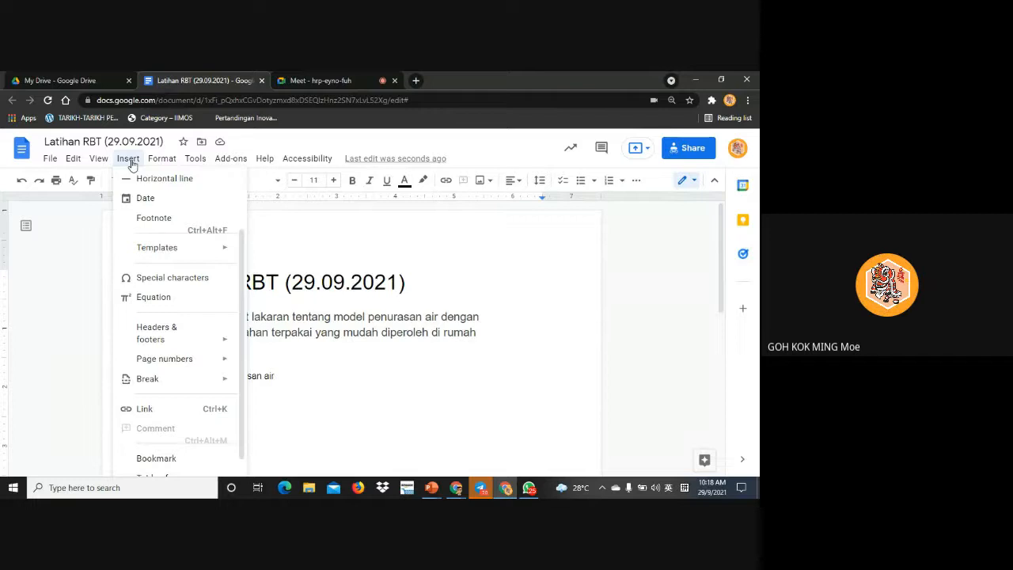
{"action": "scroll", "coordinate": [172, 219], "scroll_direction": "up", "scroll_amount": 1}
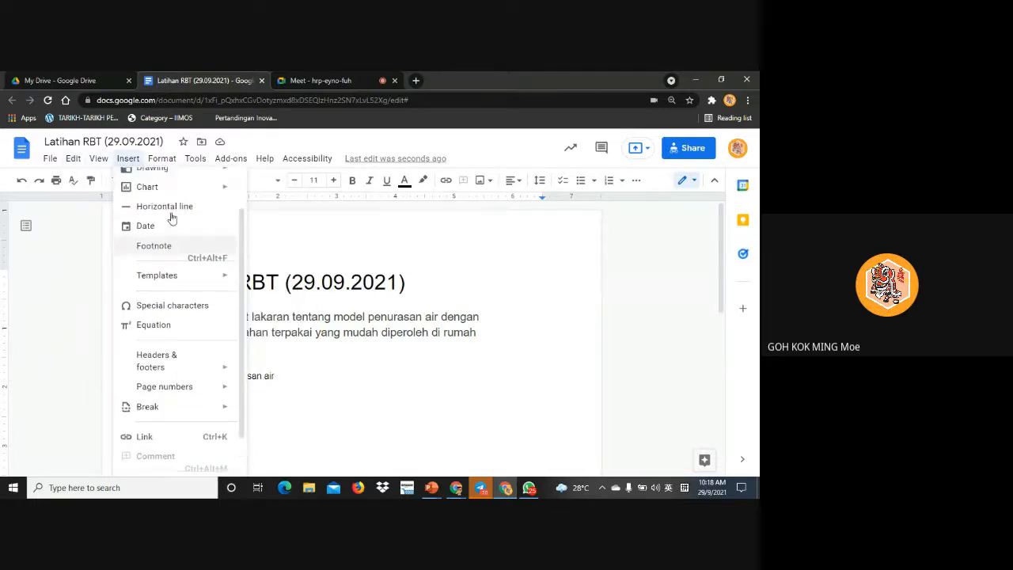
{"action": "scroll", "coordinate": [172, 218], "scroll_direction": "up", "scroll_amount": 1}
{"action": "mouse_move", "coordinate": [172, 184]}
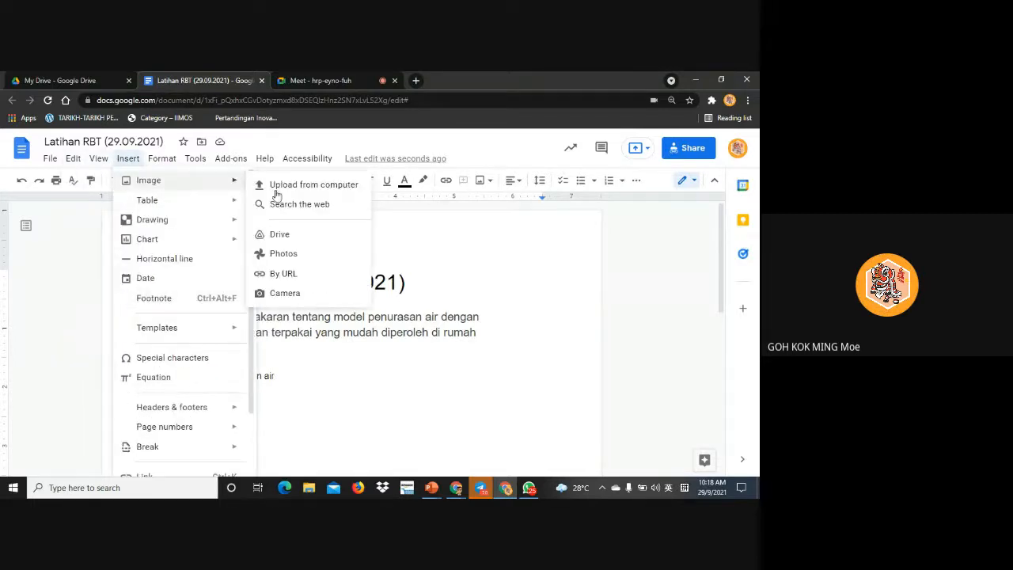
{"action": "left_click", "coordinate": [330, 203]}
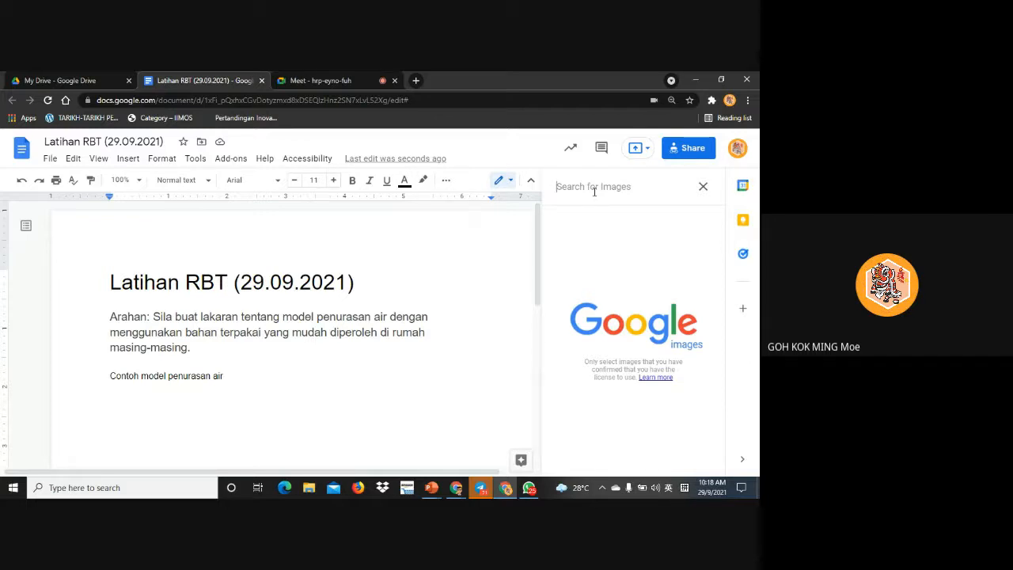
{"action": "type", "text": "Model P"}
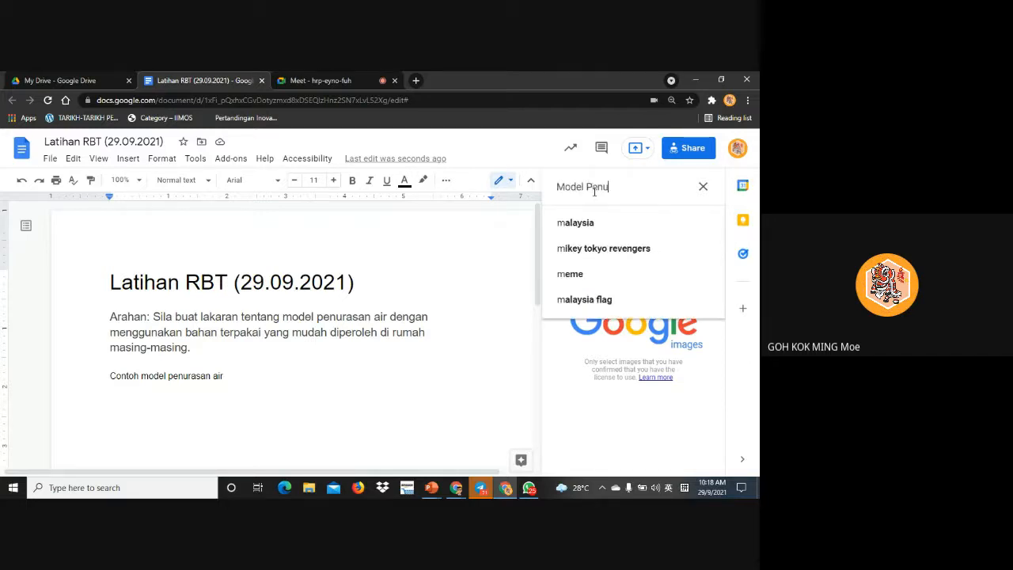
{"action": "type", "text": "enu"}
{"action": "key", "text": "BackSpace"}
{"action": "key", "text": "BackSpace"}
{"action": "key", "text": "BackSpace"}
{"action": "key", "text": "BackSpace"}
{"action": "key", "text": "BackSpace"}
{"action": "key", "text": "BackSpace"}
{"action": "key", "text": "BackSpace"}
{"action": "key", "text": "BackSpace"}
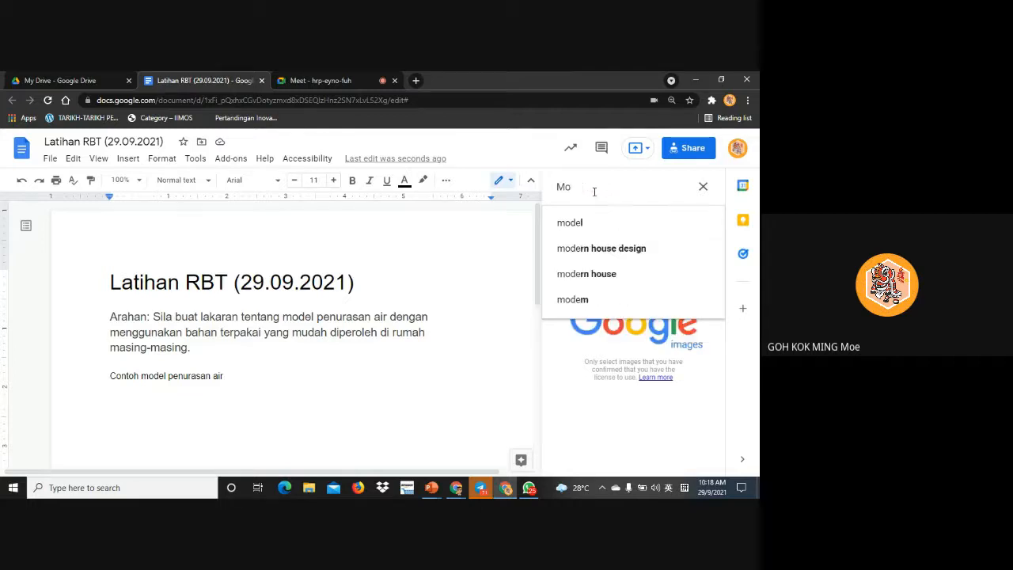
{"action": "key", "text": "BackSpace"}
{"action": "key", "text": "BackSpace"}
{"action": "type", "text": "Fil"}
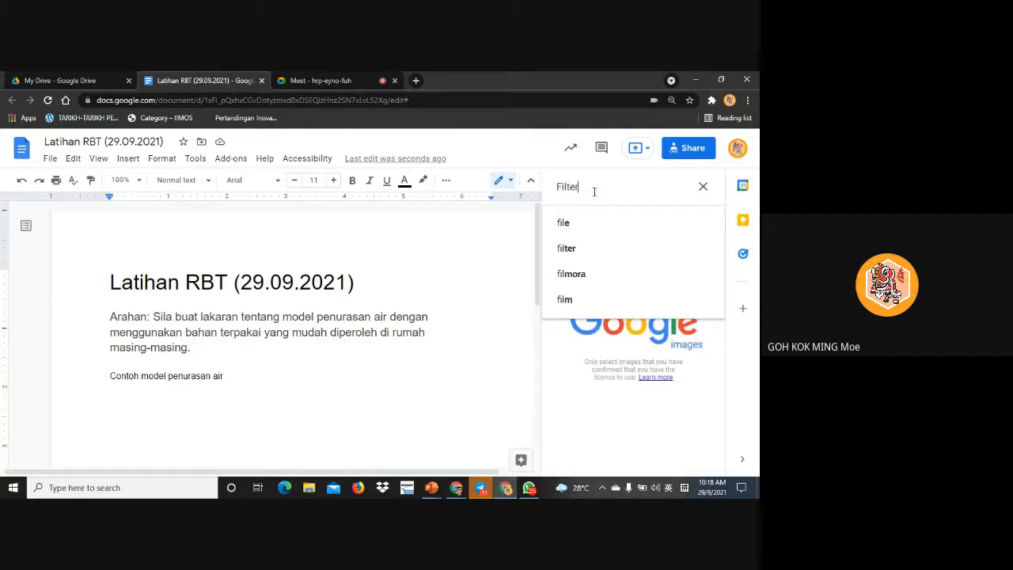
{"action": "type", "text": "ter"}
{"action": "key", "text": "BackSpace"}
{"action": "key", "text": "BackSpace"}
{"action": "key", "text": "BackSpace"}
{"action": "key", "text": "BackSpace"}
{"action": "key", "text": "BackSpace"}
{"action": "key", "text": "BackSpace"}
Search the web images for "Water Filter Model" and insert the picture of the four plastic bottle filters
{"action": "type", "text": "Wa"}
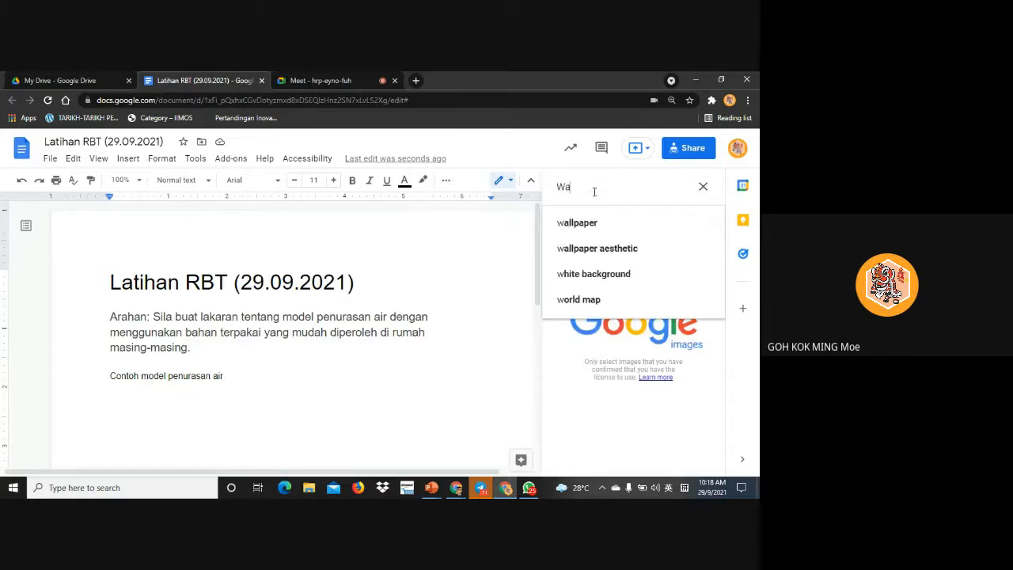
{"action": "type", "text": "ter Filter Model"}
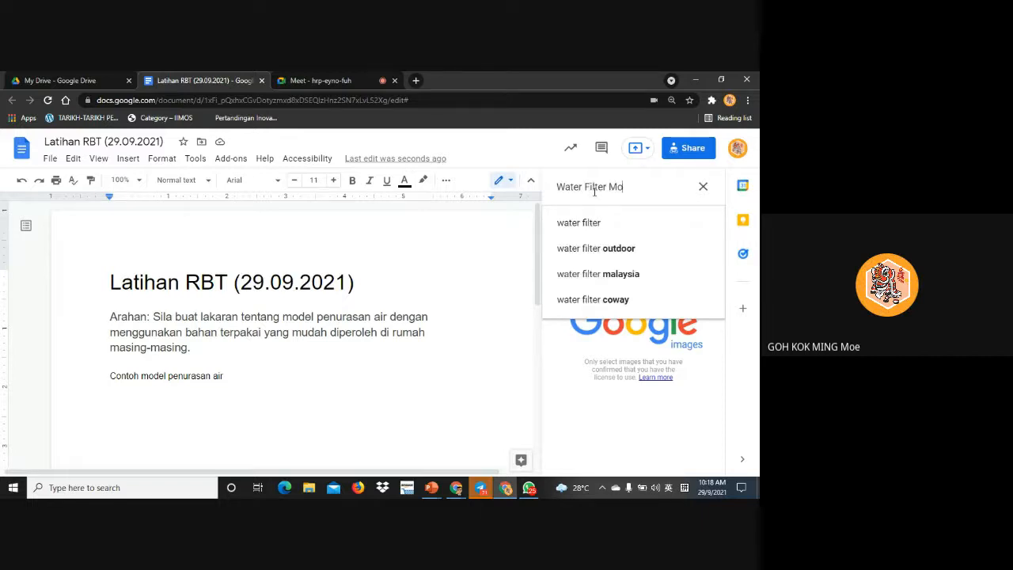
{"action": "key", "text": "Return"}
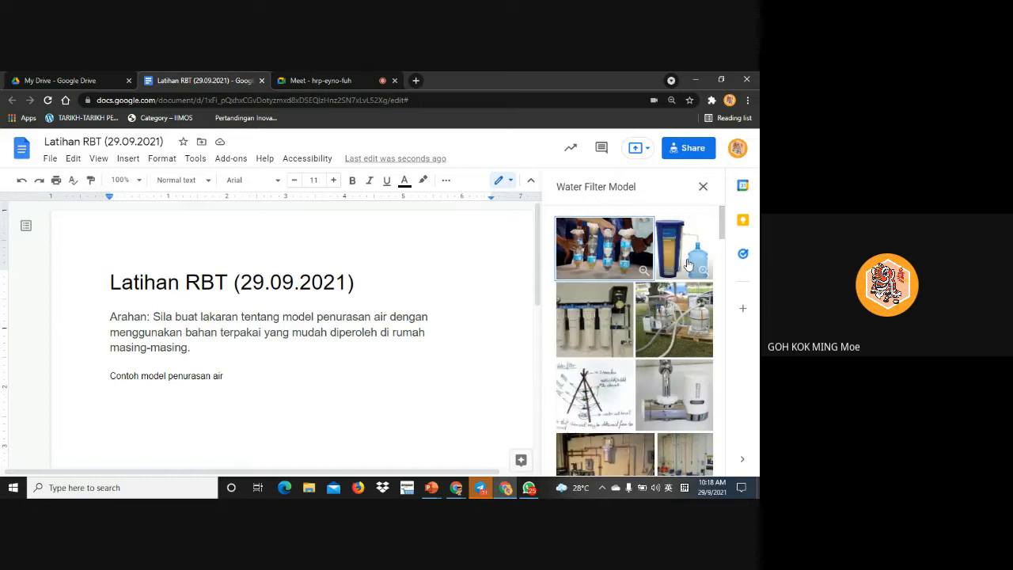
{"action": "left_click", "coordinate": [606, 248]}
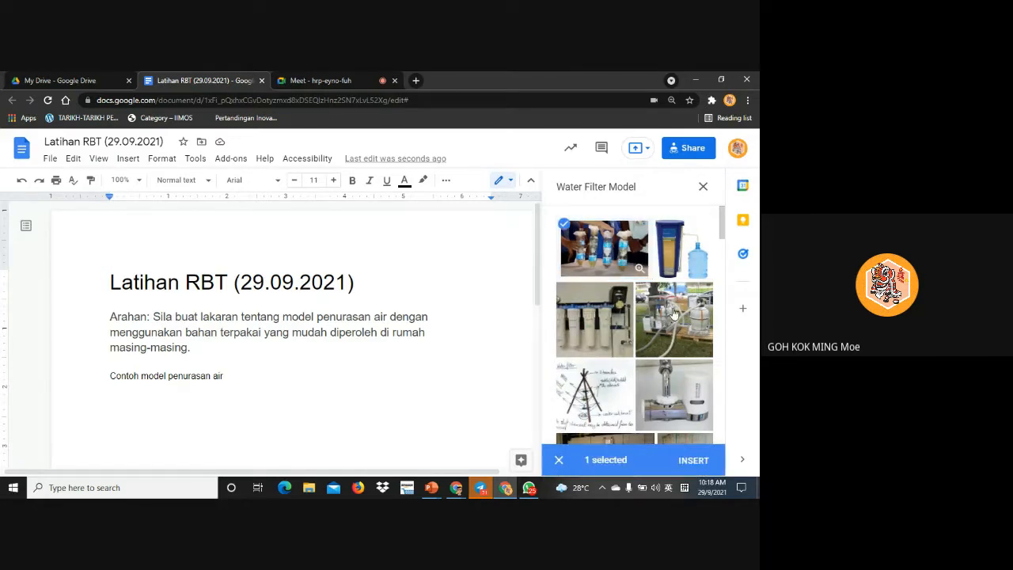
{"action": "left_click", "coordinate": [699, 462]}
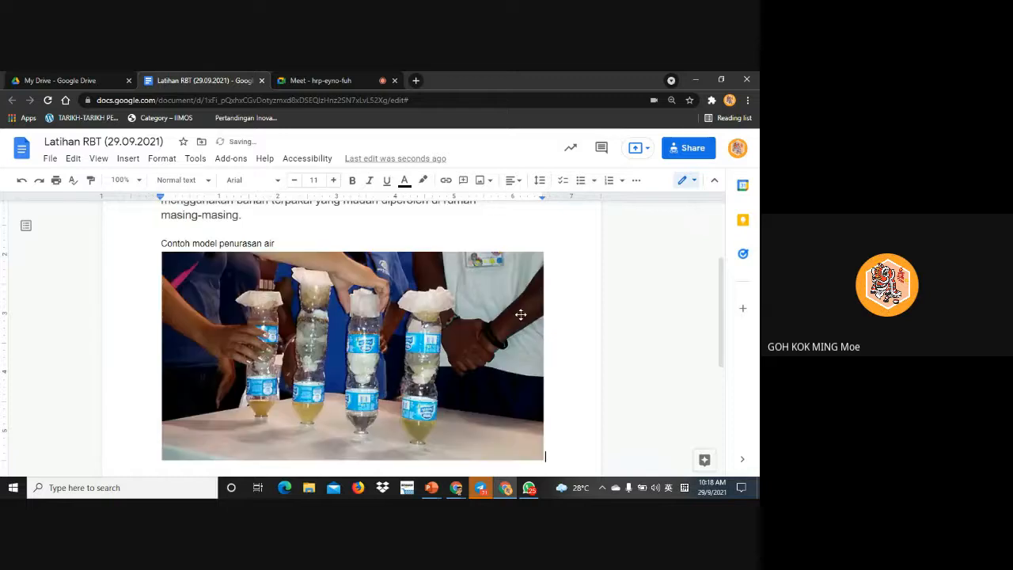
Examine the size and placement of the inserted bottle filter picture below the worksheet text
{"action": "scroll", "coordinate": [423, 277], "scroll_direction": "down", "scroll_amount": 1}
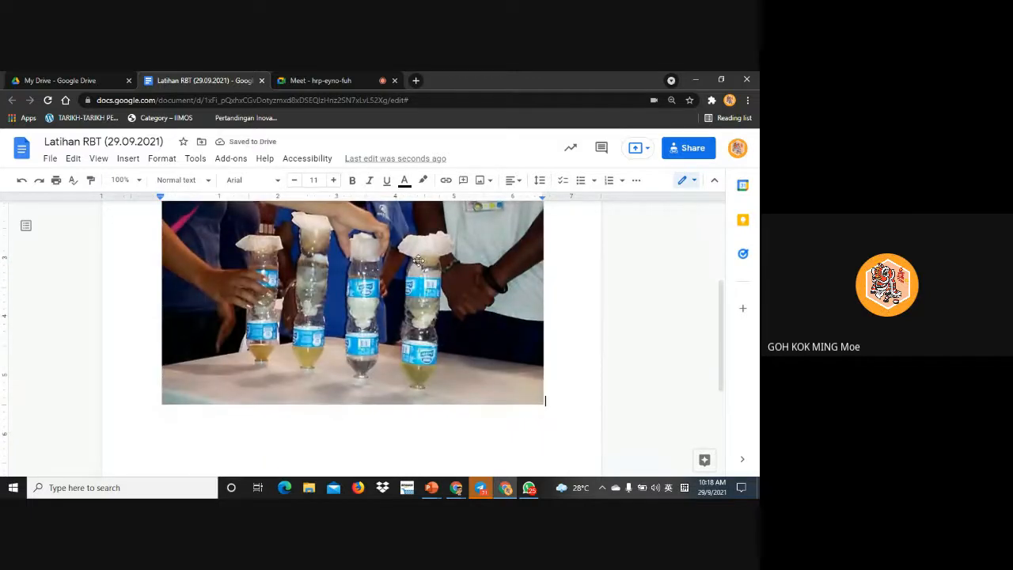
{"action": "scroll", "coordinate": [588, 311], "scroll_direction": "up", "scroll_amount": 3}
{"action": "scroll", "coordinate": [588, 312], "scroll_direction": "down", "scroll_amount": 3}
{"action": "scroll", "coordinate": [582, 308], "scroll_direction": "up", "scroll_amount": 1}
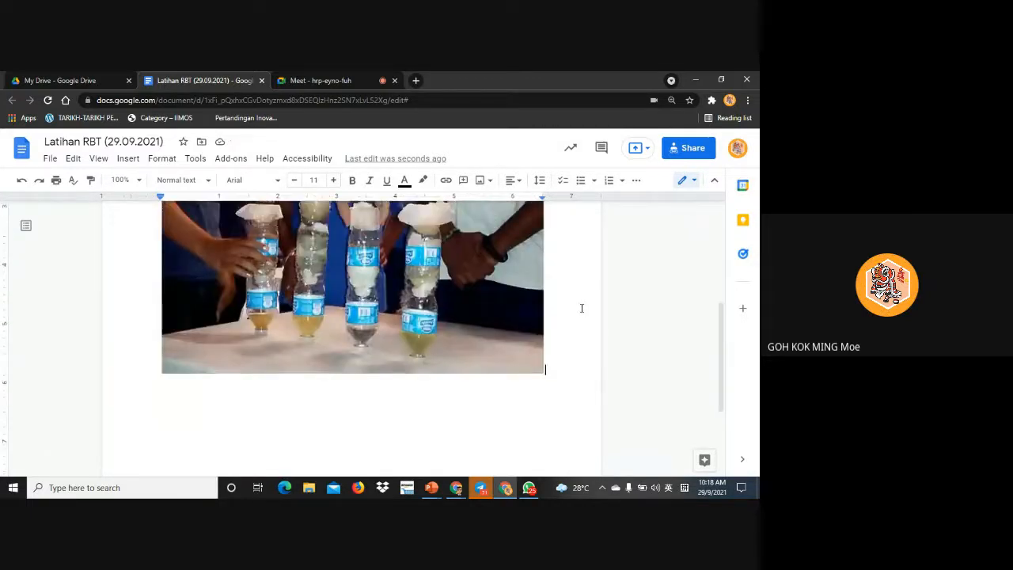
{"action": "scroll", "coordinate": [582, 307], "scroll_direction": "up", "scroll_amount": 3}
{"action": "scroll", "coordinate": [581, 304], "scroll_direction": "down", "scroll_amount": 2}
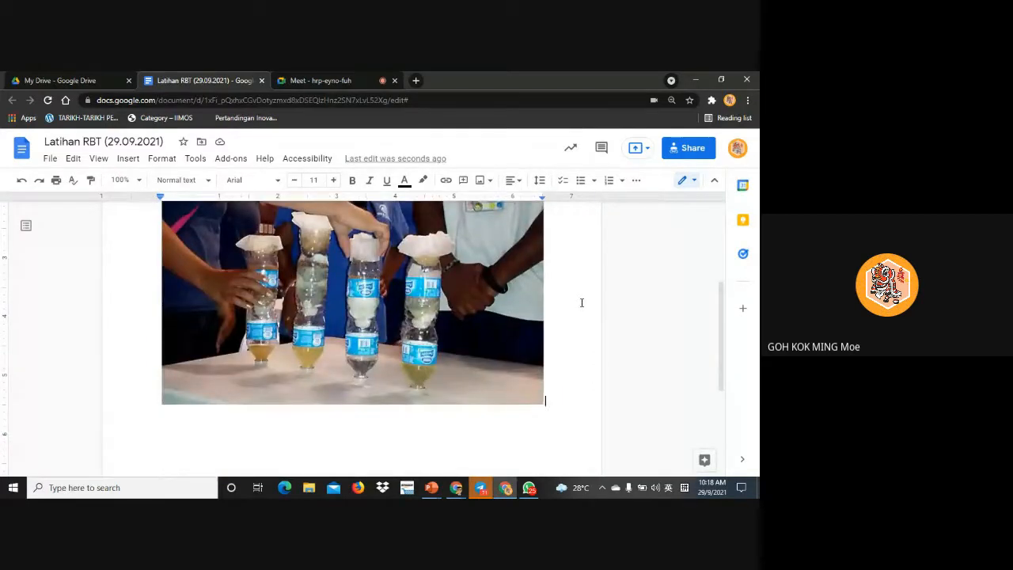
{"action": "scroll", "coordinate": [556, 280], "scroll_direction": "up", "scroll_amount": 1}
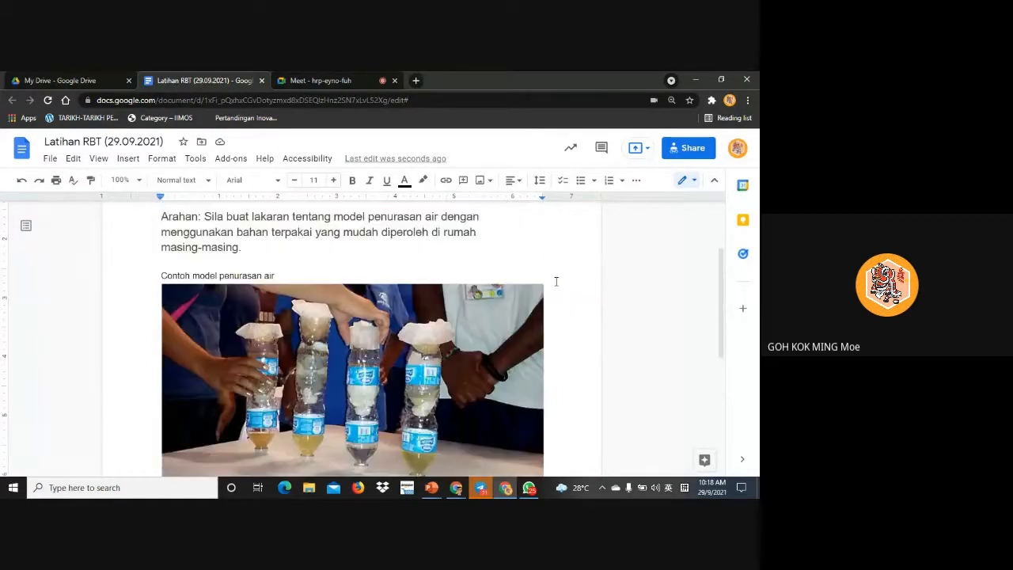
{"action": "scroll", "coordinate": [556, 281], "scroll_direction": "up", "scroll_amount": 1}
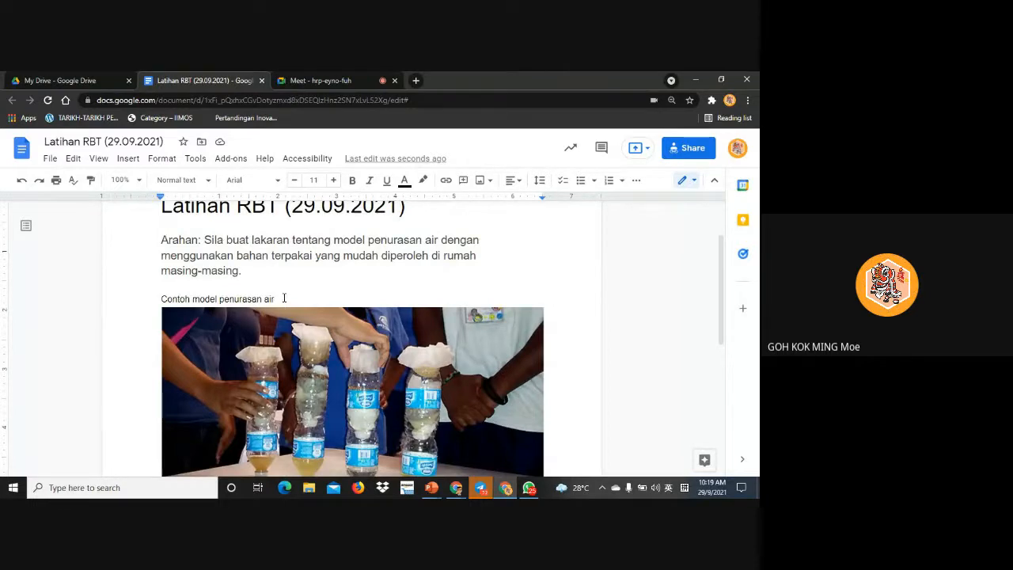
Try the Heading 3 style on the "Contoh model penurasan air" line
{"action": "left_click_drag", "start_coordinate": [277, 299], "coordinate": [147, 297]}
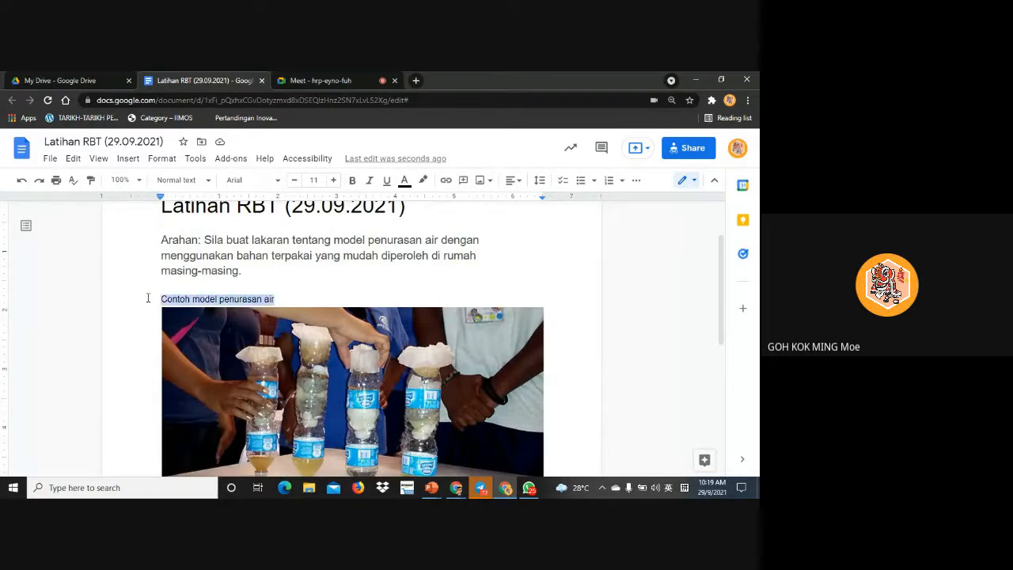
{"action": "left_click", "coordinate": [184, 180]}
{"action": "mouse_move", "coordinate": [224, 430]}
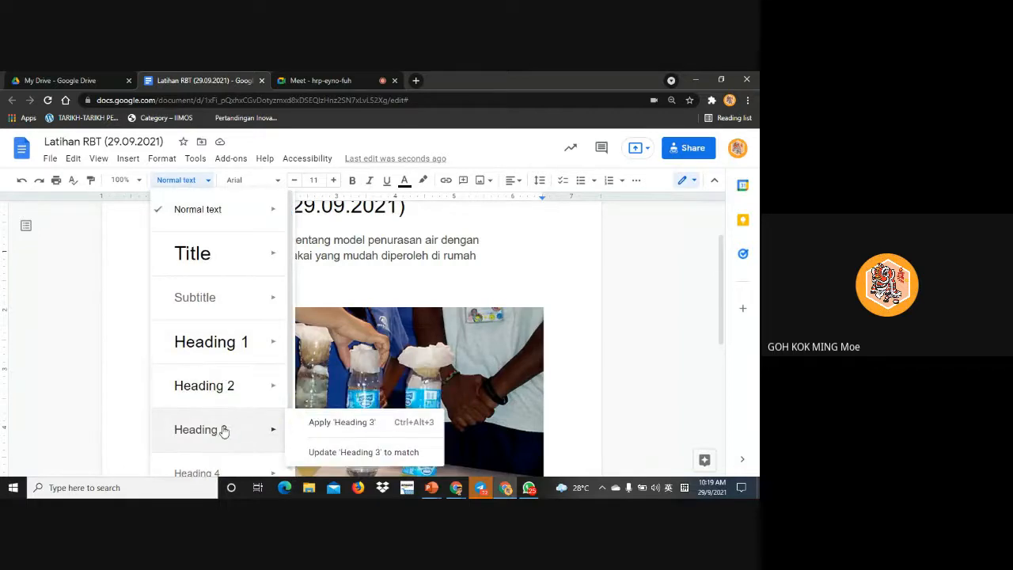
{"action": "left_click", "coordinate": [333, 424]}
{"action": "left_click", "coordinate": [338, 316]}
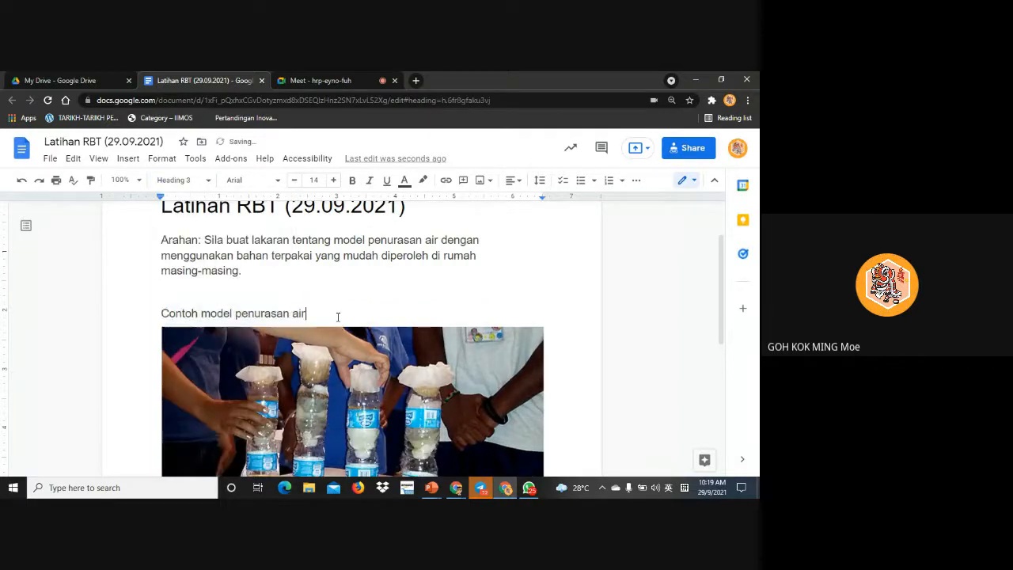
Apply the Heading 4 style to the "Contoh model penurasan air" line
{"action": "triple_click", "coordinate": [235, 310]}
{"action": "left_click", "coordinate": [177, 181]}
{"action": "mouse_move", "coordinate": [256, 447]}
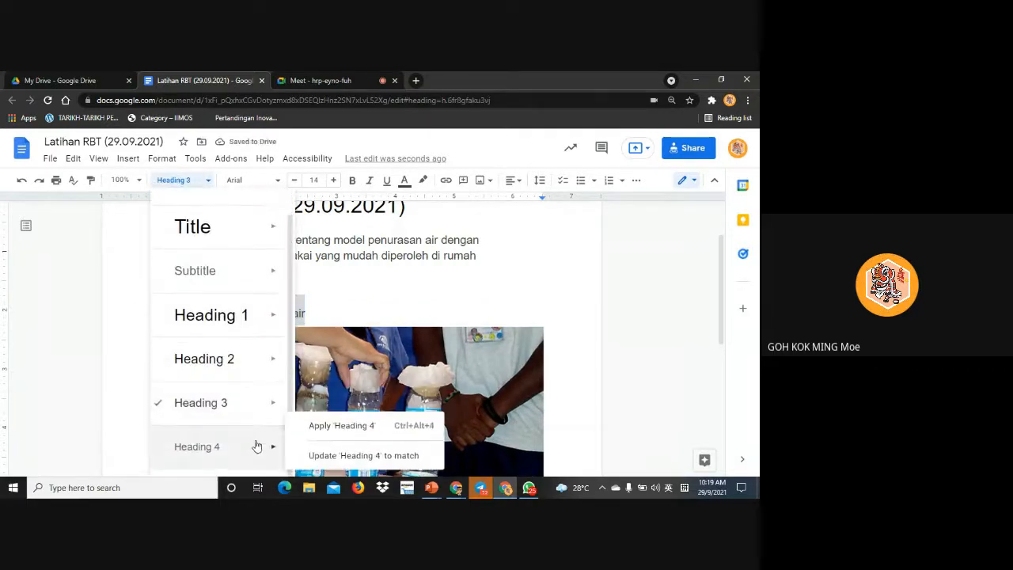
{"action": "left_click", "coordinate": [310, 429]}
{"action": "left_click", "coordinate": [328, 314]}
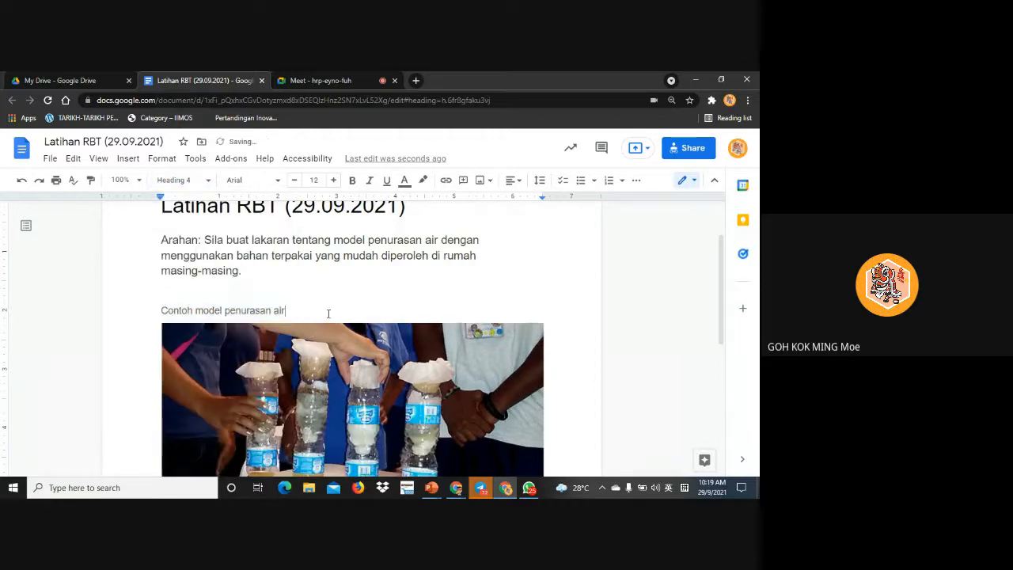
Set the "Contoh model penurasan air" line to font size 15 and black text
{"action": "left_click_drag", "start_coordinate": [298, 311], "coordinate": [139, 308]}
{"action": "left_click", "coordinate": [334, 180]}
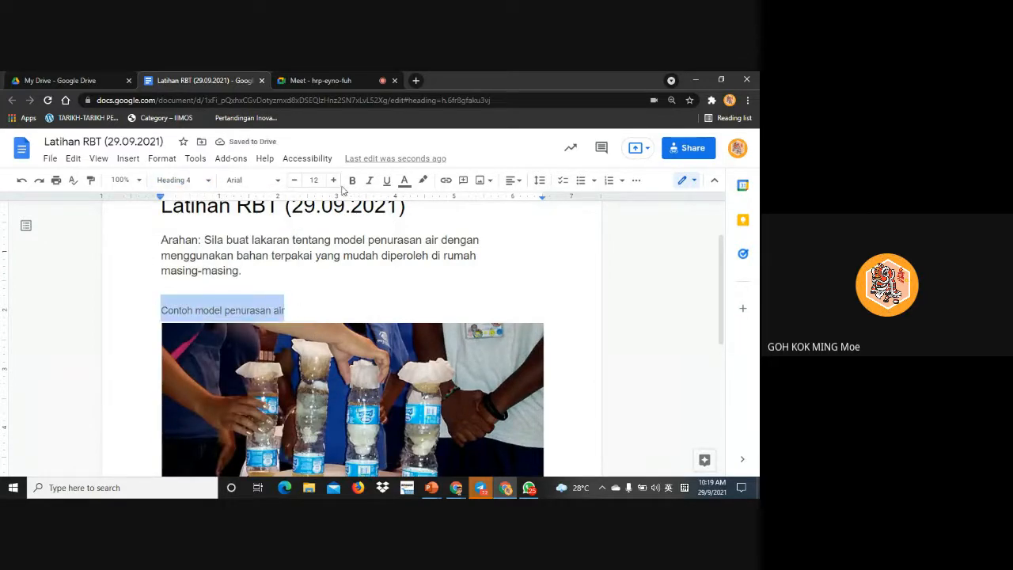
{"action": "left_click", "coordinate": [333, 181]}
{"action": "left_click", "coordinate": [333, 181]}
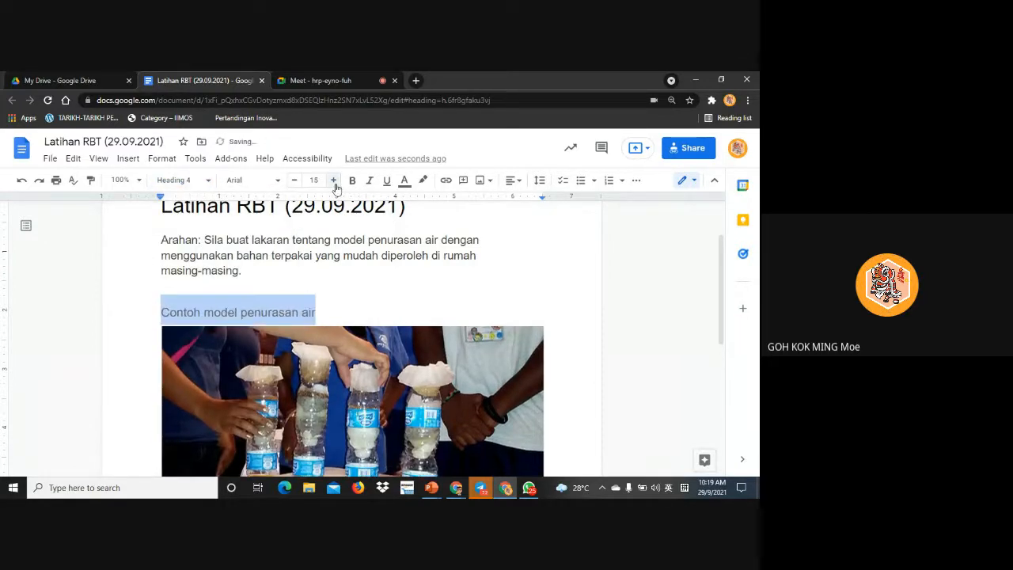
{"action": "left_click", "coordinate": [404, 180]}
{"action": "left_click", "coordinate": [409, 203]}
Change the text colour of the "Arahan" paragraph to black
{"action": "left_click_drag", "start_coordinate": [339, 301], "coordinate": [127, 240]}
{"action": "left_click", "coordinate": [405, 181]}
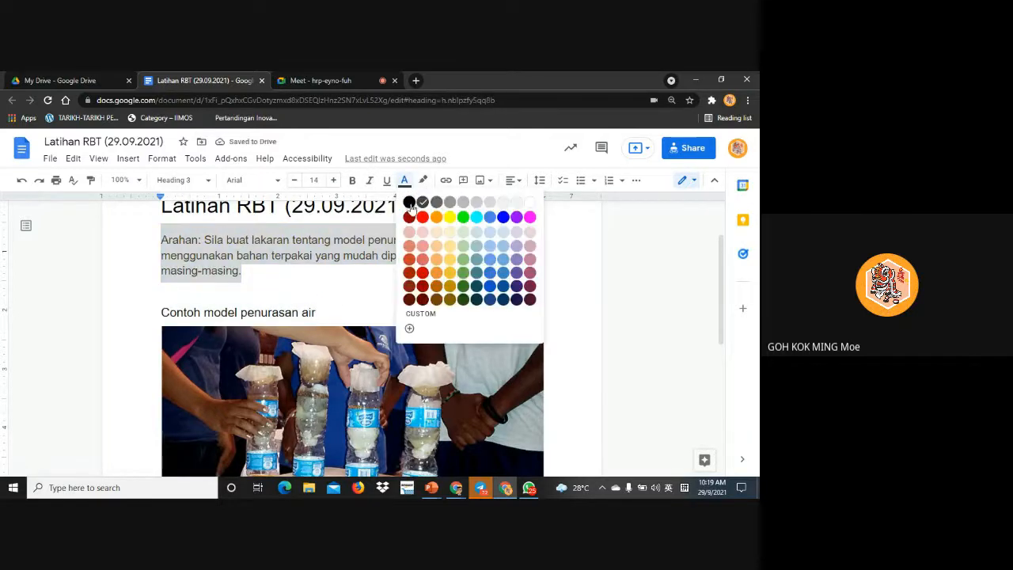
{"action": "left_click", "coordinate": [409, 203]}
{"action": "left_click", "coordinate": [354, 267]}
Add a colon at the end of the "Contoh model penurasan air" line
{"action": "scroll", "coordinate": [387, 317], "scroll_direction": "down", "scroll_amount": 1}
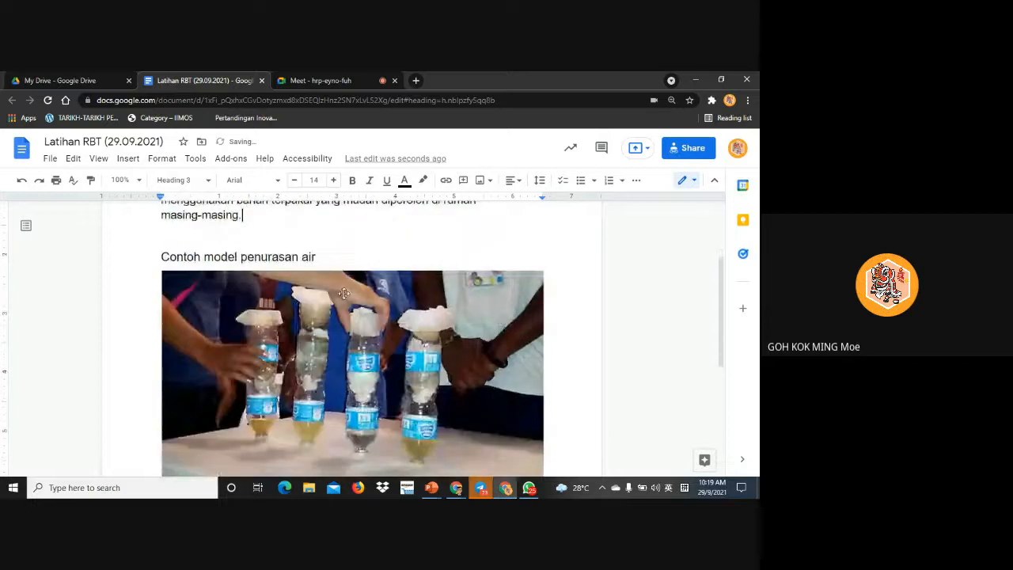
{"action": "left_click", "coordinate": [340, 257]}
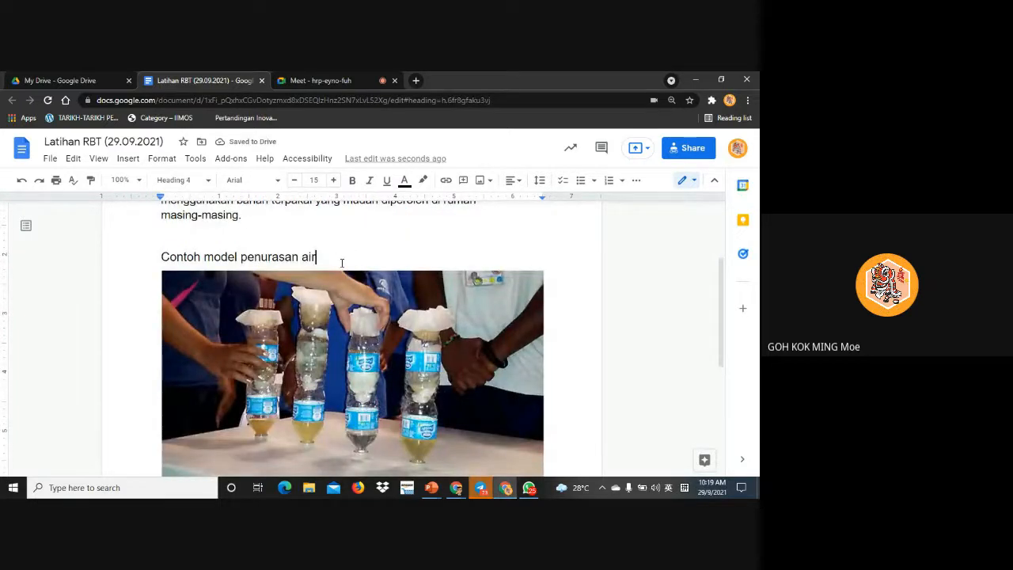
{"action": "type", "text": ":"}
Select the bottle filter picture, look over the commands available for it and deselect it
{"action": "scroll", "coordinate": [420, 326], "scroll_direction": "down", "scroll_amount": 2}
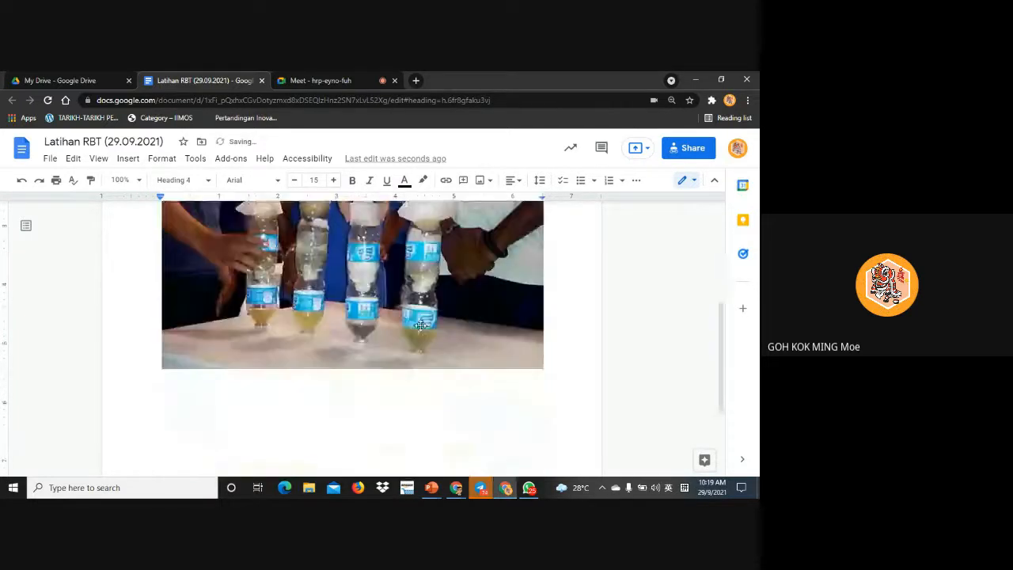
{"action": "scroll", "coordinate": [441, 324], "scroll_direction": "up", "scroll_amount": 1}
{"action": "scroll", "coordinate": [441, 324], "scroll_direction": "up", "scroll_amount": 1}
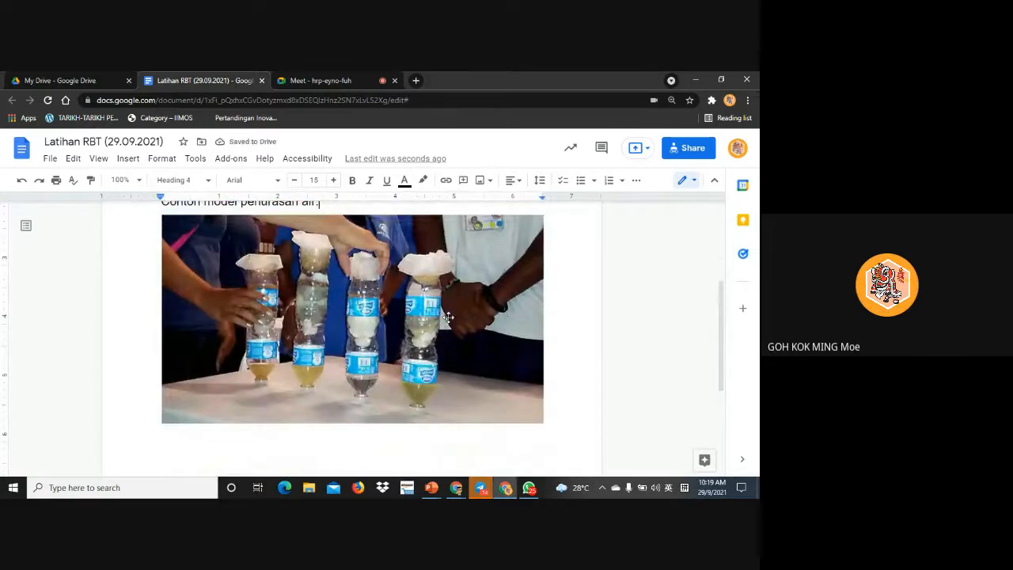
{"action": "left_click", "coordinate": [432, 302]}
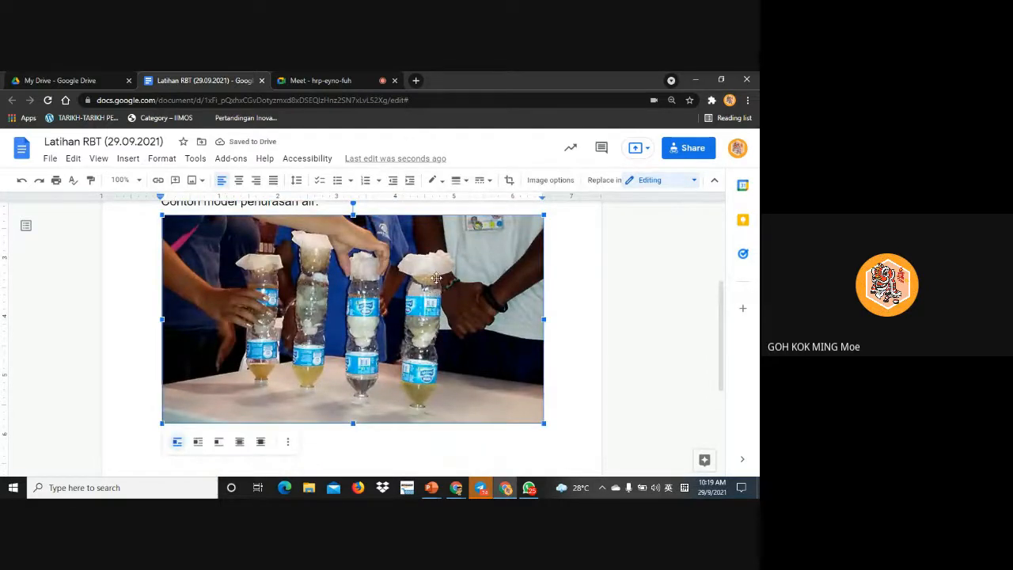
{"action": "right_click", "coordinate": [436, 276]}
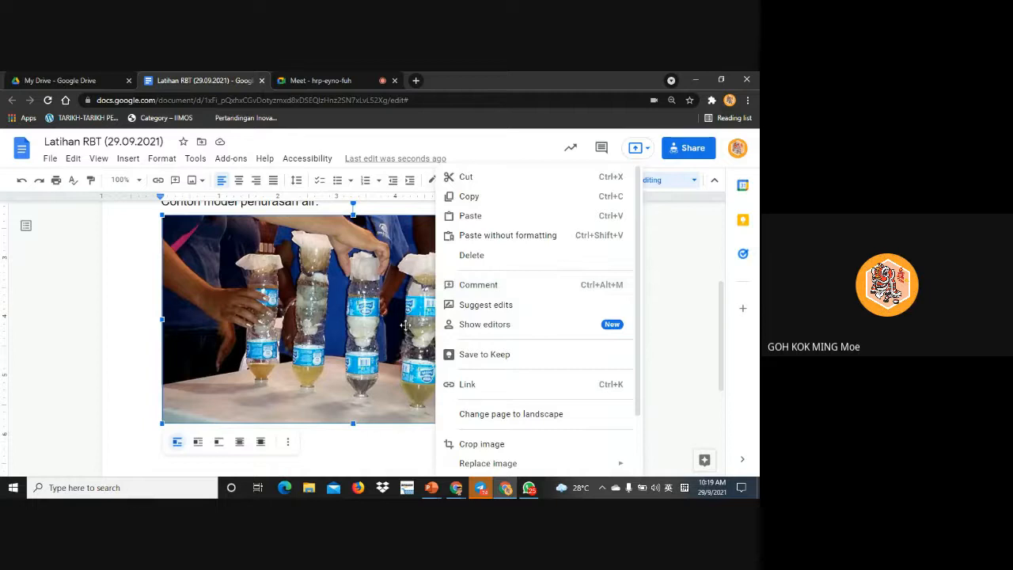
{"action": "left_click", "coordinate": [641, 294]}
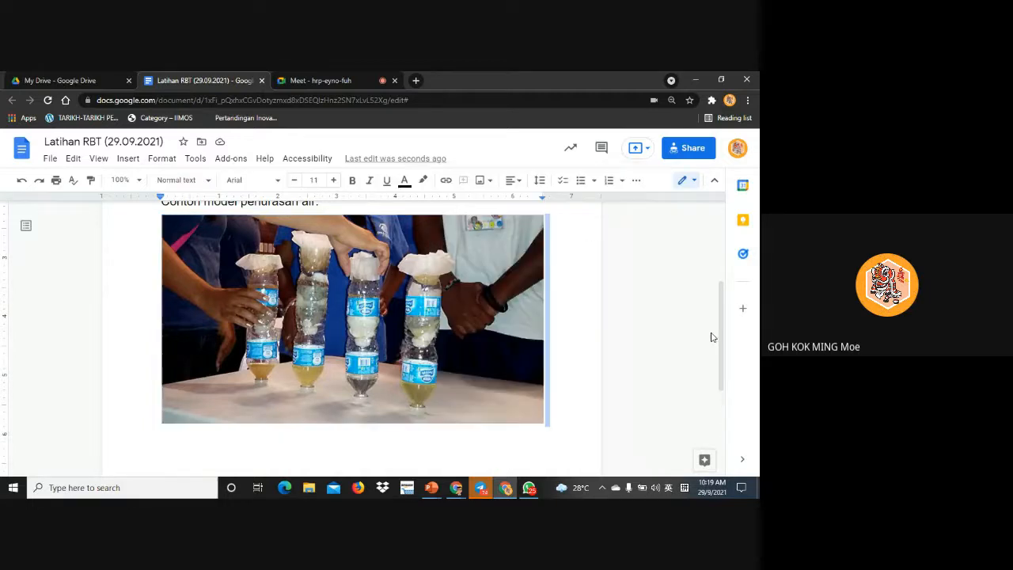
{"action": "scroll", "coordinate": [538, 317], "scroll_direction": "up", "scroll_amount": 1}
{"action": "scroll", "coordinate": [540, 321], "scroll_direction": "down", "scroll_amount": 3}
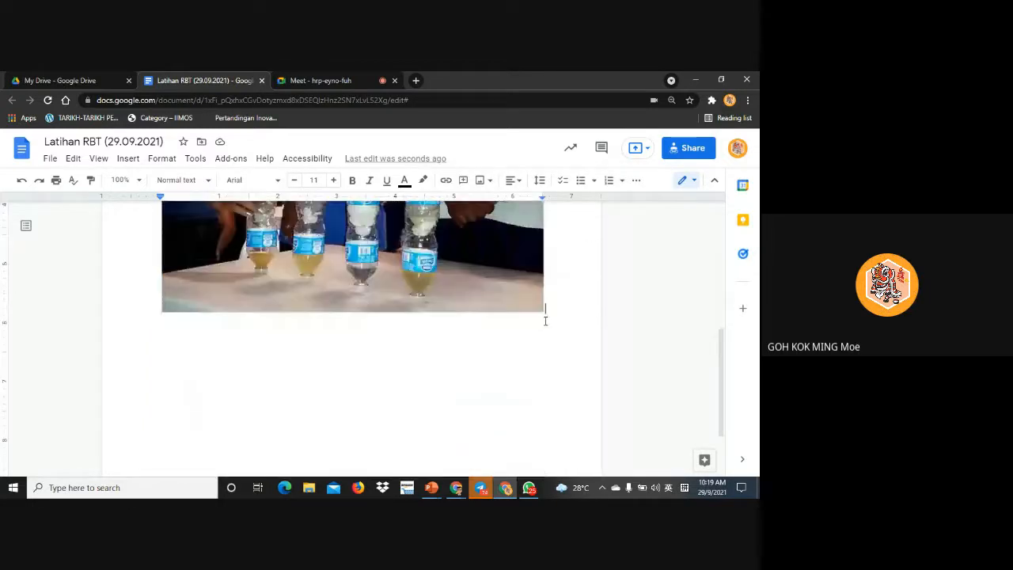
Add the line "Langkah-langkah Pembinaan Model/Panduan" below the bottle filter picture
{"action": "key", "text": "Return"}
{"action": "scroll", "coordinate": [539, 301], "scroll_direction": "up", "scroll_amount": 1}
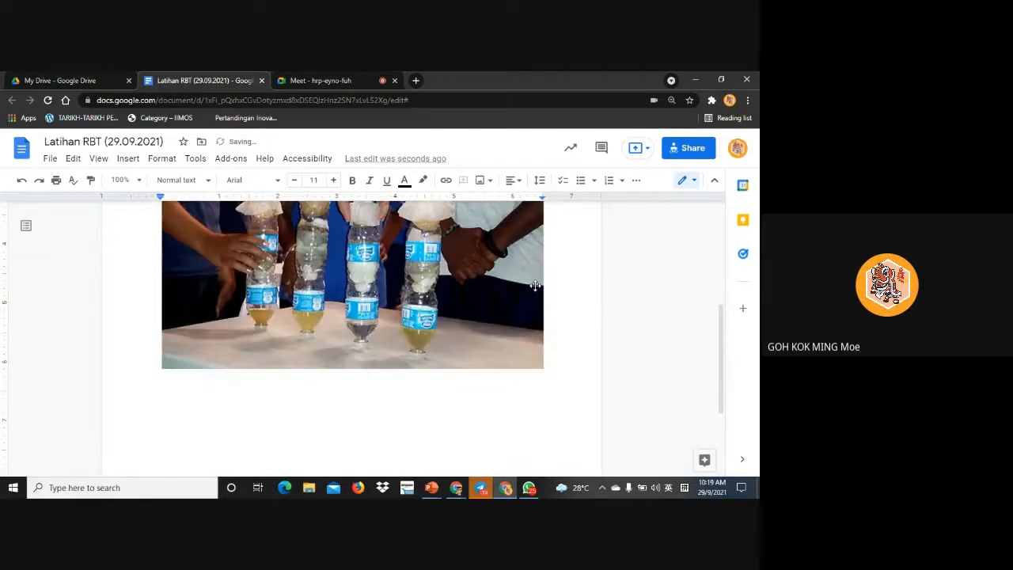
{"action": "scroll", "coordinate": [530, 309], "scroll_direction": "down", "scroll_amount": 3}
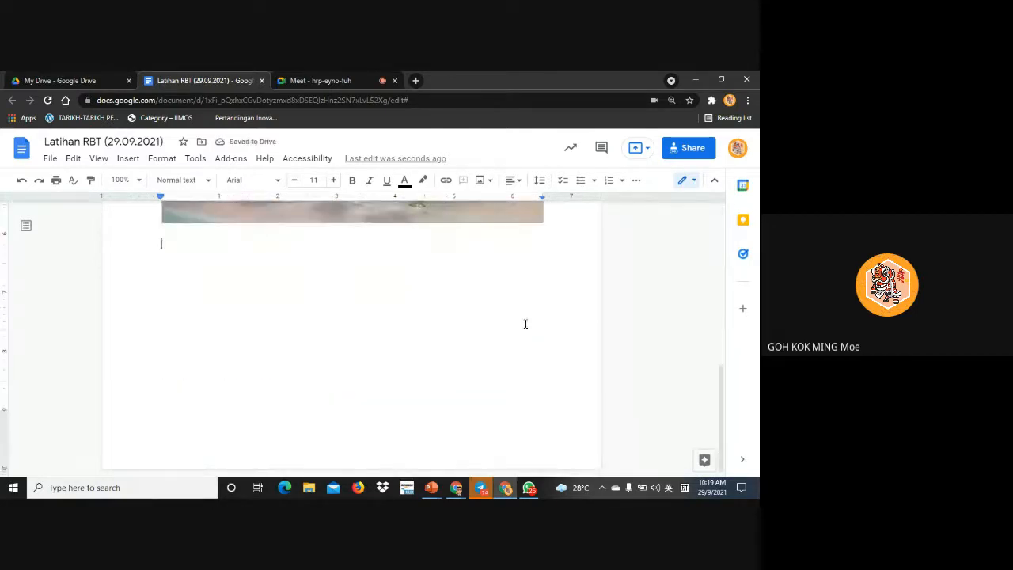
{"action": "type", "text": "Langkah-l"}
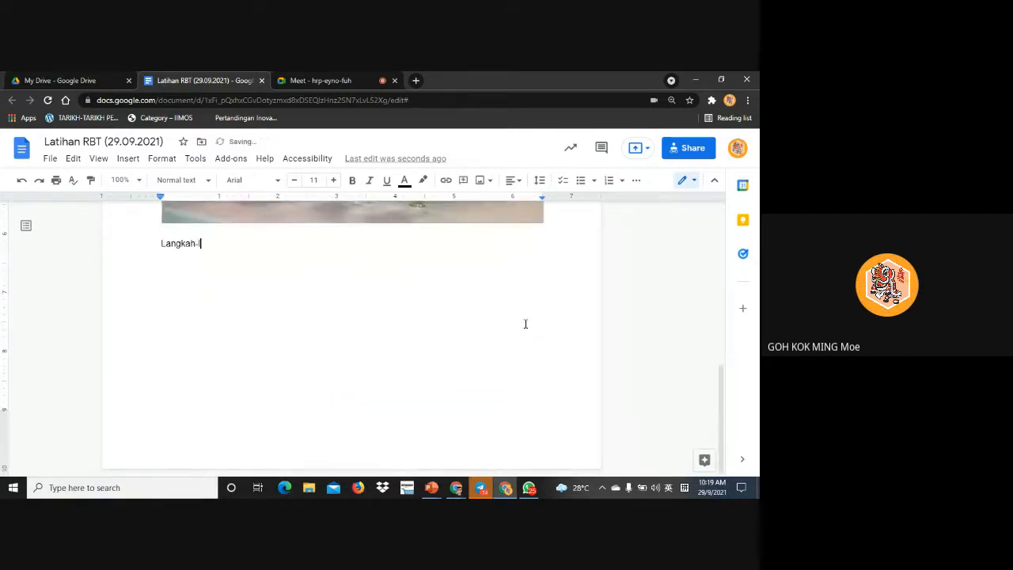
{"action": "type", "text": "ang"}
{"action": "type", "text": "kah Pembinaa 按"}
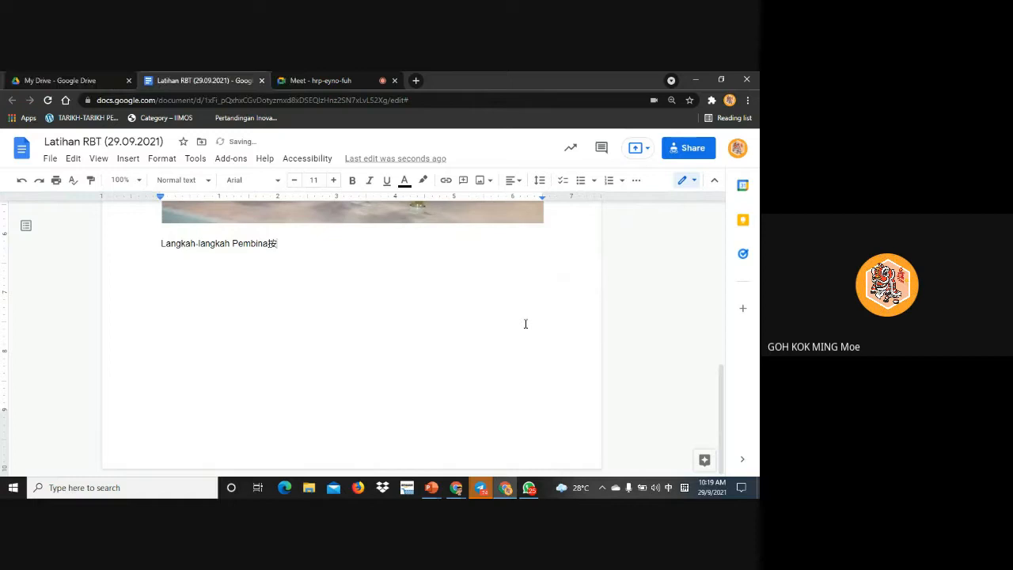
{"action": "key", "text": "BackSpace"}
{"action": "type", "text": "an Model/Panduan"}
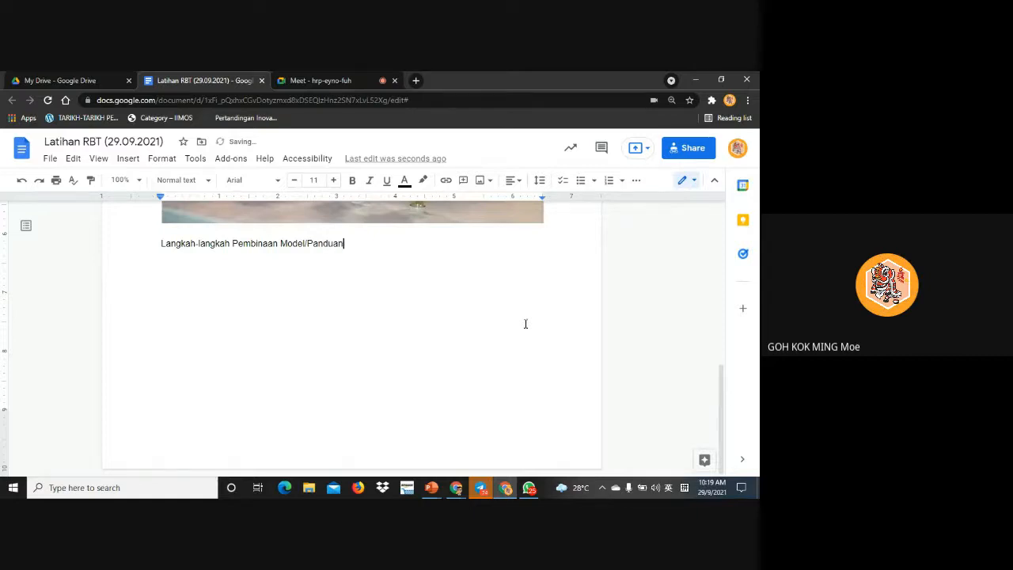
Switch the input language to English (Malaysia) and add a colon after "Langkah-langkah Pembinaan Model/Panduan"
{"action": "left_click", "coordinate": [669, 487]}
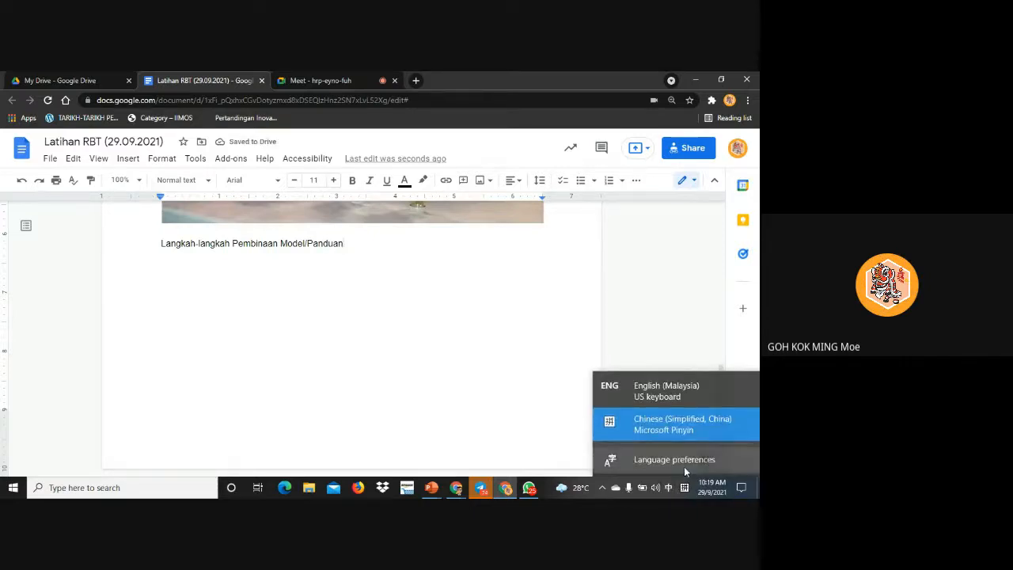
{"action": "left_click", "coordinate": [656, 394]}
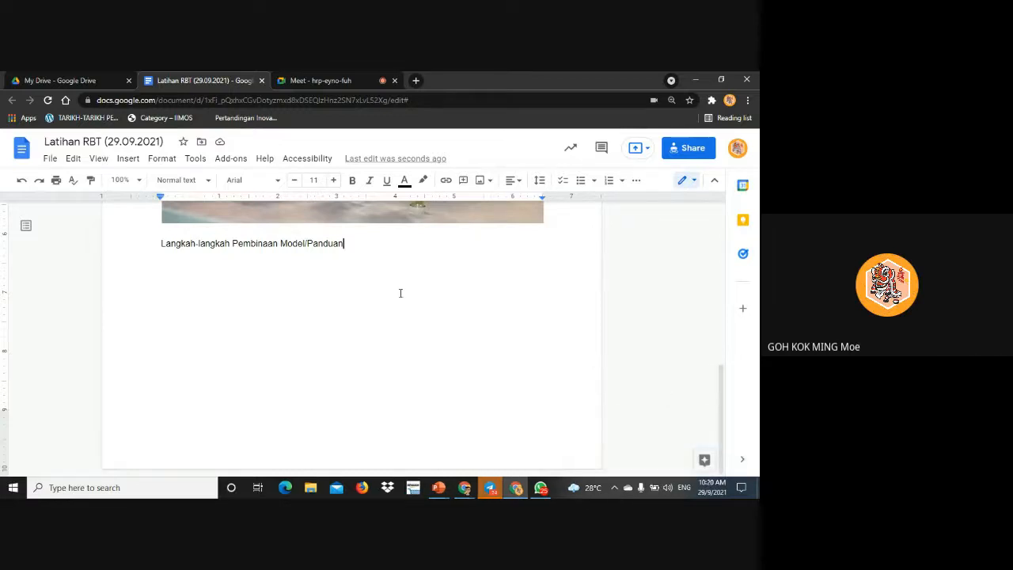
{"action": "type", "text": ":"}
Check the style of the "Contoh model penurasan air:" line and apply Heading 4 to "Langkah-langkah Pembinaan Model/Panduan:"
{"action": "scroll", "coordinate": [393, 275], "scroll_direction": "up", "scroll_amount": 3}
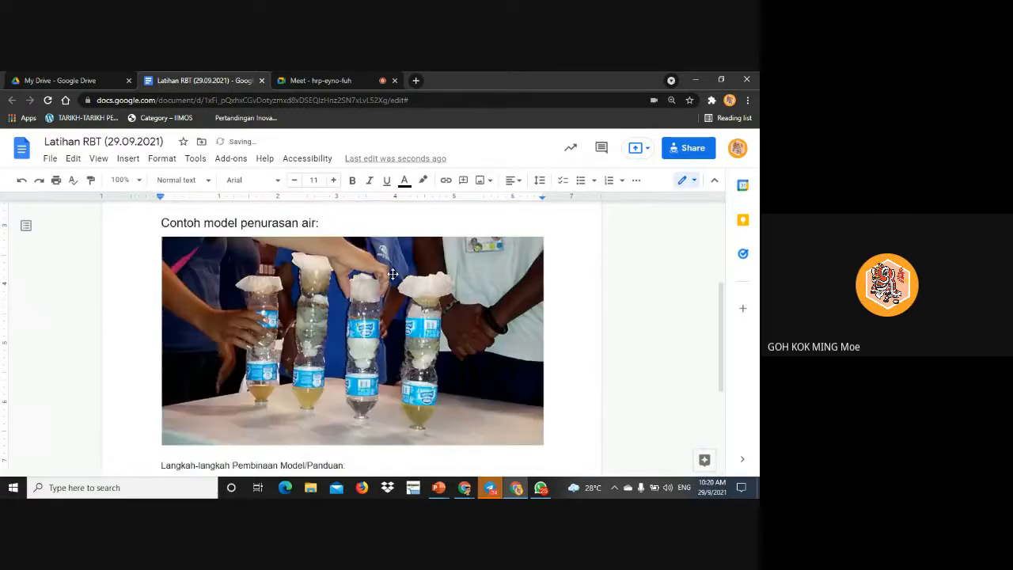
{"action": "left_click_drag", "start_coordinate": [319, 224], "coordinate": [146, 220]}
{"action": "scroll", "coordinate": [338, 262], "scroll_direction": "down", "scroll_amount": 3}
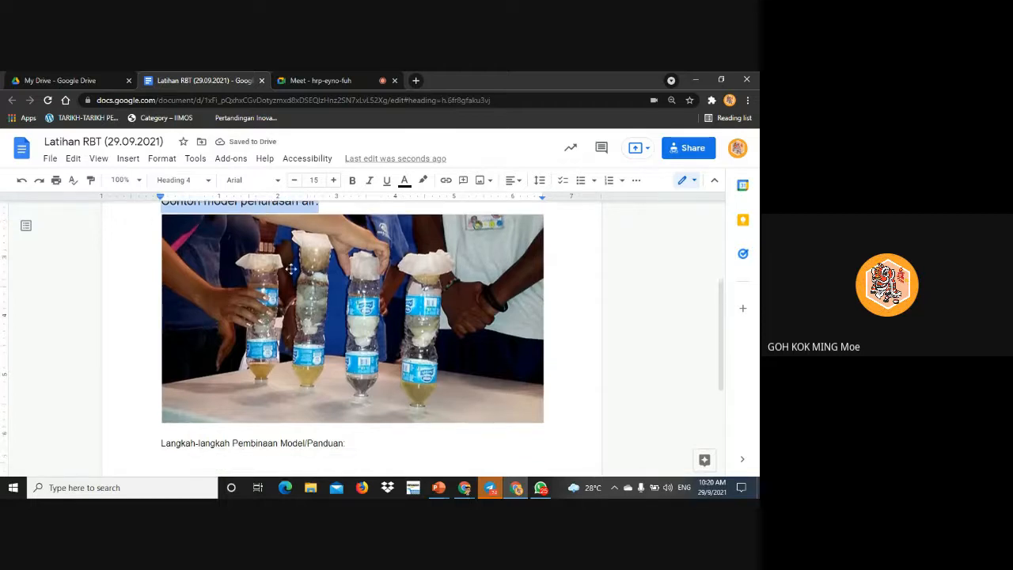
{"action": "left_click_drag", "start_coordinate": [345, 243], "coordinate": [156, 242]}
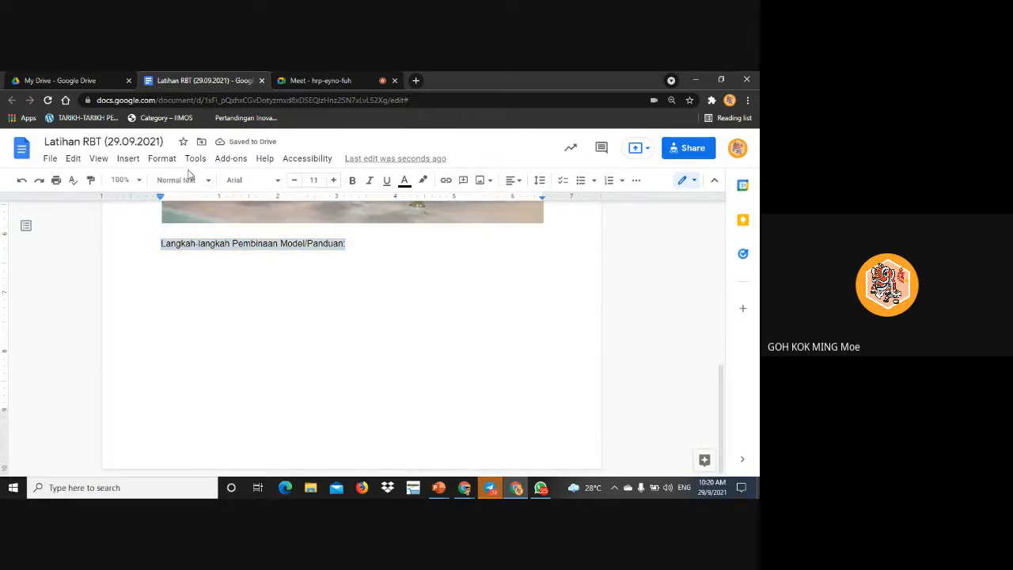
{"action": "left_click", "coordinate": [180, 180]}
{"action": "scroll", "coordinate": [213, 430], "scroll_direction": "down", "scroll_amount": 1}
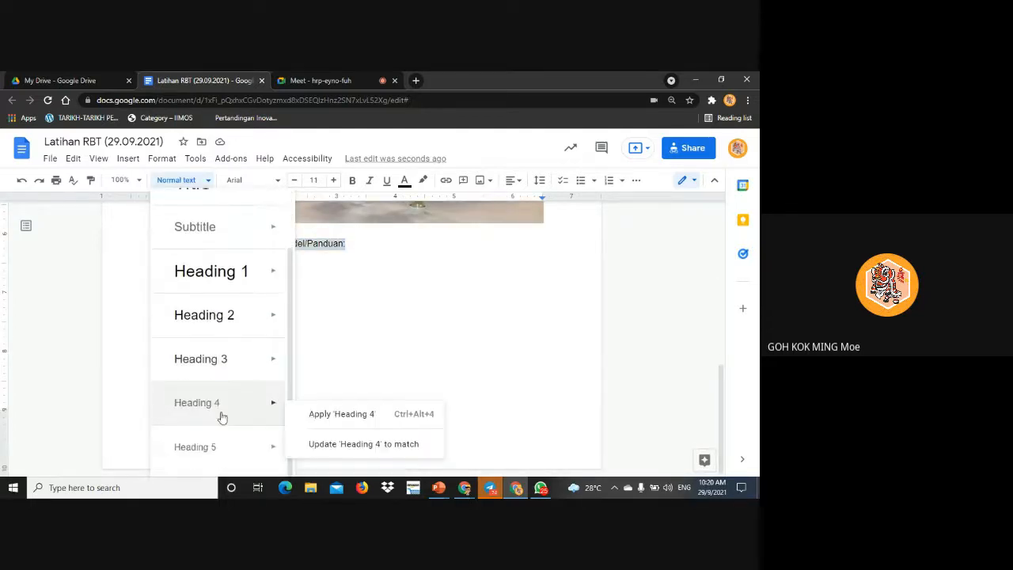
{"action": "left_click", "coordinate": [219, 416]}
{"action": "left_click", "coordinate": [394, 278]}
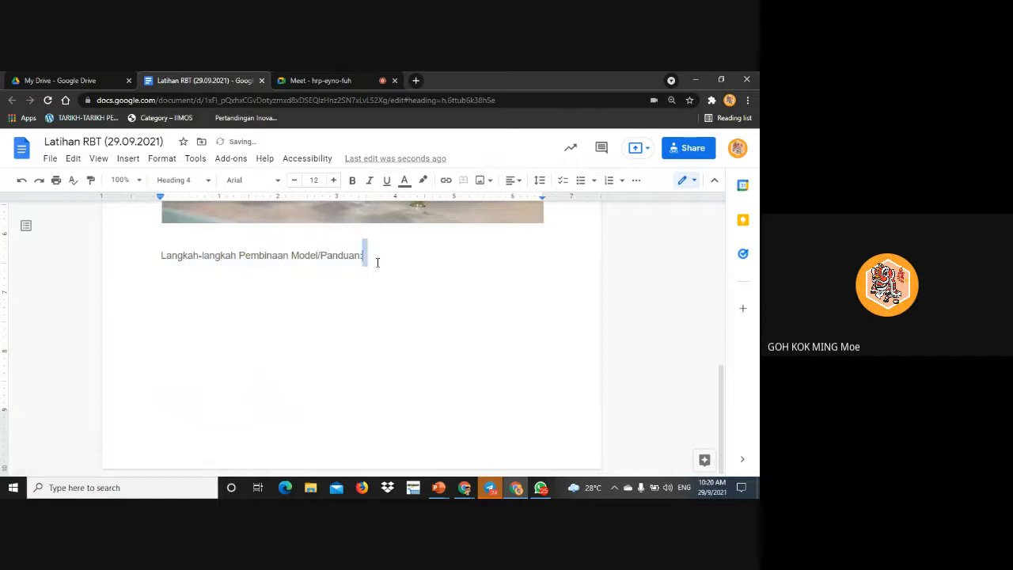
Change the text colour of the "Langkah-langkah Pembinaan Model/Panduan:" heading to black
{"action": "left_click_drag", "start_coordinate": [406, 258], "coordinate": [142, 256]}
{"action": "left_click", "coordinate": [404, 179]}
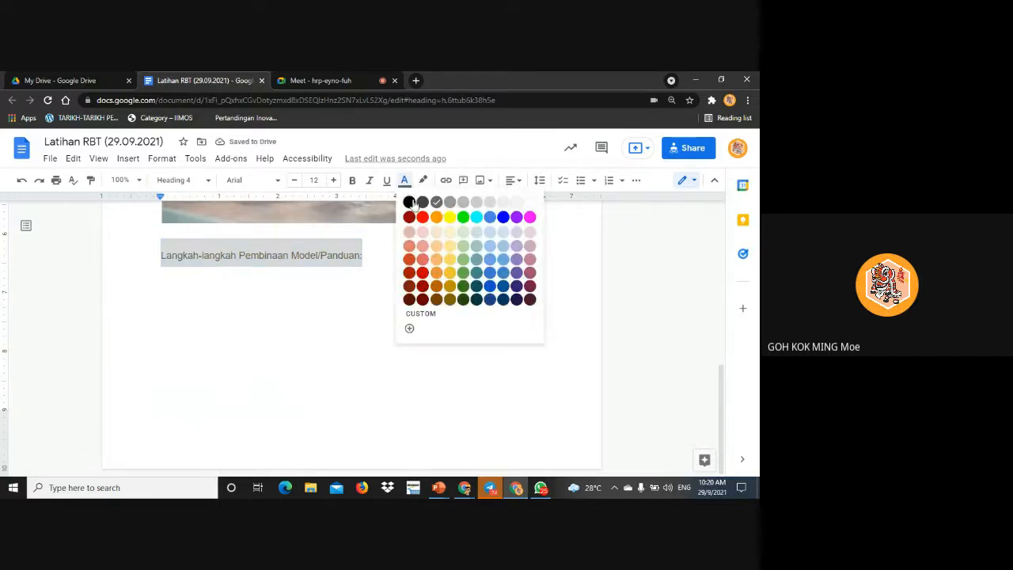
{"action": "left_click", "coordinate": [409, 204]}
{"action": "left_click", "coordinate": [389, 265]}
Write four lines under the "Langkah-langkah" heading: "Sediakan", "Buat lakaran", "Uji lari" and "Dapatkan maklum balas"
{"action": "scroll", "coordinate": [377, 309], "scroll_direction": "up", "scroll_amount": 3}
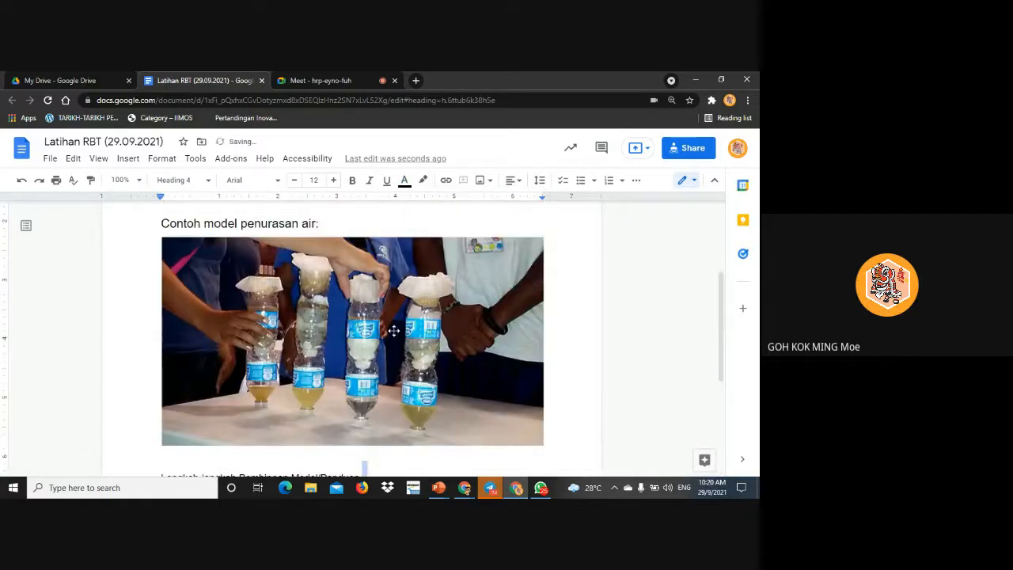
{"action": "scroll", "coordinate": [389, 330], "scroll_direction": "down", "scroll_amount": 3}
{"action": "key", "text": "Return"}
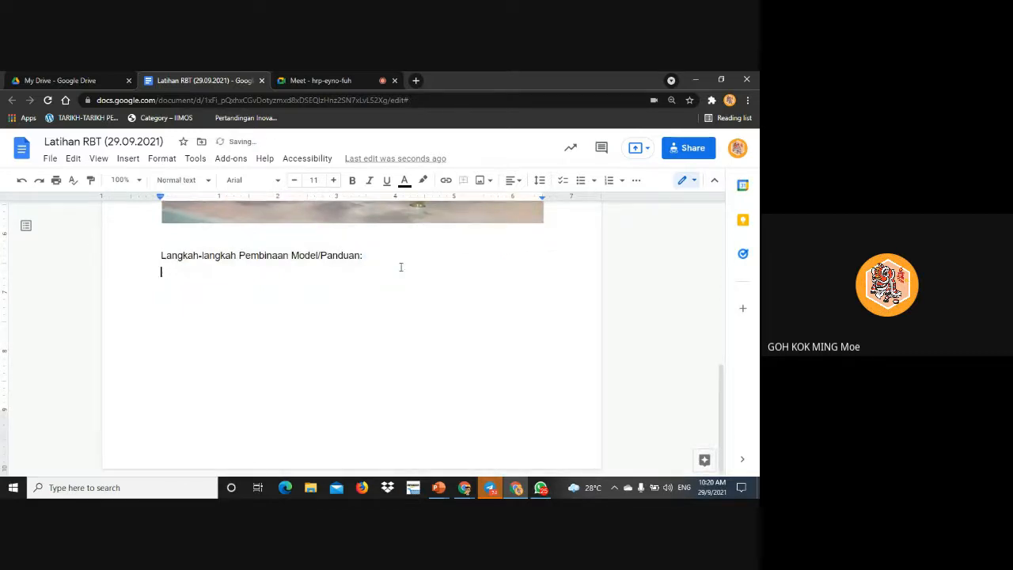
{"action": "type", "text": "Sediakan"}
{"action": "key", "text": "Return"}
{"action": "type", "text": "b"}
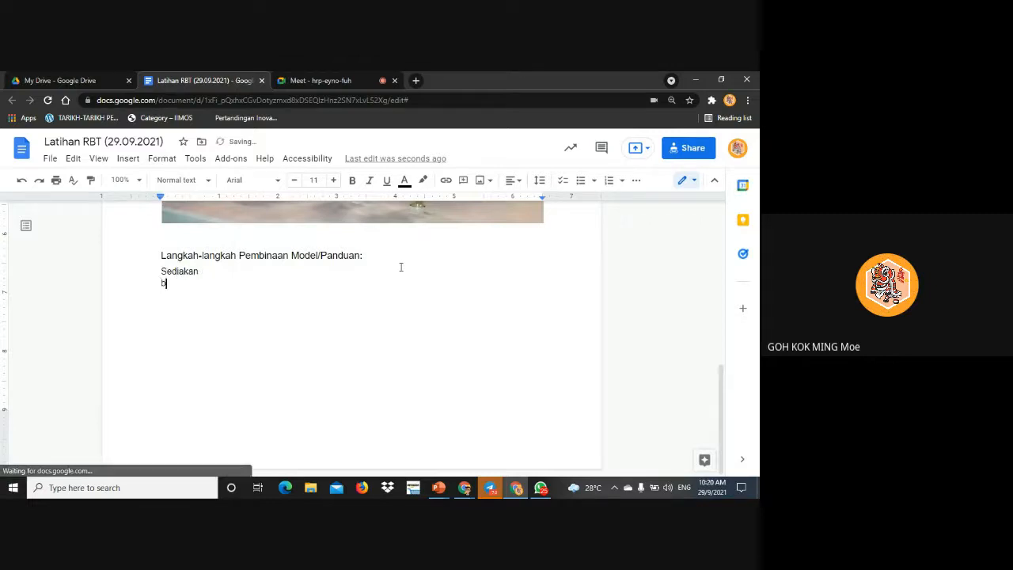
{"action": "type", "text": "inau"}
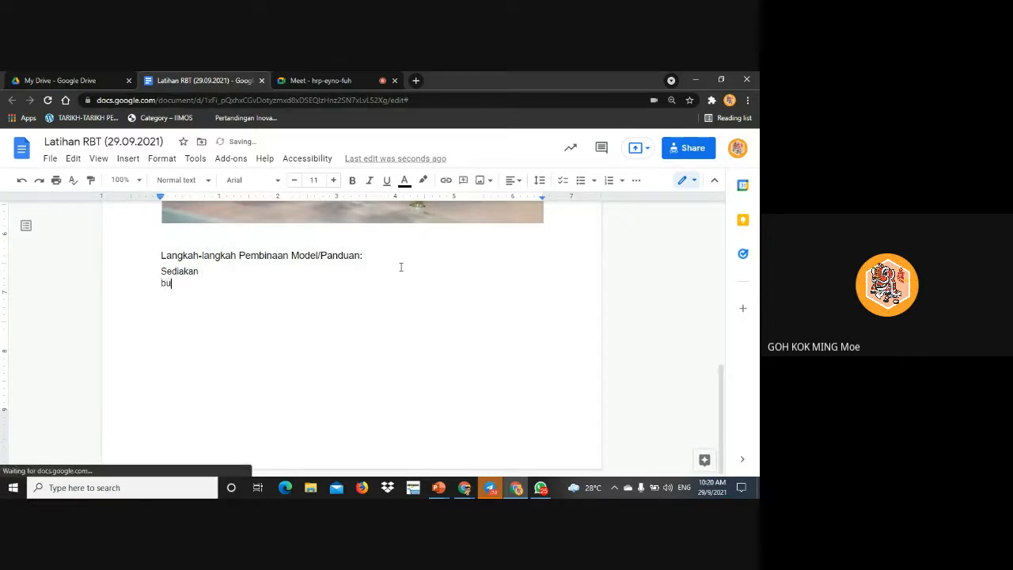
{"action": "type", "text": "atkan"}
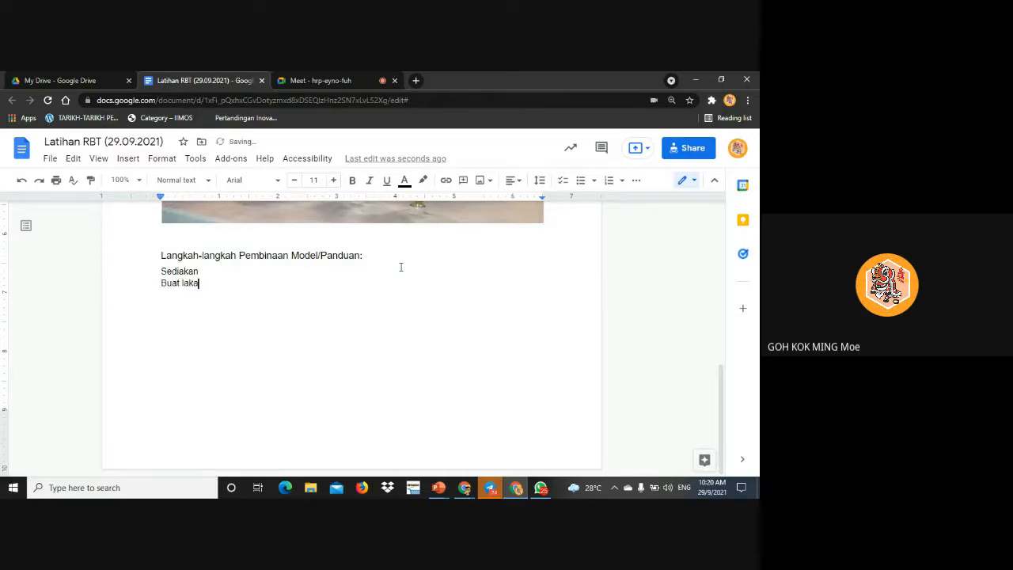
{"action": "key", "text": "Return"}
{"action": "type", "text": "Uji lari"}
{"action": "key", "text": "Return"}
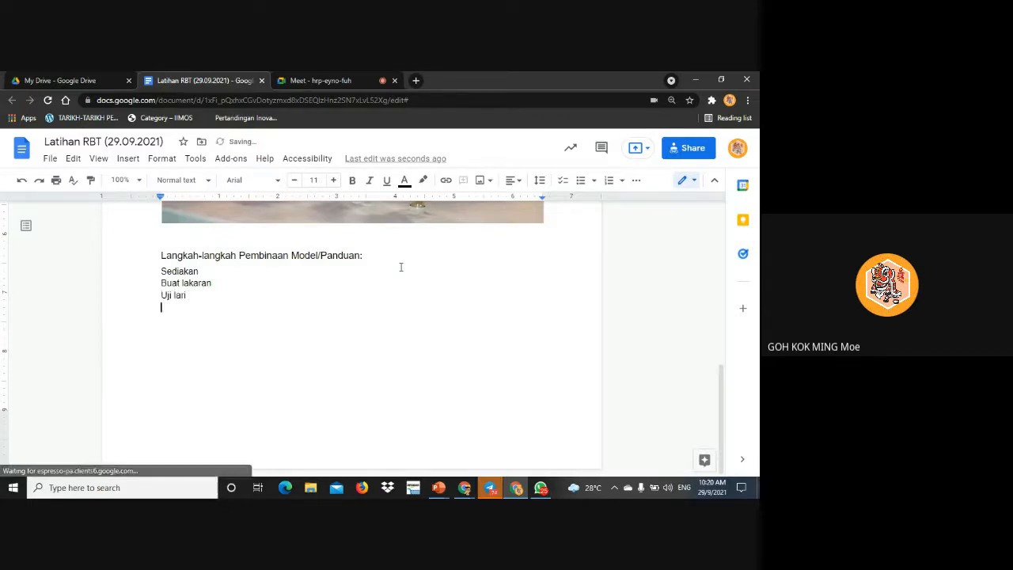
{"action": "type", "text": "Dapatkan"}
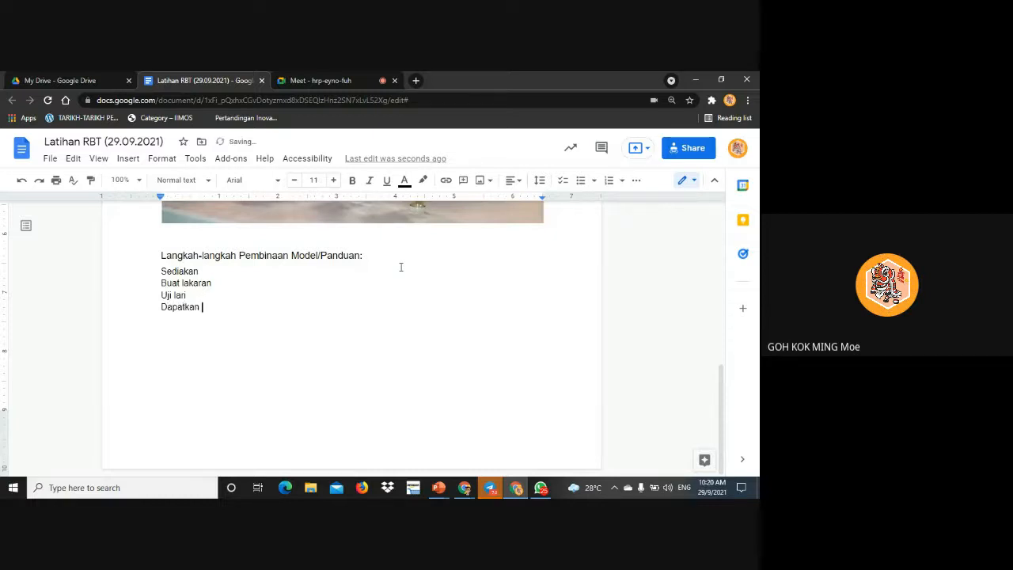
{"action": "type", "text": " maklum balas"}
Format the four lines from "Sediakan" to "Dapatkan maklum balas" as a numbered list at font size 14
{"action": "left_click_drag", "start_coordinate": [257, 307], "coordinate": [159, 271]}
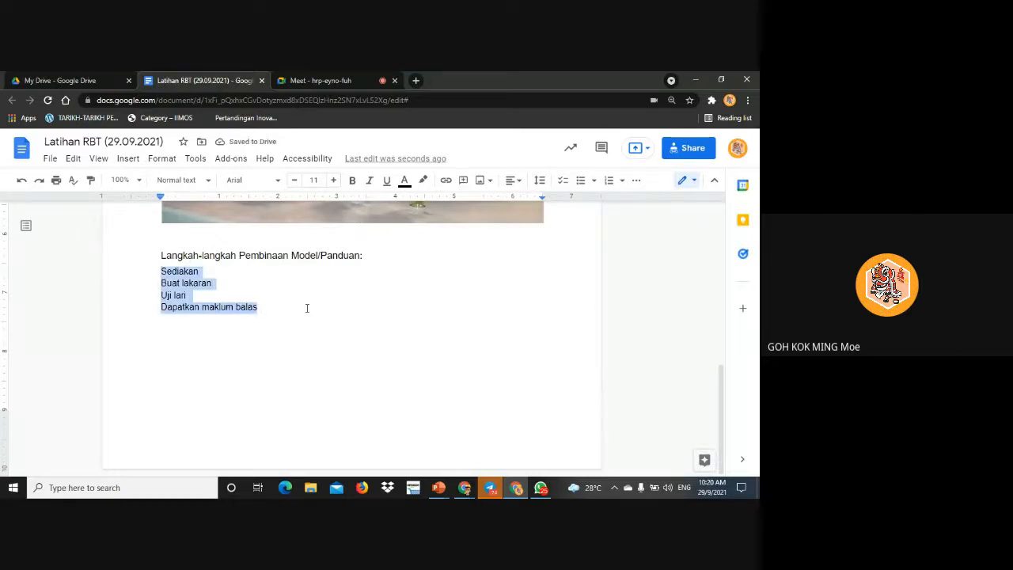
{"action": "left_click", "coordinate": [609, 181]}
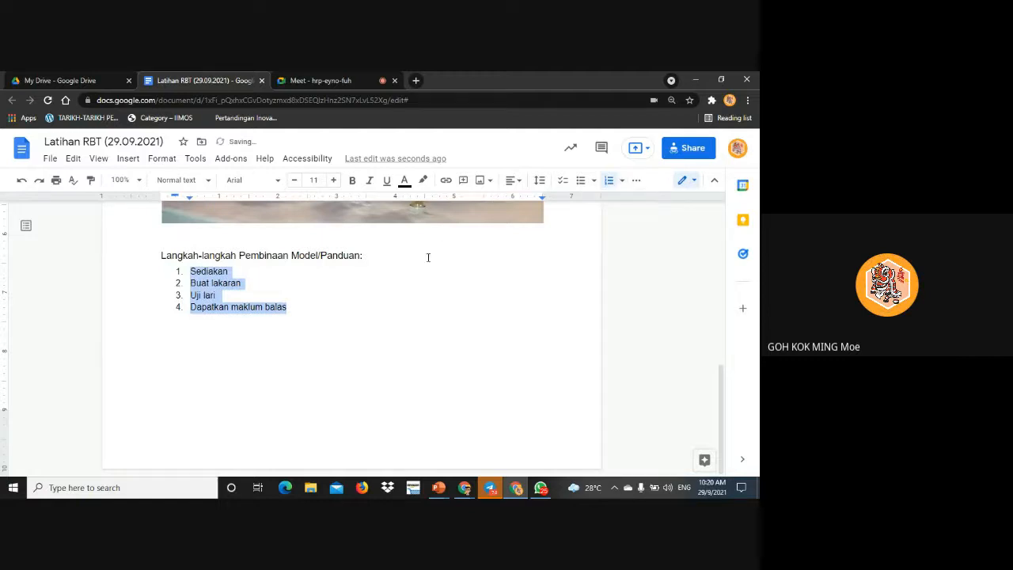
{"action": "left_click", "coordinate": [335, 182]}
{"action": "left_click", "coordinate": [334, 181]}
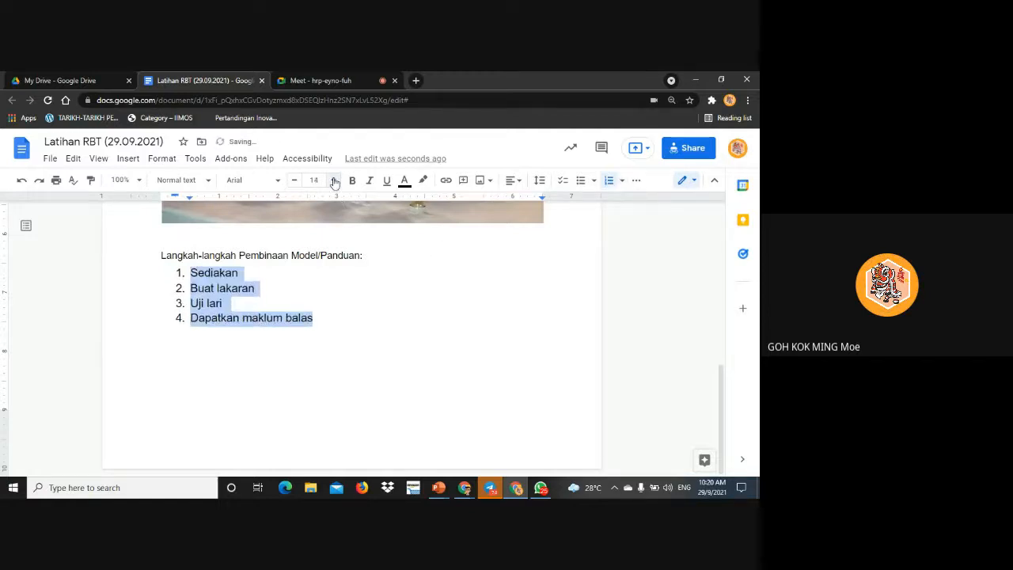
{"action": "left_click", "coordinate": [367, 302]}
Review the worksheet from the title and instructions down to the numbered list, including the "Langkah-langkah" heading's formatting
{"action": "left_click_drag", "start_coordinate": [370, 259], "coordinate": [134, 207]}
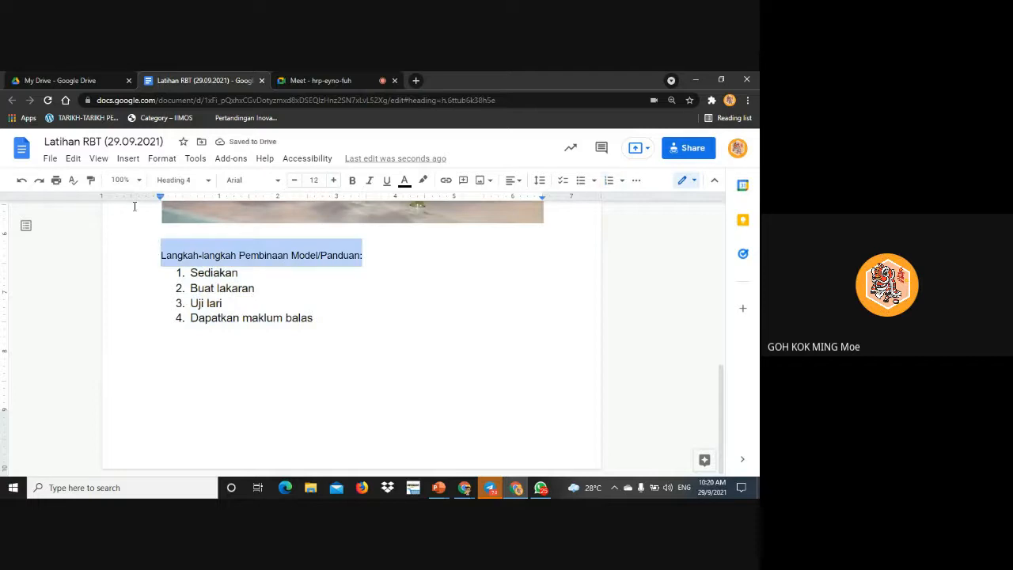
{"action": "left_click", "coordinate": [384, 312]}
{"action": "scroll", "coordinate": [396, 317], "scroll_direction": "up", "scroll_amount": 2}
{"action": "scroll", "coordinate": [405, 324], "scroll_direction": "down", "scroll_amount": 2}
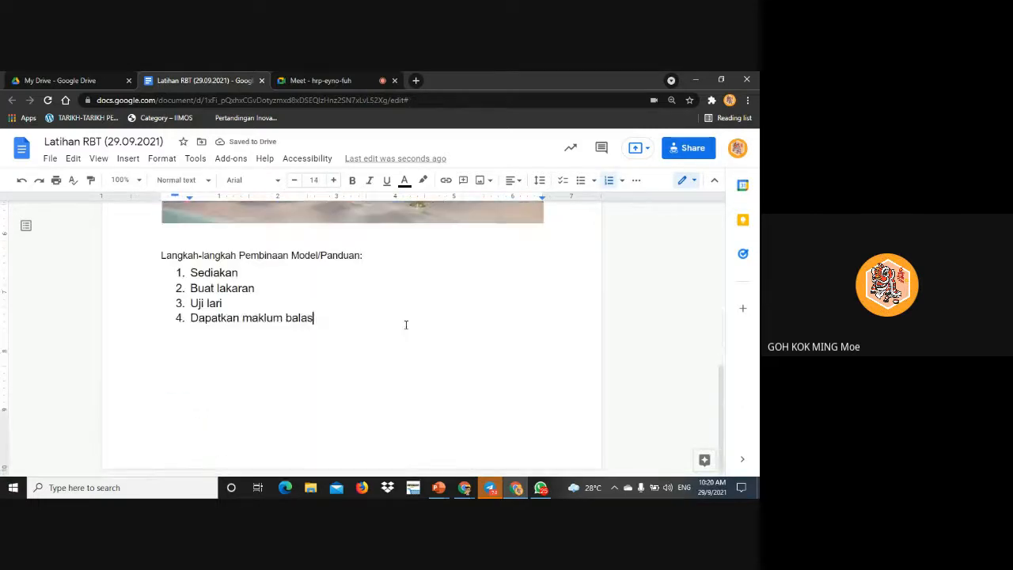
{"action": "scroll", "coordinate": [405, 321], "scroll_direction": "up", "scroll_amount": 3}
{"action": "scroll", "coordinate": [406, 317], "scroll_direction": "up", "scroll_amount": 3}
{"action": "scroll", "coordinate": [414, 306], "scroll_direction": "down", "scroll_amount": 6}
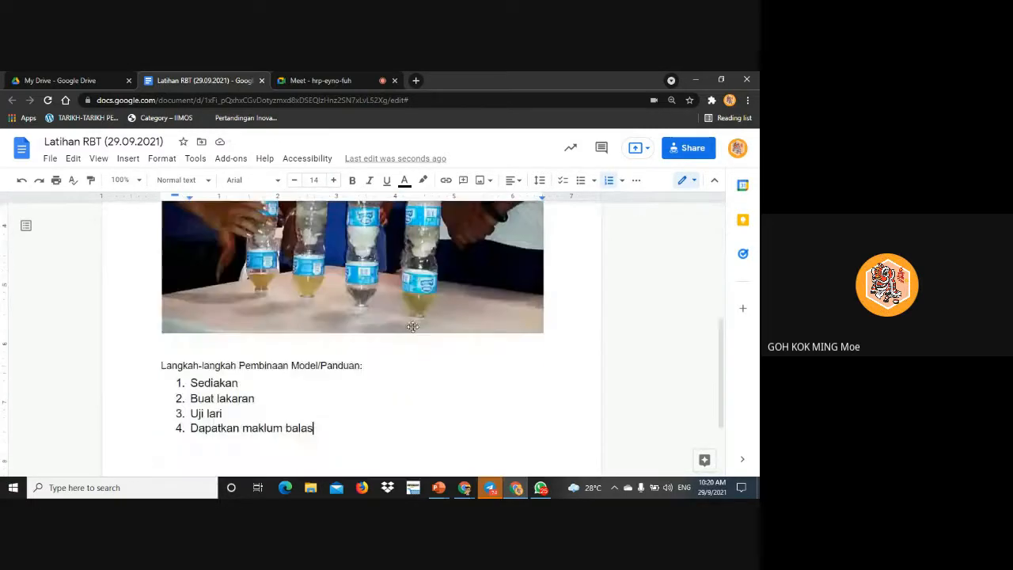
{"action": "scroll", "coordinate": [415, 324], "scroll_direction": "up", "scroll_amount": 5}
{"action": "scroll", "coordinate": [417, 322], "scroll_direction": "down", "scroll_amount": 5}
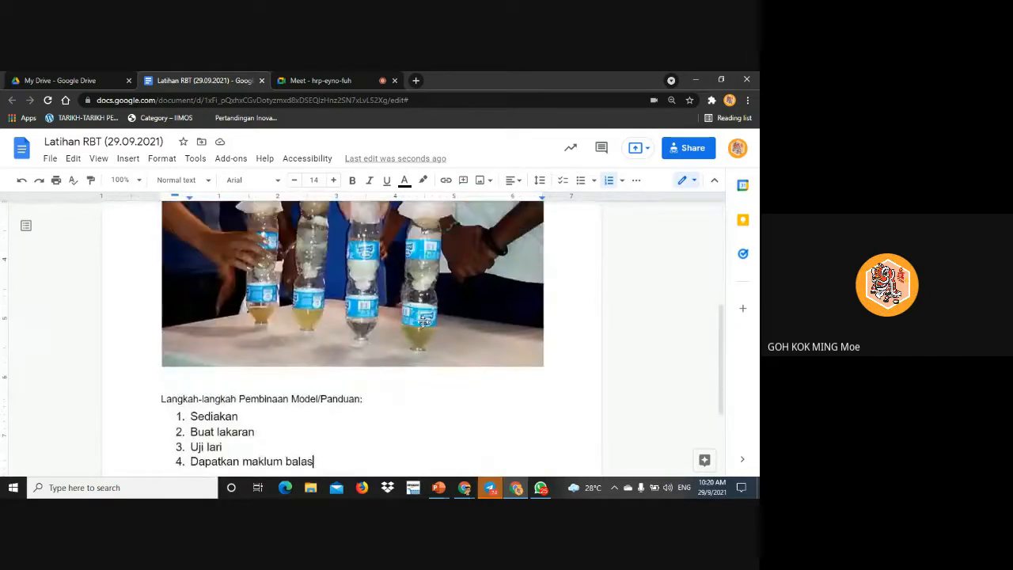
{"action": "scroll", "coordinate": [418, 318], "scroll_direction": "up", "scroll_amount": 5}
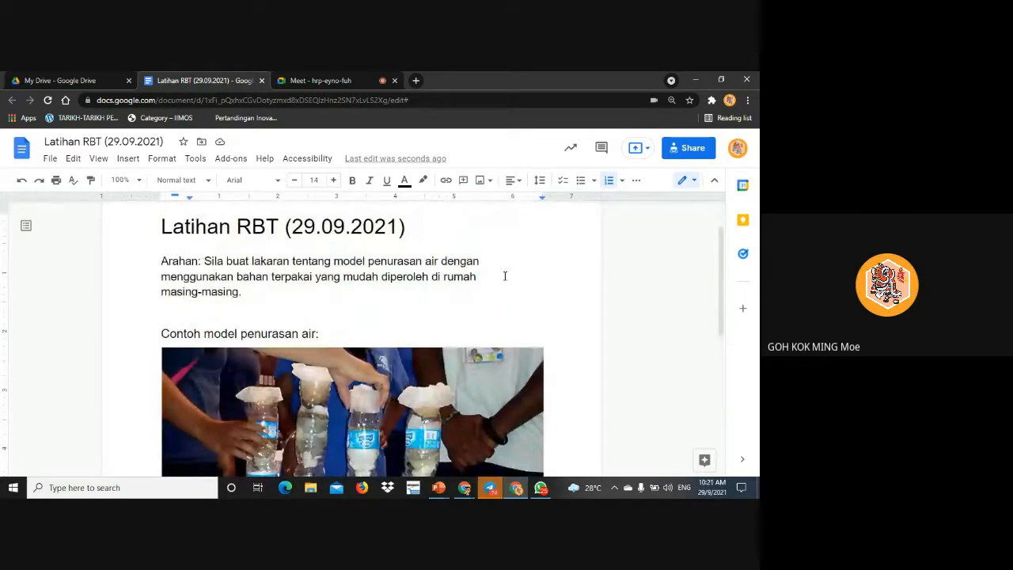
Justify the "Arahan" paragraph
{"action": "left_click_drag", "start_coordinate": [253, 292], "coordinate": [144, 259]}
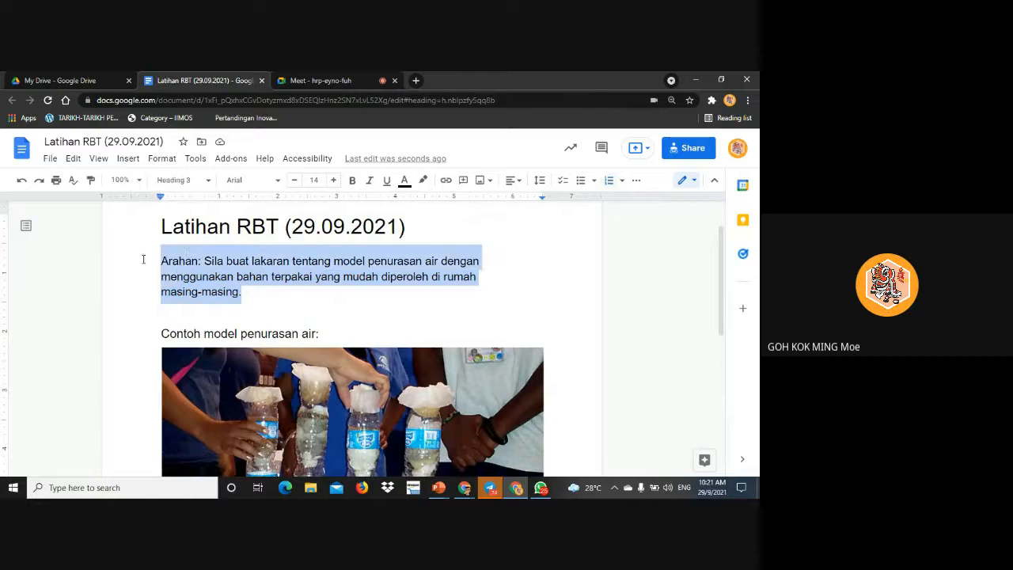
{"action": "left_click", "coordinate": [519, 181]}
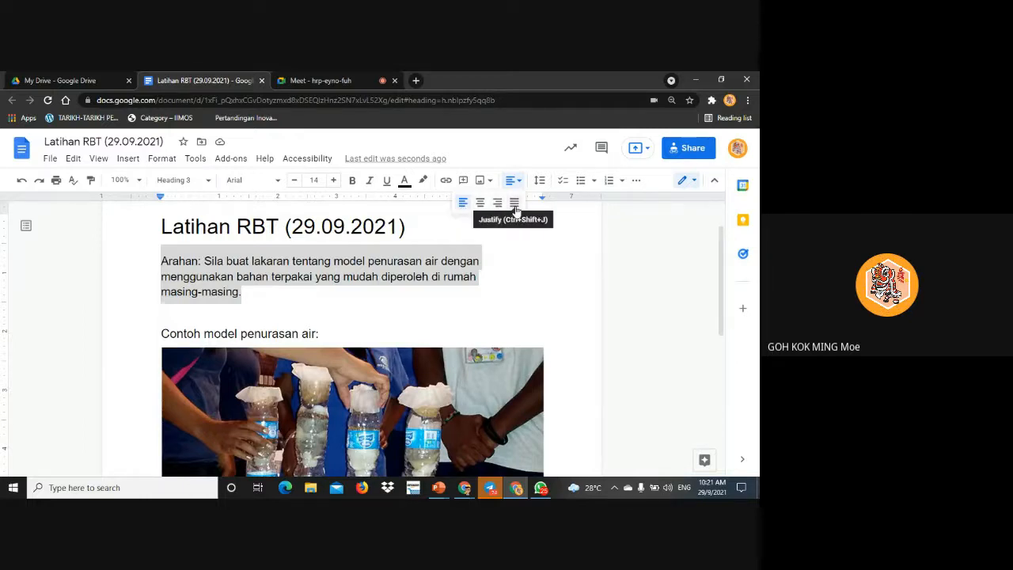
{"action": "left_click", "coordinate": [514, 203]}
{"action": "left_click", "coordinate": [545, 308]}
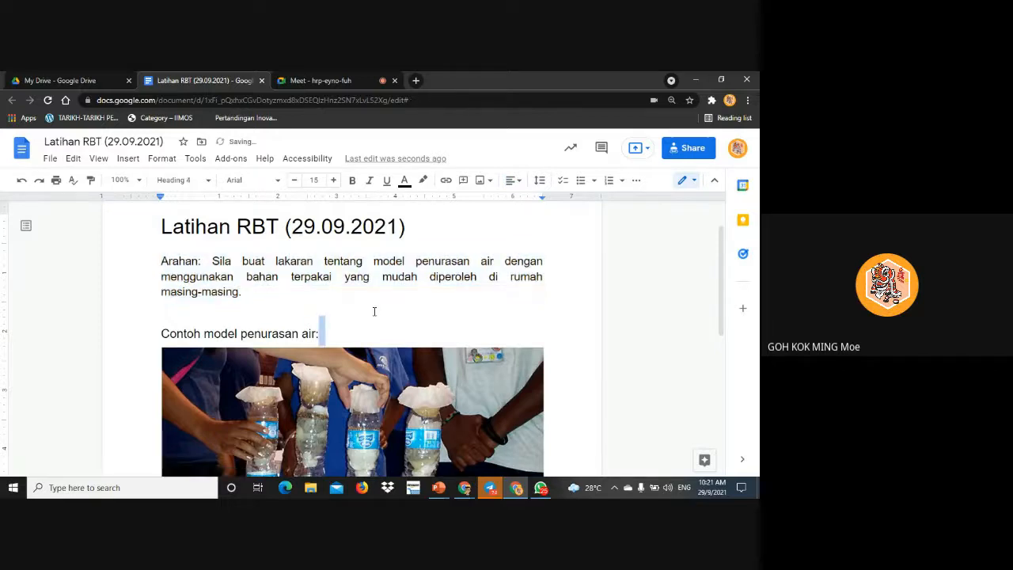
Try to copy the "Arahan" paragraph's formatting to the "Contoh model penurasan air:" line with Paint format, and undo it
{"action": "left_click_drag", "start_coordinate": [380, 296], "coordinate": [158, 265]}
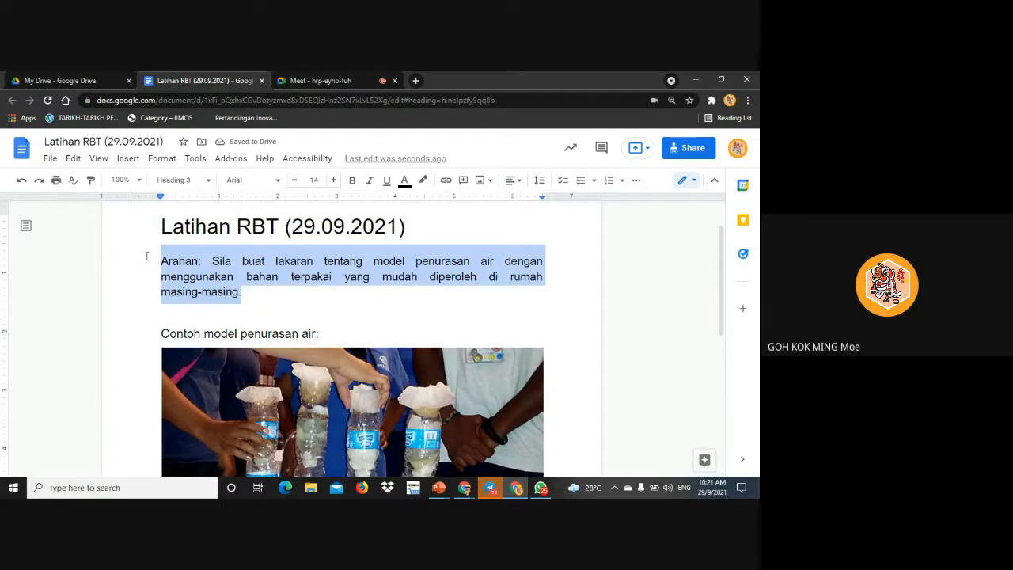
{"action": "left_click", "coordinate": [91, 182]}
{"action": "scroll", "coordinate": [340, 293], "scroll_direction": "down", "scroll_amount": 2}
{"action": "left_click", "coordinate": [327, 278]}
{"action": "left_click", "coordinate": [150, 263]}
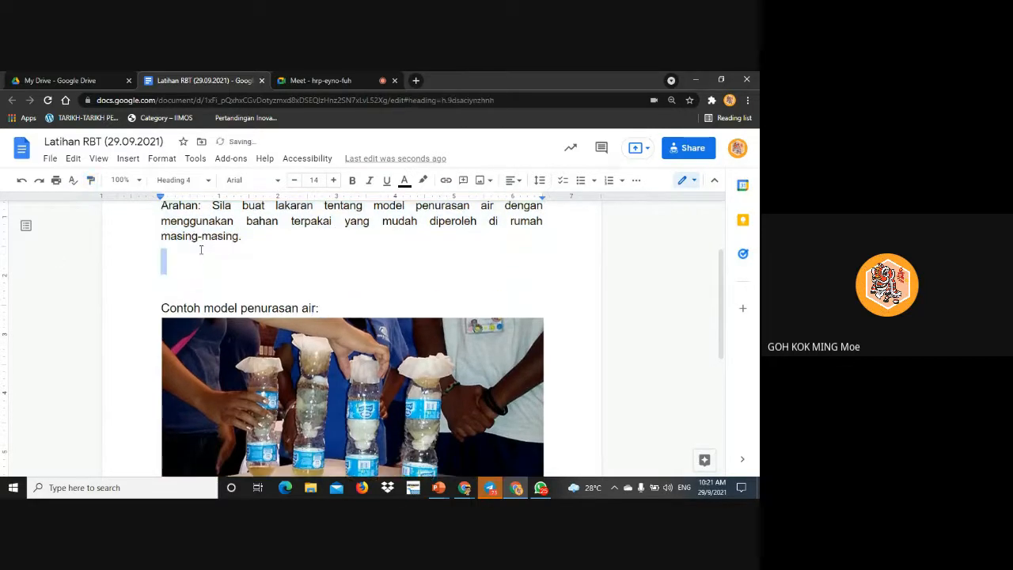
{"action": "left_click", "coordinate": [23, 180]}
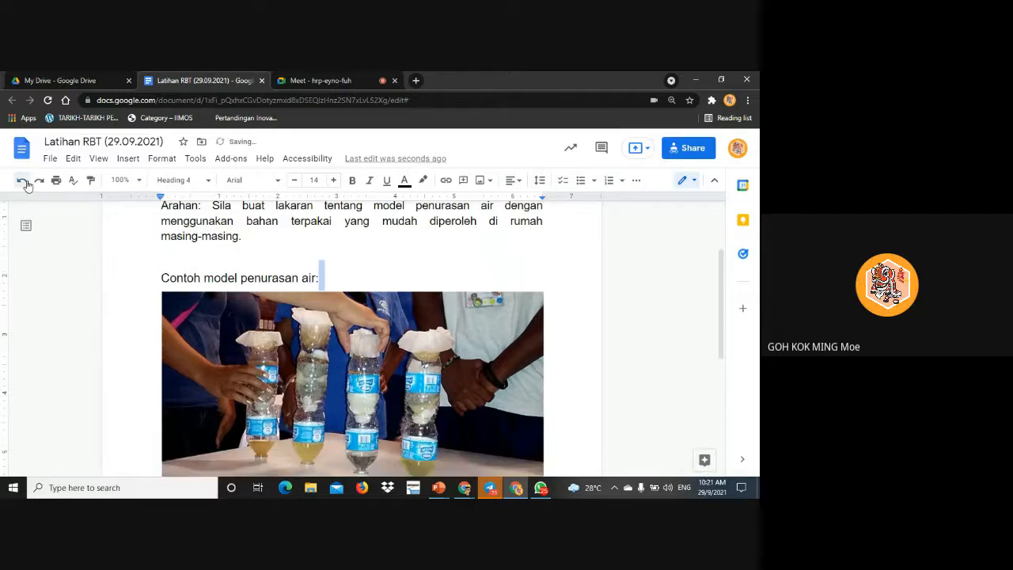
{"action": "scroll", "coordinate": [328, 269], "scroll_direction": "up", "scroll_amount": 1}
{"action": "left_click", "coordinate": [355, 278]}
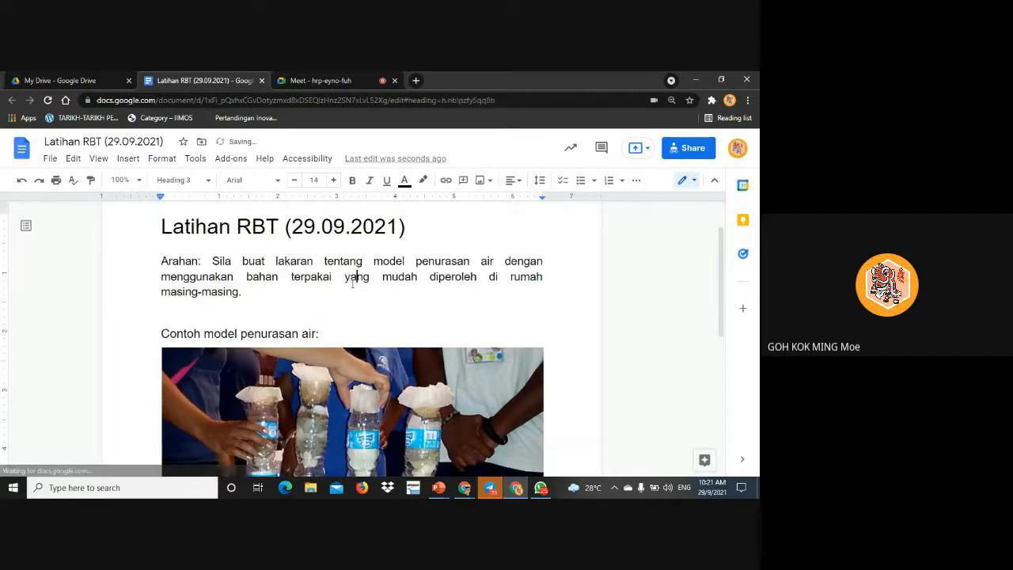
Copy the "Arahan" paragraph's formatting to the "Langkah-langkah Pembinaan Model/Panduan:" heading and its numbered list with Paint format
{"action": "left_click_drag", "start_coordinate": [250, 291], "coordinate": [145, 256]}
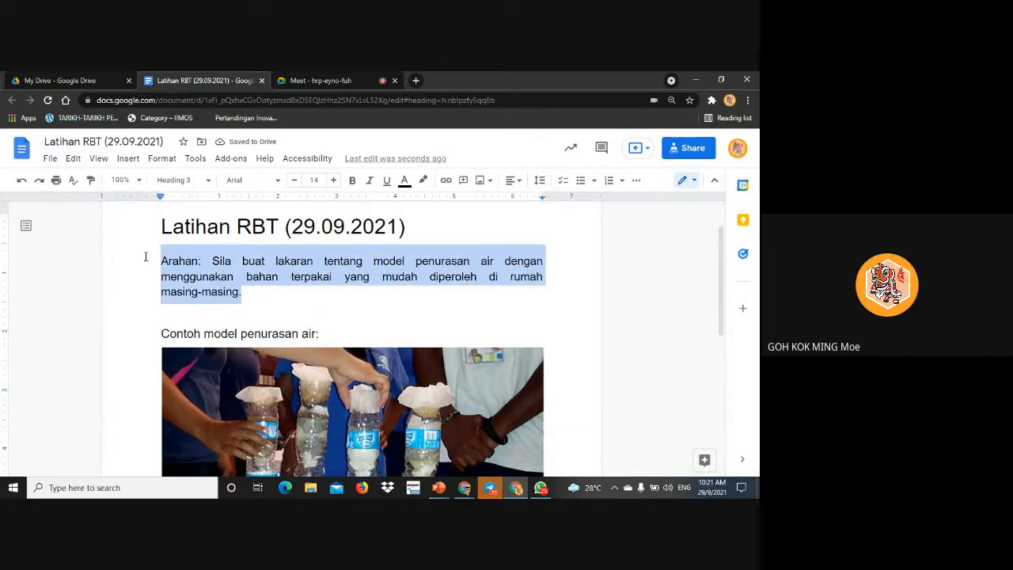
{"action": "left_click", "coordinate": [92, 181]}
{"action": "scroll", "coordinate": [303, 300], "scroll_direction": "down", "scroll_amount": 1}
{"action": "scroll", "coordinate": [302, 303], "scroll_direction": "down", "scroll_amount": 5}
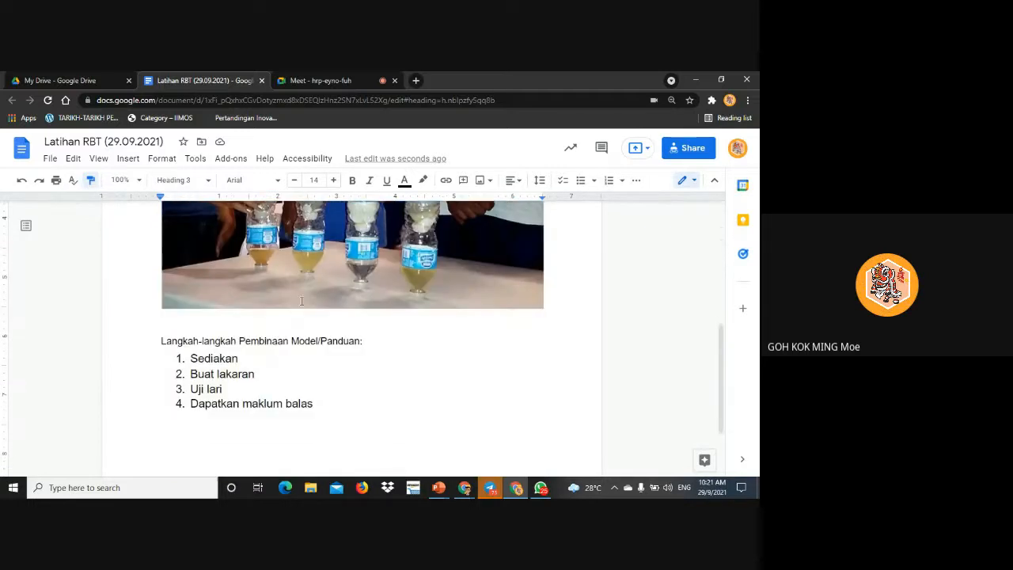
{"action": "left_click", "coordinate": [318, 318]}
{"action": "left_click", "coordinate": [156, 261], "text": "shift"}
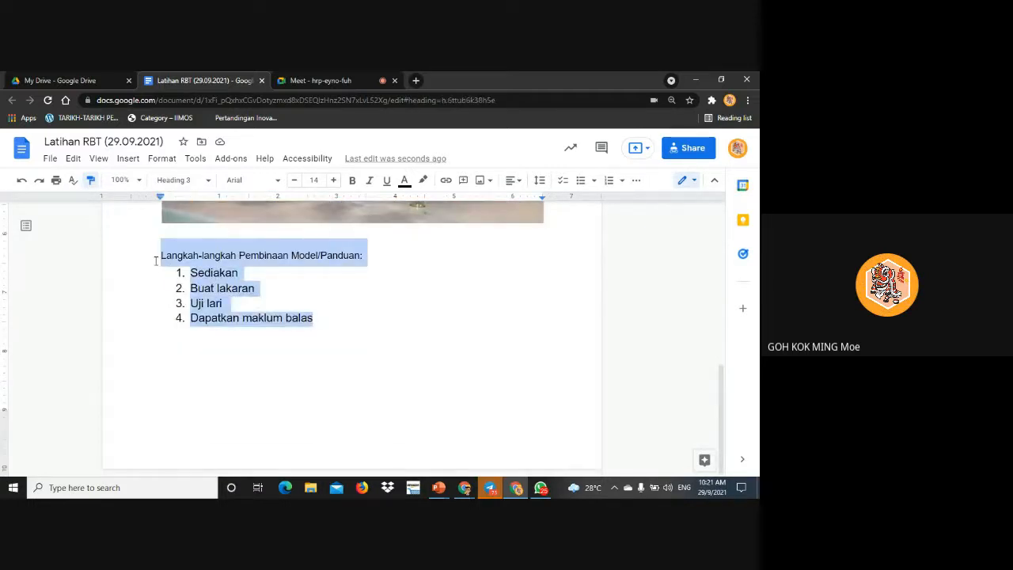
{"action": "left_click", "coordinate": [378, 311]}
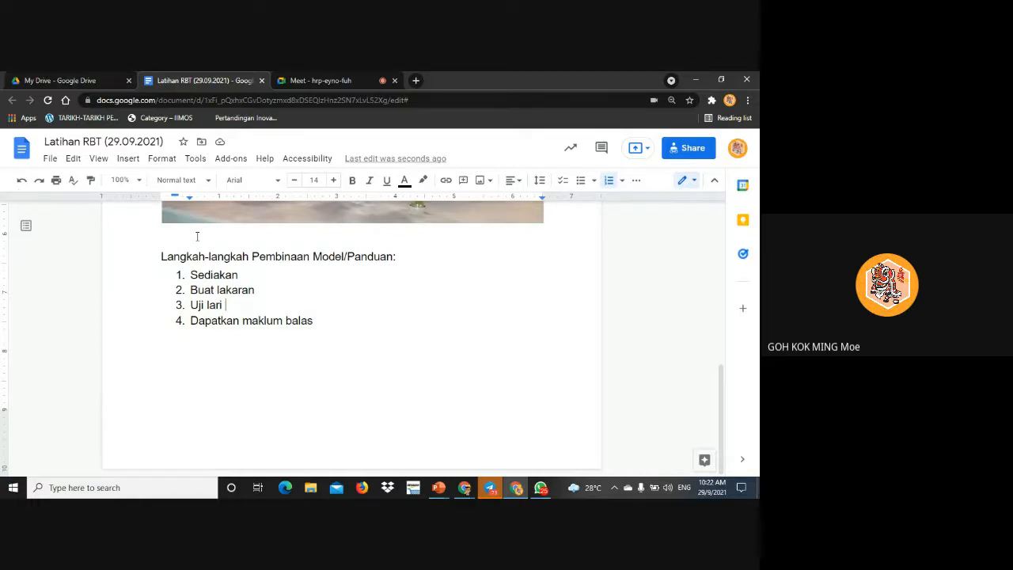
Add blank unnumbered lines below the "Dapatkan maklum balas" list item until a new page starts
{"action": "scroll", "coordinate": [411, 339], "scroll_direction": "up", "scroll_amount": 10}
{"action": "scroll", "coordinate": [412, 338], "scroll_direction": "down", "scroll_amount": 10}
{"action": "key", "text": "Return"}
{"action": "key", "text": "BackSpace"}
{"action": "scroll", "coordinate": [377, 328], "scroll_direction": "up", "scroll_amount": 6}
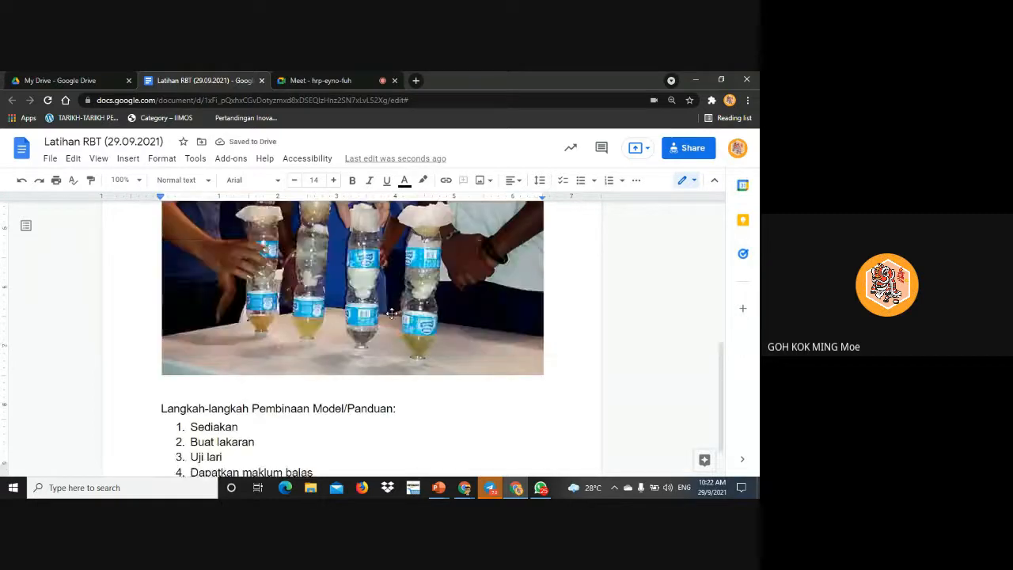
{"action": "scroll", "coordinate": [386, 317], "scroll_direction": "down", "scroll_amount": 2}
{"action": "scroll", "coordinate": [392, 316], "scroll_direction": "down", "scroll_amount": 3}
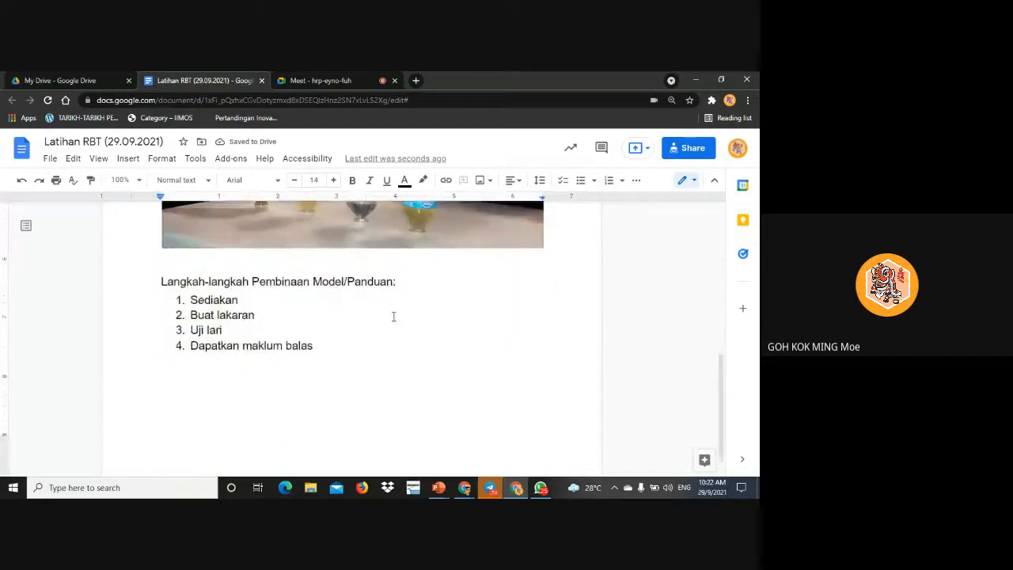
{"action": "key", "text": "Return"}
{"action": "key", "text": "Return"}
{"action": "key", "text": "Return"}
{"action": "key", "text": "Return"}
{"action": "key", "text": "Return"}
{"action": "key", "text": "Return"}
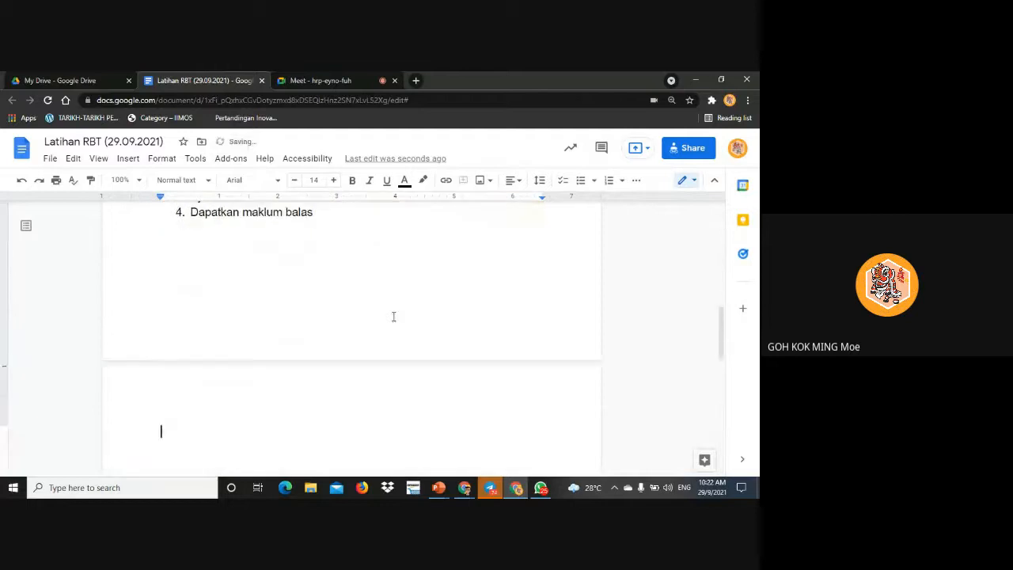
Write the line "Projek 1:" on the new page, followed by an empty line
{"action": "type", "text": "Projek 1:"}
{"action": "key", "text": "Return"}
{"action": "scroll", "coordinate": [404, 317], "scroll_direction": "down", "scroll_amount": 3}
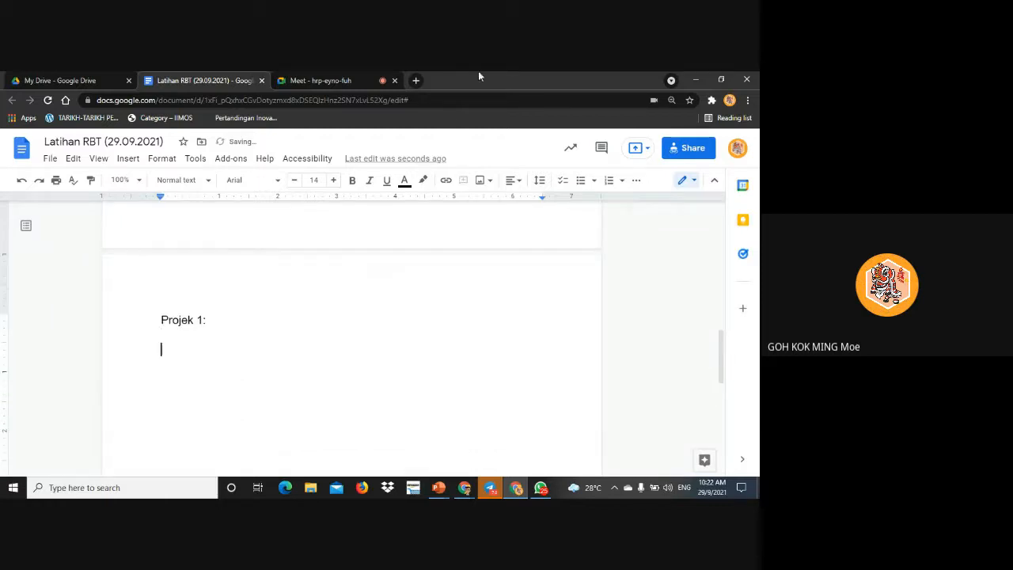
Search the web for "wikipedia" in a new browser tab, search its results for "Water filter", and open that Wikipedia article
{"action": "left_click", "coordinate": [417, 80]}
{"action": "left_click", "coordinate": [414, 100]}
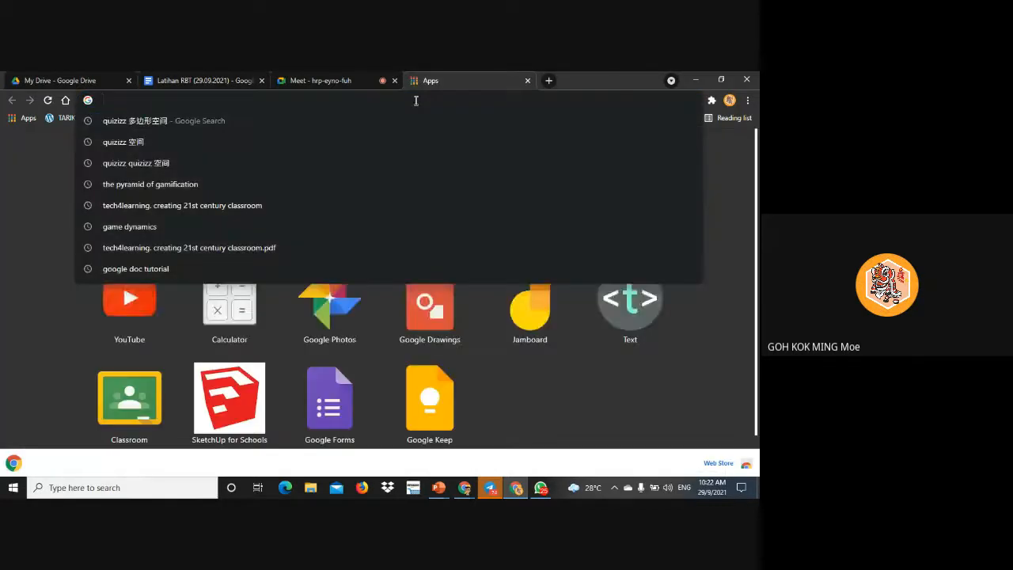
{"action": "type", "text": "wikipedia"}
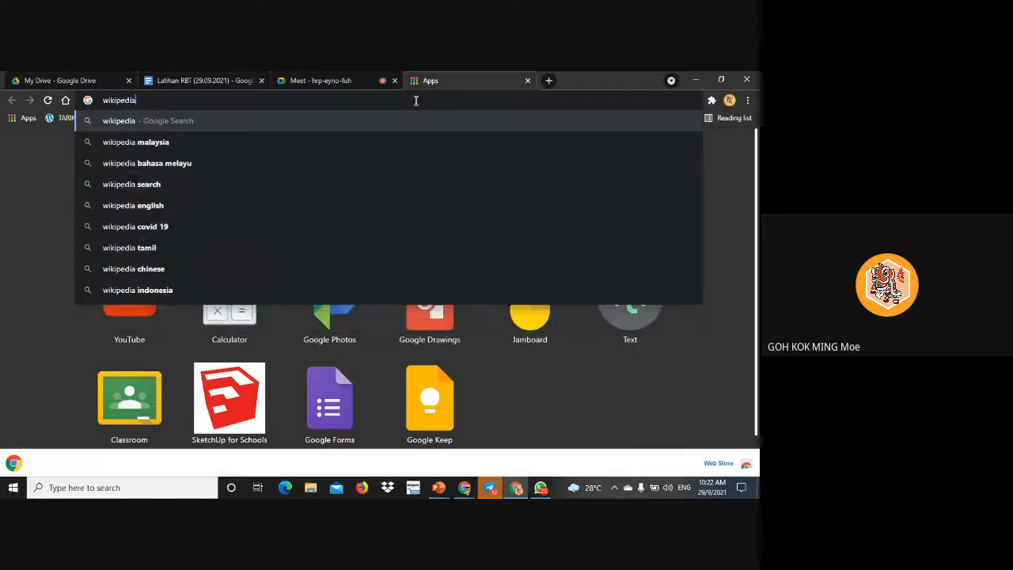
{"action": "key", "text": "Return"}
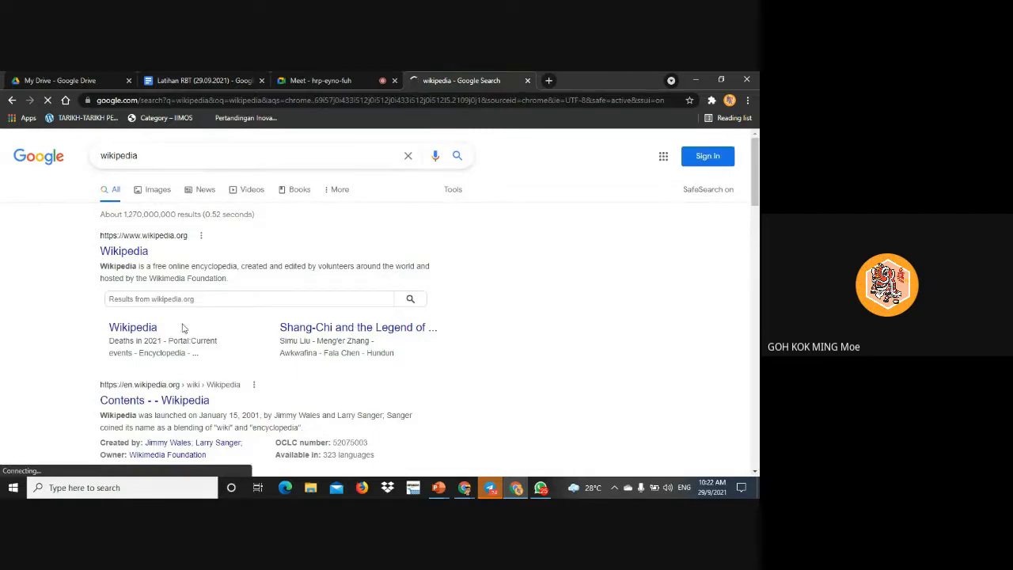
{"action": "left_click", "coordinate": [183, 299]}
{"action": "type", "text": "Water"}
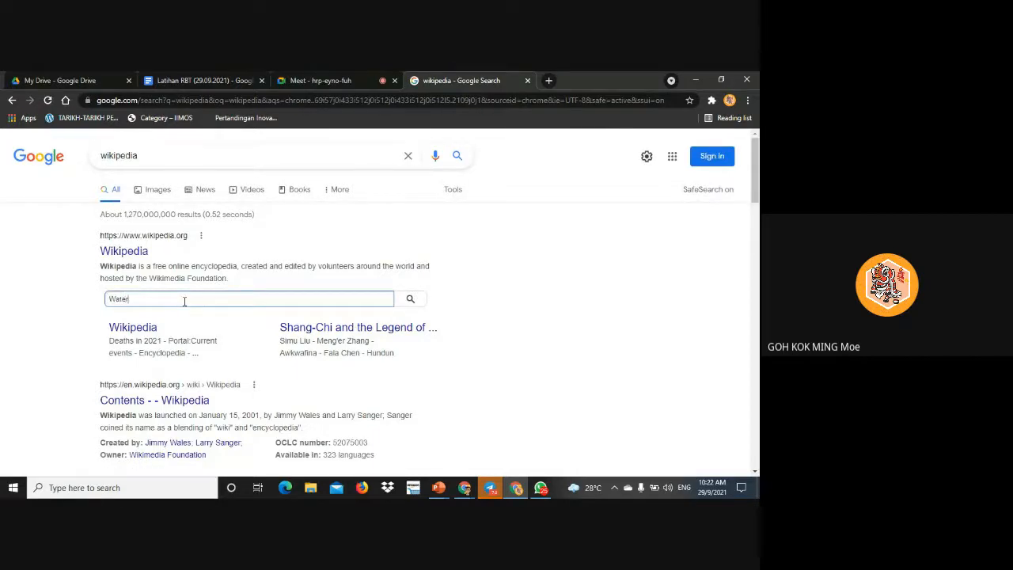
{"action": "type", "text": " filter"}
{"action": "key", "text": "Return"}
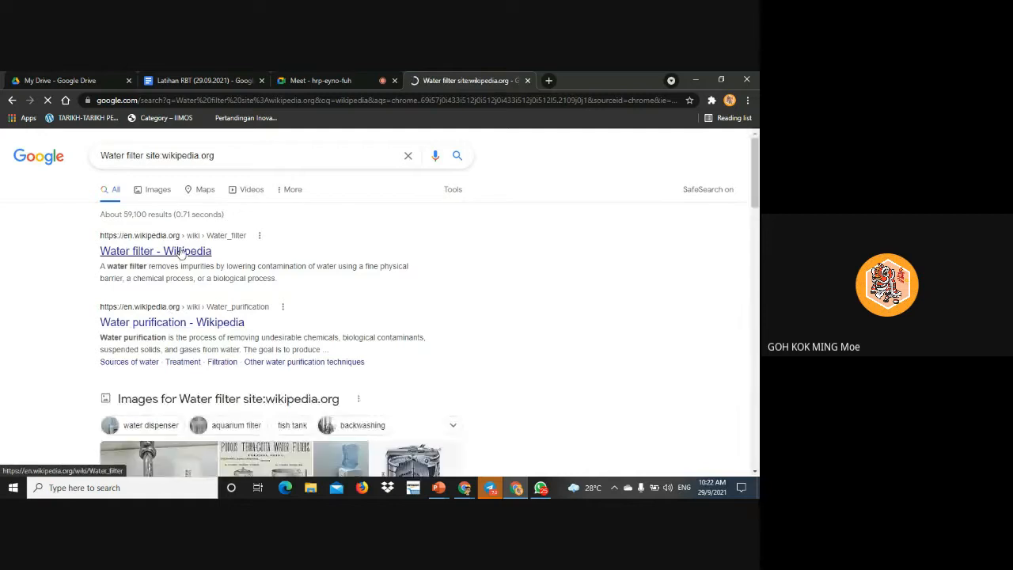
{"action": "left_click", "coordinate": [175, 253]}
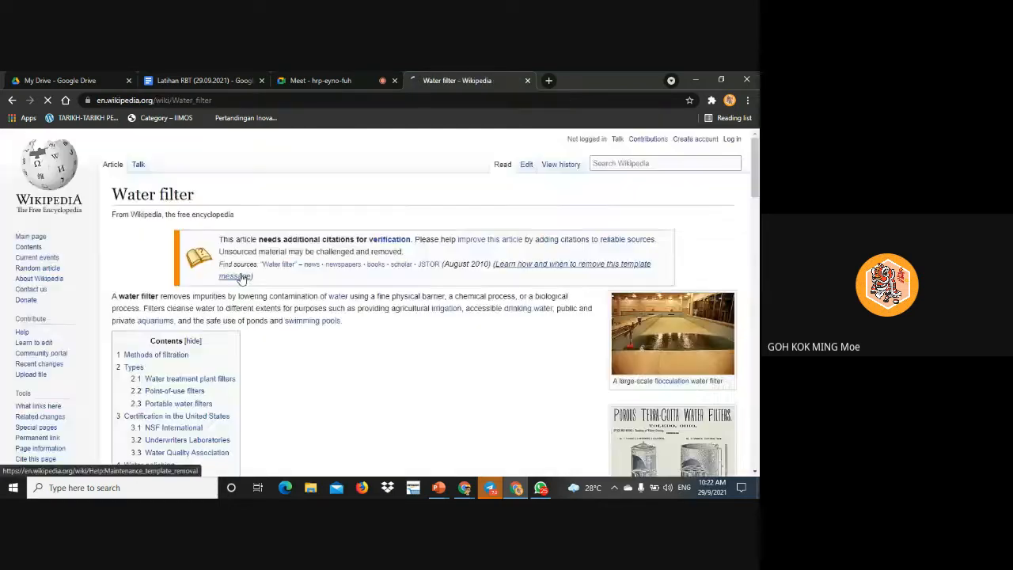
Copy the article's "Point-of-use filters" section, from its heading through the paragraph ending in "sodium and viruses", including the picture
{"action": "scroll", "coordinate": [286, 300], "scroll_direction": "down", "scroll_amount": 5}
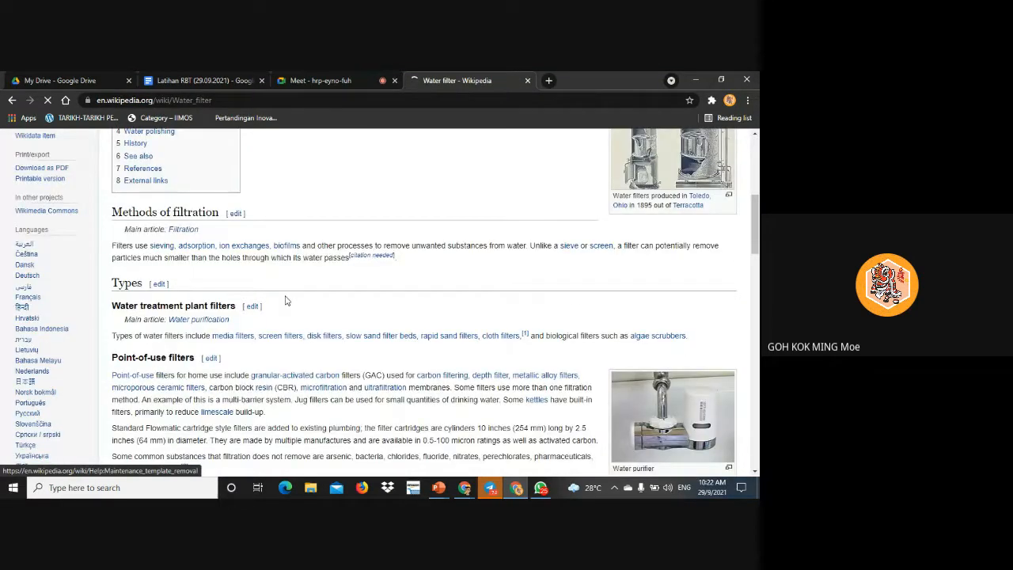
{"action": "scroll", "coordinate": [174, 228], "scroll_direction": "up", "scroll_amount": 2}
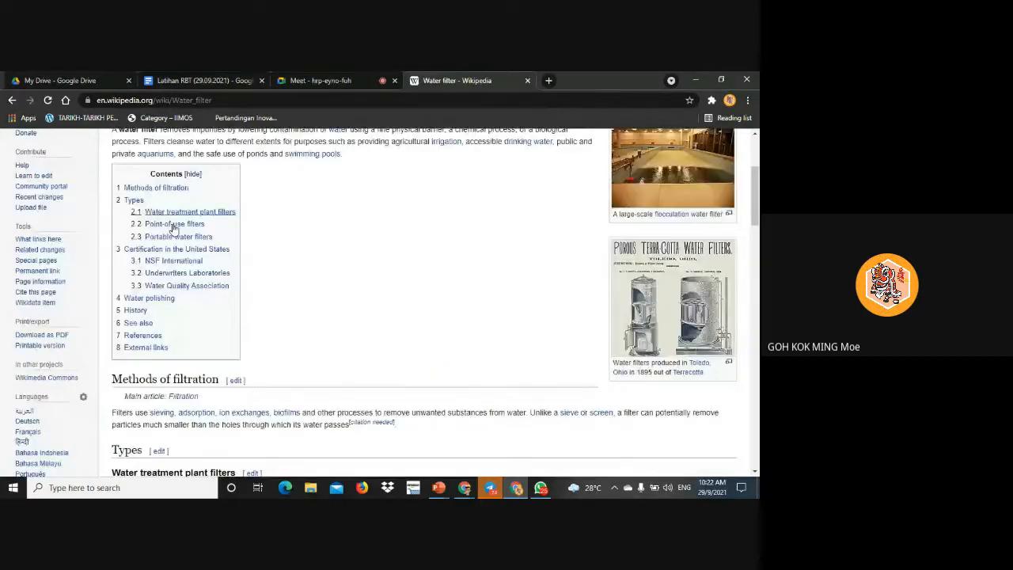
{"action": "scroll", "coordinate": [174, 229], "scroll_direction": "down", "scroll_amount": 3}
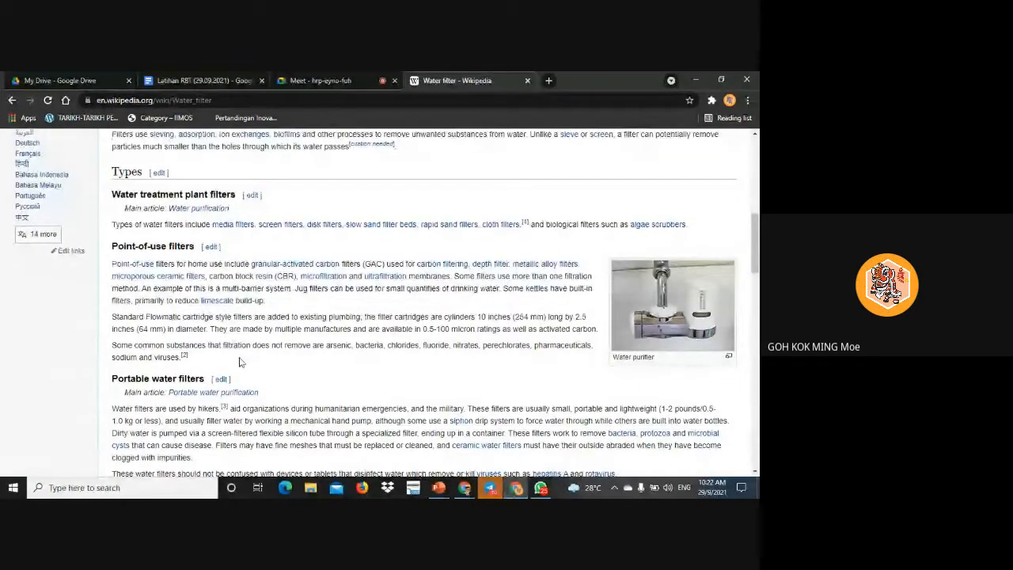
{"action": "left_click_drag", "start_coordinate": [226, 361], "coordinate": [110, 250]}
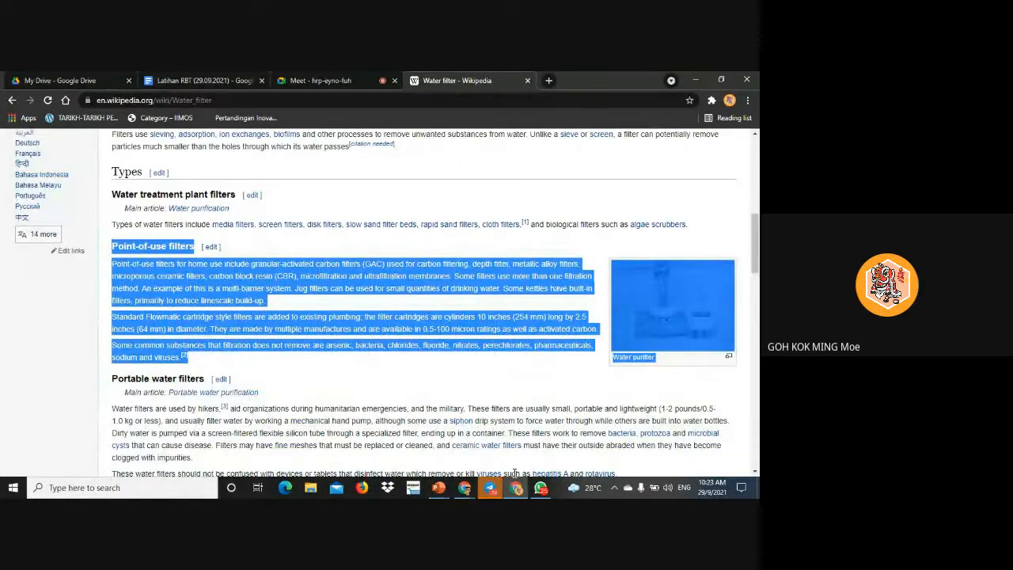
Return to the Latihan RBT (29.09.2021) document and replace the "Projek 1:" line with the copied "Point-of-use filters" section
{"action": "left_click", "coordinate": [190, 77]}
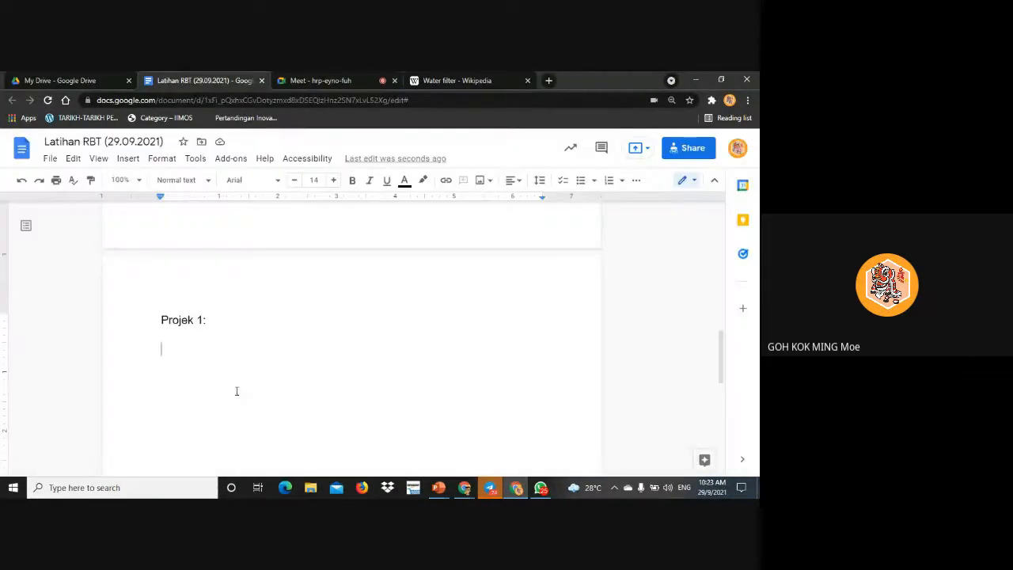
{"action": "double_click", "coordinate": [195, 346]}
{"action": "left_click", "coordinate": [183, 352]}
{"action": "left_click_drag", "start_coordinate": [213, 322], "coordinate": [129, 317]}
{"action": "key", "text": "BackSpace"}
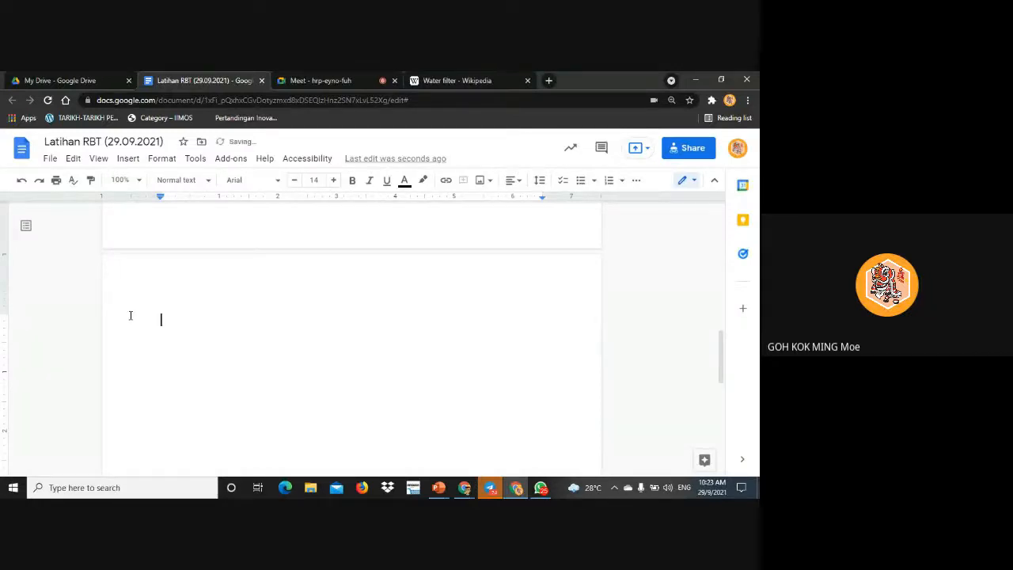
{"action": "key", "text": "ctrl+v"}
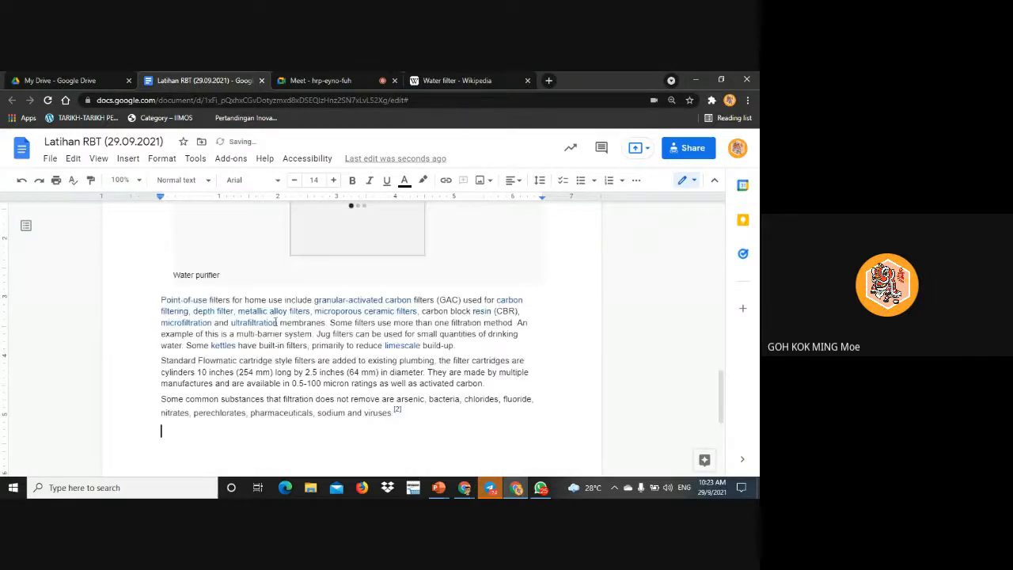
Apply the document's Heading 3 style to the pasted "Point-of-use filters" heading
{"action": "scroll", "coordinate": [317, 301], "scroll_direction": "up", "scroll_amount": 3}
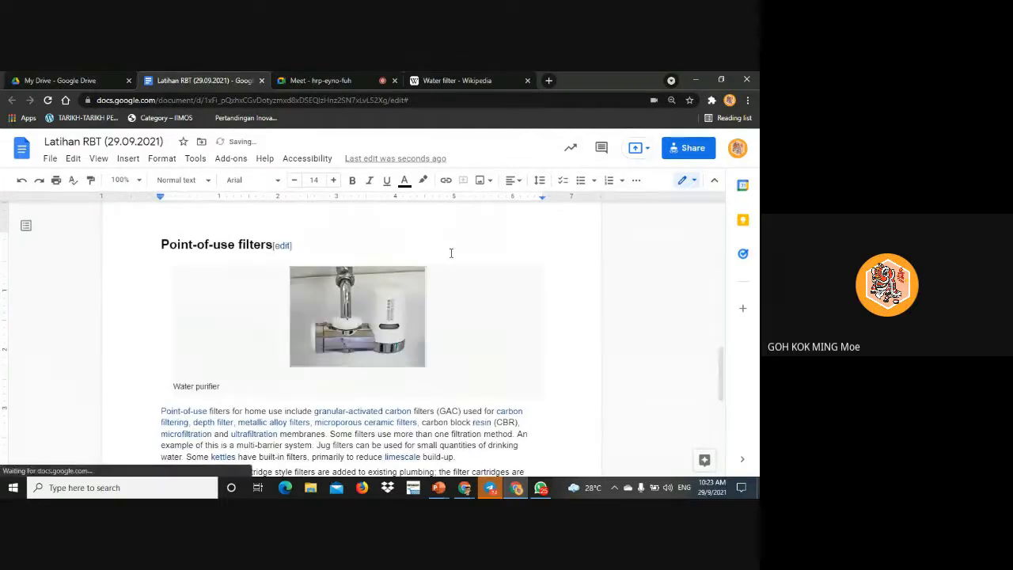
{"action": "left_click_drag", "start_coordinate": [295, 245], "coordinate": [134, 245]}
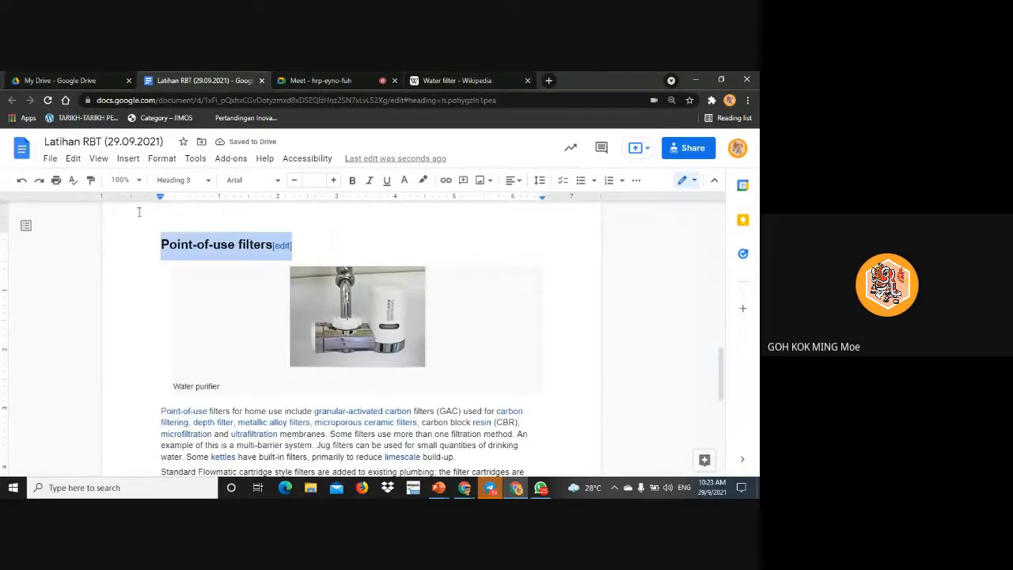
{"action": "left_click", "coordinate": [167, 181]}
{"action": "mouse_move", "coordinate": [222, 327]}
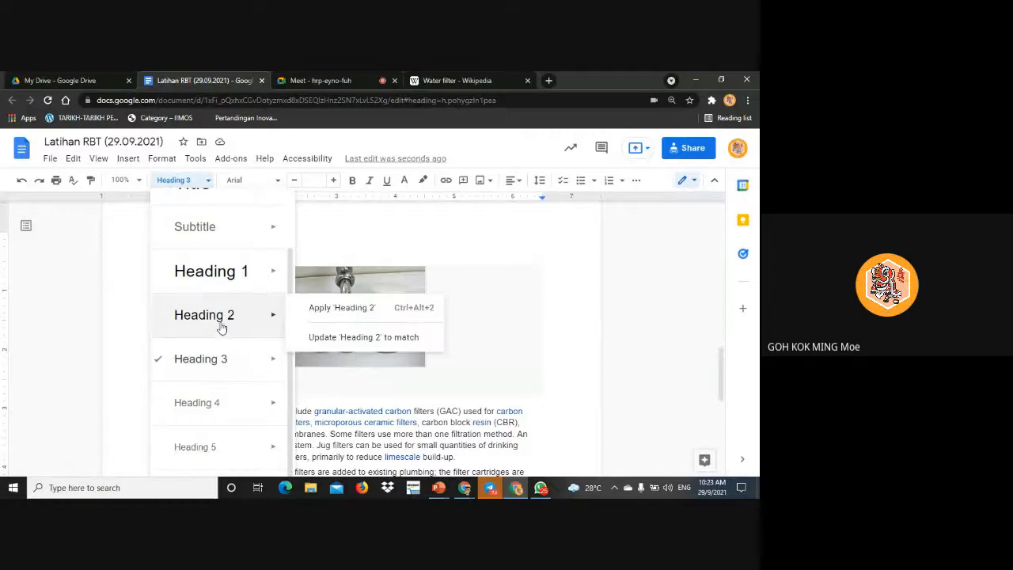
{"action": "left_click", "coordinate": [320, 351]}
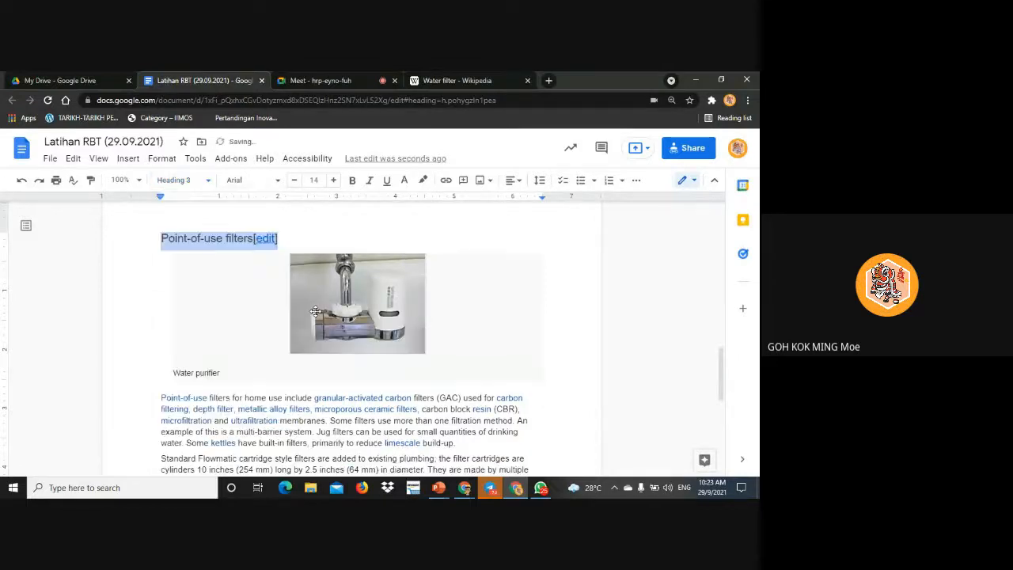
{"action": "left_click", "coordinate": [342, 239]}
{"action": "scroll", "coordinate": [311, 299], "scroll_direction": "down", "scroll_amount": 2}
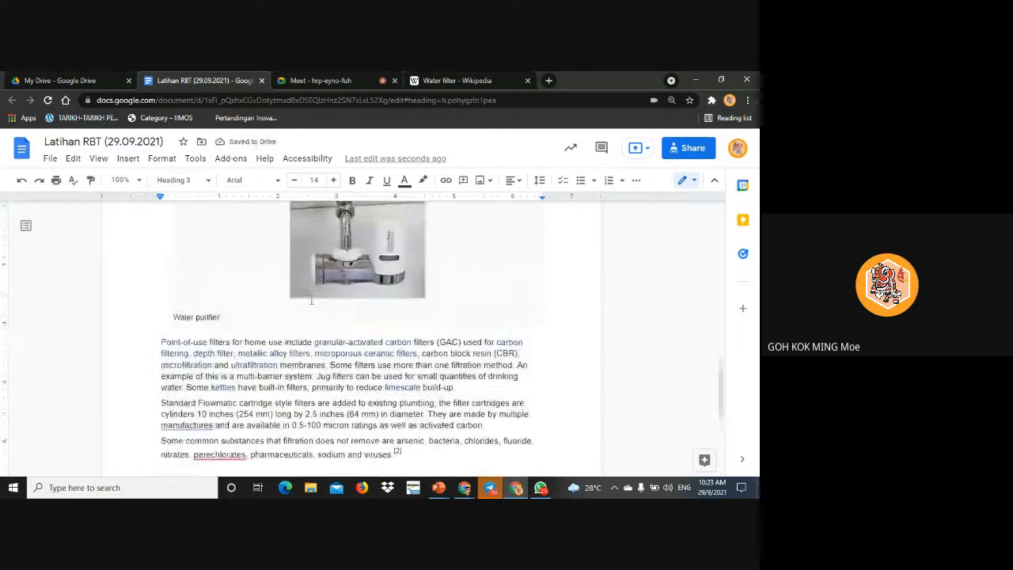
{"action": "scroll", "coordinate": [311, 299], "scroll_direction": "up", "scroll_amount": 3}
{"action": "triple_click", "coordinate": [199, 293]}
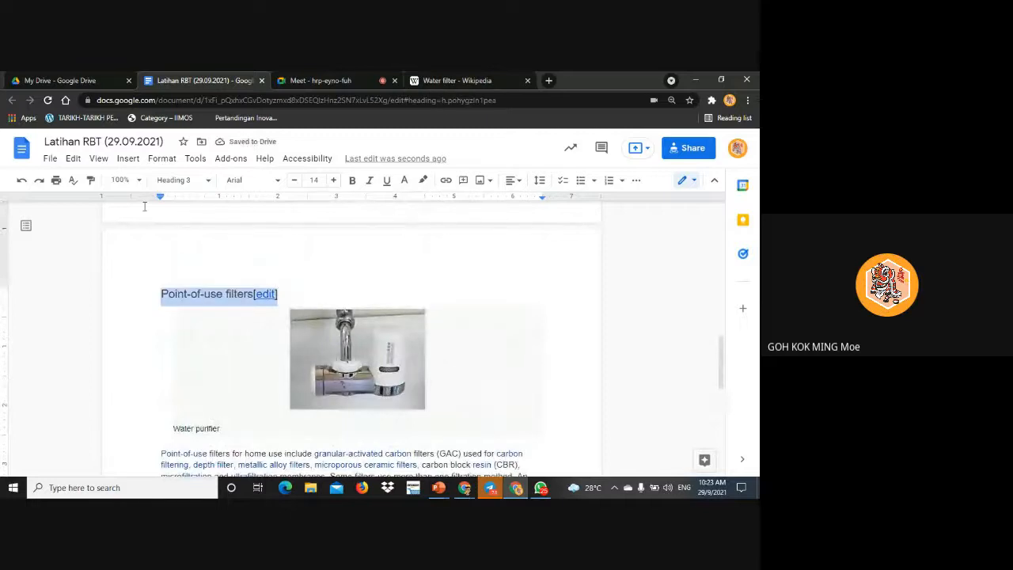
{"action": "left_click", "coordinate": [382, 271]}
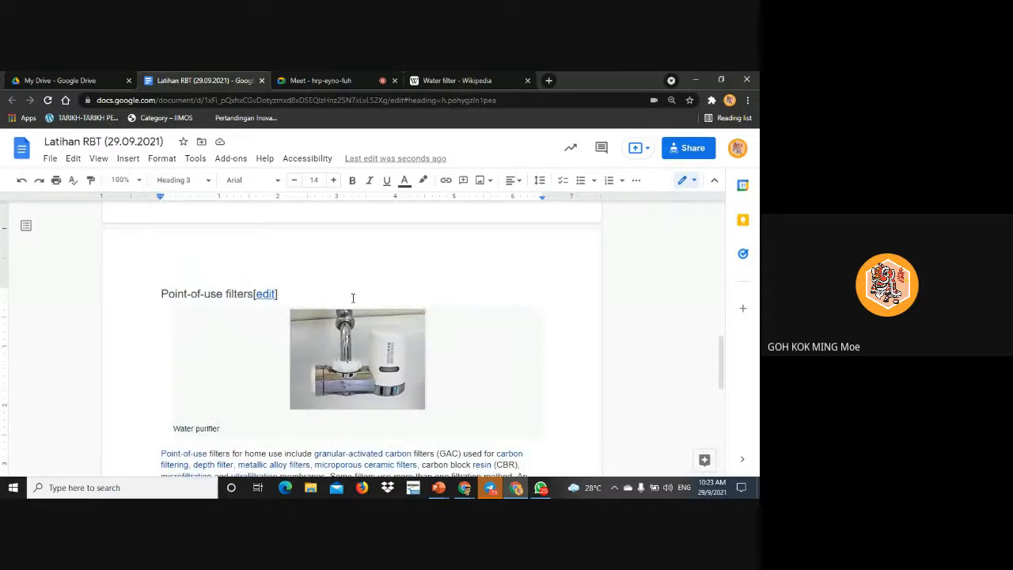
Go back to the Wikipedia article and copy the "Certification in the United States" heading with its paragraph
{"action": "scroll", "coordinate": [353, 301], "scroll_direction": "up", "scroll_amount": 6}
{"action": "scroll", "coordinate": [363, 309], "scroll_direction": "down", "scroll_amount": 4}
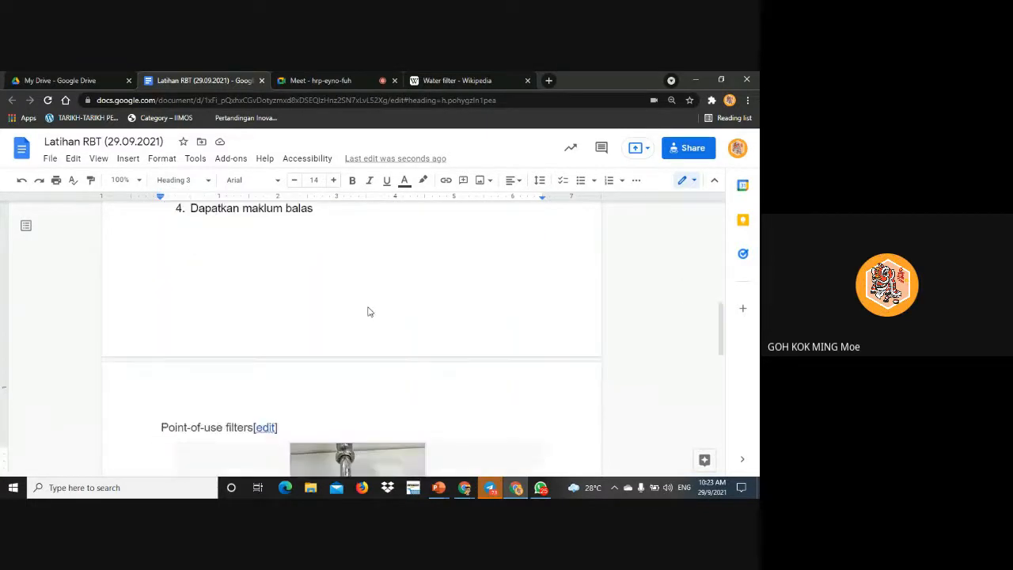
{"action": "scroll", "coordinate": [367, 311], "scroll_direction": "down", "scroll_amount": 3}
{"action": "left_click", "coordinate": [467, 80]}
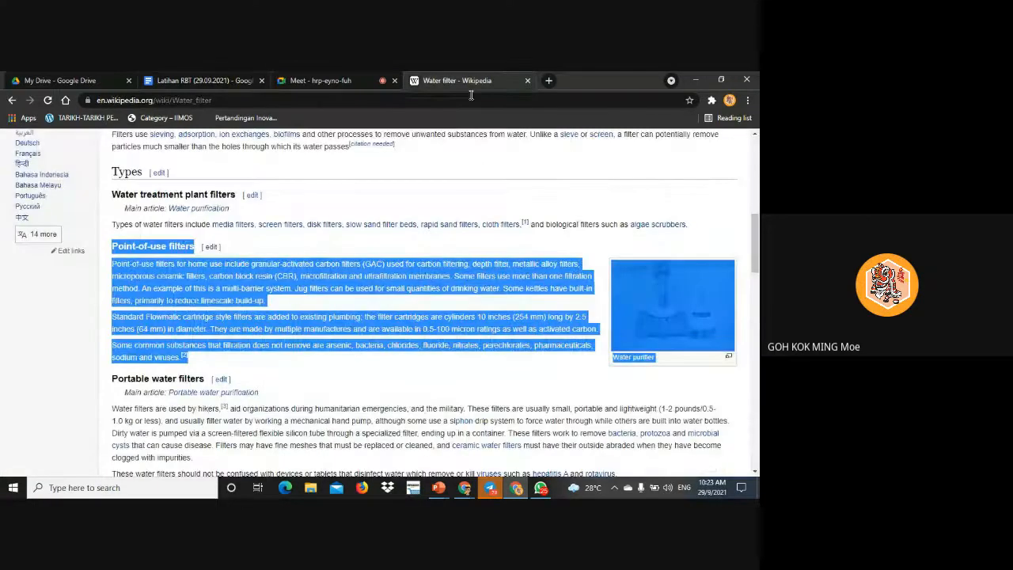
{"action": "scroll", "coordinate": [554, 317], "scroll_direction": "down", "scroll_amount": 3}
{"action": "left_click_drag", "start_coordinate": [621, 308], "coordinate": [111, 211]}
{"action": "scroll", "coordinate": [689, 308], "scroll_direction": "down", "scroll_amount": 2}
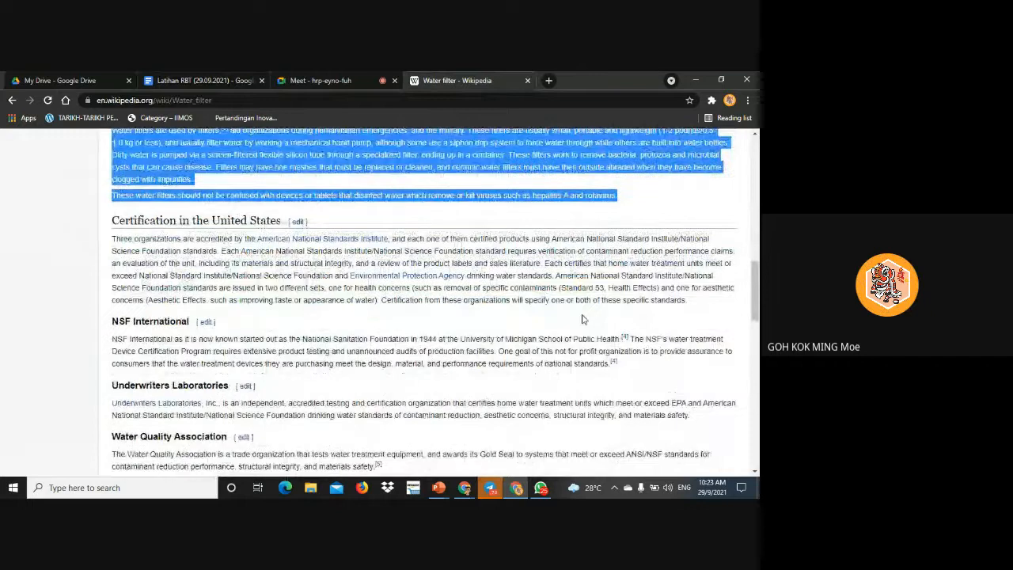
{"action": "left_click_drag", "start_coordinate": [690, 308], "coordinate": [99, 221]}
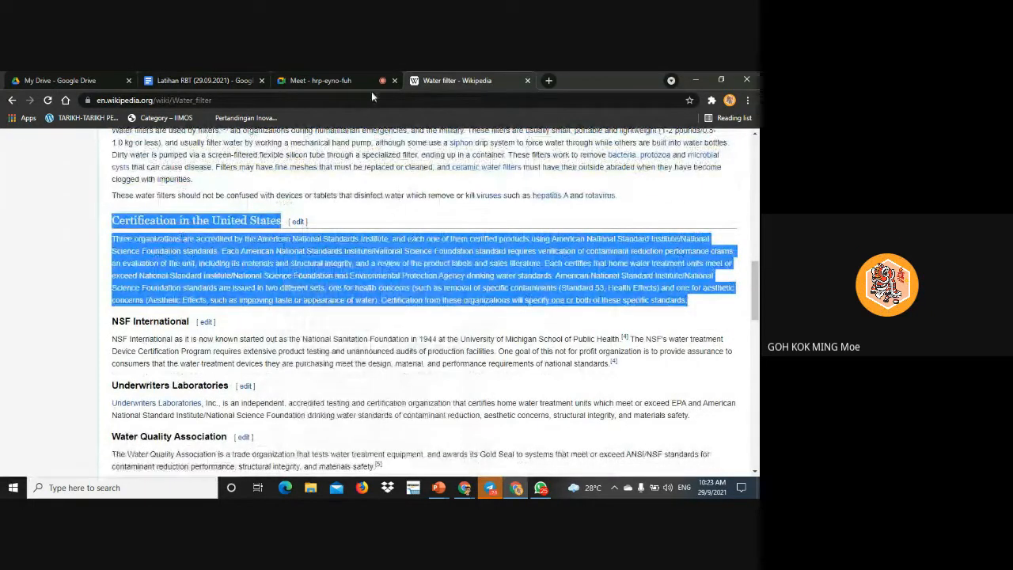
Paste the copied "Certification in the United States" section on a new line at the end of the Latihan RBT document
{"action": "left_click", "coordinate": [201, 80]}
{"action": "scroll", "coordinate": [357, 364], "scroll_direction": "down", "scroll_amount": 3}
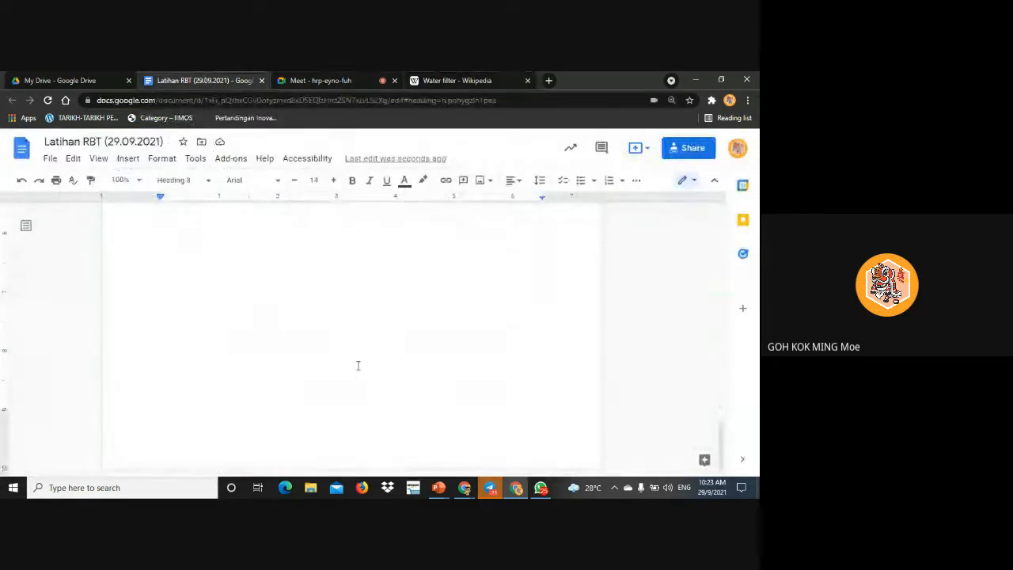
{"action": "left_click", "coordinate": [441, 330]}
{"action": "key", "text": "Return"}
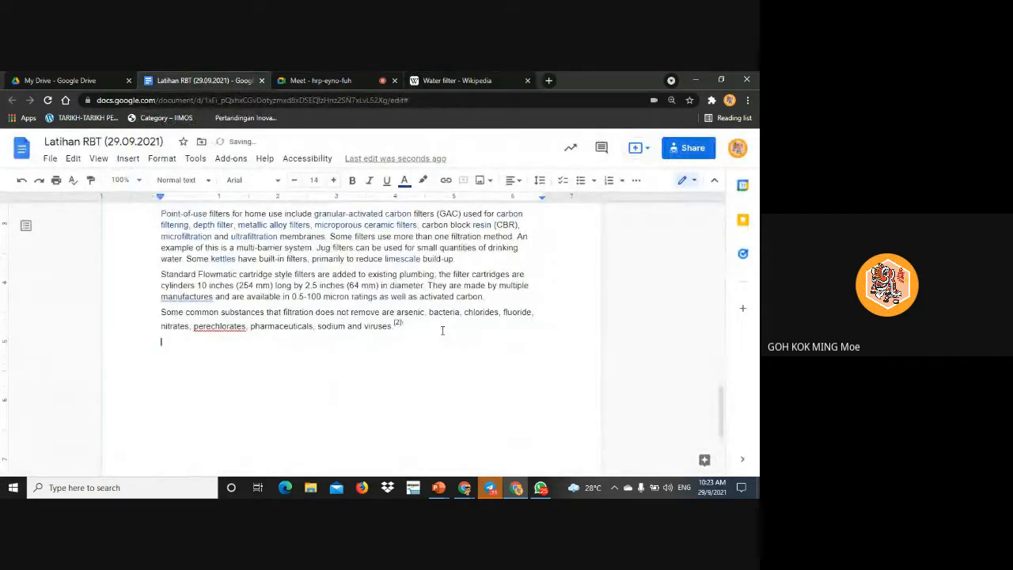
{"action": "key", "text": "ctrl+v"}
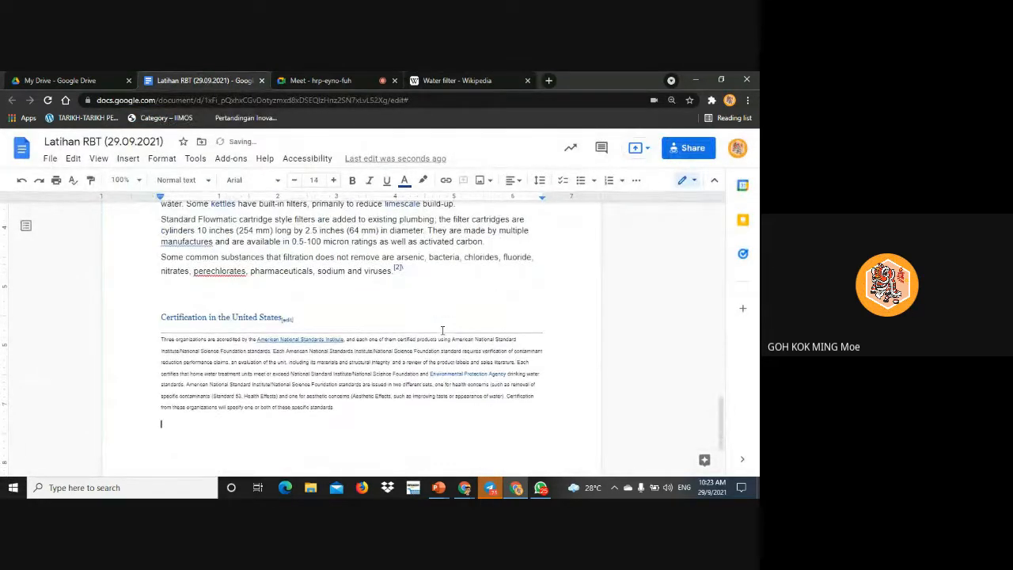
Apply the document's Heading 3 style to the pasted "Certification in the United States" heading
{"action": "scroll", "coordinate": [273, 330], "scroll_direction": "up", "scroll_amount": 3}
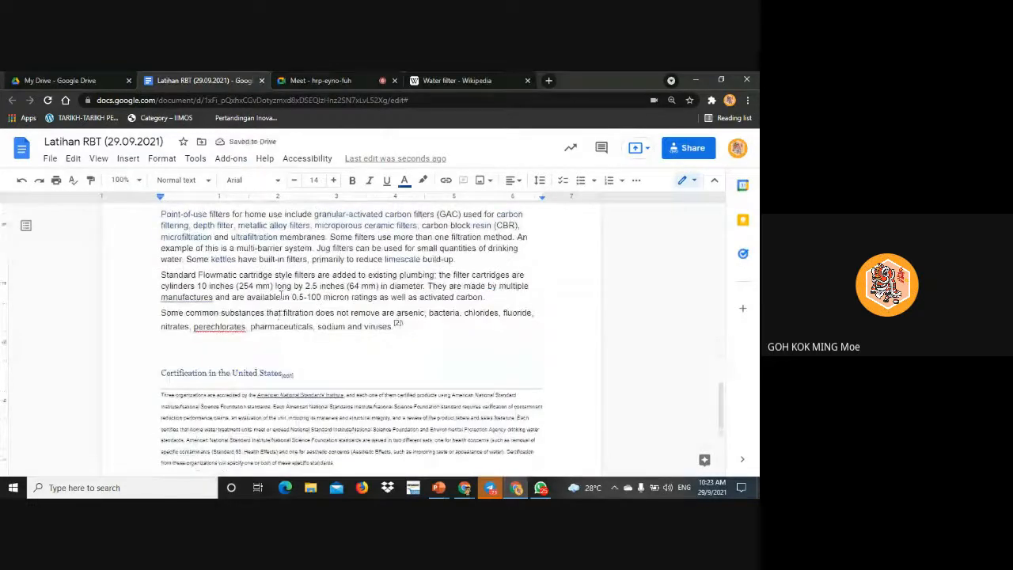
{"action": "left_click_drag", "start_coordinate": [281, 224], "coordinate": [158, 223]}
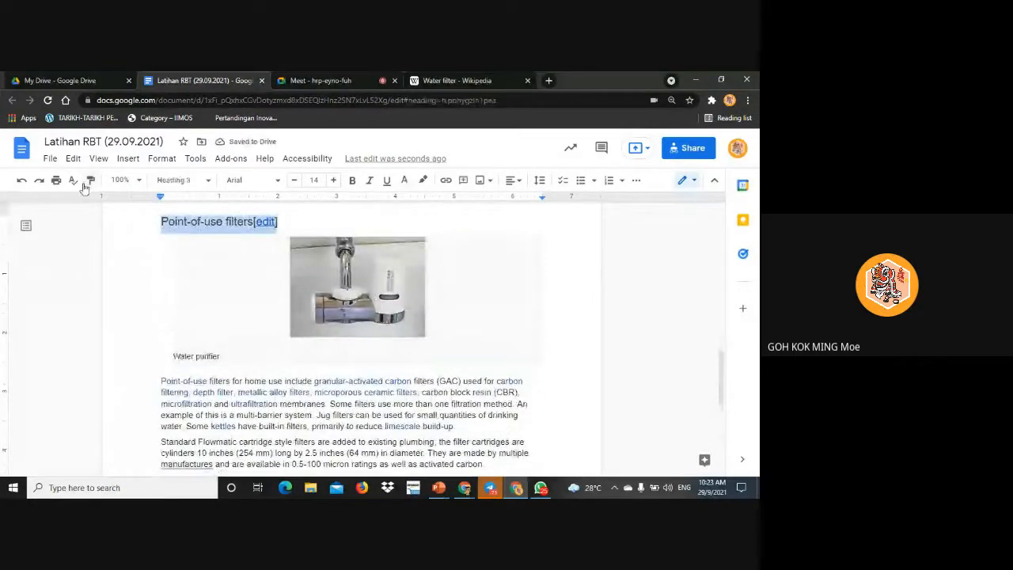
{"action": "scroll", "coordinate": [316, 333], "scroll_direction": "down", "scroll_amount": 3}
{"action": "left_click_drag", "start_coordinate": [294, 262], "coordinate": [152, 262]}
{"action": "left_click", "coordinate": [175, 181]}
{"action": "mouse_move", "coordinate": [274, 357]}
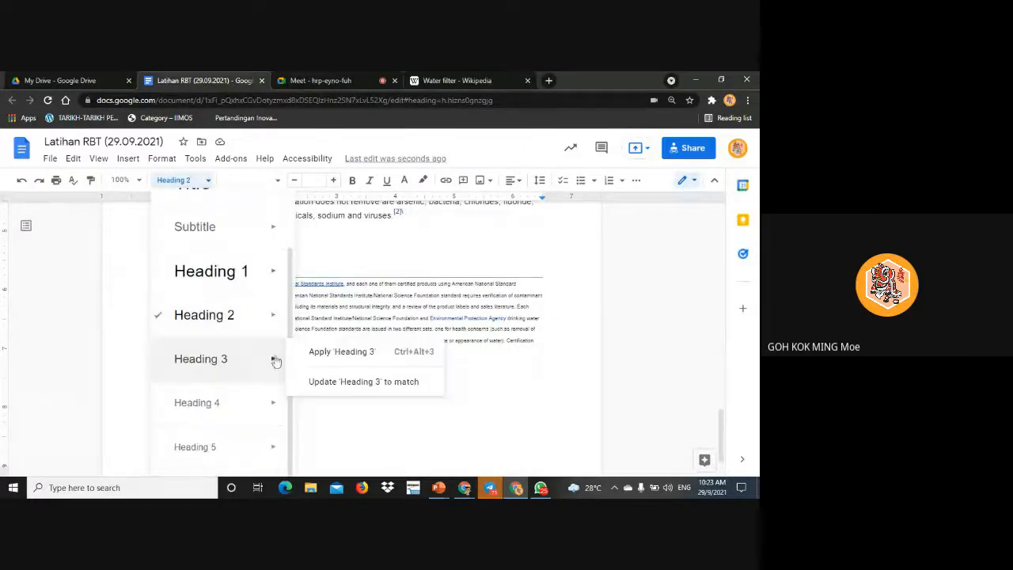
{"action": "left_click", "coordinate": [338, 358]}
Copy the formatting of the "Point-of-use filters" heading onto the "Certification in the United States" heading
{"action": "scroll", "coordinate": [339, 334], "scroll_direction": "down", "scroll_amount": 10}
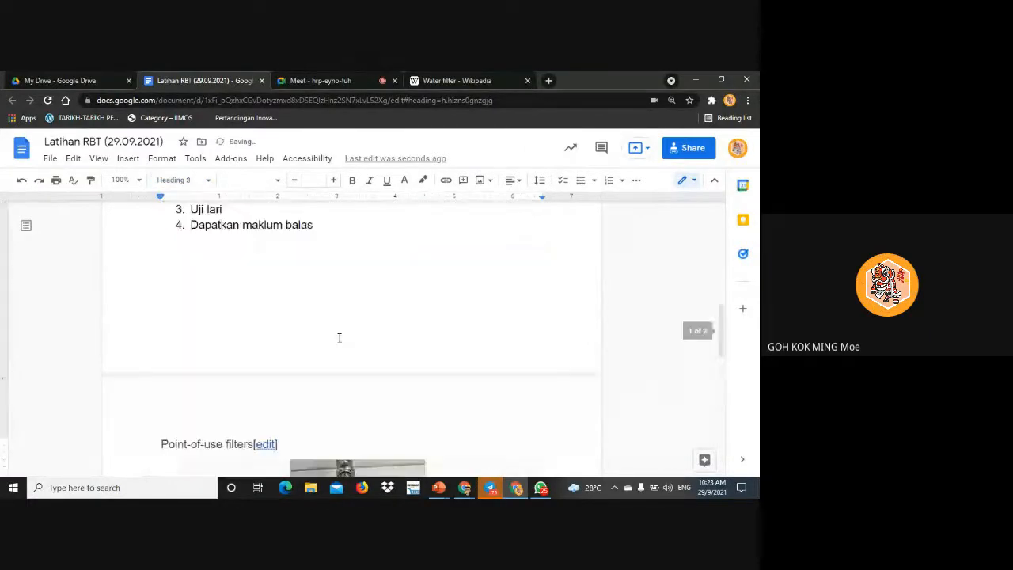
{"action": "left_click_drag", "start_coordinate": [278, 277], "coordinate": [123, 273]}
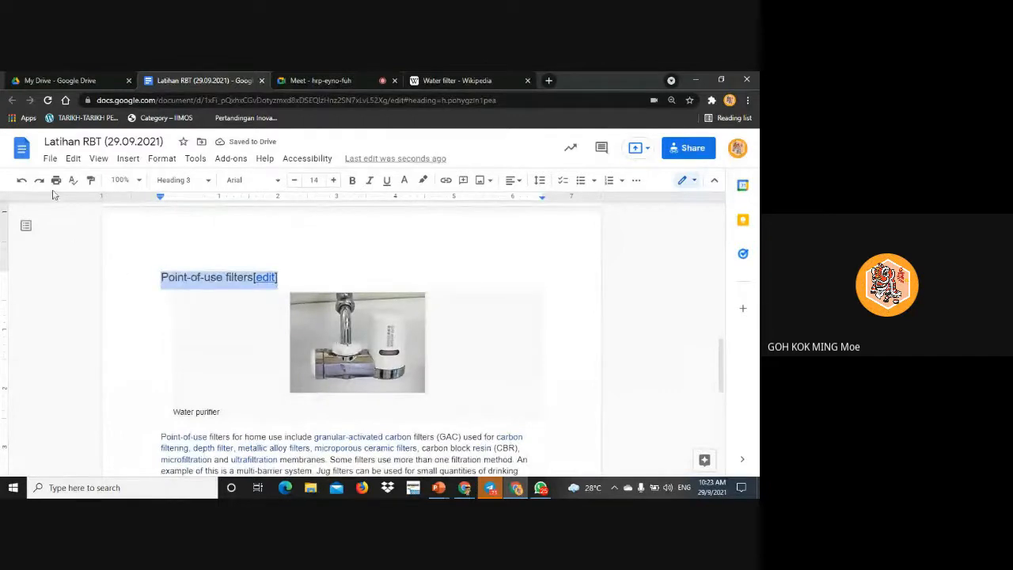
{"action": "left_click", "coordinate": [91, 180]}
{"action": "scroll", "coordinate": [332, 332], "scroll_direction": "down", "scroll_amount": 5}
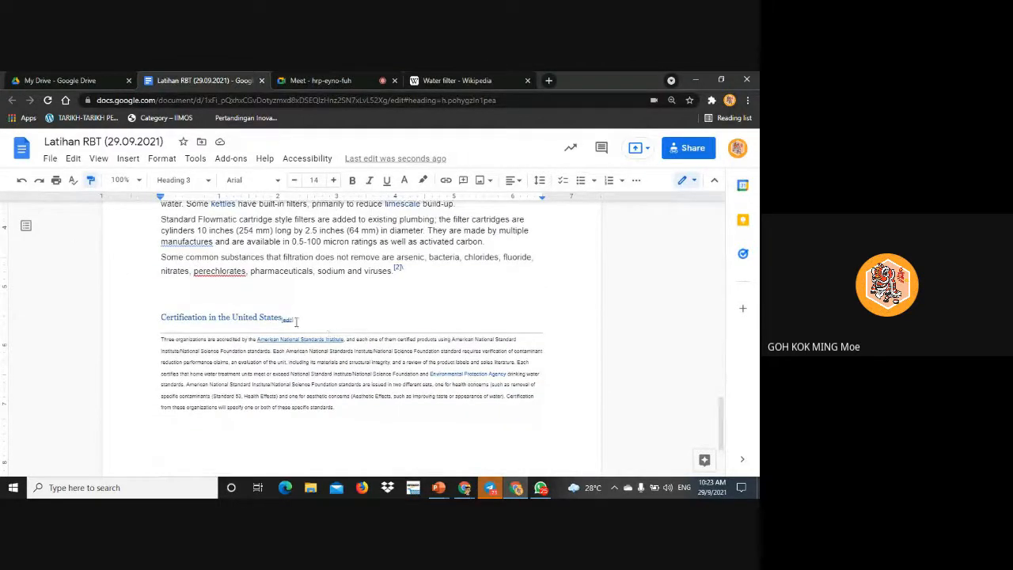
{"action": "left_click_drag", "start_coordinate": [296, 321], "coordinate": [124, 320]}
{"action": "left_click", "coordinate": [414, 406]}
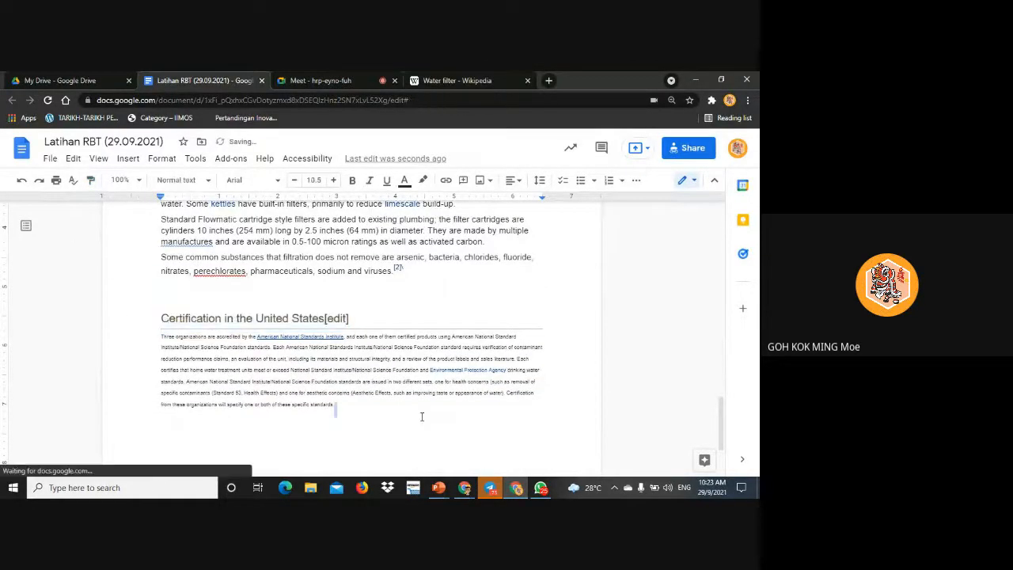
Copy the formatting of the "Point-of-use filters" body paragraphs onto the paragraph below the "Certification in the United States" heading
{"action": "scroll", "coordinate": [410, 328], "scroll_direction": "up", "scroll_amount": 1}
{"action": "left_click_drag", "start_coordinate": [409, 328], "coordinate": [158, 267]}
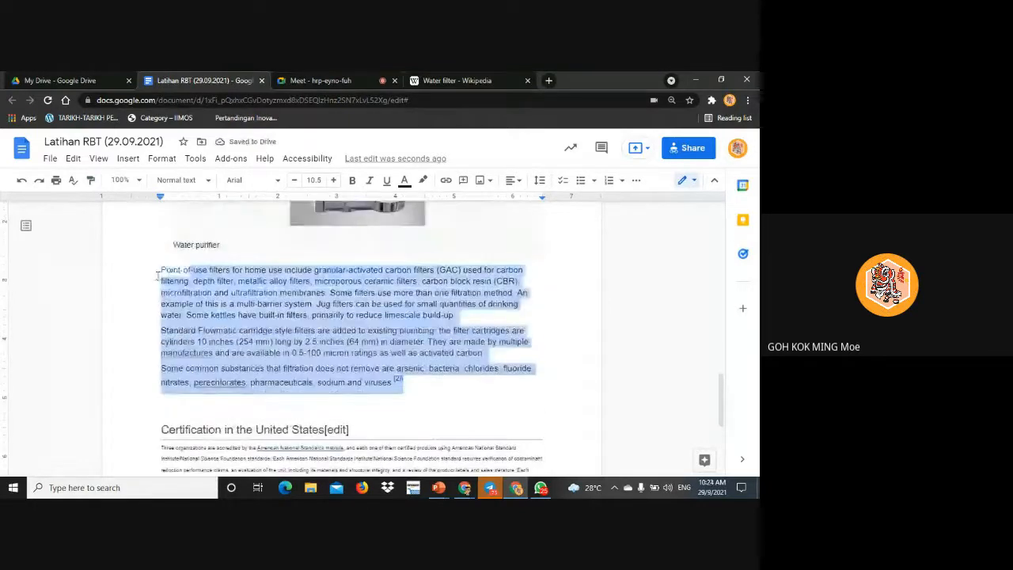
{"action": "left_click", "coordinate": [90, 182]}
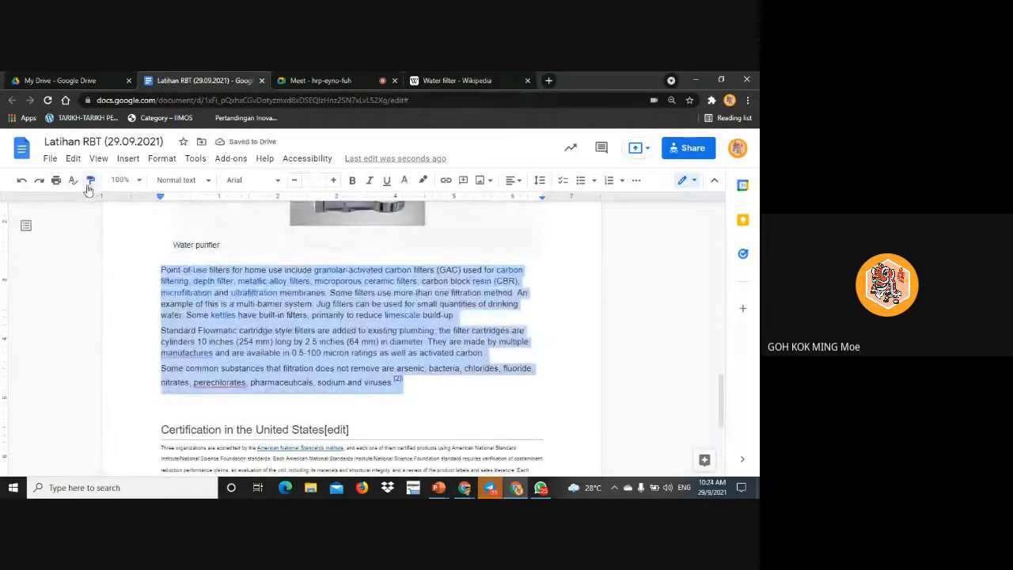
{"action": "scroll", "coordinate": [289, 320], "scroll_direction": "down", "scroll_amount": 3}
{"action": "left_click_drag", "start_coordinate": [343, 292], "coordinate": [144, 231]}
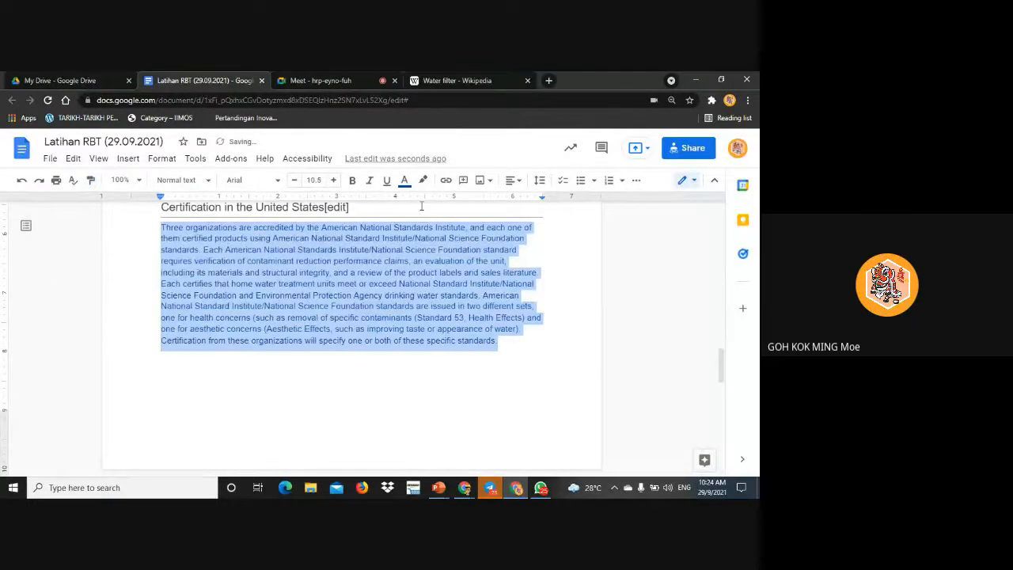
Set the text colour of the "Certification in the United States" paragraph to black and justify it
{"action": "left_click", "coordinate": [408, 180]}
{"action": "left_click", "coordinate": [410, 202]}
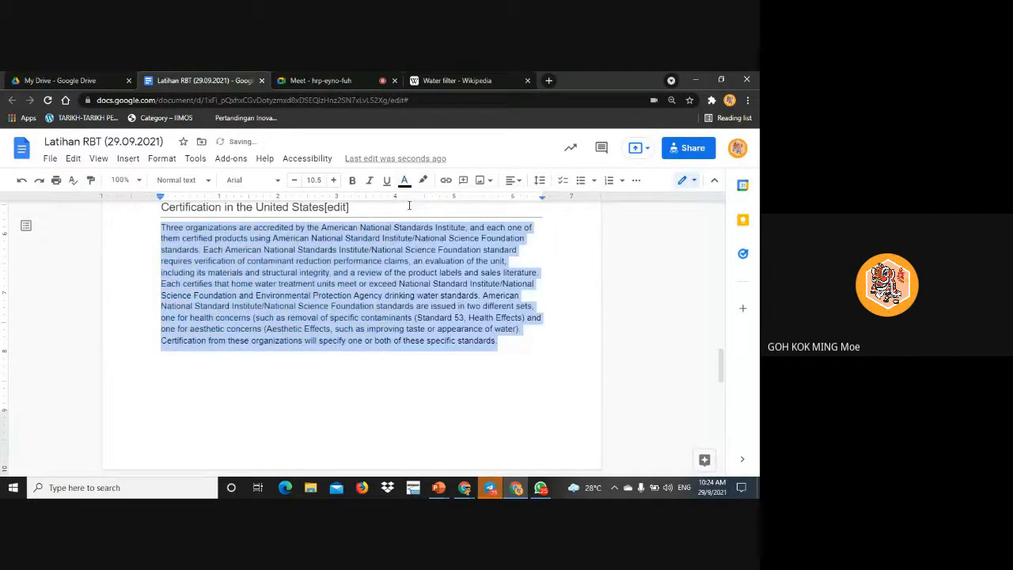
{"action": "left_click", "coordinate": [511, 181]}
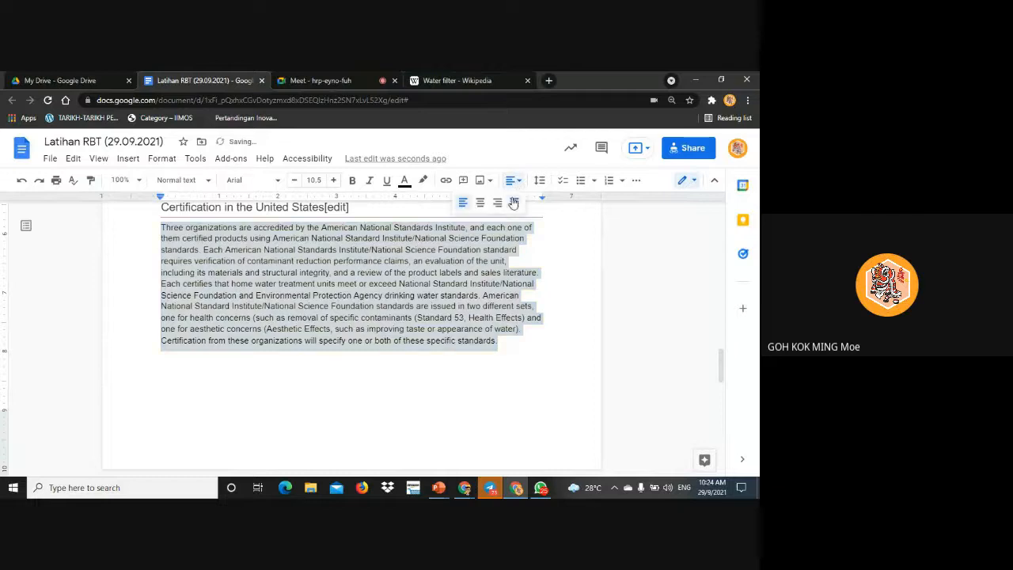
{"action": "left_click", "coordinate": [512, 202]}
{"action": "left_click", "coordinate": [556, 383]}
Try inserting a table of contents with blue links at the end of the document
{"action": "scroll", "coordinate": [556, 384], "scroll_direction": "up", "scroll_amount": 3}
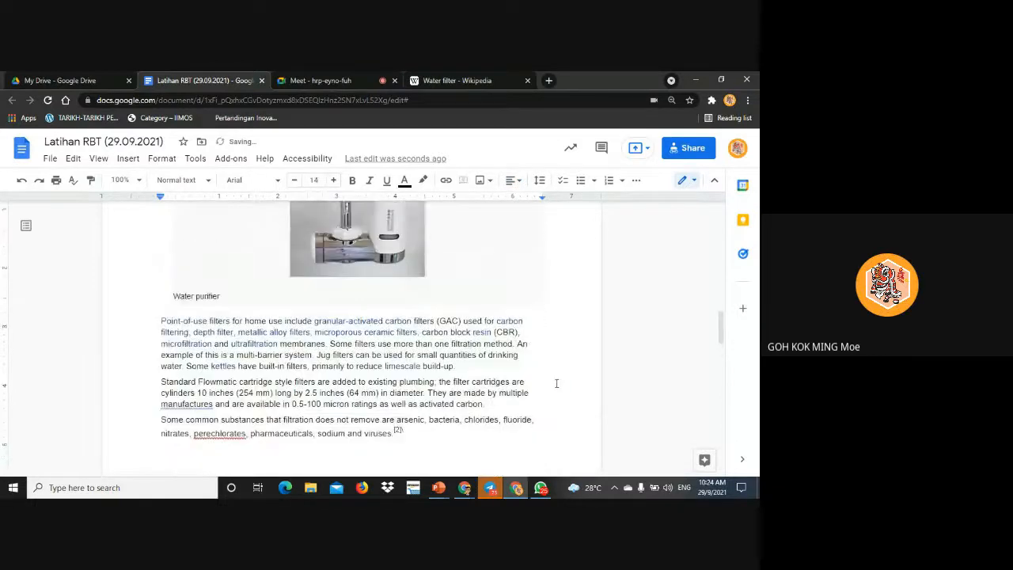
{"action": "scroll", "coordinate": [554, 384], "scroll_direction": "down", "scroll_amount": 2}
{"action": "scroll", "coordinate": [554, 384], "scroll_direction": "up", "scroll_amount": 20}
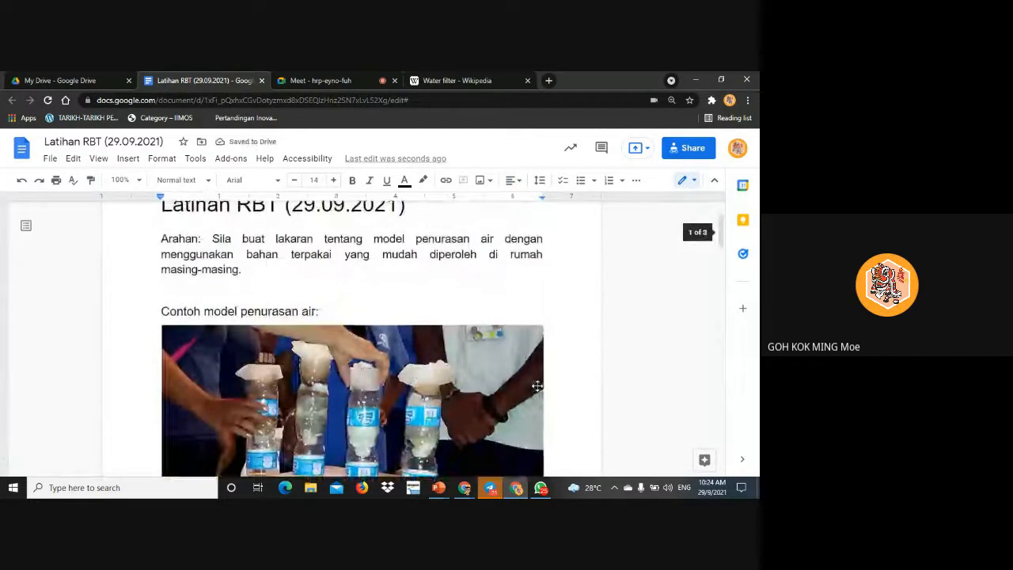
{"action": "scroll", "coordinate": [459, 370], "scroll_direction": "down", "scroll_amount": 10}
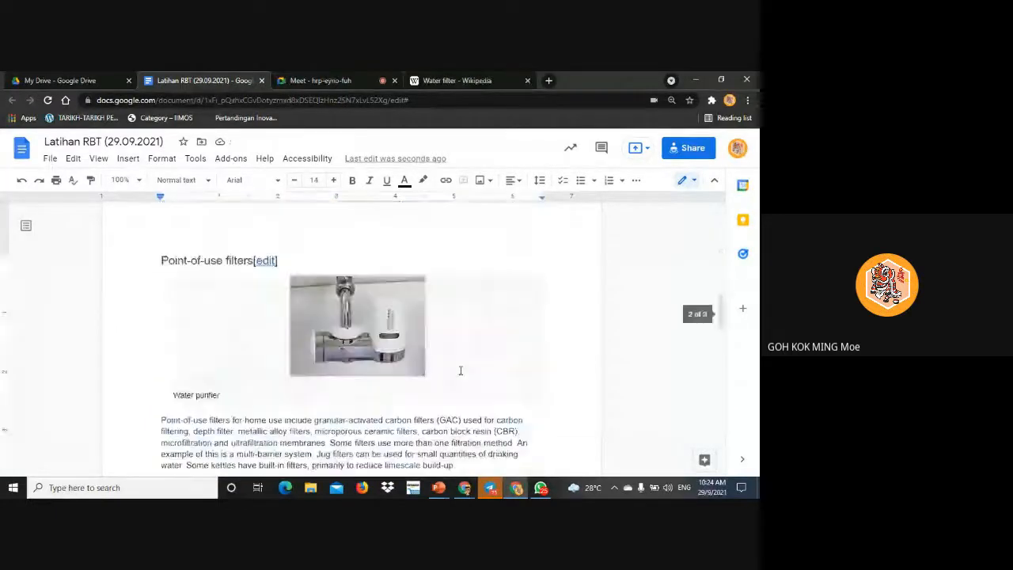
{"action": "scroll", "coordinate": [460, 368], "scroll_direction": "up", "scroll_amount": 10}
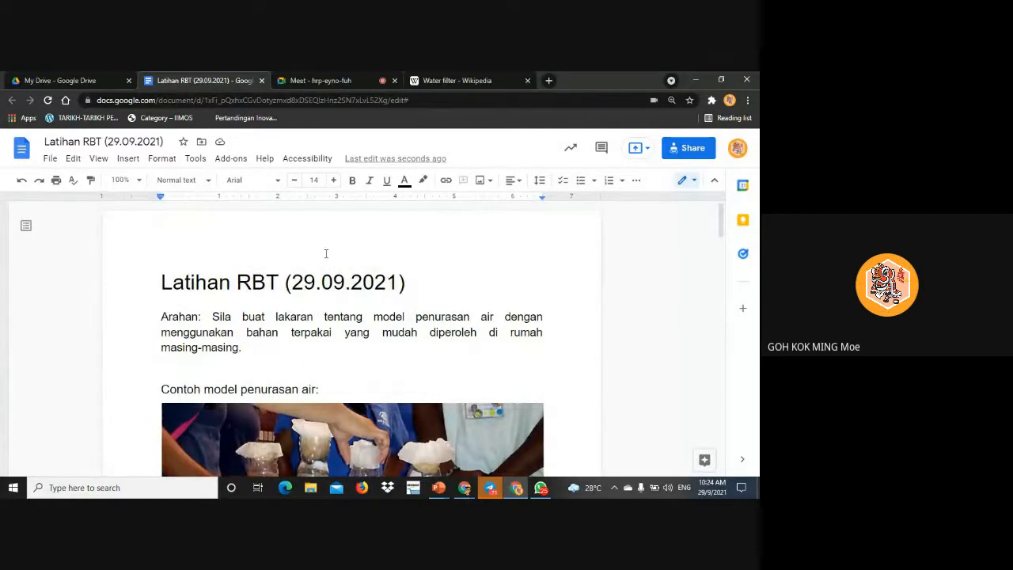
{"action": "left_click", "coordinate": [100, 159]}
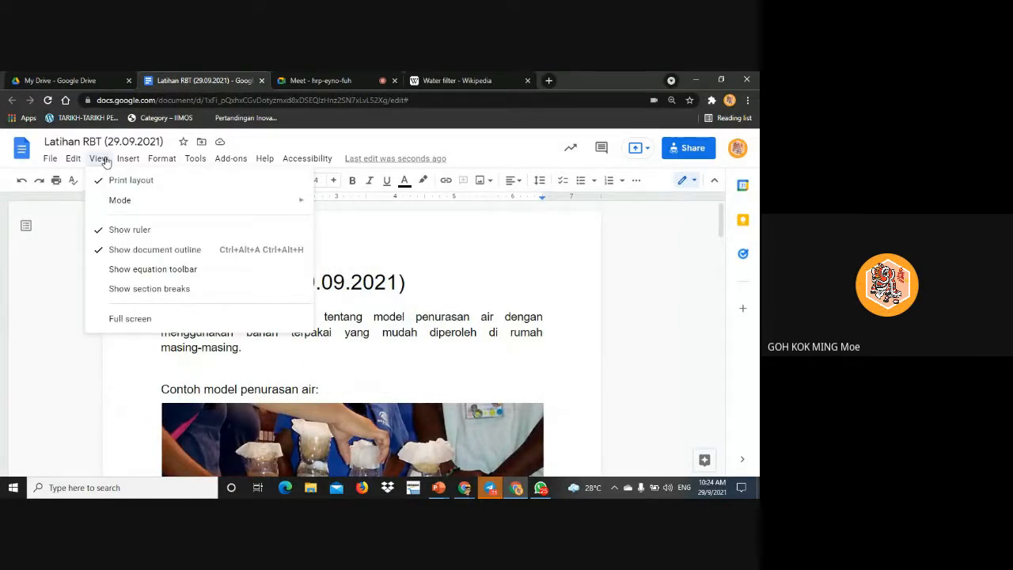
{"action": "mouse_move", "coordinate": [127, 159]}
{"action": "scroll", "coordinate": [205, 296], "scroll_direction": "down", "scroll_amount": 1}
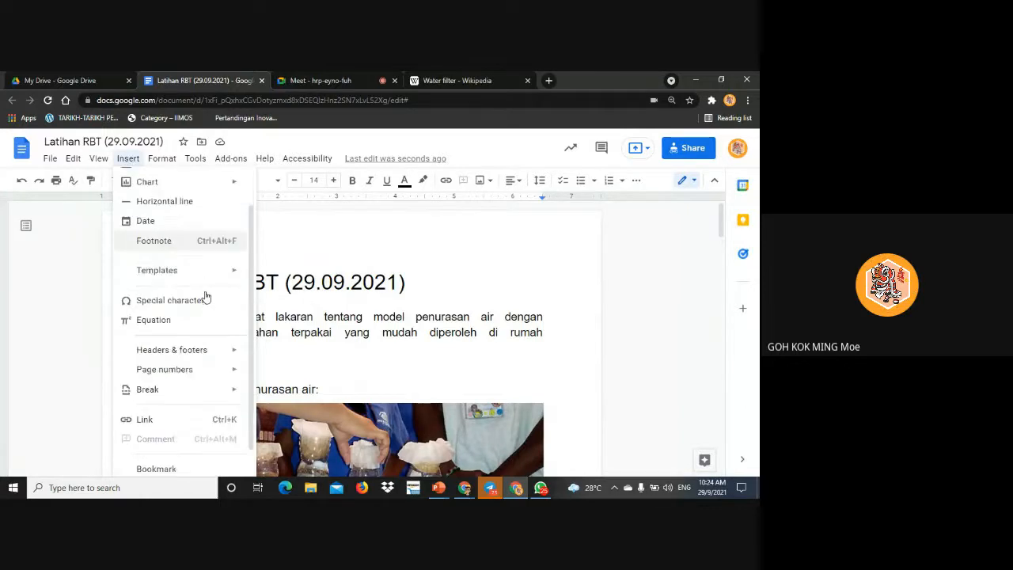
{"action": "scroll", "coordinate": [205, 296], "scroll_direction": "down", "scroll_amount": 1}
{"action": "scroll", "coordinate": [181, 274], "scroll_direction": "up", "scroll_amount": 3}
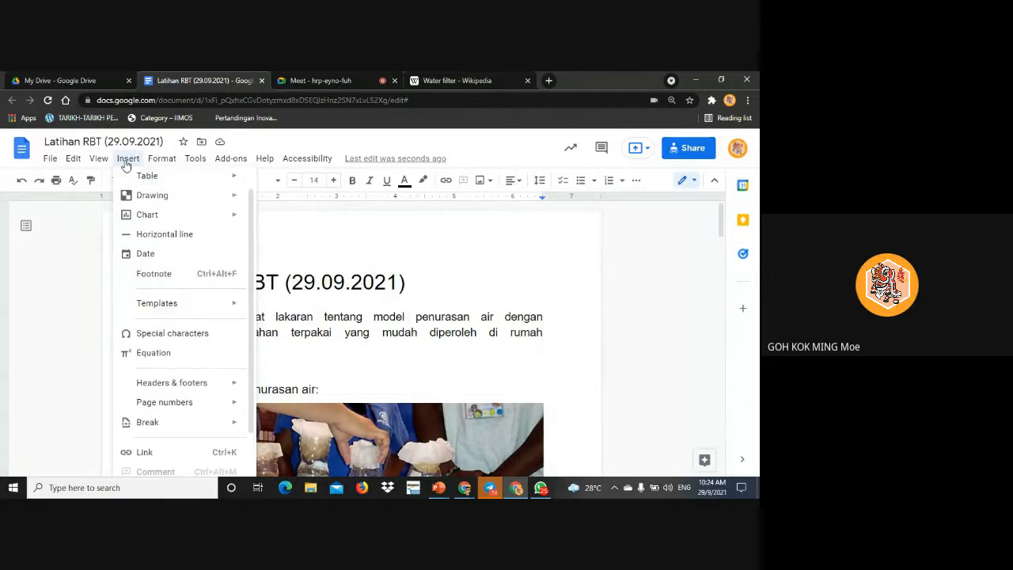
{"action": "scroll", "coordinate": [222, 206], "scroll_direction": "down", "scroll_amount": 1}
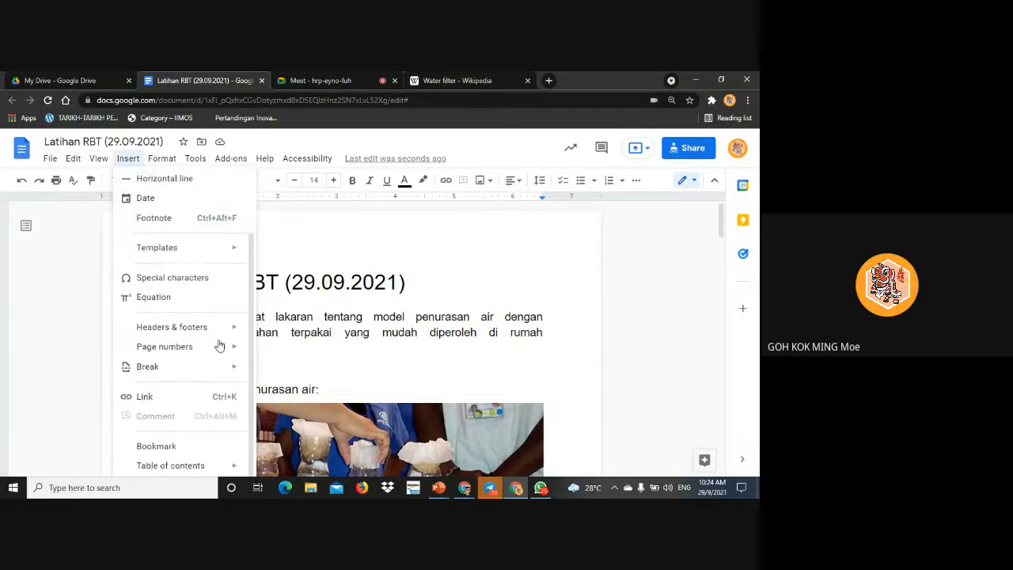
{"action": "mouse_move", "coordinate": [189, 476]}
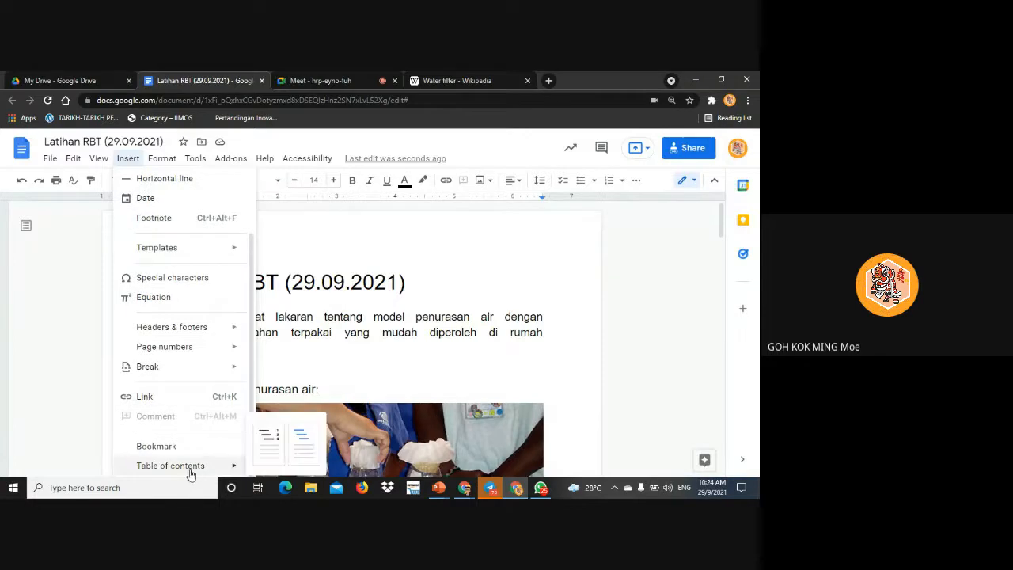
{"action": "scroll", "coordinate": [190, 468], "scroll_direction": "up", "scroll_amount": 3}
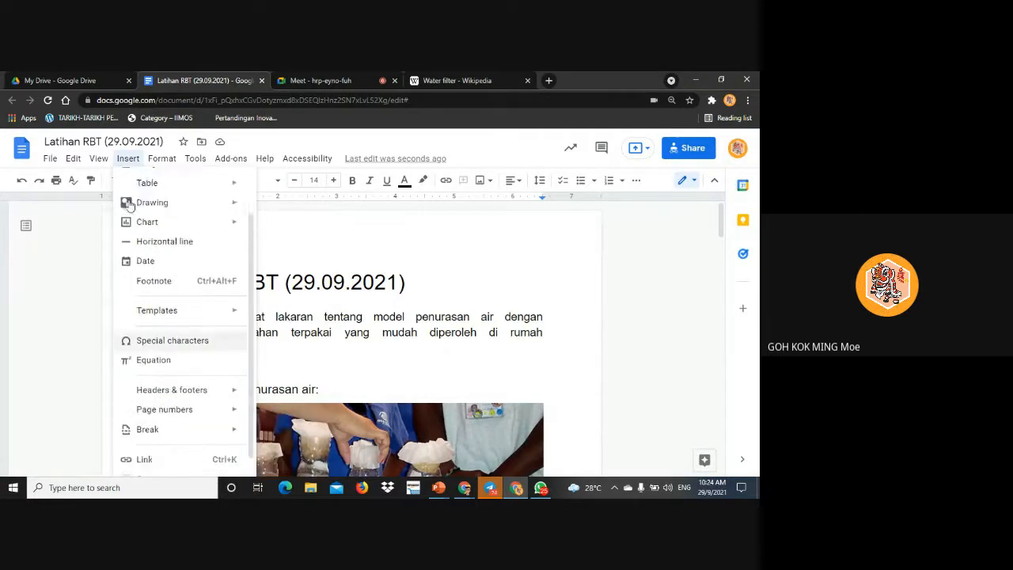
{"action": "scroll", "coordinate": [208, 352], "scroll_direction": "down", "scroll_amount": 2}
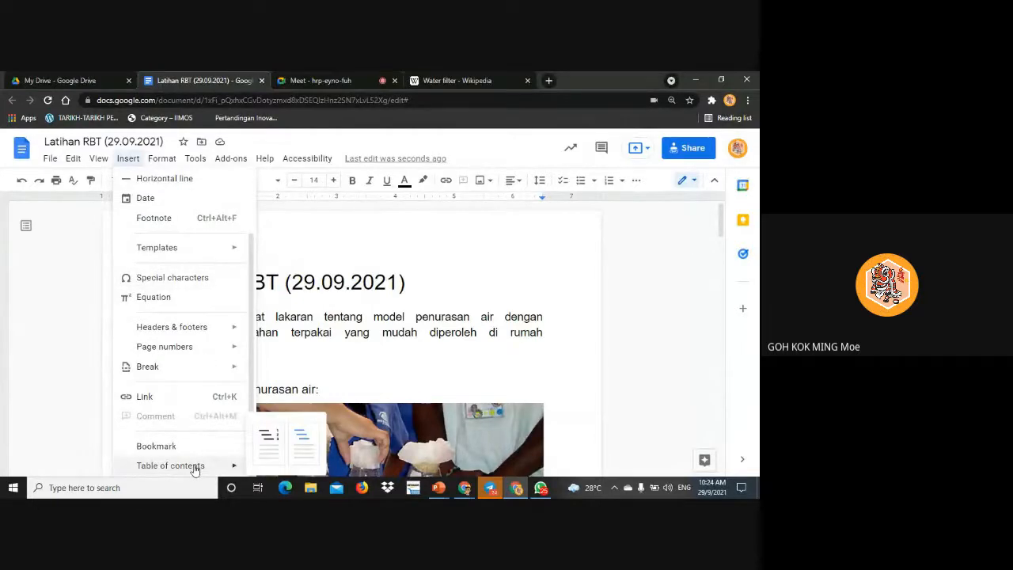
{"action": "left_click", "coordinate": [307, 441]}
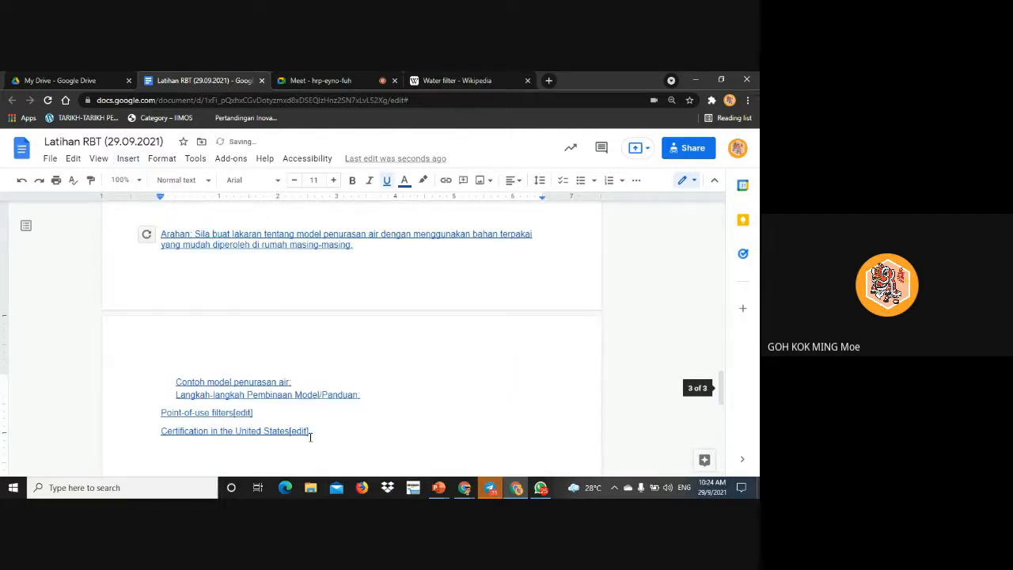
{"action": "scroll", "coordinate": [311, 436], "scroll_direction": "up", "scroll_amount": 1}
{"action": "scroll", "coordinate": [312, 437], "scroll_direction": "down", "scroll_amount": 1}
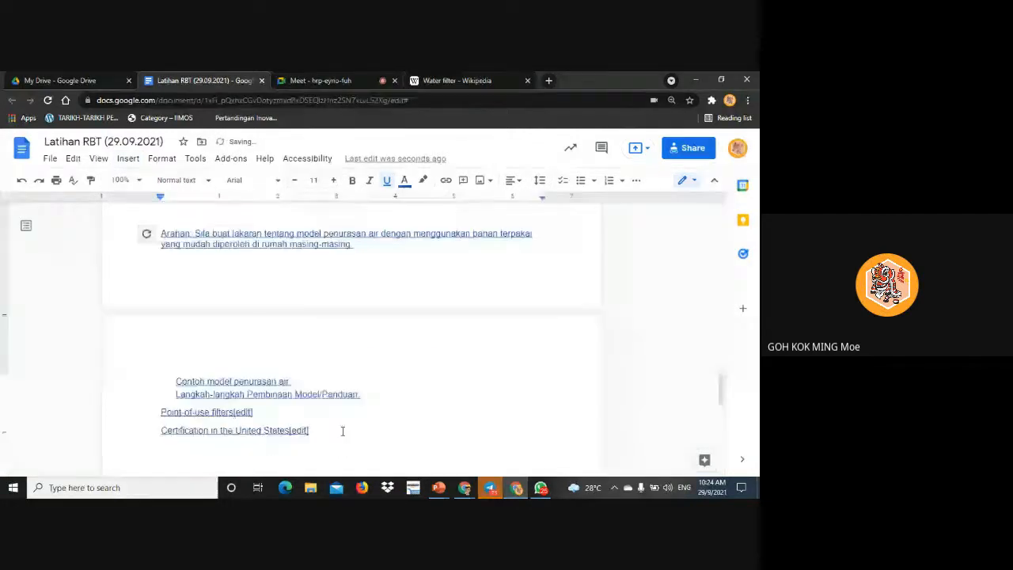
Clear the table of contents entries at the document's end, and undo both the deletion and the table's insertion
{"action": "left_click_drag", "start_coordinate": [343, 431], "coordinate": [148, 236]}
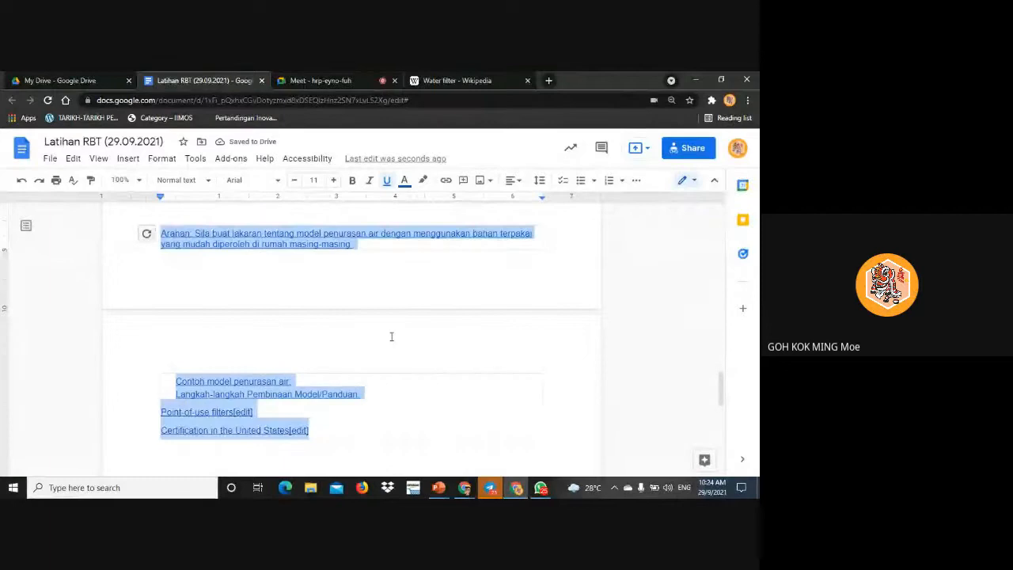
{"action": "key", "text": "BackSpace"}
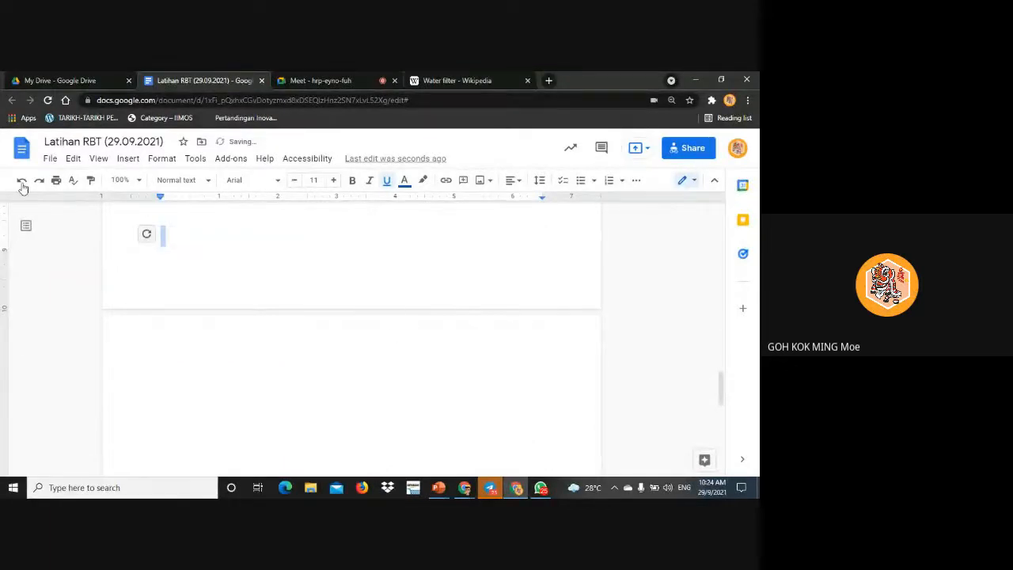
{"action": "left_click", "coordinate": [21, 180]}
{"action": "left_click", "coordinate": [19, 182]}
Add a blank line between the document title and the "Arahan" paragraph and insert a table of contents with blue links there
{"action": "scroll", "coordinate": [135, 276], "scroll_direction": "up", "scroll_amount": 17}
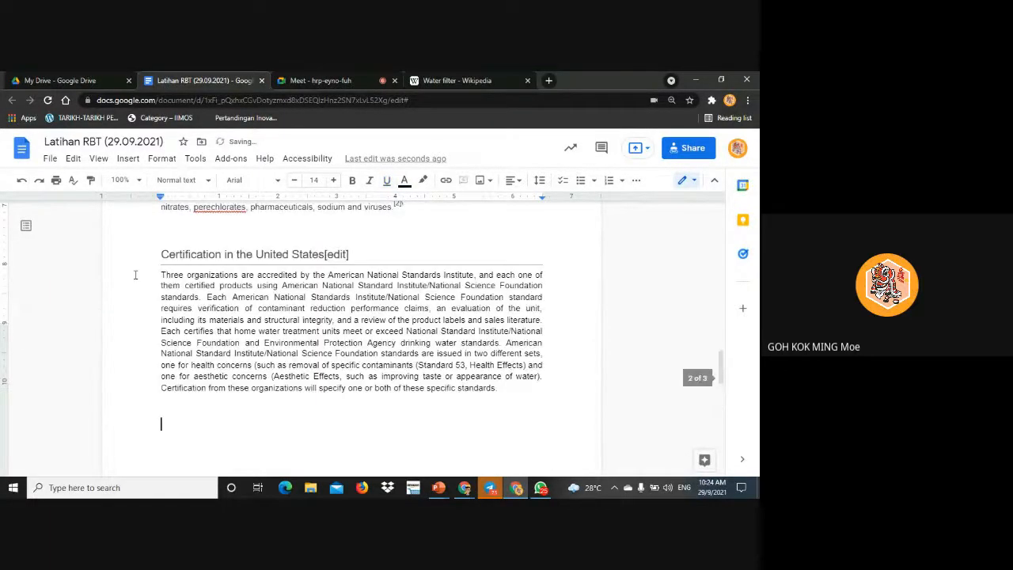
{"action": "scroll", "coordinate": [181, 317], "scroll_direction": "up", "scroll_amount": 3}
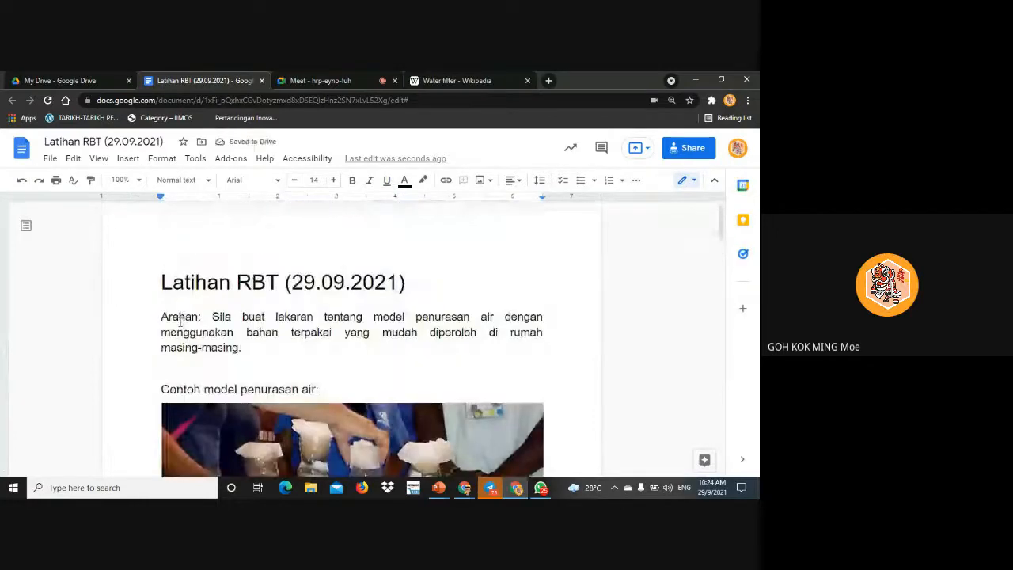
{"action": "left_click", "coordinate": [175, 365]}
{"action": "left_click", "coordinate": [167, 317]}
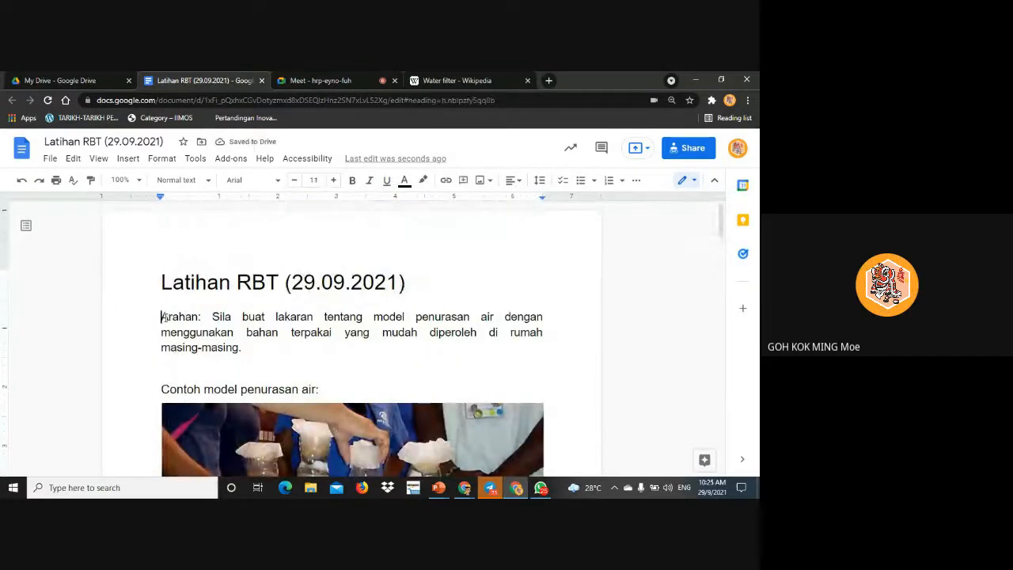
{"action": "key", "text": "Return"}
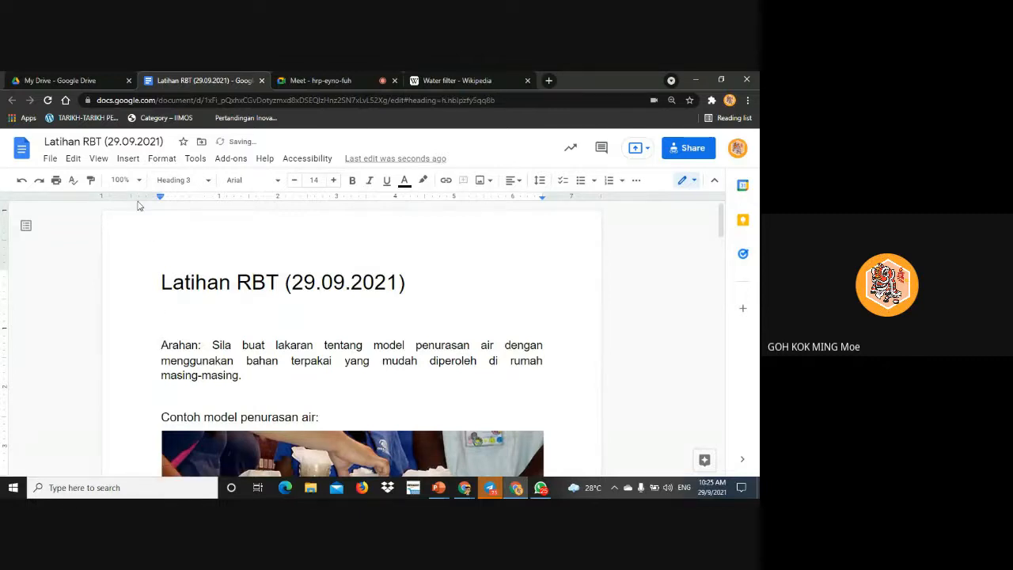
{"action": "left_click", "coordinate": [135, 161]}
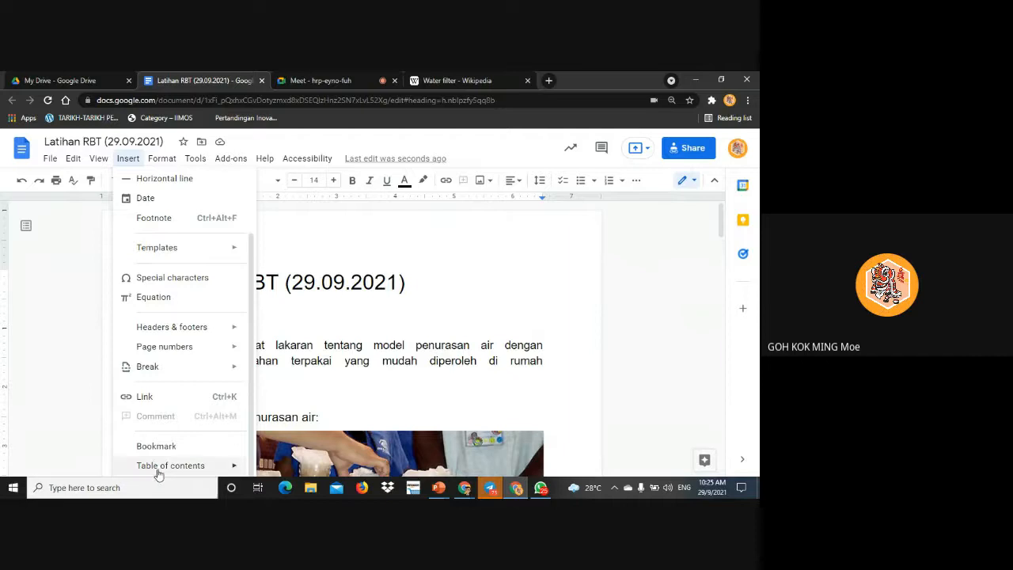
{"action": "left_click", "coordinate": [303, 437]}
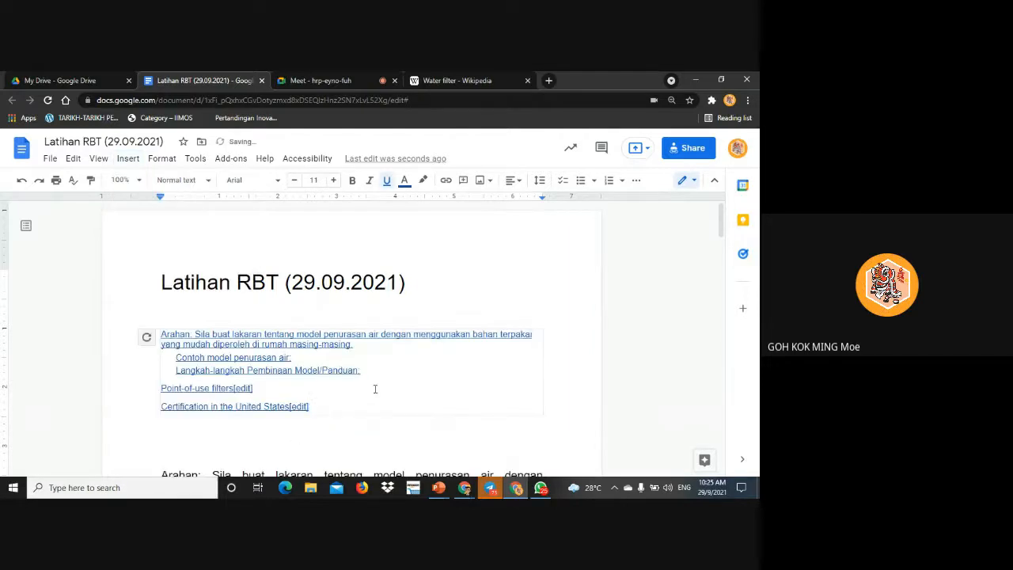
{"action": "scroll", "coordinate": [511, 323], "scroll_direction": "down", "scroll_amount": 2}
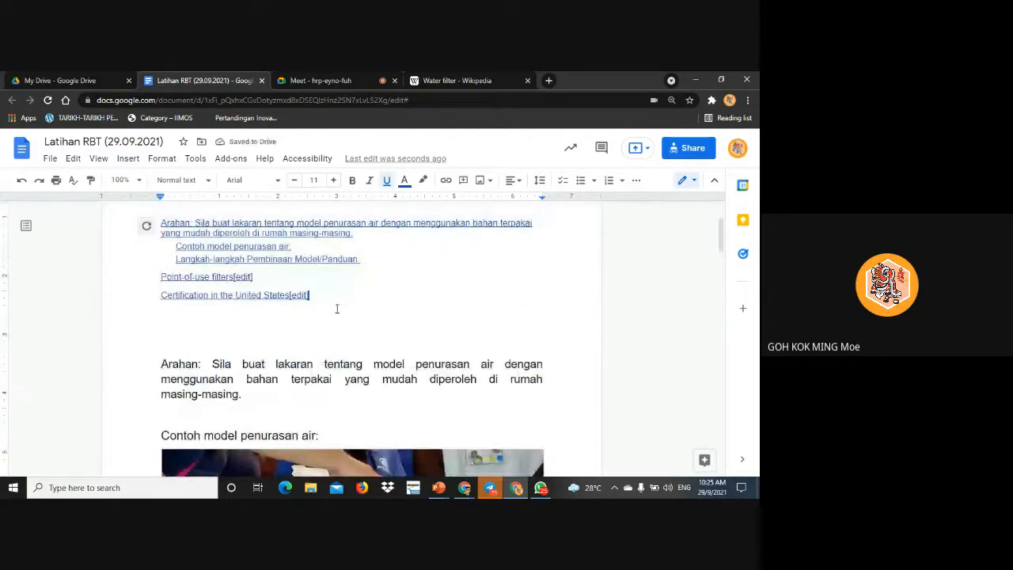
{"action": "scroll", "coordinate": [609, 272], "scroll_direction": "up", "scroll_amount": 1}
{"action": "left_click", "coordinate": [585, 239]}
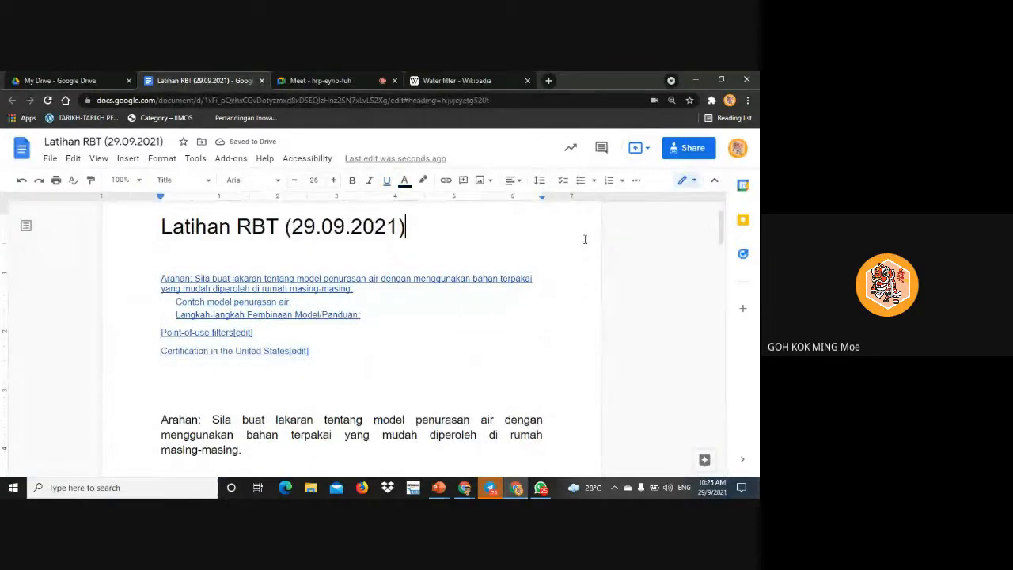
Follow the table of contents links to the "Arahan", "Contoh model penurasan air", "Langkah-langkah Pembinaan Model/Panduan" and "Point-of-use filters" headings
{"action": "left_click", "coordinate": [226, 279]}
{"action": "left_click", "coordinate": [231, 308]}
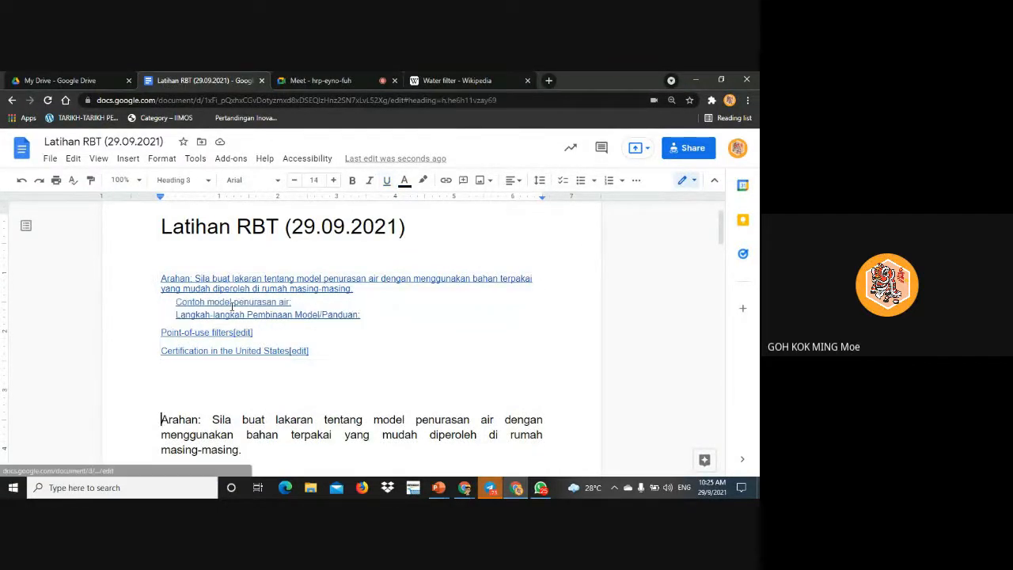
{"action": "left_click", "coordinate": [239, 301]}
{"action": "left_click", "coordinate": [251, 320]}
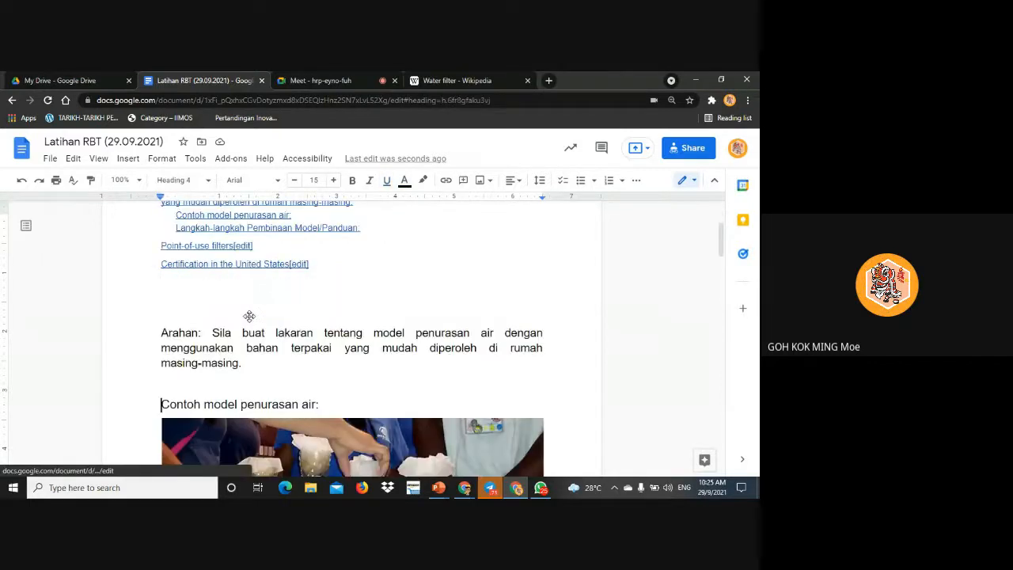
{"action": "scroll", "coordinate": [253, 312], "scroll_direction": "up", "scroll_amount": 2}
{"action": "left_click", "coordinate": [262, 303]}
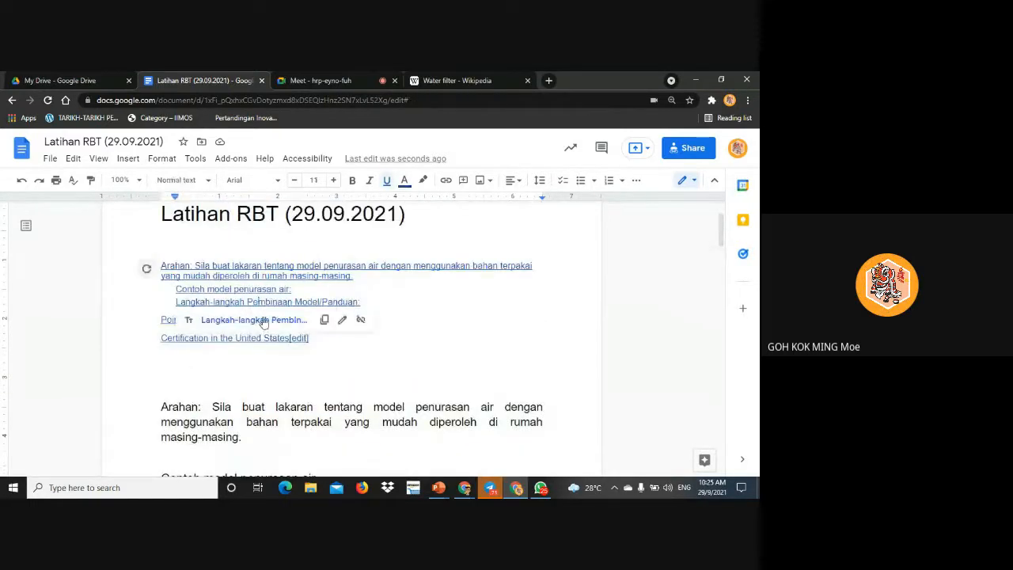
{"action": "left_click", "coordinate": [262, 319]}
{"action": "scroll", "coordinate": [263, 318], "scroll_direction": "up", "scroll_amount": 5}
{"action": "scroll", "coordinate": [263, 318], "scroll_direction": "up", "scroll_amount": 5}
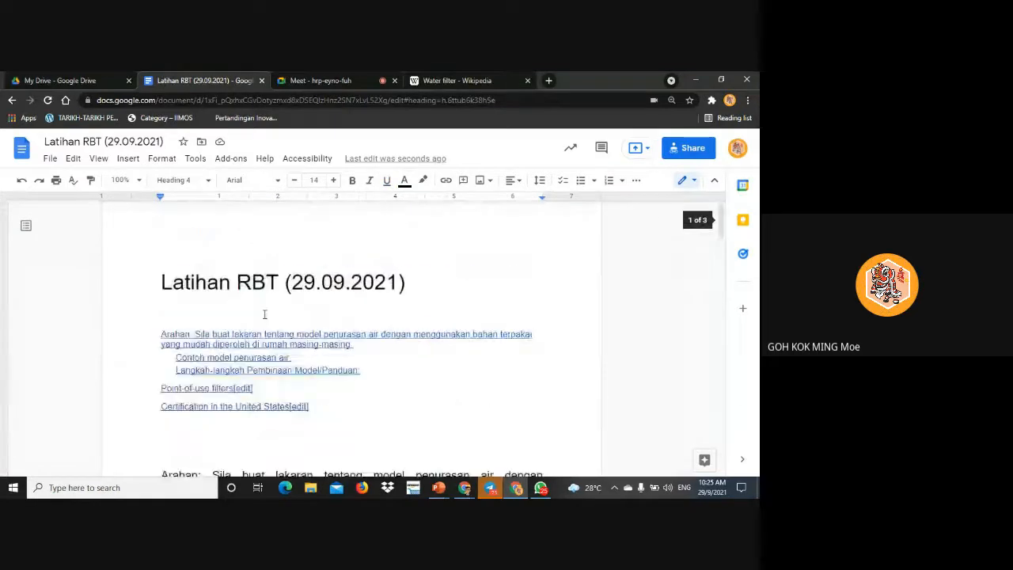
{"action": "left_click", "coordinate": [250, 388]}
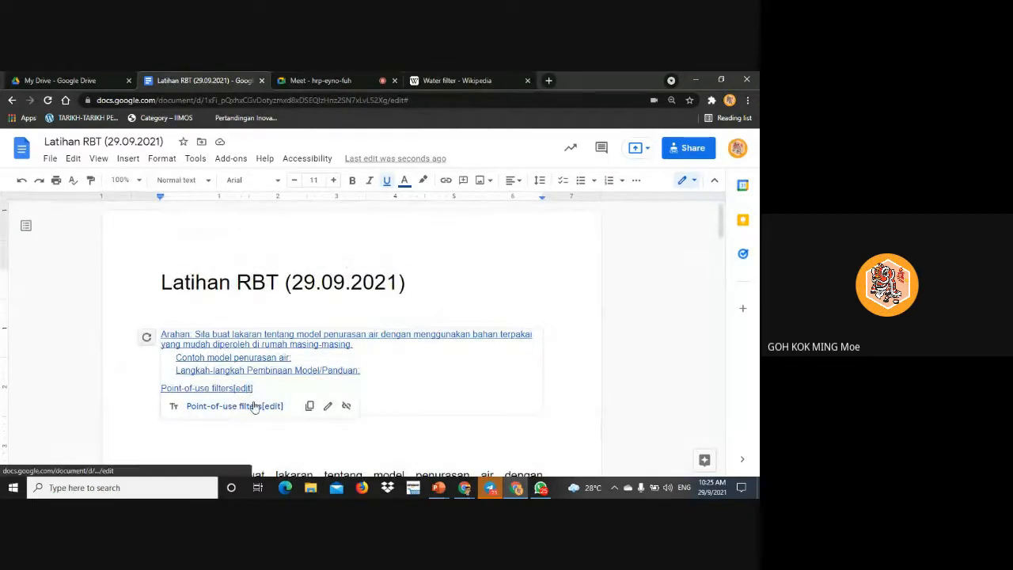
{"action": "left_click", "coordinate": [257, 406]}
Remove the surplus blank lines between the numbered steps list and the "Point-of-use filters" heading
{"action": "scroll", "coordinate": [283, 368], "scroll_direction": "down", "scroll_amount": 5}
{"action": "scroll", "coordinate": [287, 369], "scroll_direction": "down", "scroll_amount": 3}
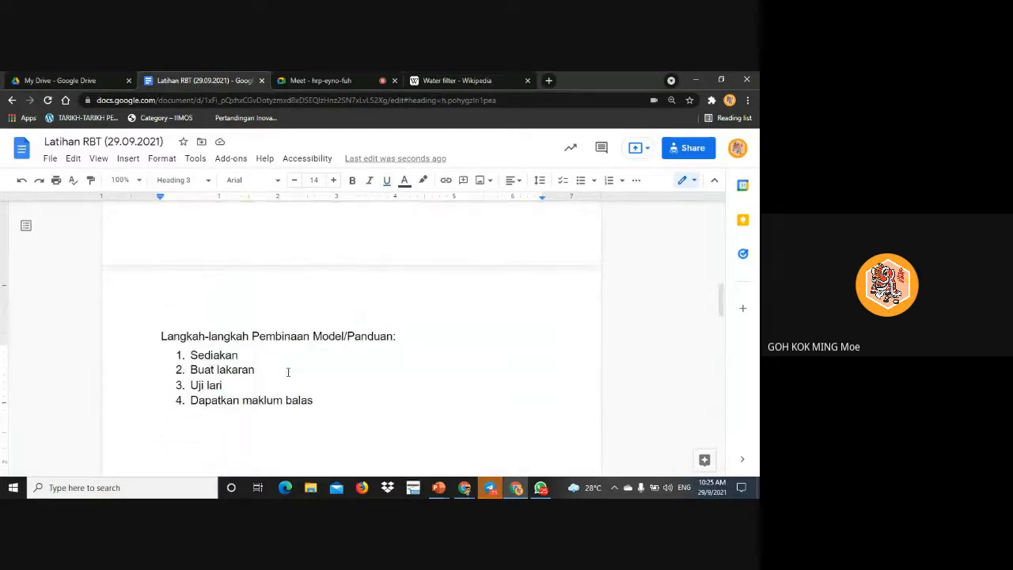
{"action": "left_click_drag", "start_coordinate": [262, 364], "coordinate": [251, 301]}
{"action": "left_click", "coordinate": [258, 338]}
{"action": "key", "text": "BackSpace"}
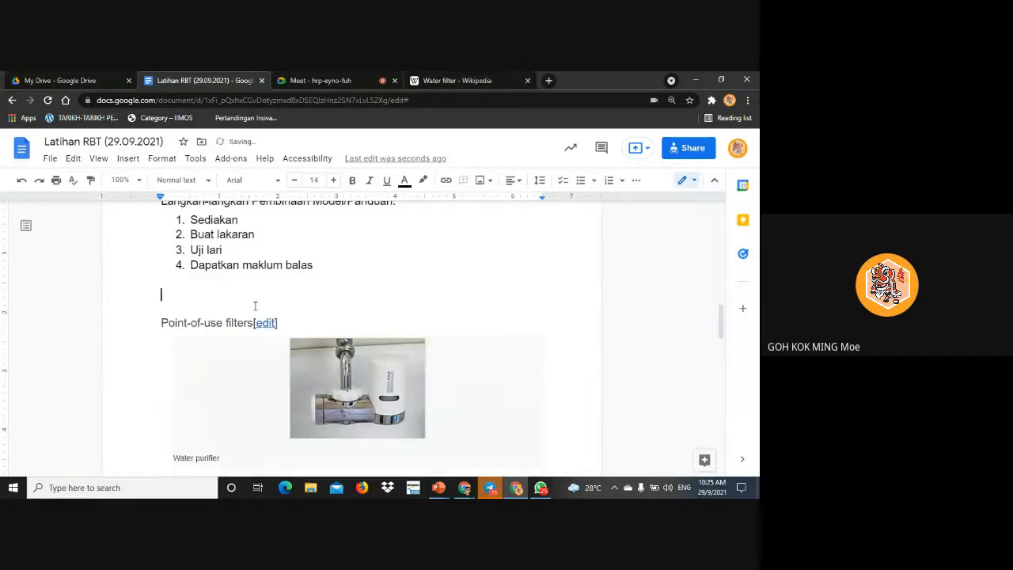
{"action": "key", "text": "BackSpace"}
Return to the start of the document and show the document outline beside the page
{"action": "left_click_drag", "start_coordinate": [722, 326], "coordinate": [722, 221]}
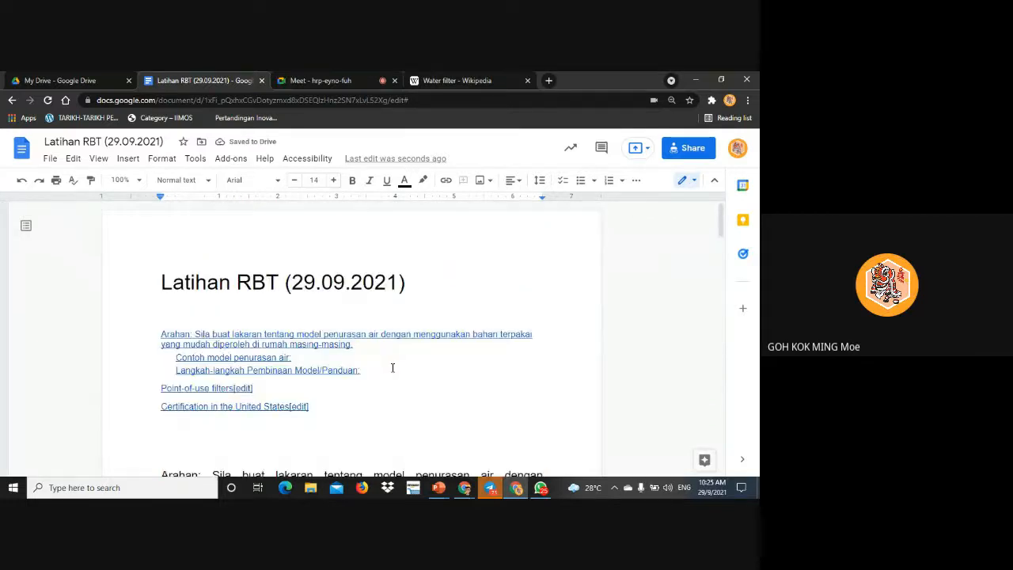
{"action": "left_click", "coordinate": [101, 159]}
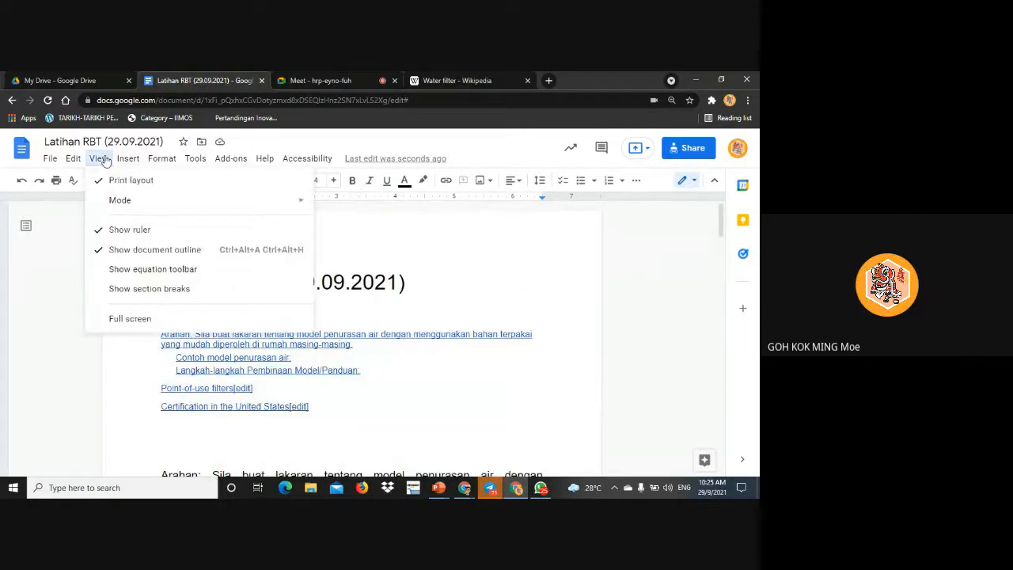
{"action": "left_click", "coordinate": [134, 251]}
{"action": "left_click", "coordinate": [100, 159]}
{"action": "left_click", "coordinate": [146, 250]}
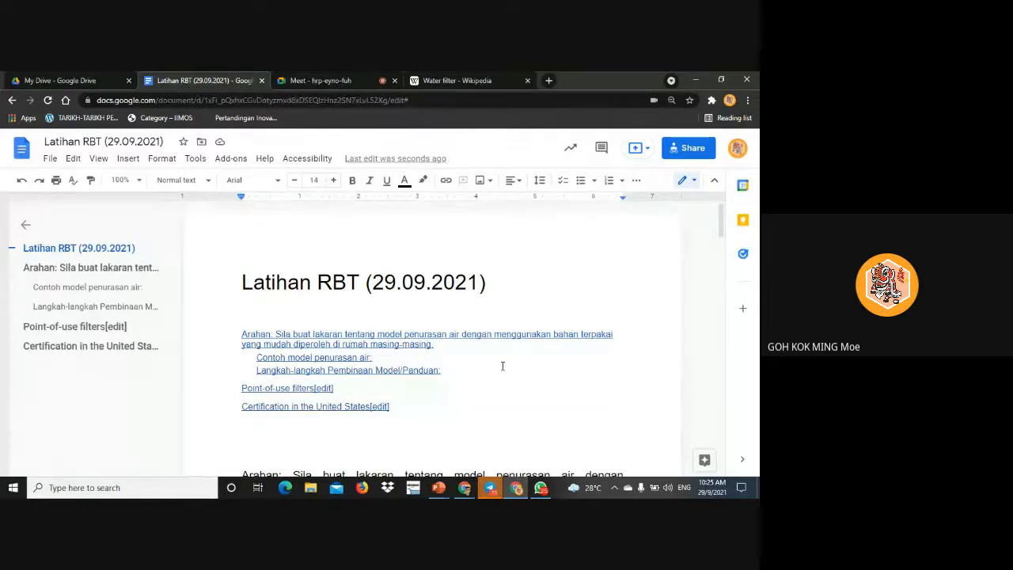
Use the outline to visit the "Point-of-use filters", "Certification in the United States" and "Arahan" headings and the document title
{"action": "left_click", "coordinate": [79, 330]}
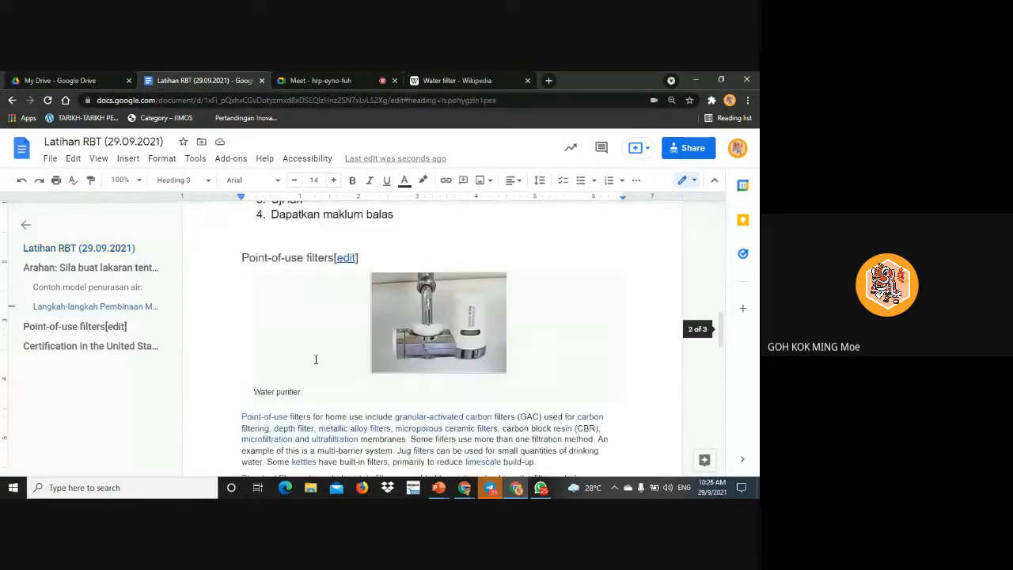
{"action": "left_click", "coordinate": [117, 349]}
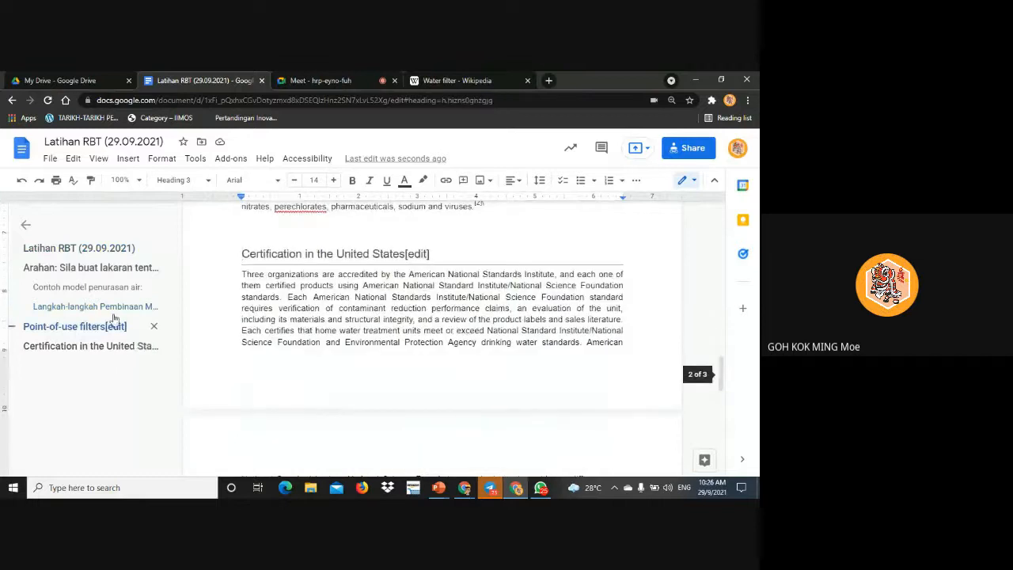
{"action": "left_click", "coordinate": [117, 274]}
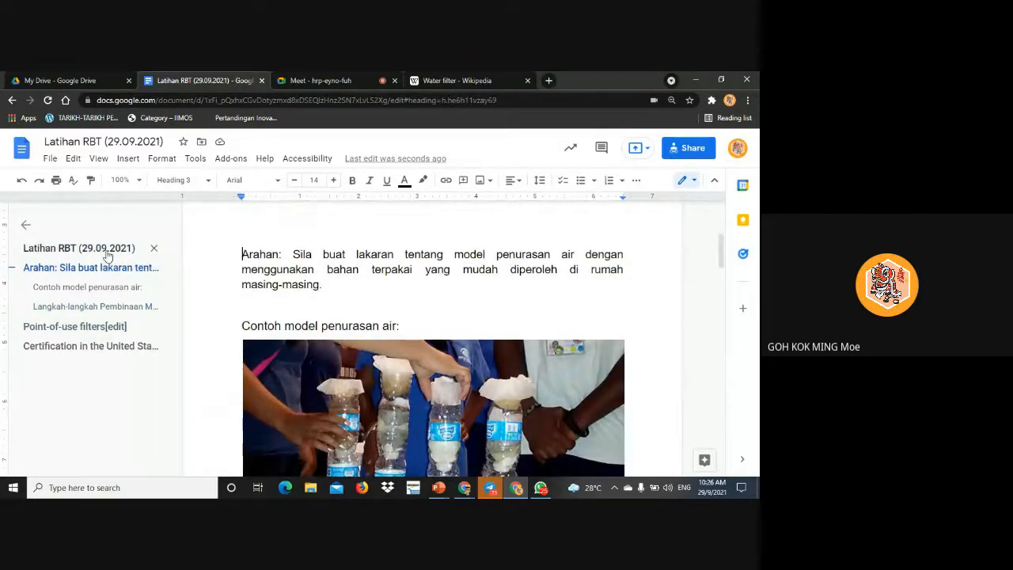
{"action": "left_click", "coordinate": [103, 250]}
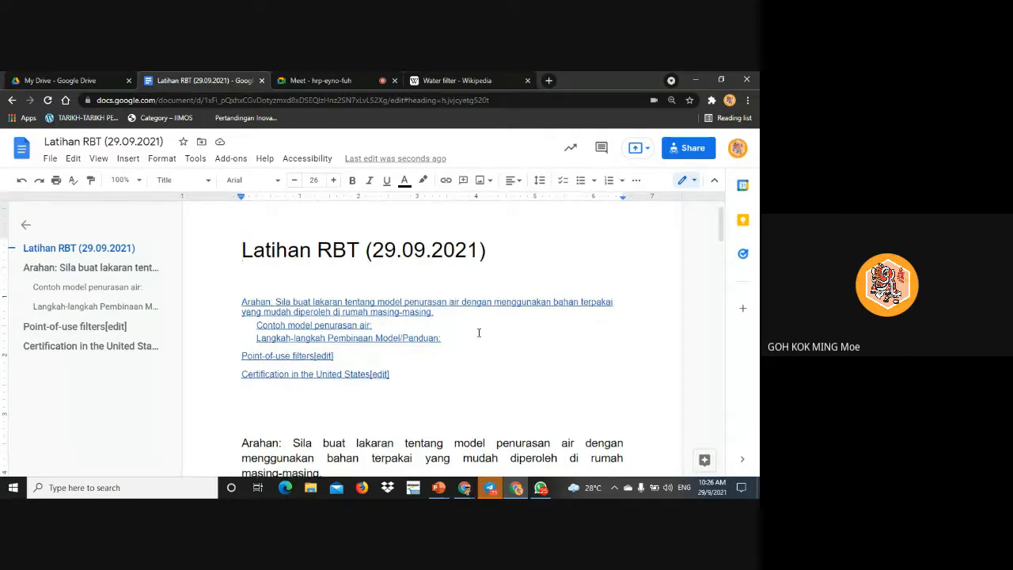
Look through the document's pages from the title down to the end of the last section
{"action": "scroll", "coordinate": [477, 331], "scroll_direction": "down", "scroll_amount": 10}
{"action": "scroll", "coordinate": [480, 328], "scroll_direction": "up", "scroll_amount": 5}
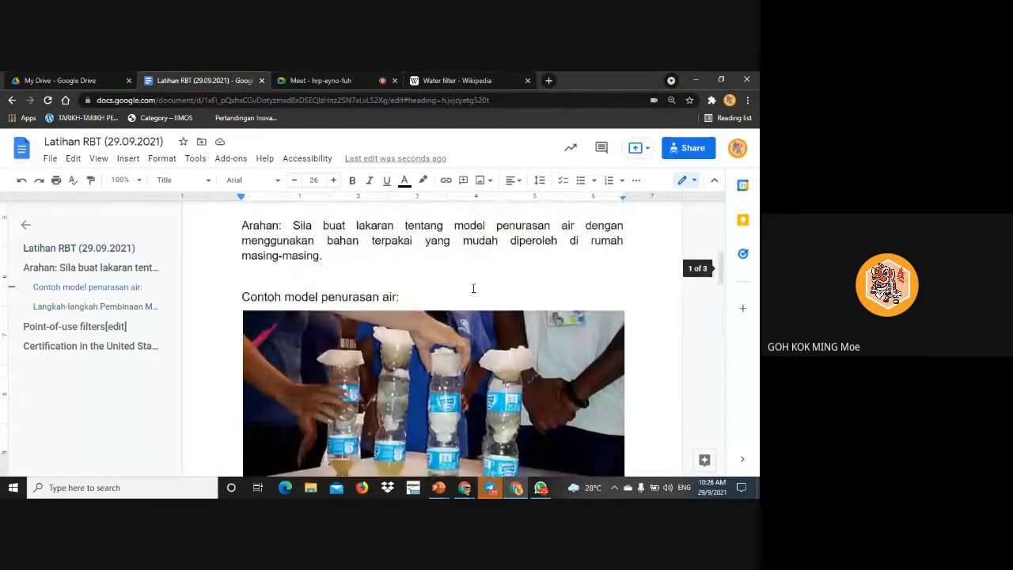
{"action": "scroll", "coordinate": [474, 292], "scroll_direction": "down", "scroll_amount": 7}
{"action": "scroll", "coordinate": [492, 305], "scroll_direction": "down", "scroll_amount": 5}
{"action": "scroll", "coordinate": [493, 303], "scroll_direction": "up", "scroll_amount": 4}
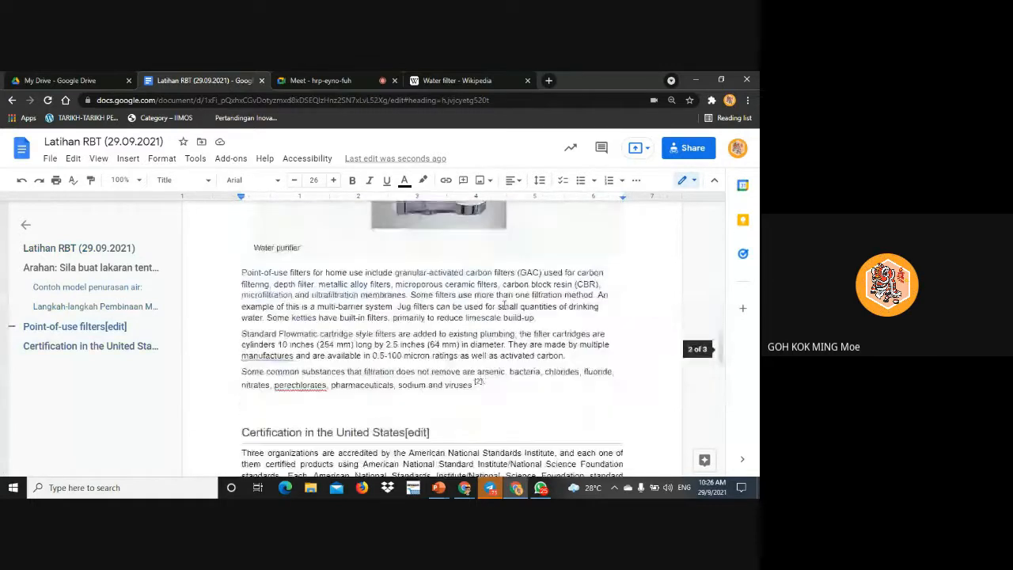
{"action": "scroll", "coordinate": [503, 310], "scroll_direction": "down", "scroll_amount": 3}
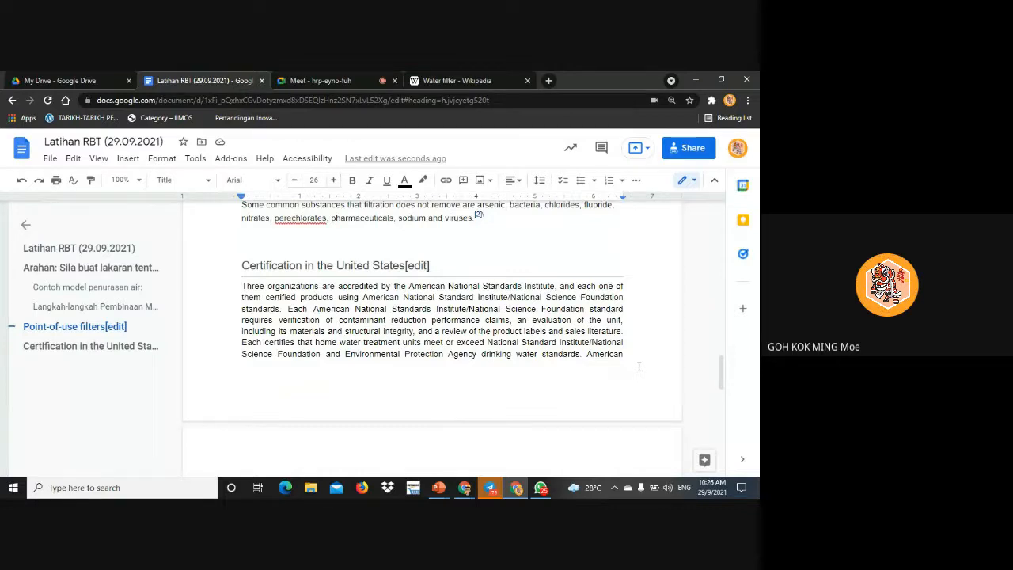
{"action": "scroll", "coordinate": [638, 356], "scroll_direction": "up", "scroll_amount": 10}
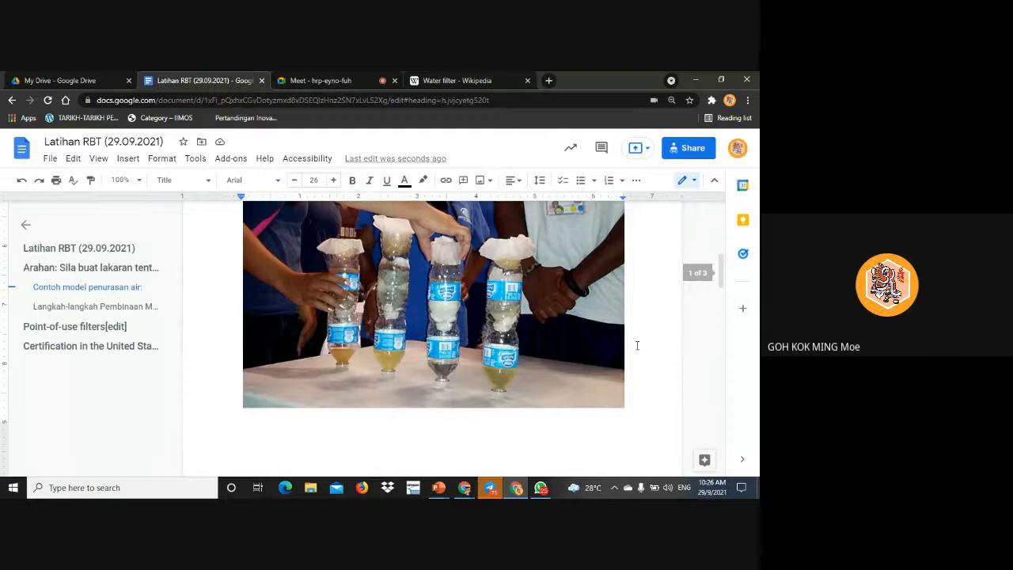
{"action": "scroll", "coordinate": [625, 342], "scroll_direction": "down", "scroll_amount": 15}
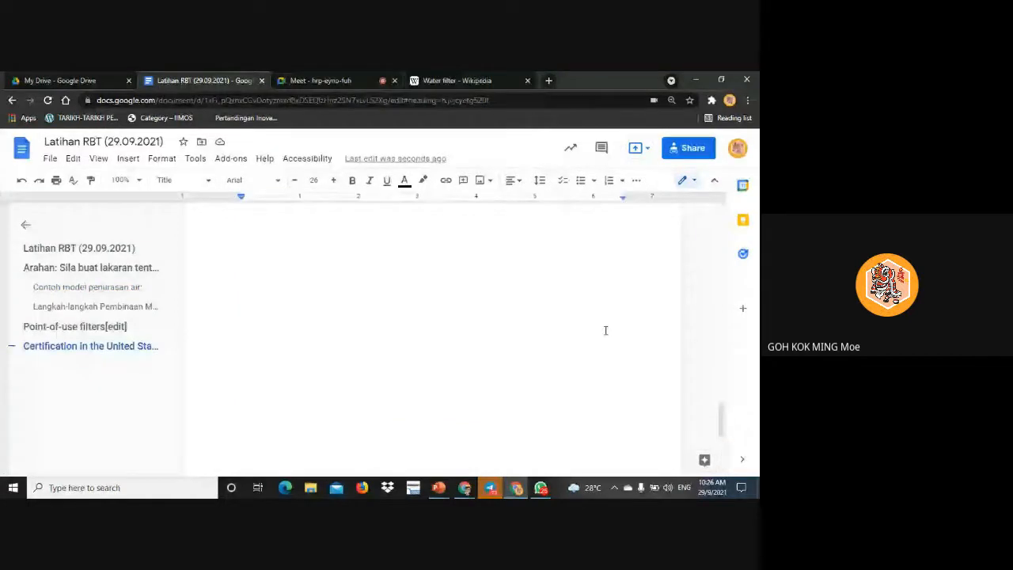
Switch to the Water filter page on Wikipedia and copy the "Water polishing" heading with its paragraph
{"action": "left_click", "coordinate": [456, 80]}
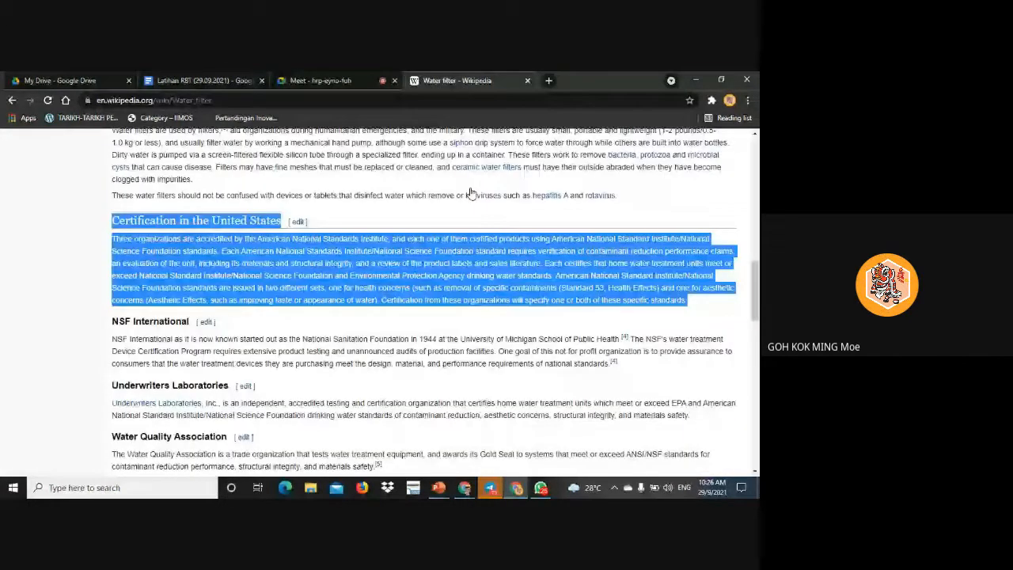
{"action": "scroll", "coordinate": [398, 342], "scroll_direction": "down", "scroll_amount": 3}
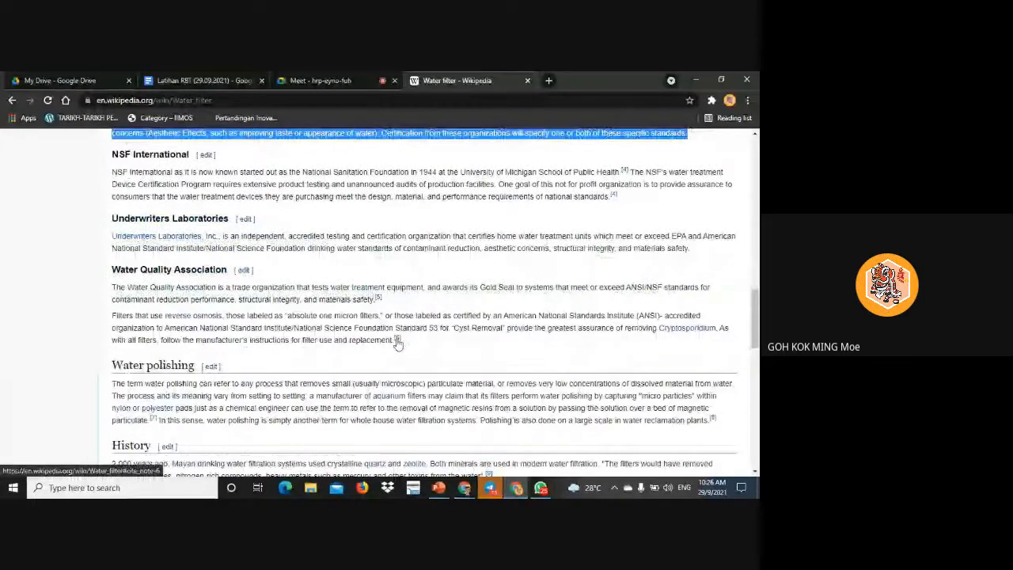
{"action": "scroll", "coordinate": [398, 342], "scroll_direction": "down", "scroll_amount": 2}
{"action": "left_click_drag", "start_coordinate": [718, 309], "coordinate": [80, 251]}
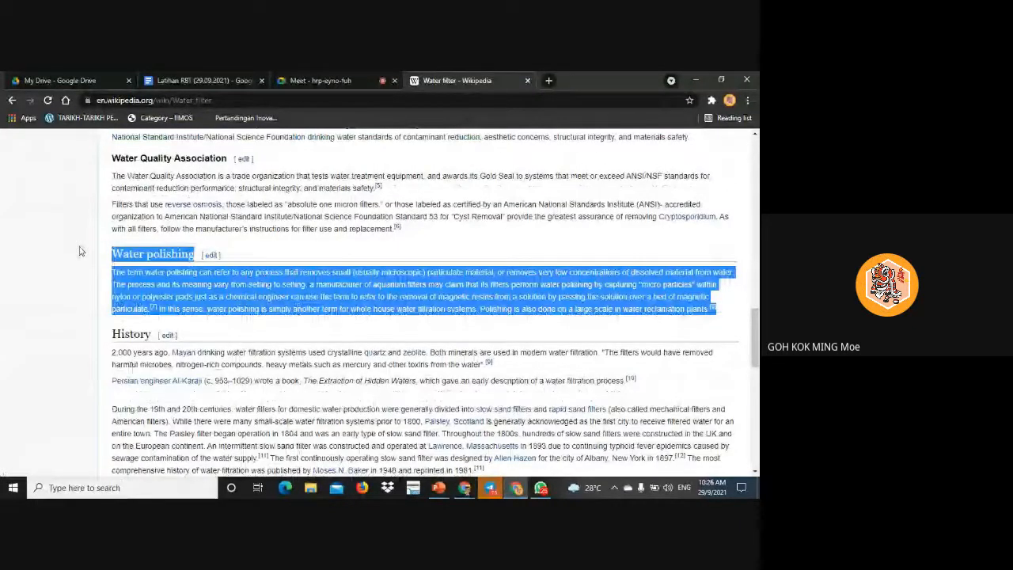
Return to the Latihan RBT document and paste the "Water polishing" section with its web formatting below the last paragraph
{"action": "left_click", "coordinate": [204, 81]}
{"action": "scroll", "coordinate": [619, 318], "scroll_direction": "down", "scroll_amount": 2}
{"action": "left_click", "coordinate": [620, 318]}
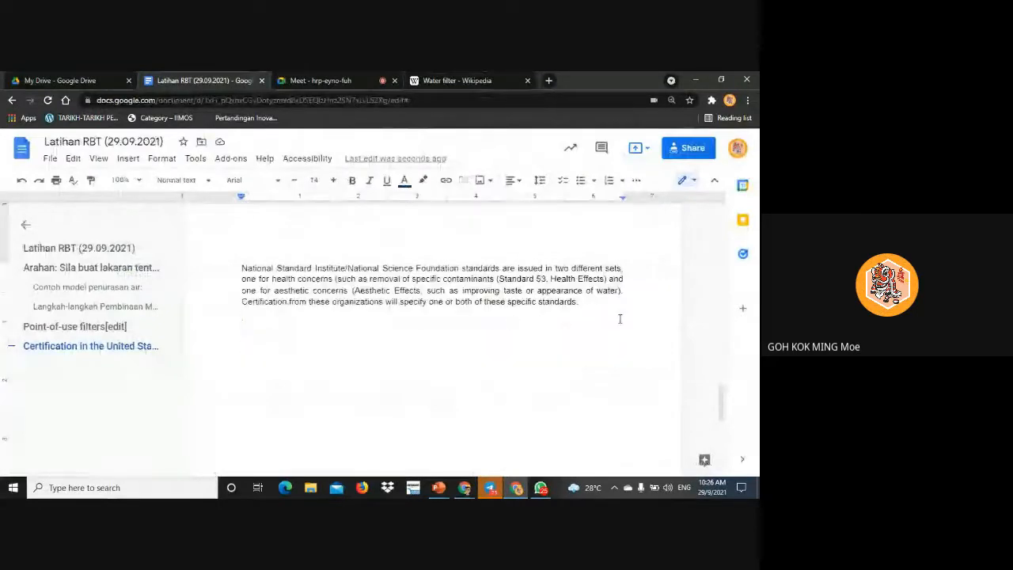
{"action": "type", "text": "Water polishing[edit] The term water polishing can refer to any process that removes small (usually microscopic) particulate material, or removes very low concentrations of dissolved material from water. The process and its meaning vary from setting to setting: a manufacturer of aquarium filters may claim that its filters perform water polishing by capturing \"micro particles\" within nylon or polyester pads just as a chemical engineer can use the term to refer to the removal of magnetic resins from a solution by passing the solution over a bed of magnetic particulate.[7] In this sense, water polishing is simply another term for whole house water filtration systems. Polishing is also done on a large scale in water reclamation plants.[8]"}
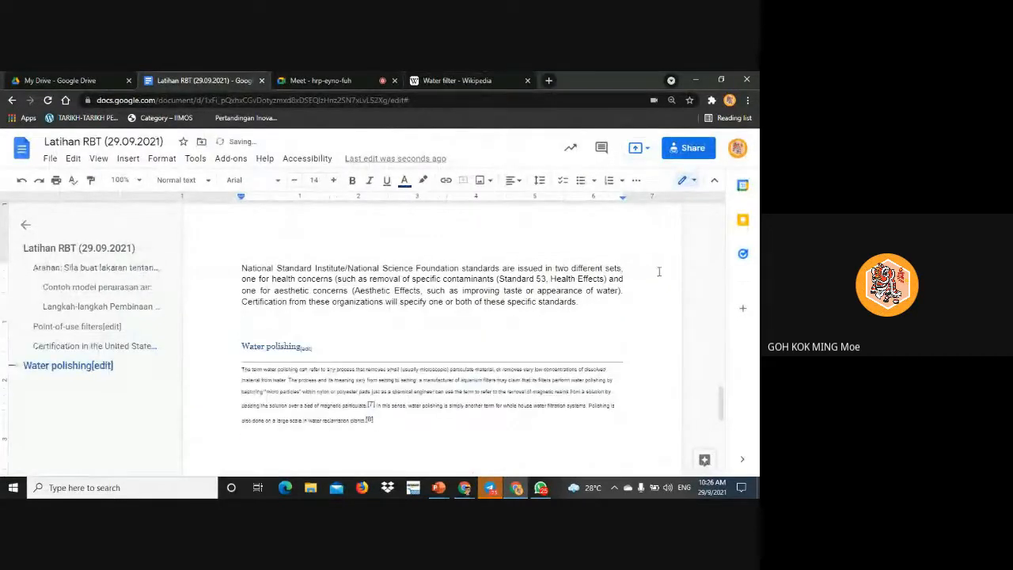
Apply the formatting of the "Certification in the United States" paragraph to the "Water polishing" body paragraph with Paint format
{"action": "scroll", "coordinate": [659, 272], "scroll_direction": "up", "scroll_amount": 3}
{"action": "left_click_drag", "start_coordinate": [579, 412], "coordinate": [234, 342]}
{"action": "scroll", "coordinate": [242, 311], "scroll_direction": "up", "scroll_amount": 3}
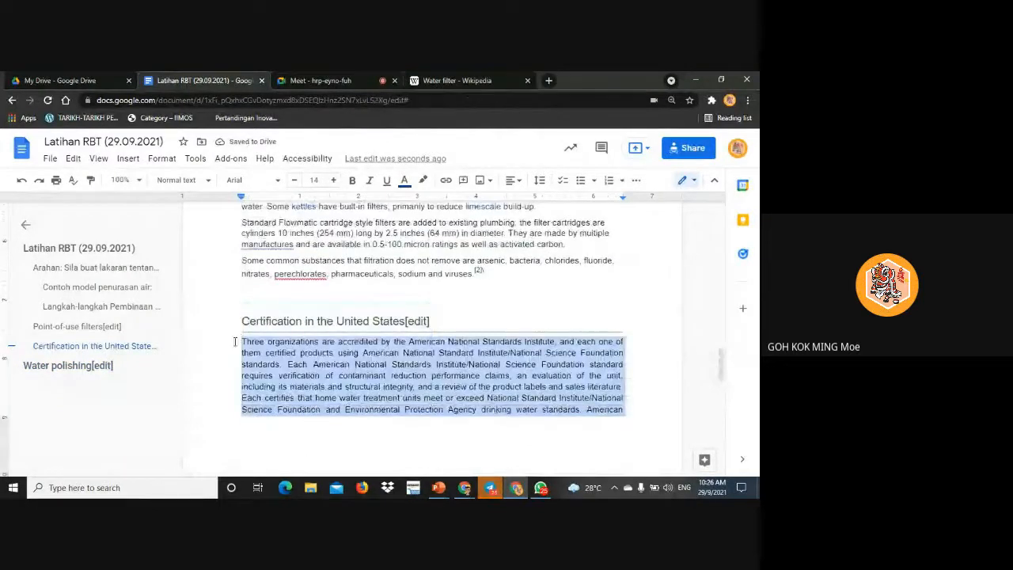
{"action": "left_click", "coordinate": [91, 179]}
{"action": "scroll", "coordinate": [311, 311], "scroll_direction": "down", "scroll_amount": 5}
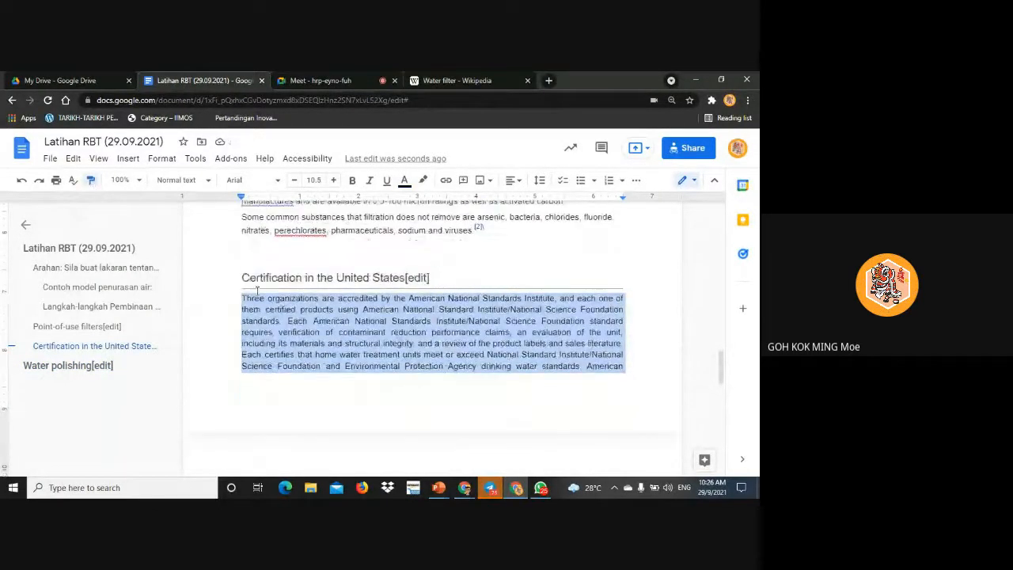
{"action": "mouse_move", "coordinate": [385, 309]}
{"action": "left_mouse_down"}
{"action": "mouse_move", "coordinate": [362, 311]}
{"action": "mouse_move", "coordinate": [242, 258]}
{"action": "left_mouse_up"}
Apply the Heading 2 style to the "Water polishing" heading and check the section
{"action": "triple_click", "coordinate": [317, 236]}
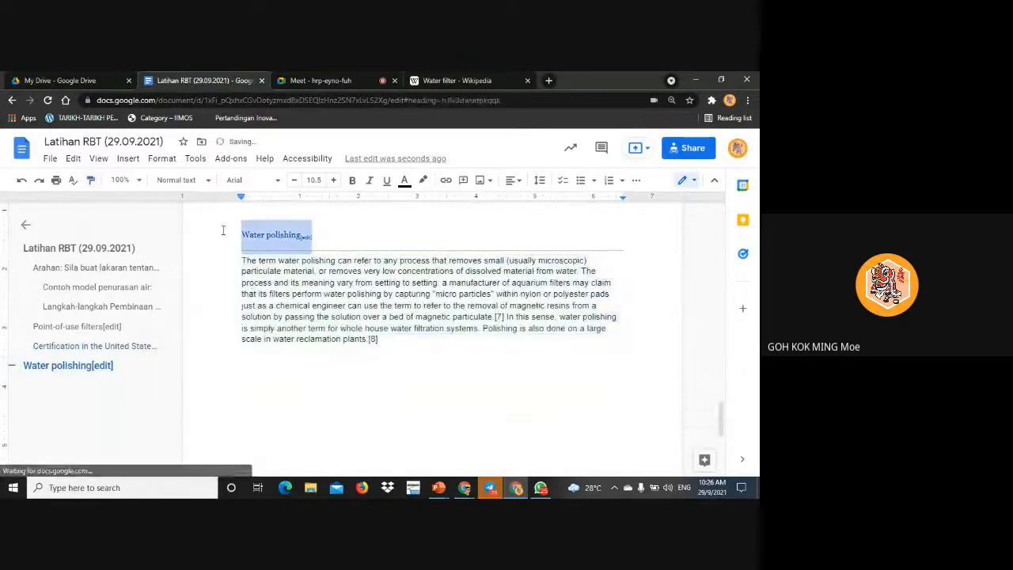
{"action": "left_click", "coordinate": [182, 180]}
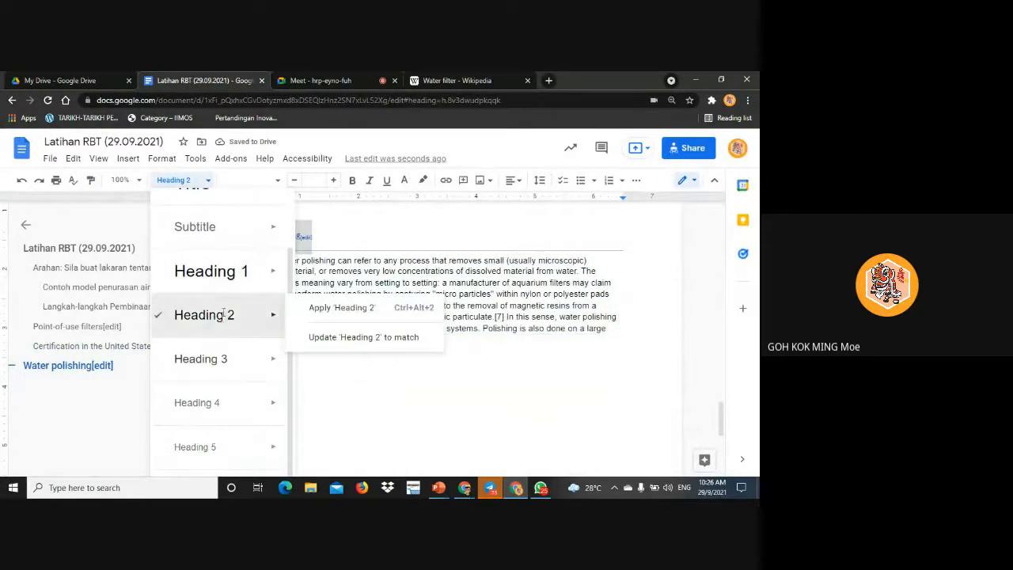
{"action": "left_click", "coordinate": [304, 306]}
{"action": "left_click", "coordinate": [334, 232]}
{"action": "scroll", "coordinate": [341, 265], "scroll_direction": "up", "scroll_amount": 4}
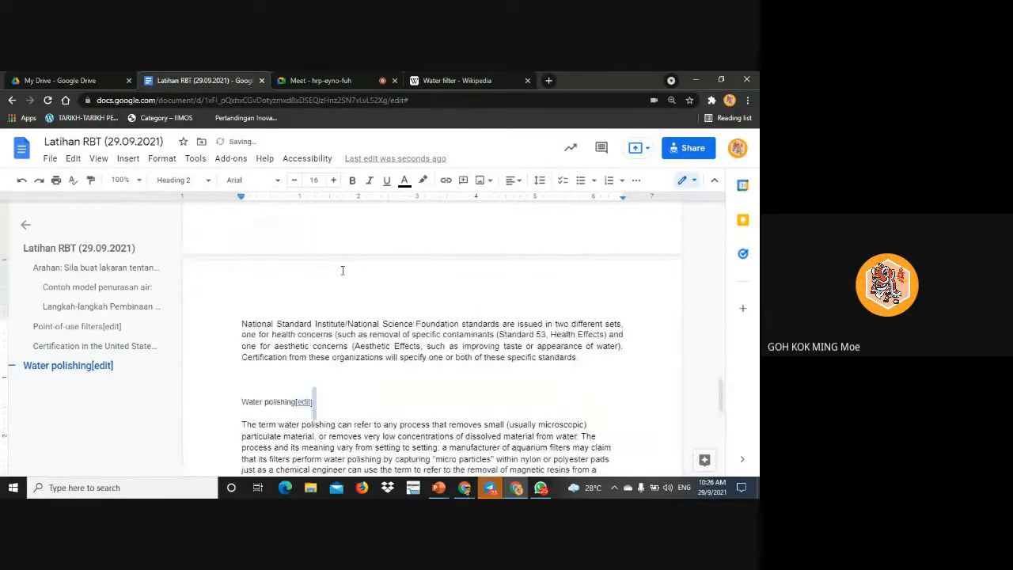
{"action": "scroll", "coordinate": [342, 270], "scroll_direction": "down", "scroll_amount": 6}
{"action": "scroll", "coordinate": [406, 280], "scroll_direction": "up", "scroll_amount": 1}
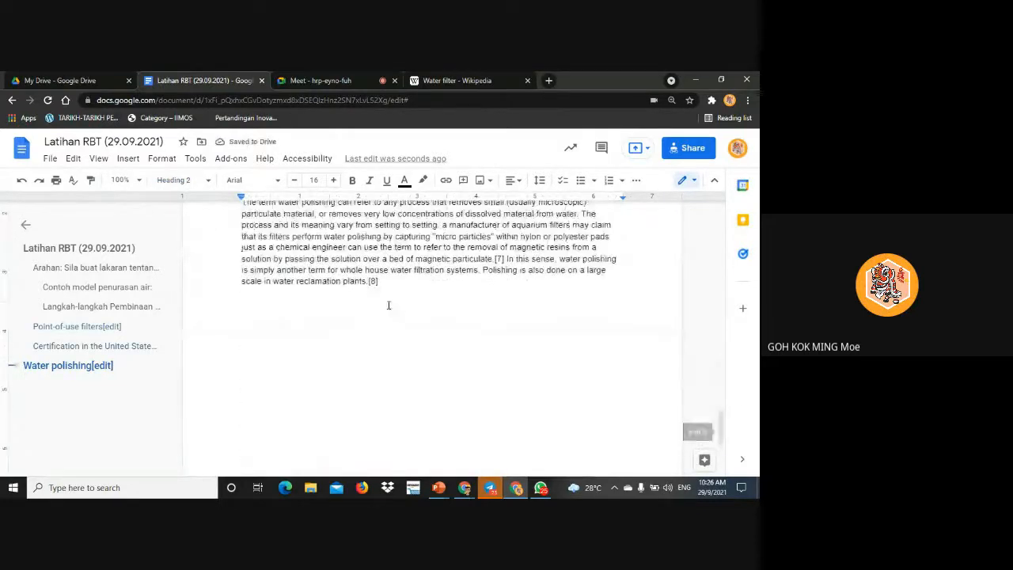
Delete the whole "Water polishing" section and paste it again in the same place without formatting
{"action": "left_click_drag", "start_coordinate": [381, 283], "coordinate": [245, 343]}
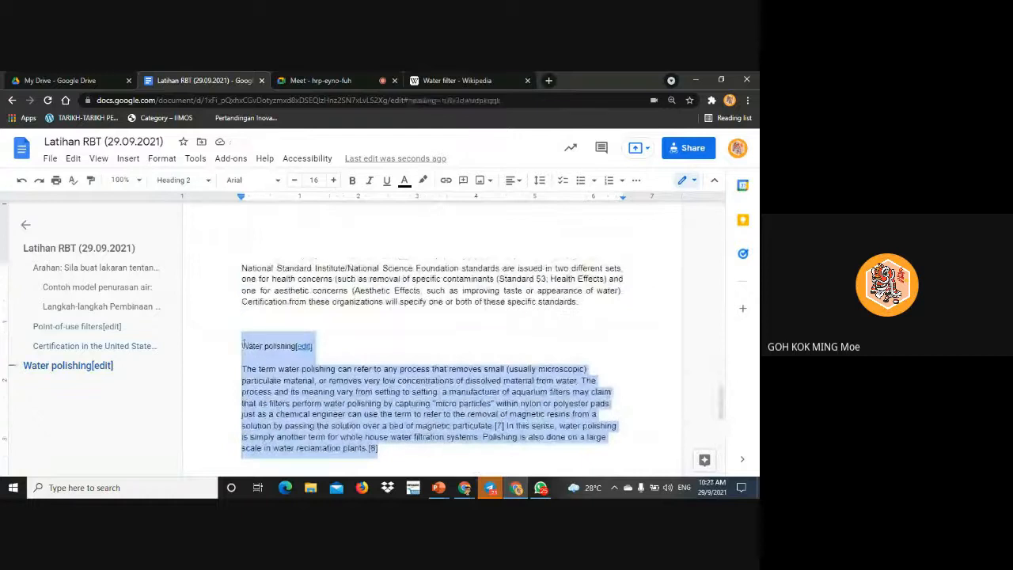
{"action": "key", "text": "Delete"}
{"action": "right_click", "coordinate": [250, 338]}
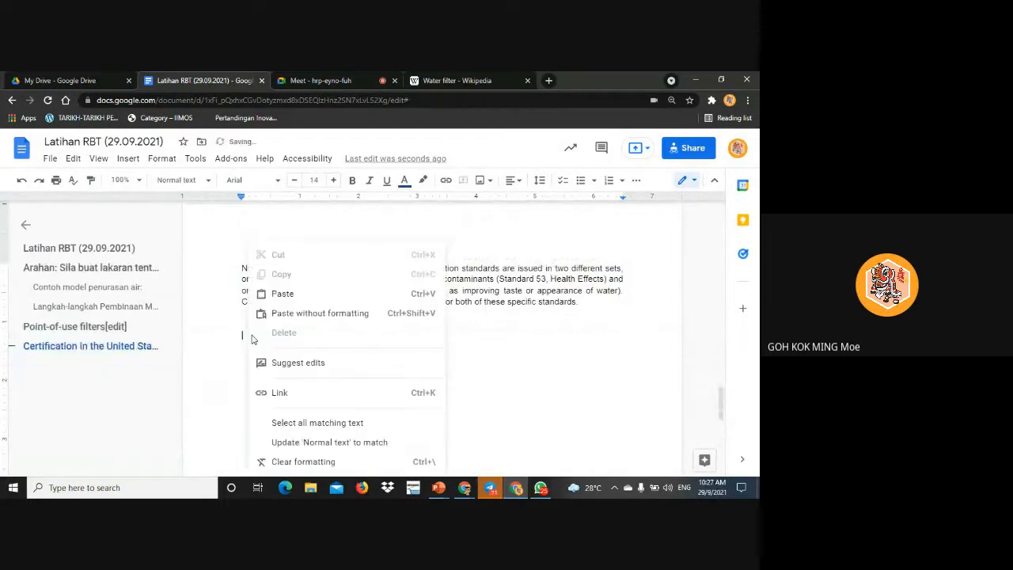
{"action": "left_click", "coordinate": [300, 313]}
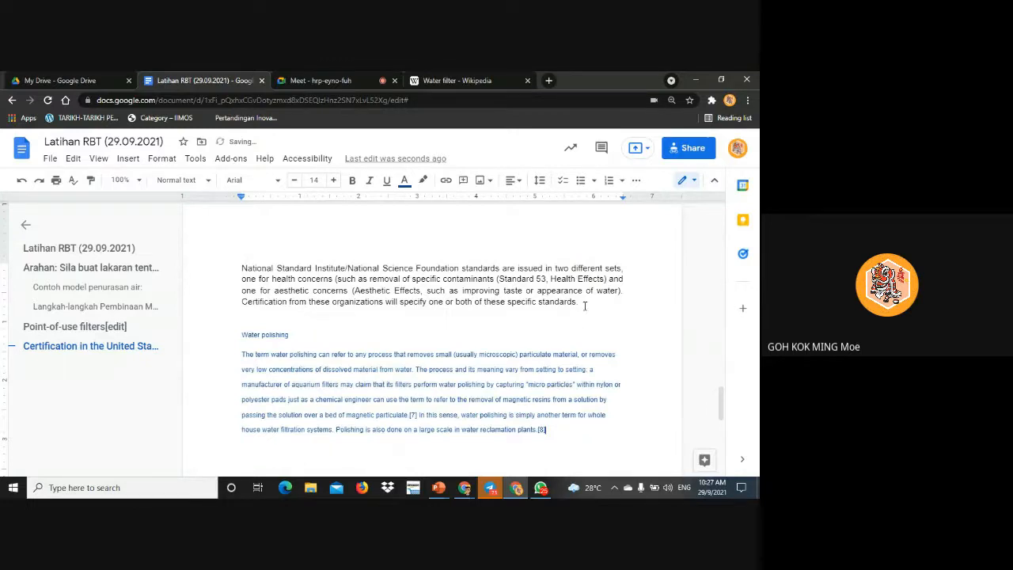
Apply the Heading 1 style to the "Water polishing" line above the newly pasted paragraph
{"action": "left_click_drag", "start_coordinate": [289, 339], "coordinate": [219, 338]}
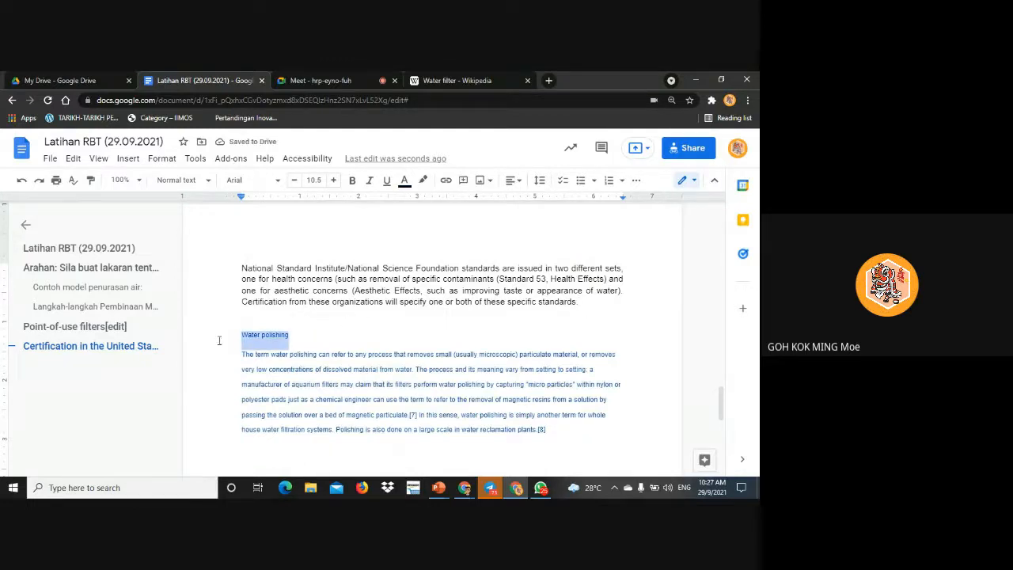
{"action": "left_click", "coordinate": [180, 180]}
{"action": "mouse_move", "coordinate": [215, 339]}
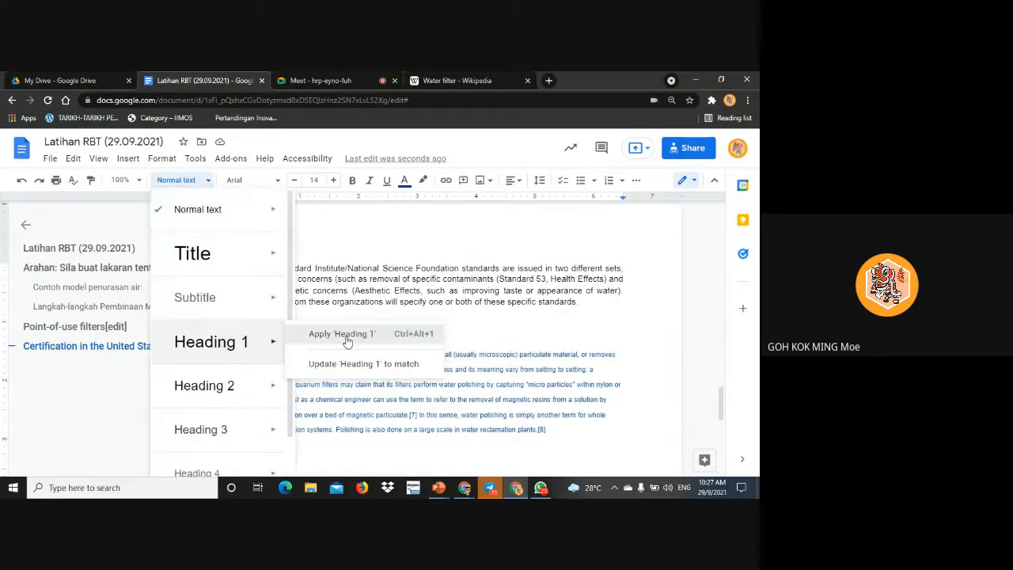
{"action": "left_click", "coordinate": [419, 339]}
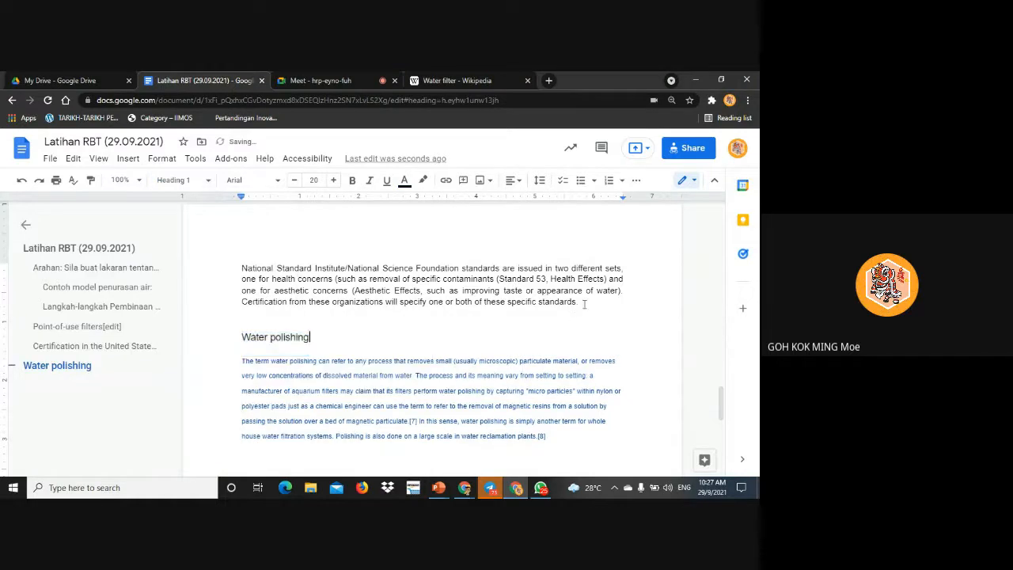
Select the whole body paragraph under the "Certification in the United States" heading
{"action": "left_click_drag", "start_coordinate": [584, 304], "coordinate": [125, 209]}
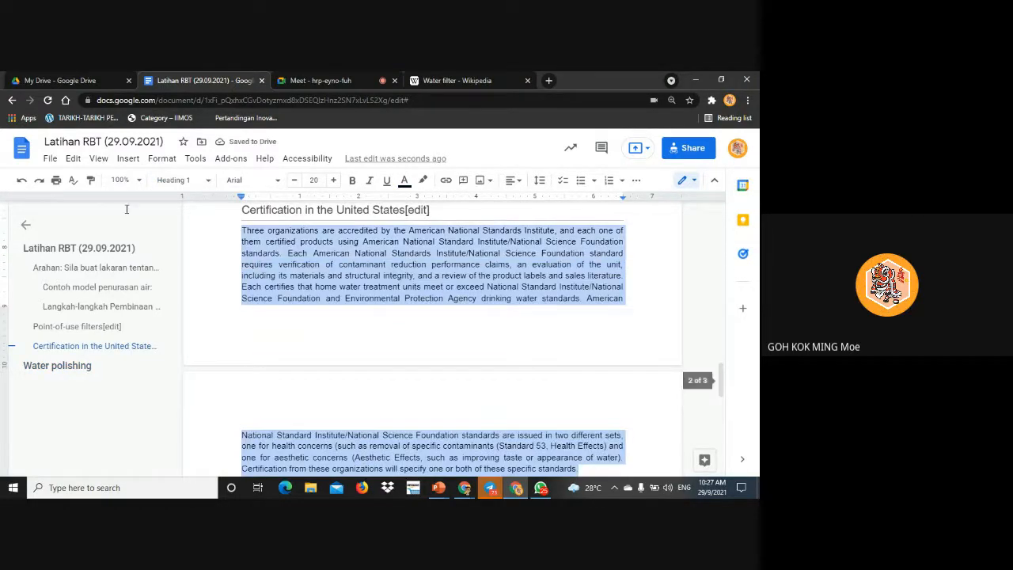
Copy the formatting of the certification text onto the paragraph under "Water polishing" and justify that paragraph
{"action": "left_click", "coordinate": [91, 179]}
{"action": "scroll", "coordinate": [237, 254], "scroll_direction": "down", "scroll_amount": 5}
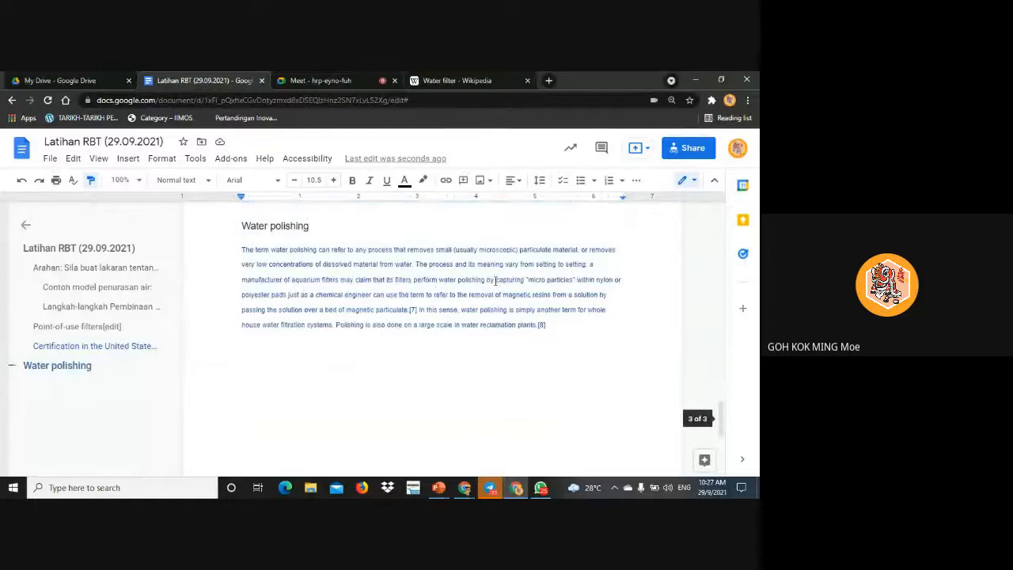
{"action": "left_click_drag", "start_coordinate": [560, 328], "coordinate": [234, 255]}
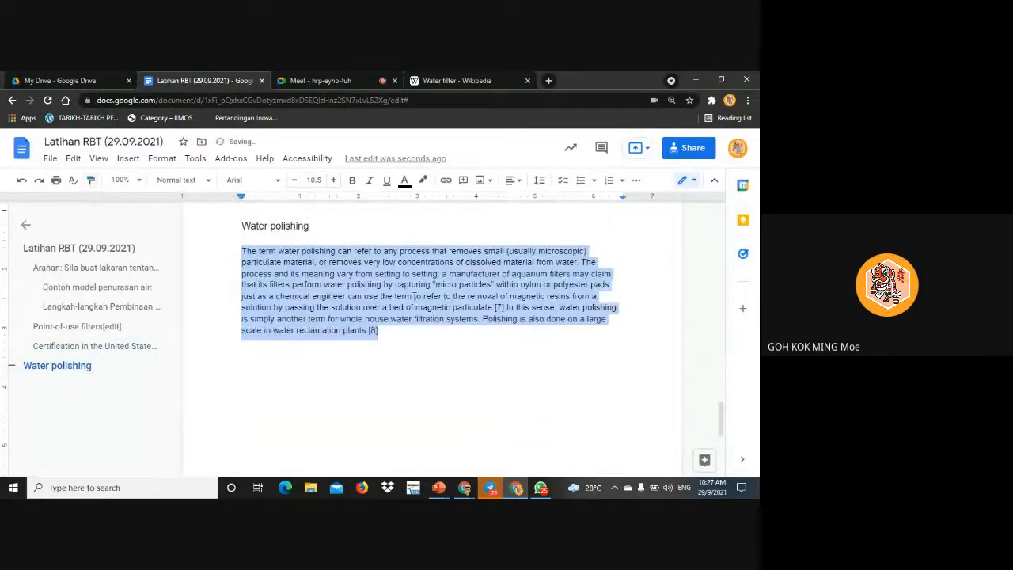
{"action": "left_click", "coordinate": [511, 181]}
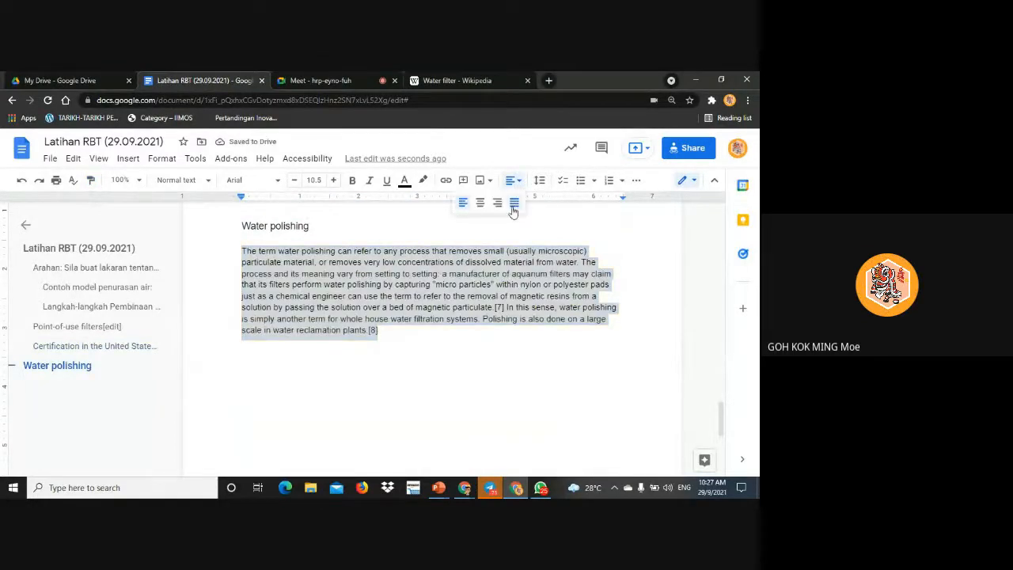
{"action": "left_click", "coordinate": [513, 209]}
Increase the font size of the "Water polishing" heading to 31
{"action": "triple_click", "coordinate": [323, 231]}
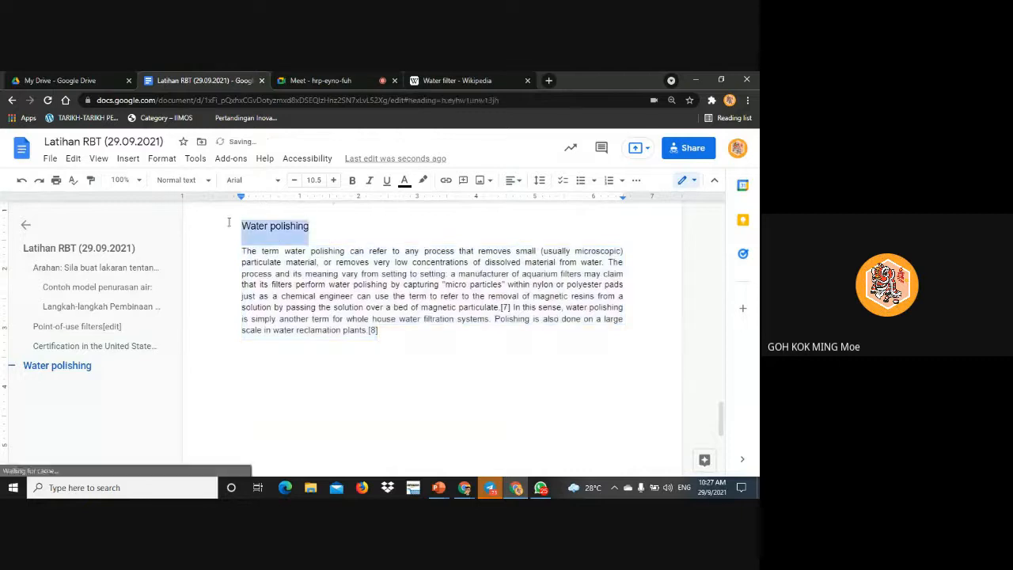
{"action": "left_click", "coordinate": [333, 181]}
{"action": "left_click", "coordinate": [333, 181]}
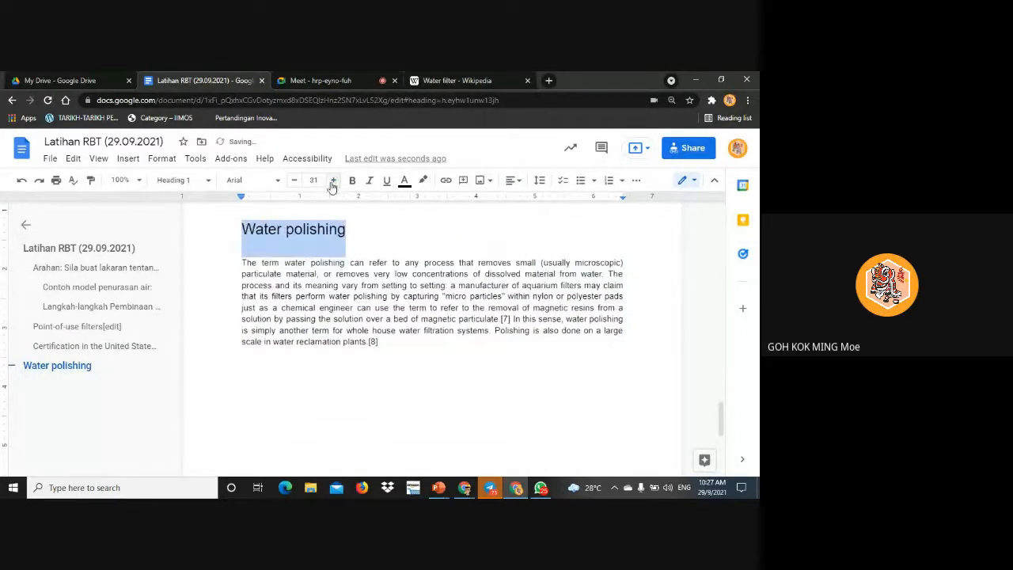
{"action": "left_click", "coordinate": [429, 399]}
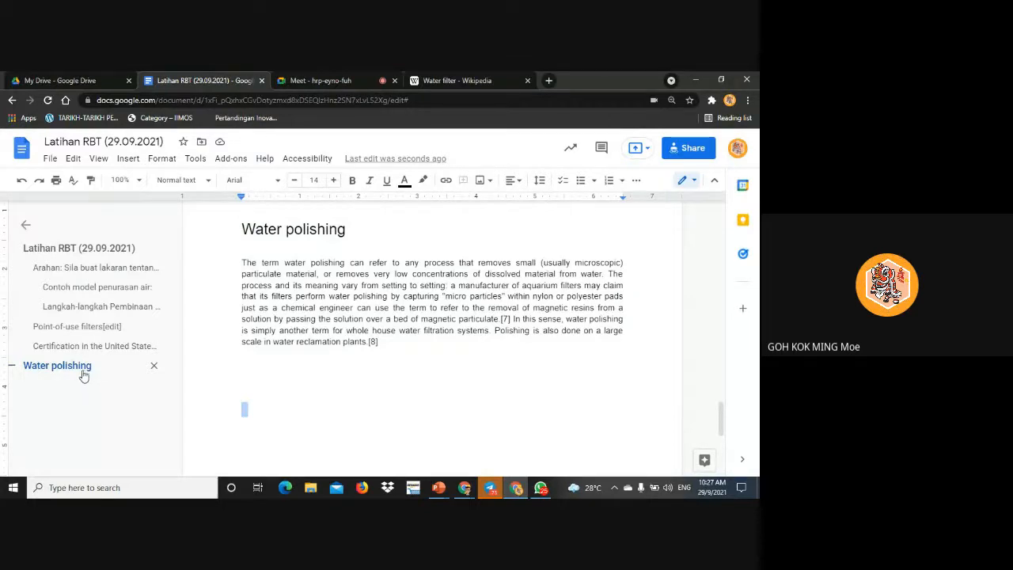
Apply the Heading 3 paragraph style to the "Water polishing" heading
{"action": "triple_click", "coordinate": [356, 232]}
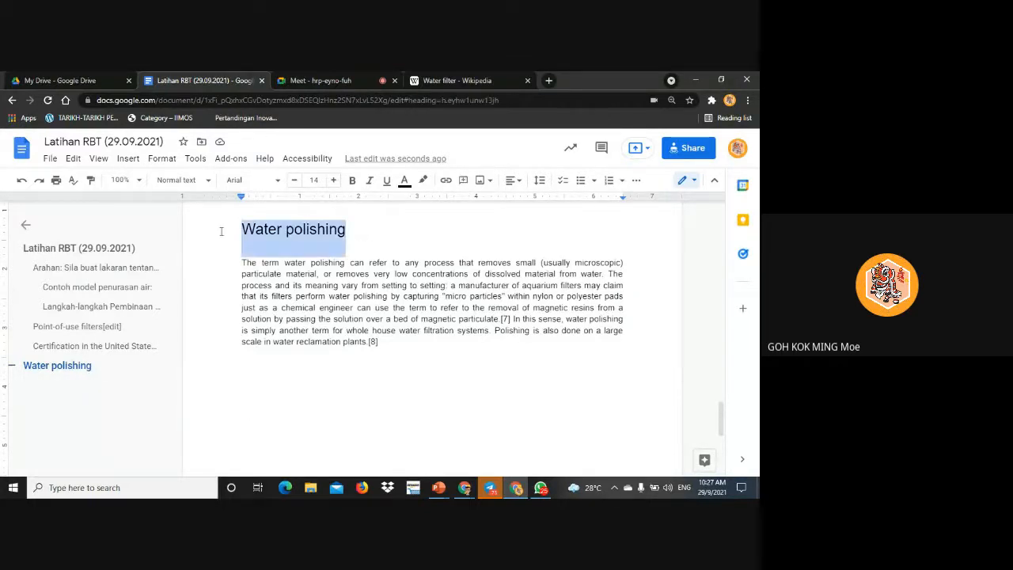
{"action": "left_click", "coordinate": [182, 180]}
{"action": "left_click", "coordinate": [209, 429]}
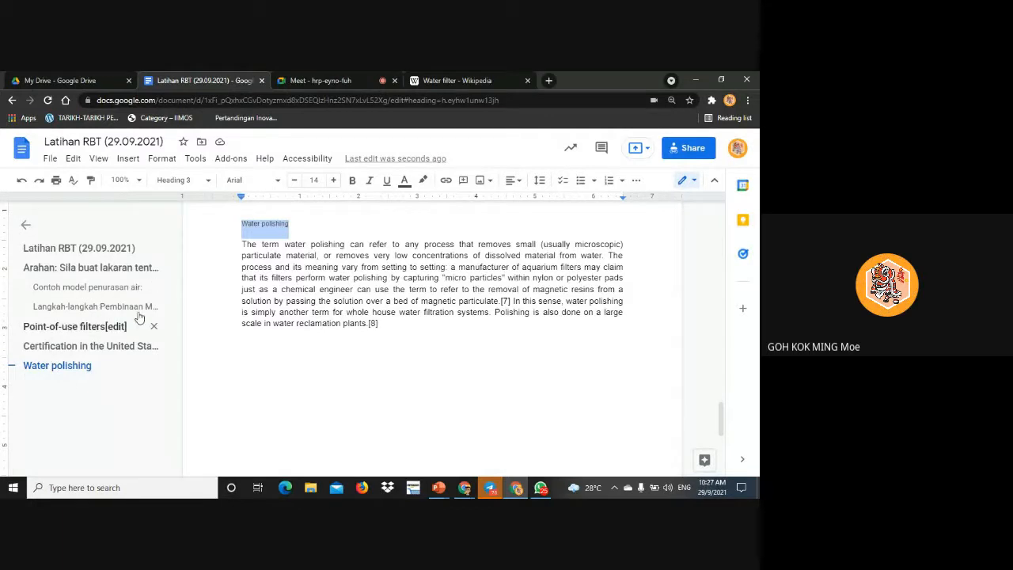
{"action": "left_click", "coordinate": [430, 428]}
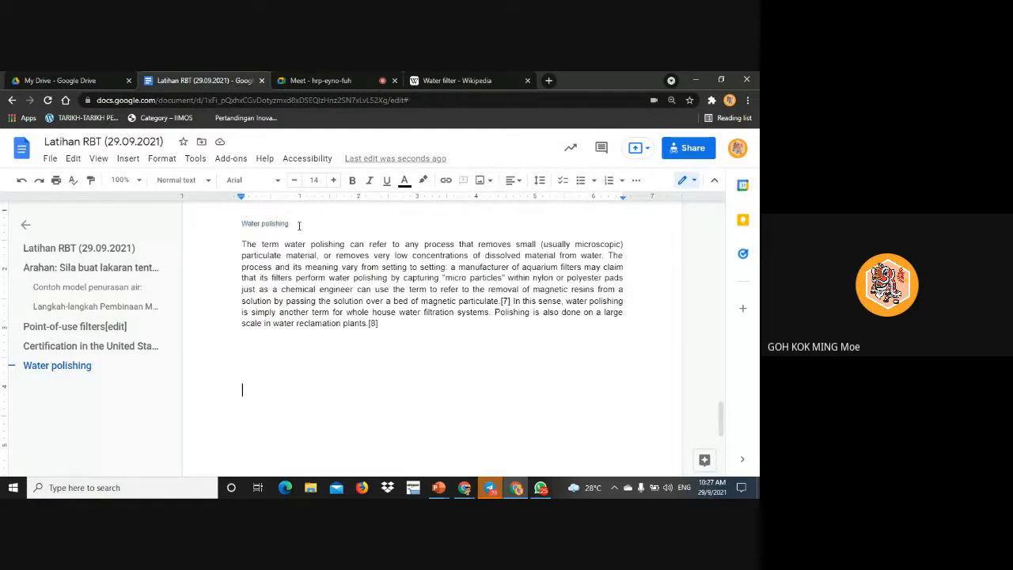
Enlarge the "Water polishing" heading text to font size 27
{"action": "left_click_drag", "start_coordinate": [298, 226], "coordinate": [241, 223]}
{"action": "left_click", "coordinate": [333, 184]}
{"action": "left_click", "coordinate": [333, 184]}
{"action": "left_click", "coordinate": [333, 183]}
{"action": "left_click", "coordinate": [333, 183]}
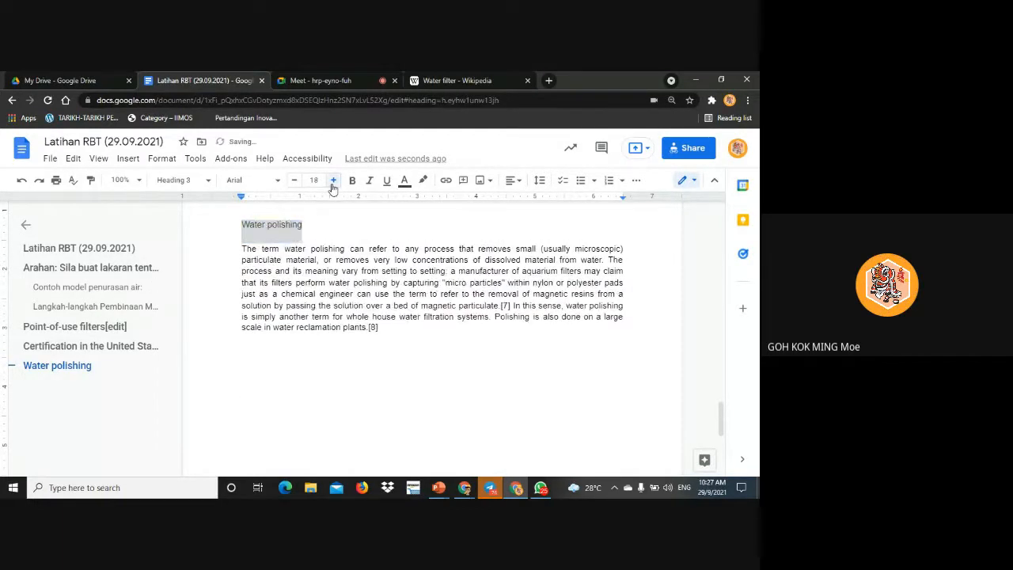
{"action": "left_click", "coordinate": [333, 183]}
{"action": "left_click", "coordinate": [333, 183]}
{"action": "left_click", "coordinate": [333, 183]}
{"action": "left_click", "coordinate": [333, 183]}
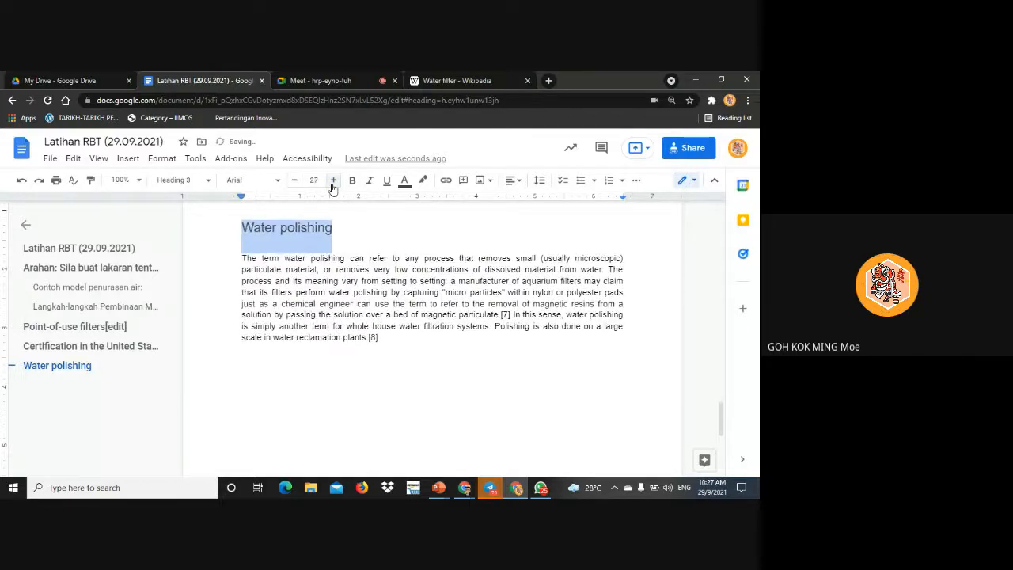
{"action": "left_click", "coordinate": [436, 376]}
Review the section headings from "Water polishing" back to the table of contents at the start of the document
{"action": "scroll", "coordinate": [436, 376], "scroll_direction": "up", "scroll_amount": 3}
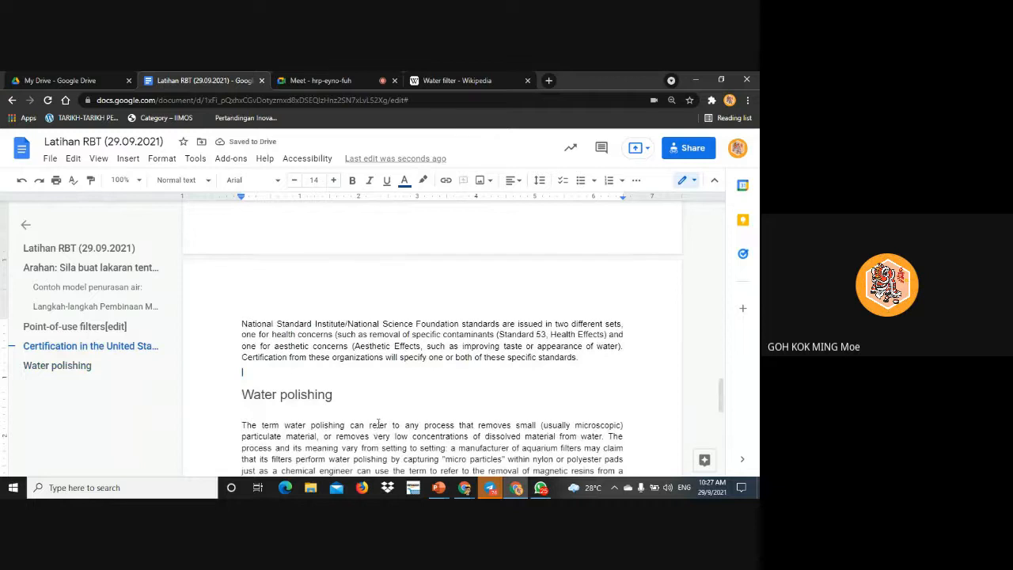
{"action": "scroll", "coordinate": [379, 425], "scroll_direction": "up", "scroll_amount": 2}
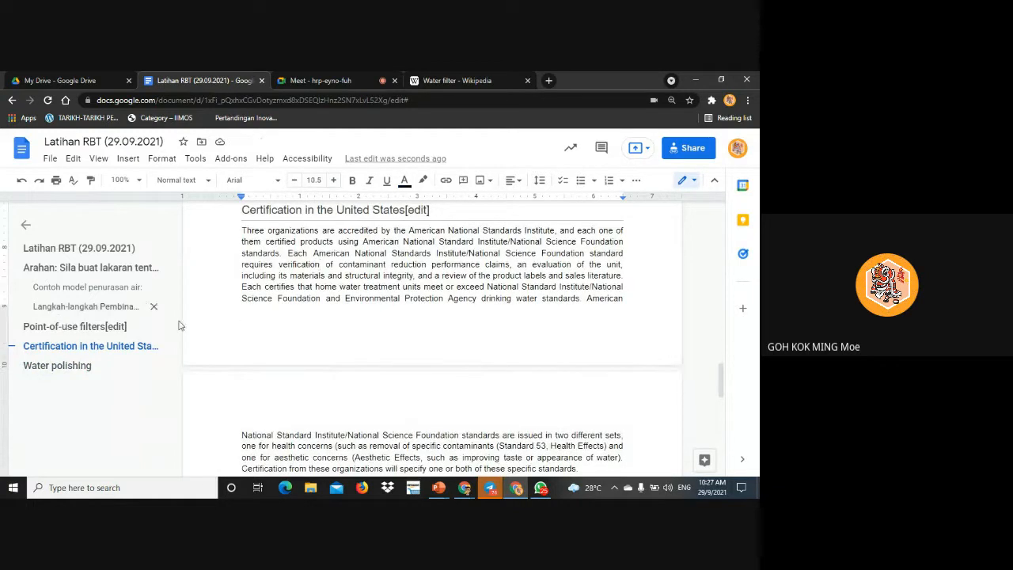
{"action": "scroll", "coordinate": [383, 350], "scroll_direction": "up", "scroll_amount": 6}
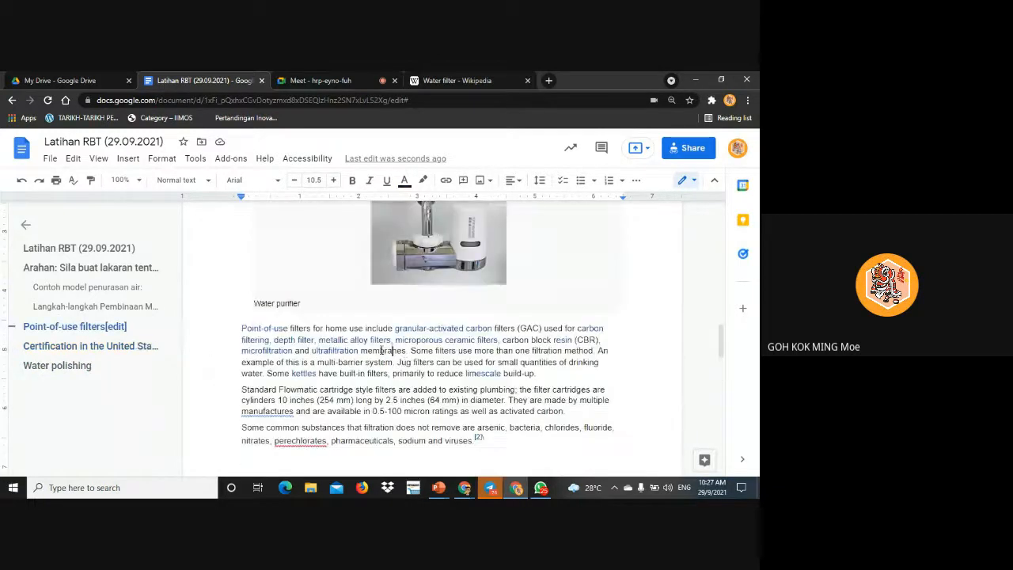
{"action": "scroll", "coordinate": [309, 328], "scroll_direction": "up", "scroll_amount": 4}
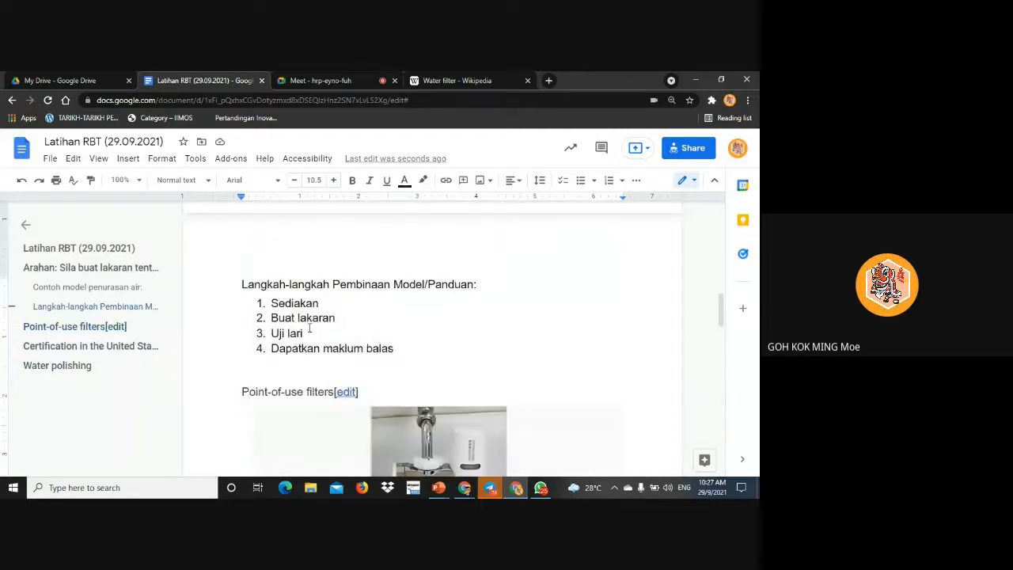
{"action": "left_click", "coordinate": [283, 284]}
{"action": "scroll", "coordinate": [351, 316], "scroll_direction": "up", "scroll_amount": 5}
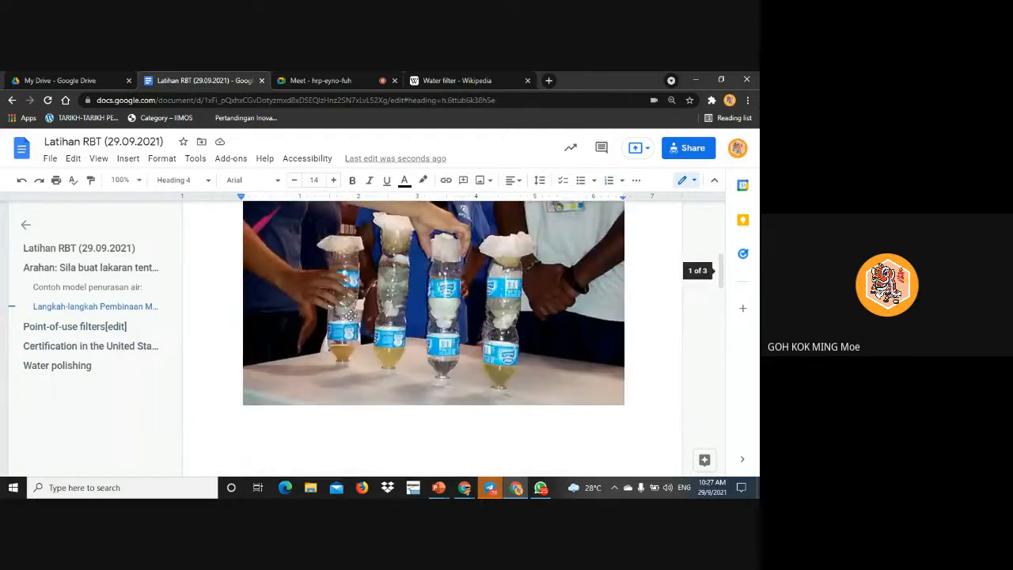
{"action": "scroll", "coordinate": [350, 317], "scroll_direction": "up", "scroll_amount": 3}
{"action": "left_click", "coordinate": [323, 291]}
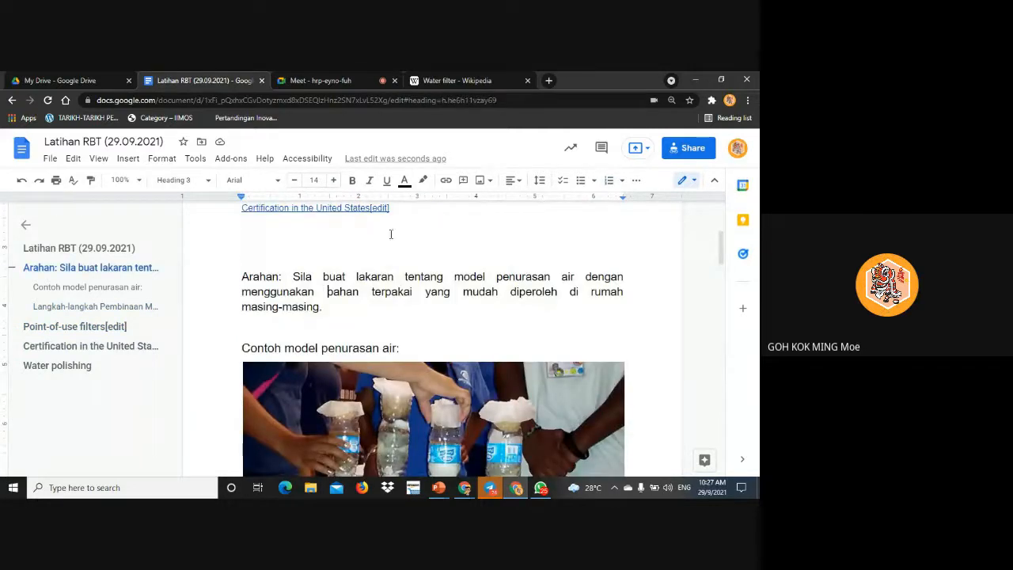
{"action": "scroll", "coordinate": [390, 235], "scroll_direction": "down", "scroll_amount": 2}
{"action": "scroll", "coordinate": [340, 305], "scroll_direction": "up", "scroll_amount": 3}
{"action": "scroll", "coordinate": [393, 308], "scroll_direction": "up", "scroll_amount": 1}
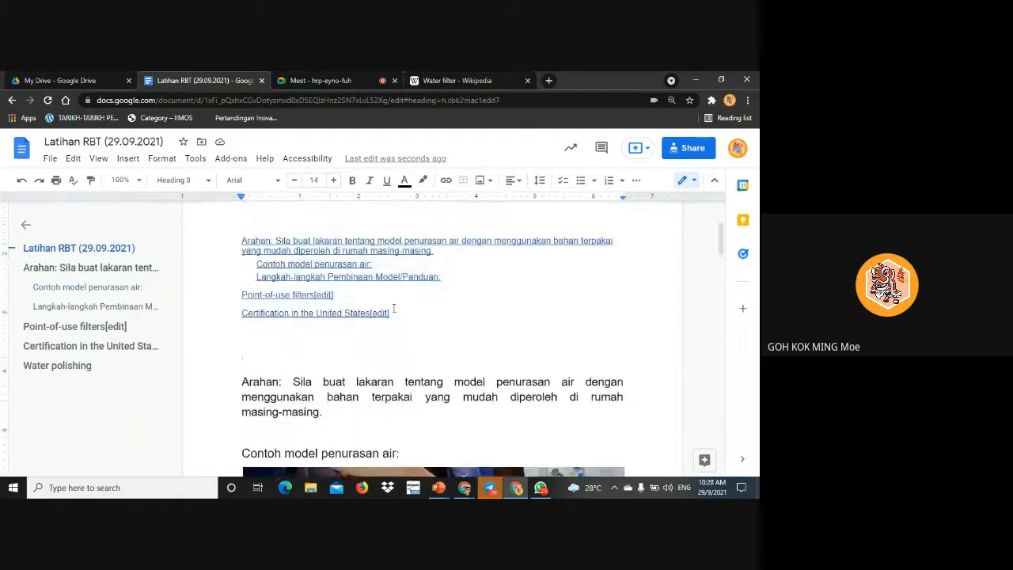
{"action": "scroll", "coordinate": [393, 308], "scroll_direction": "up", "scroll_amount": 2}
{"action": "scroll", "coordinate": [404, 322], "scroll_direction": "down", "scroll_amount": 1}
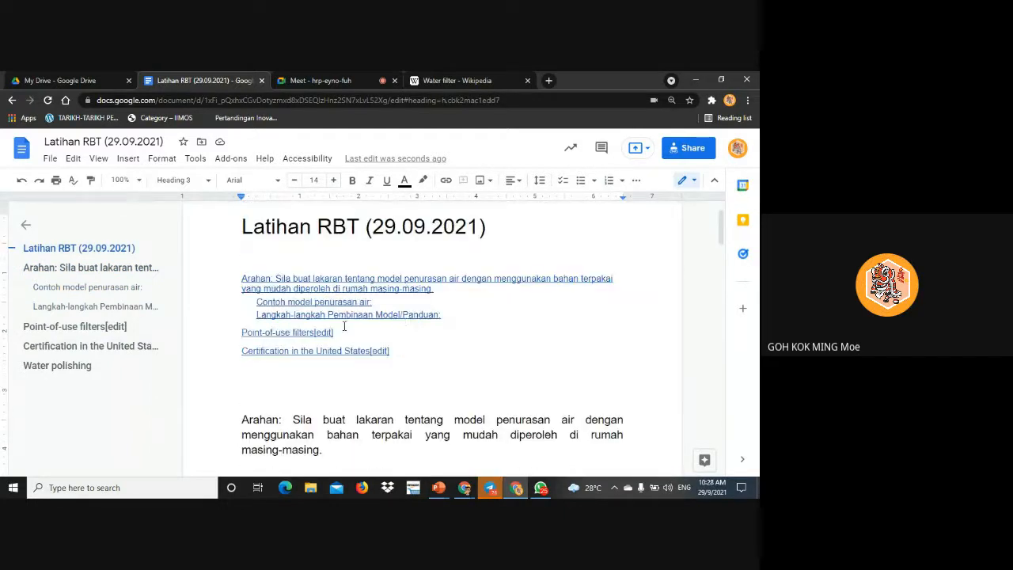
Update the table of contents below the document title to match the current headings
{"action": "left_click", "coordinate": [437, 332]}
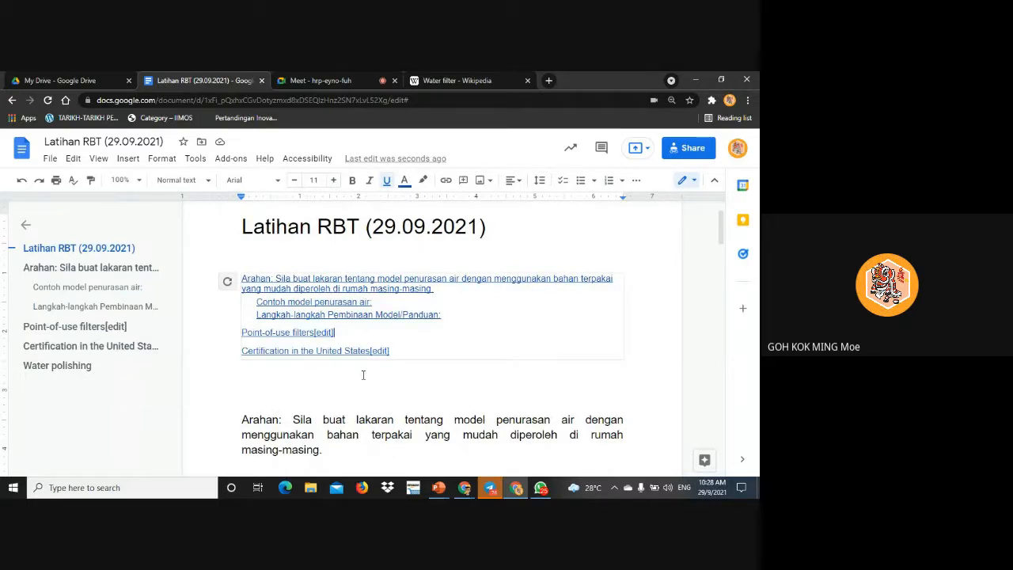
{"action": "left_click", "coordinate": [413, 392]}
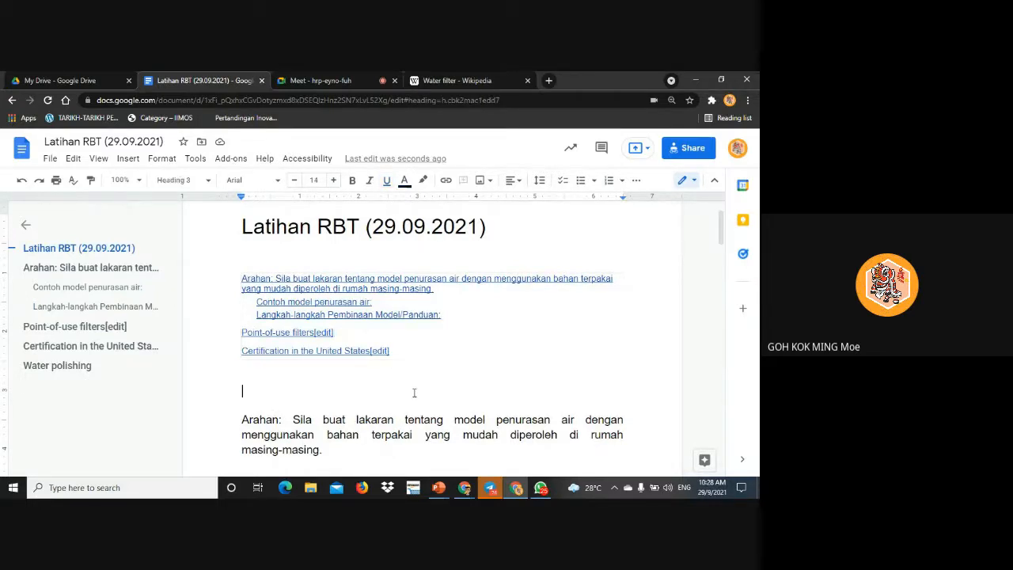
{"action": "left_click", "coordinate": [372, 300]}
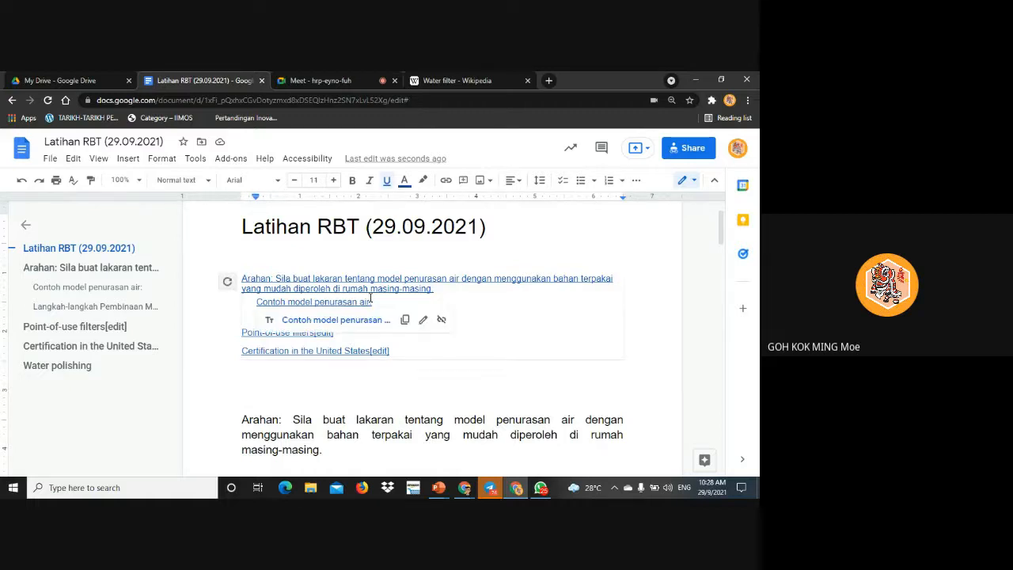
{"action": "left_click", "coordinate": [515, 324]}
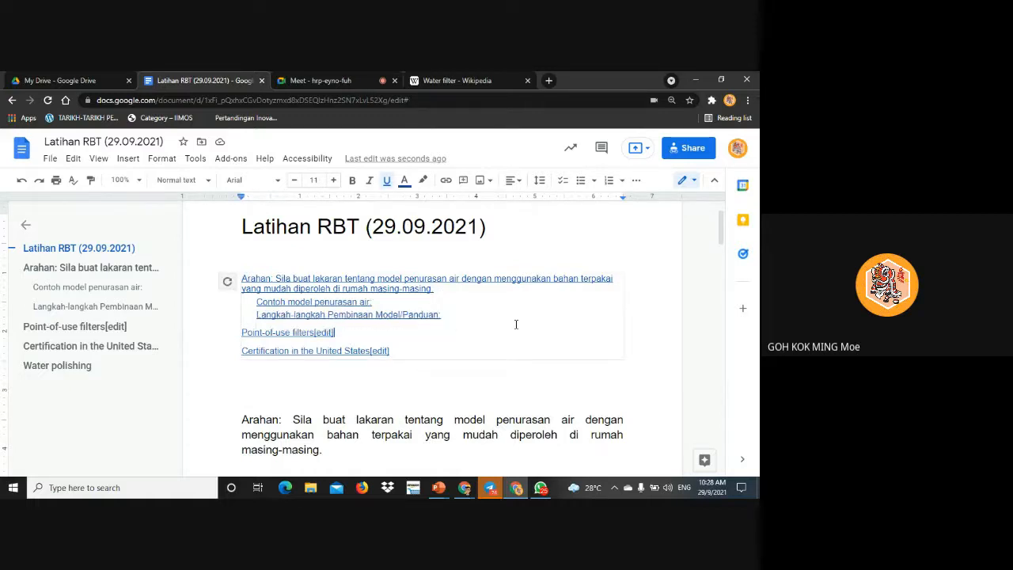
{"action": "left_click", "coordinate": [227, 282]}
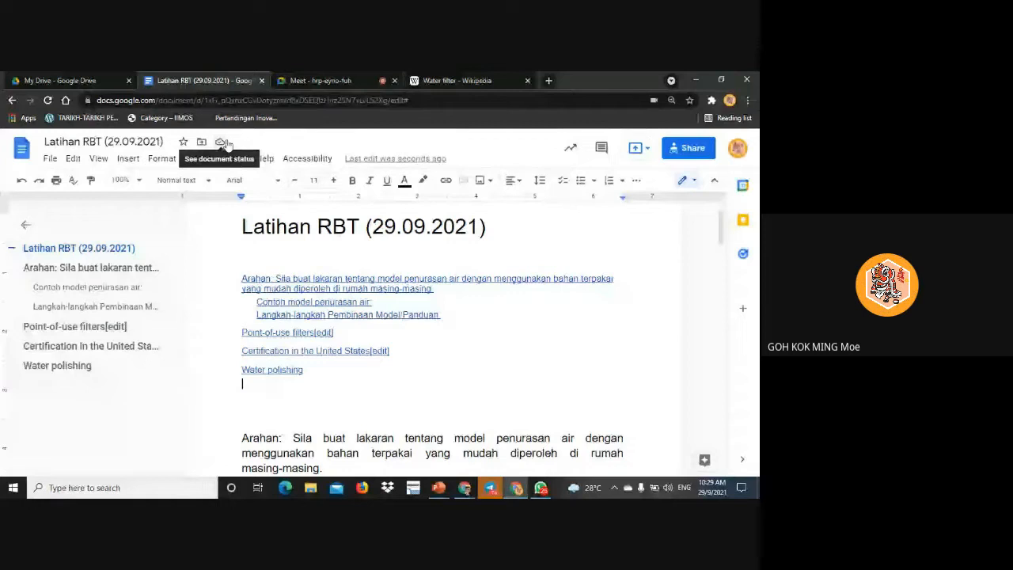
Reduce the height of the bottle photo under "Contoh model penurasan air" slightly to leave room beneath it
{"action": "scroll", "coordinate": [509, 324], "scroll_direction": "down", "scroll_amount": 10}
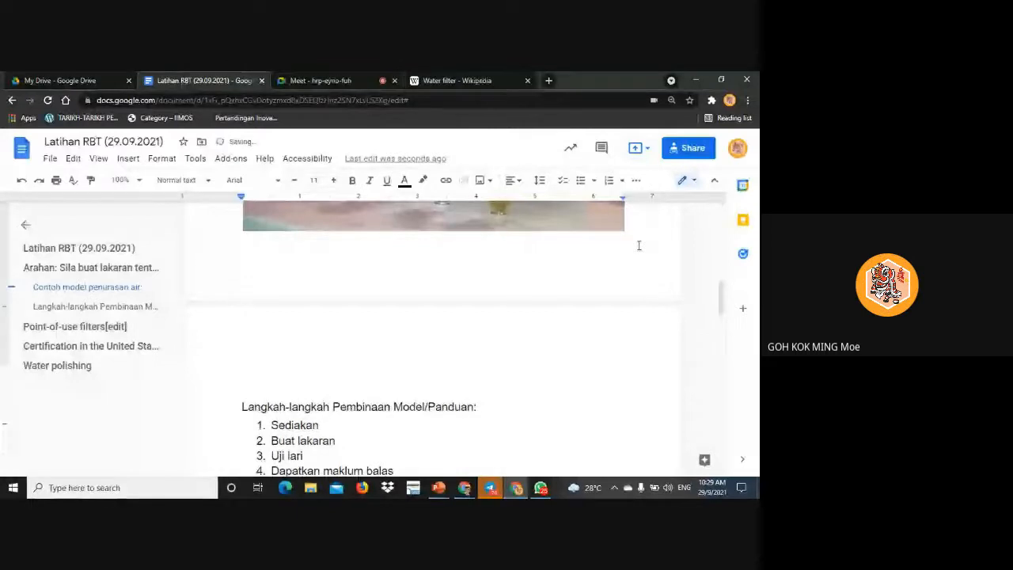
{"action": "scroll", "coordinate": [638, 245], "scroll_direction": "up", "scroll_amount": 3}
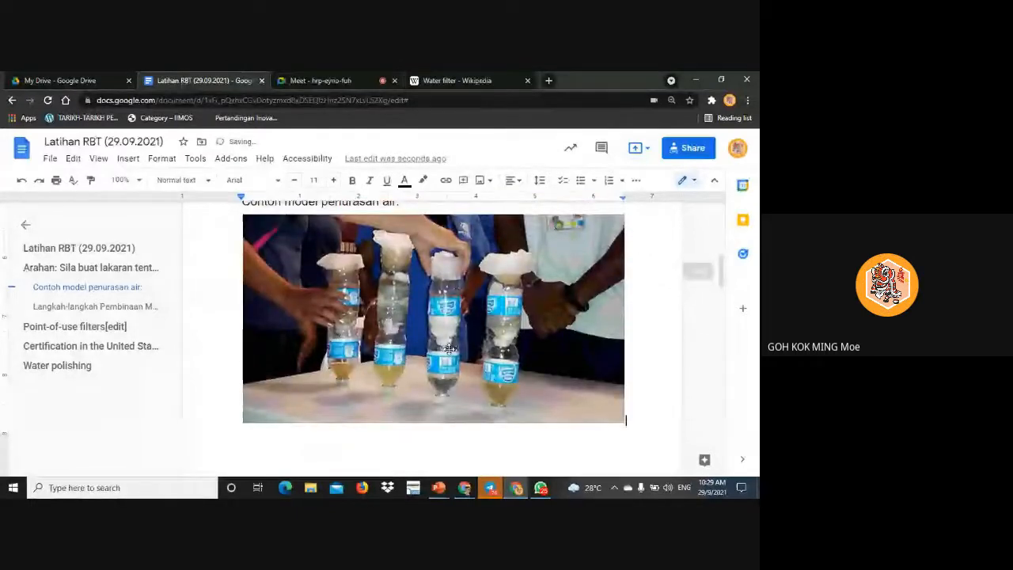
{"action": "left_click", "coordinate": [601, 425]}
{"action": "left_click", "coordinate": [632, 337]}
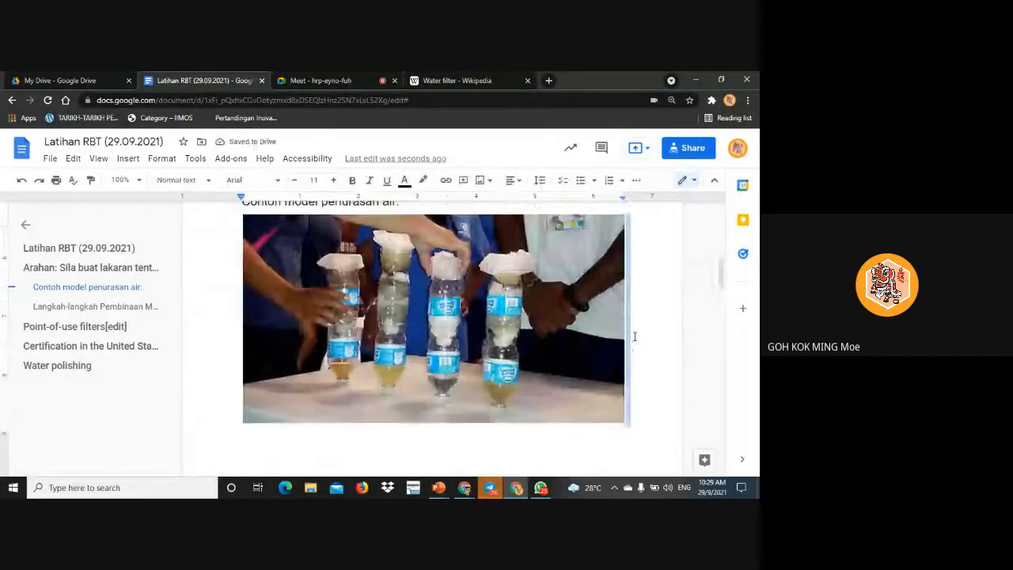
{"action": "scroll", "coordinate": [647, 391], "scroll_direction": "down", "scroll_amount": 1}
{"action": "scroll", "coordinate": [652, 372], "scroll_direction": "up", "scroll_amount": 1}
{"action": "left_click", "coordinate": [641, 387]}
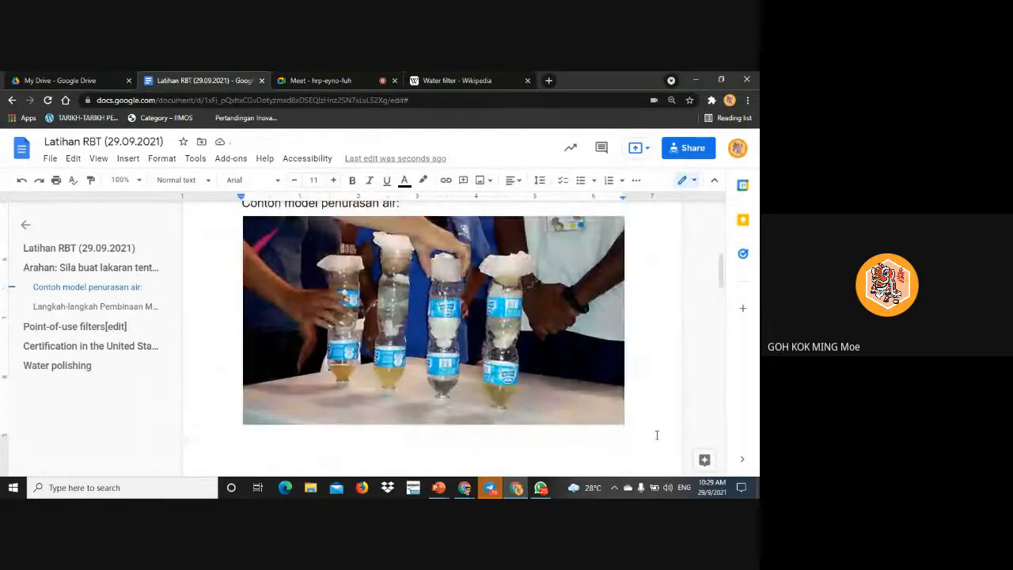
{"action": "left_click", "coordinate": [405, 416]}
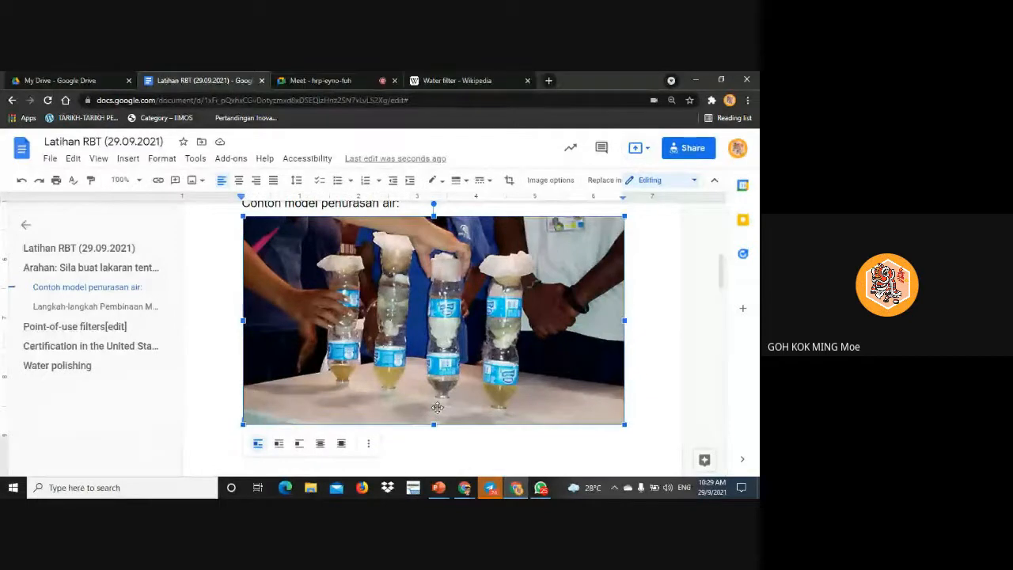
{"action": "left_click_drag", "start_coordinate": [432, 424], "coordinate": [433, 411]}
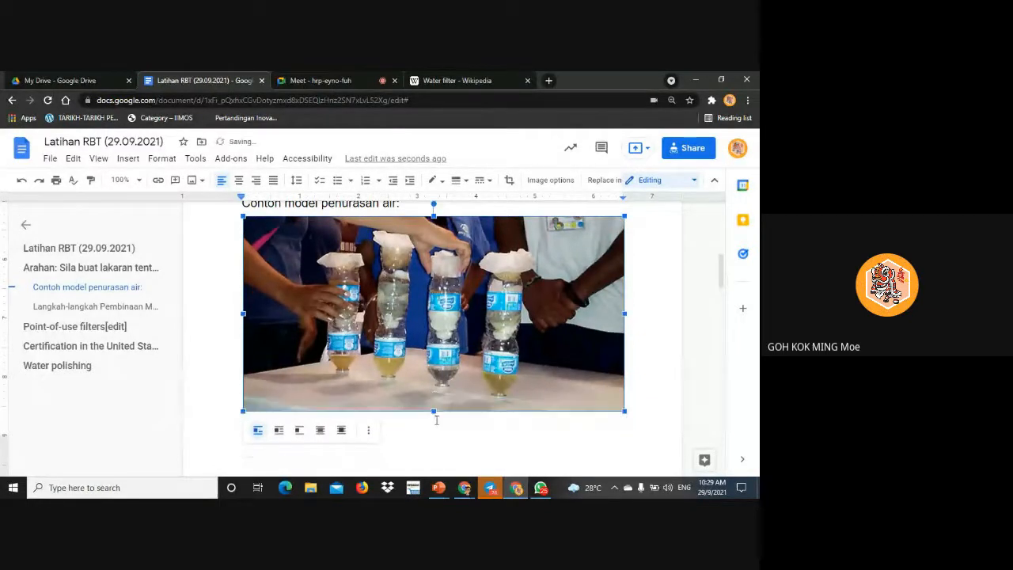
Add the text "Back to Page 1" on the line directly below the bottle photo
{"action": "left_click", "coordinate": [630, 412]}
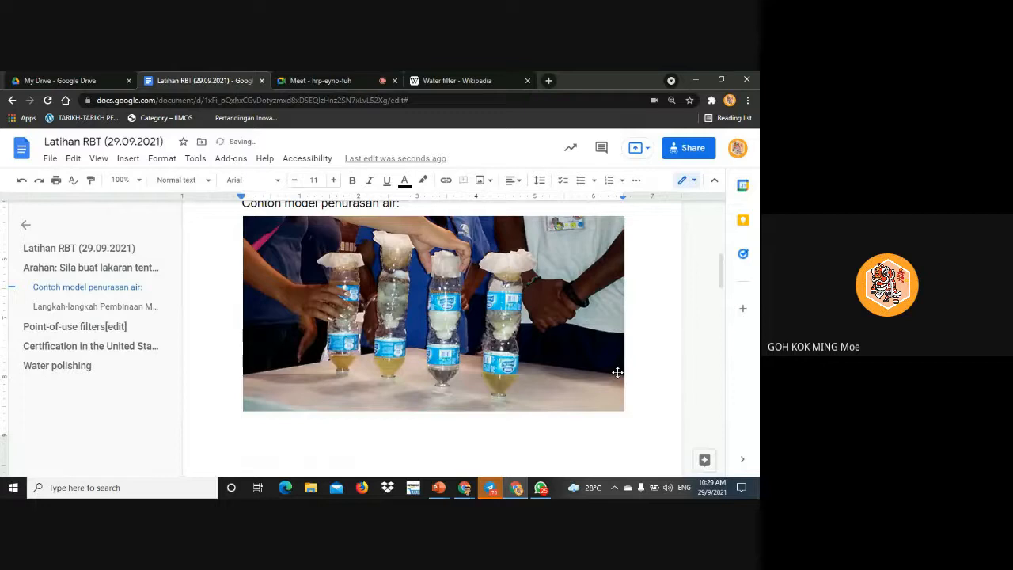
{"action": "type", "text": "Back to T"}
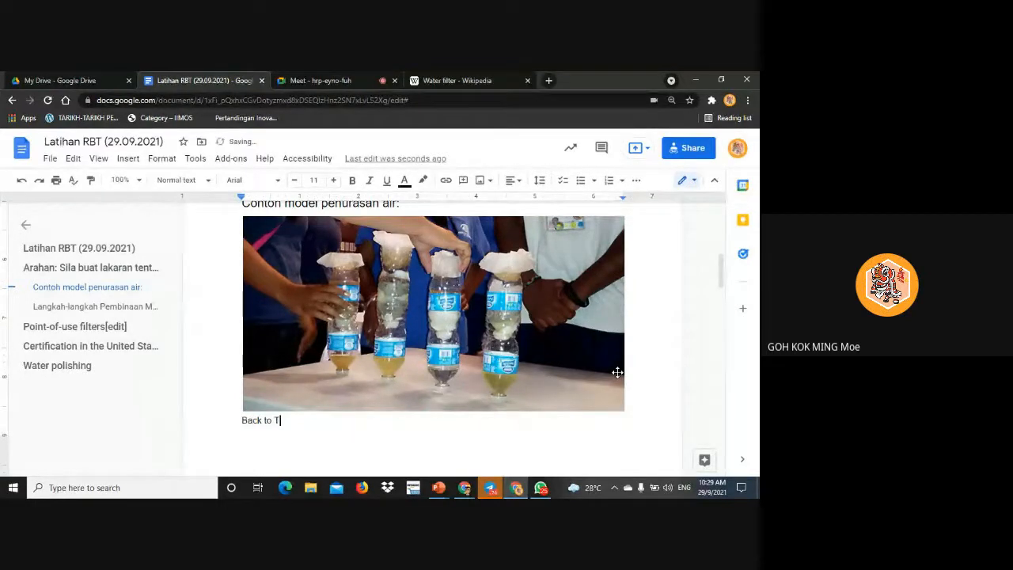
{"action": "type", "text": "op"}
{"action": "key", "text": "BackSpace"}
{"action": "key", "text": "BackSpace"}
{"action": "key", "text": "BackSpace"}
{"action": "type", "text": "Ta"}
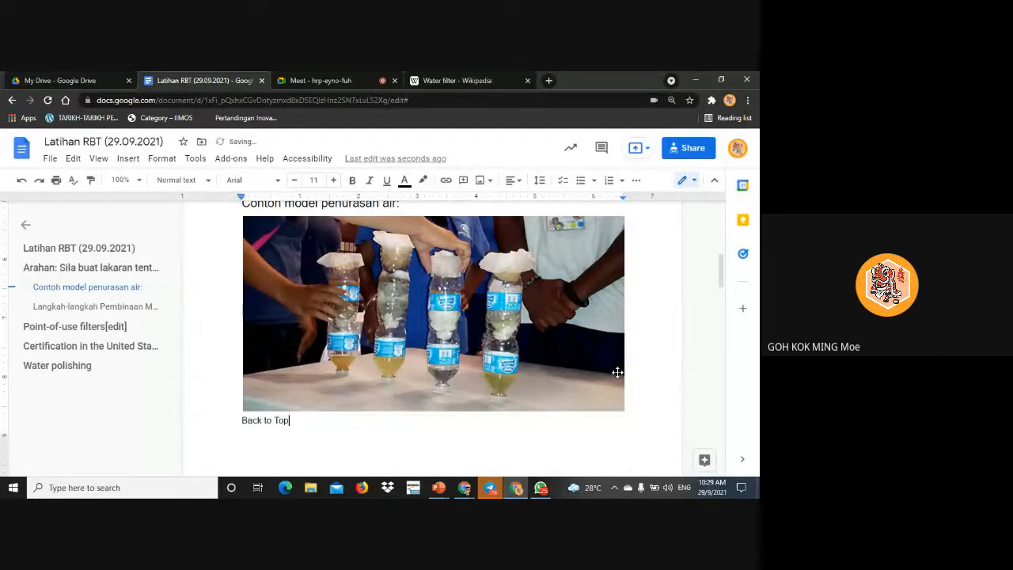
{"action": "key", "text": "BackSpace"}
{"action": "key", "text": "BackSpace"}
{"action": "type", "text": "Page 1"}
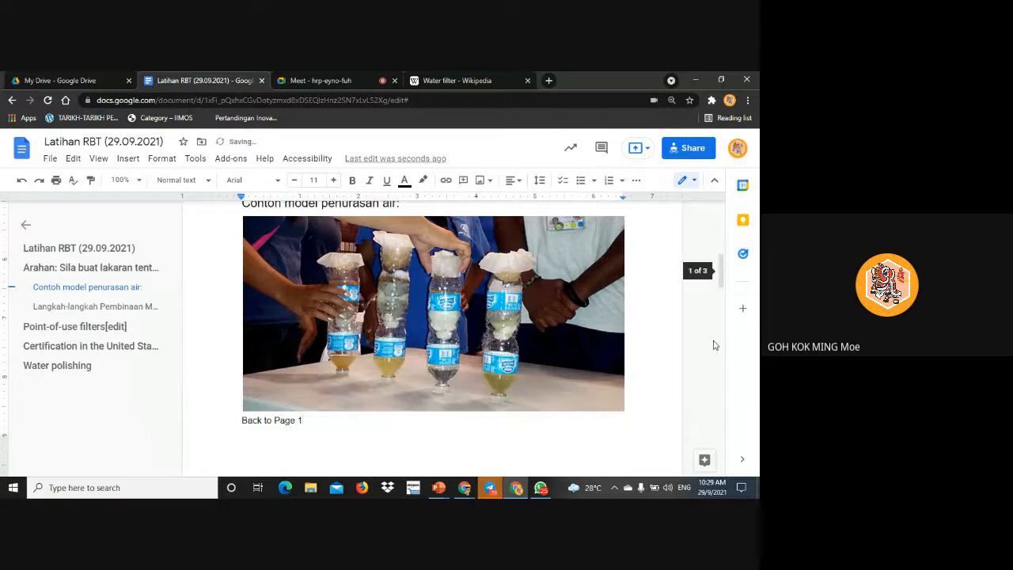
{"action": "scroll", "coordinate": [542, 295], "scroll_direction": "up", "scroll_amount": 2}
{"action": "scroll", "coordinate": [542, 296], "scroll_direction": "down", "scroll_amount": 2}
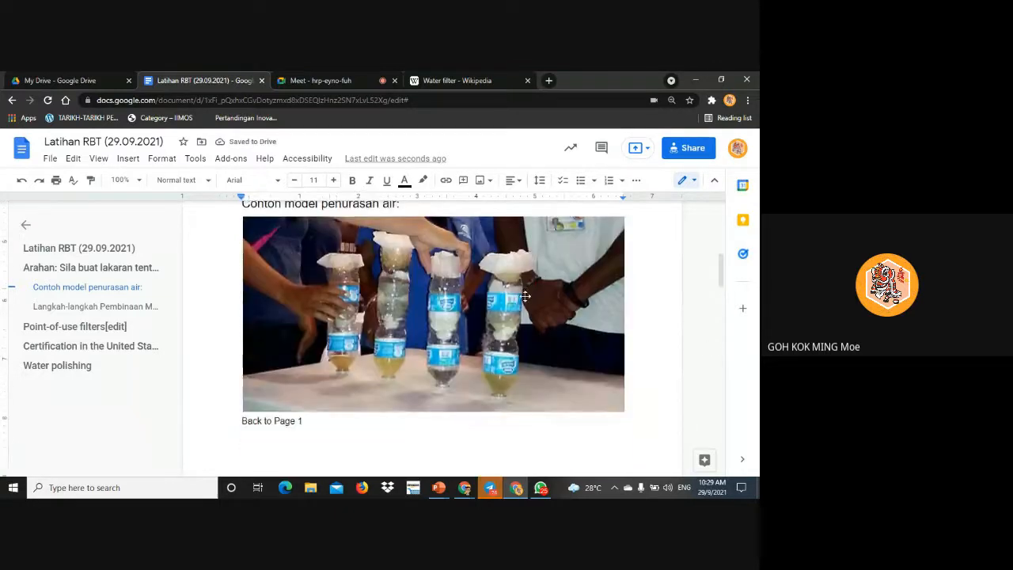
{"action": "scroll", "coordinate": [237, 414], "scroll_direction": "down", "scroll_amount": 3}
{"action": "left_click", "coordinate": [270, 301]}
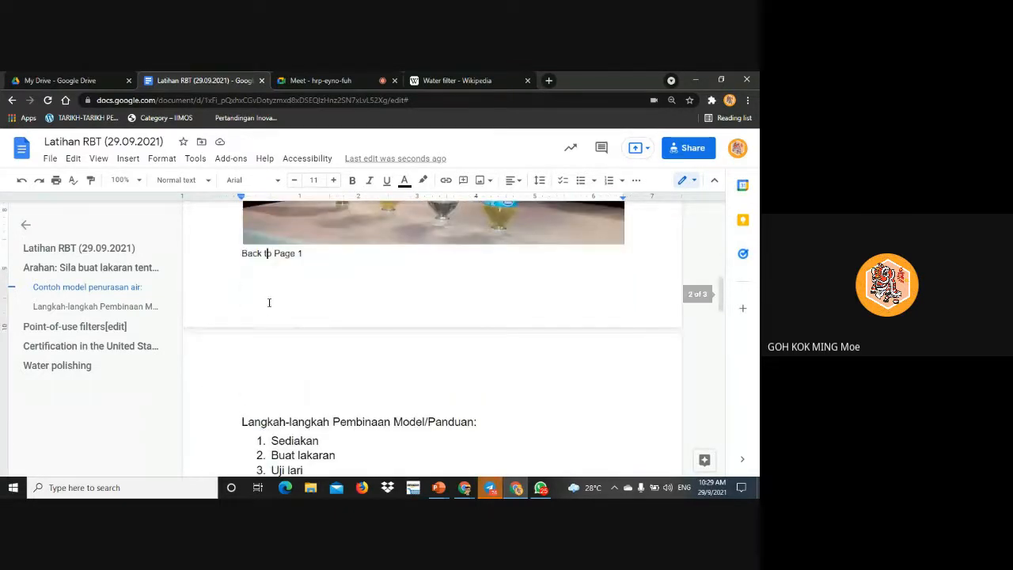
{"action": "scroll", "coordinate": [269, 356], "scroll_direction": "up", "scroll_amount": 2}
{"action": "left_click", "coordinate": [359, 377]}
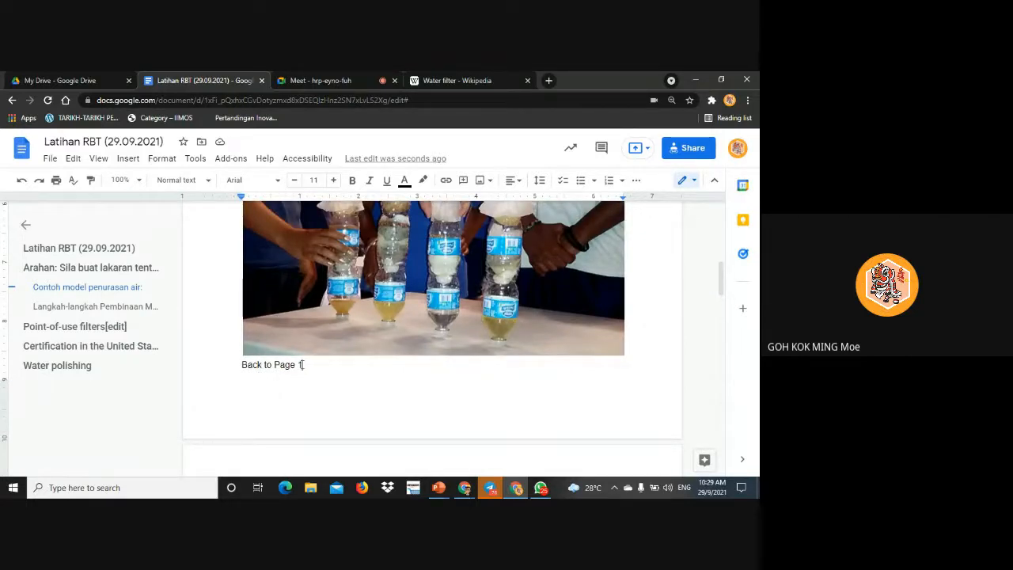
{"action": "left_click_drag", "start_coordinate": [299, 367], "coordinate": [239, 364]}
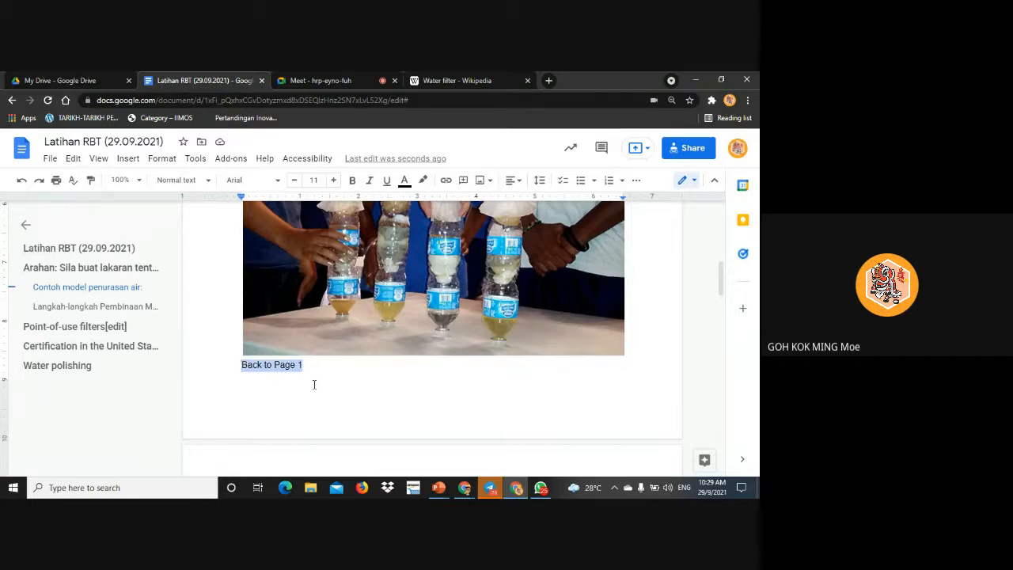
{"action": "left_click", "coordinate": [129, 160]}
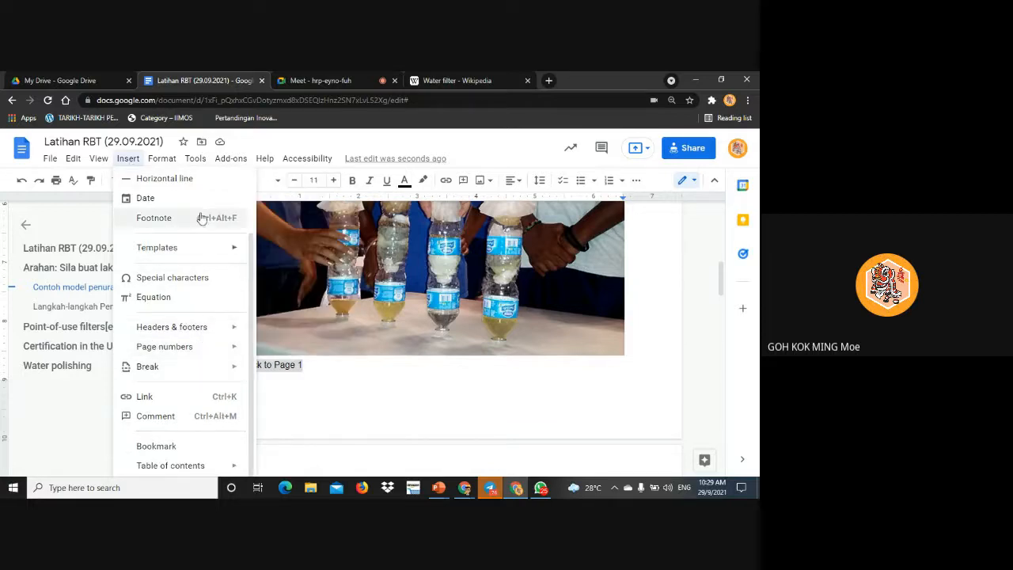
{"action": "mouse_move", "coordinate": [213, 252]}
{"action": "scroll", "coordinate": [217, 265], "scroll_direction": "up", "scroll_amount": 2}
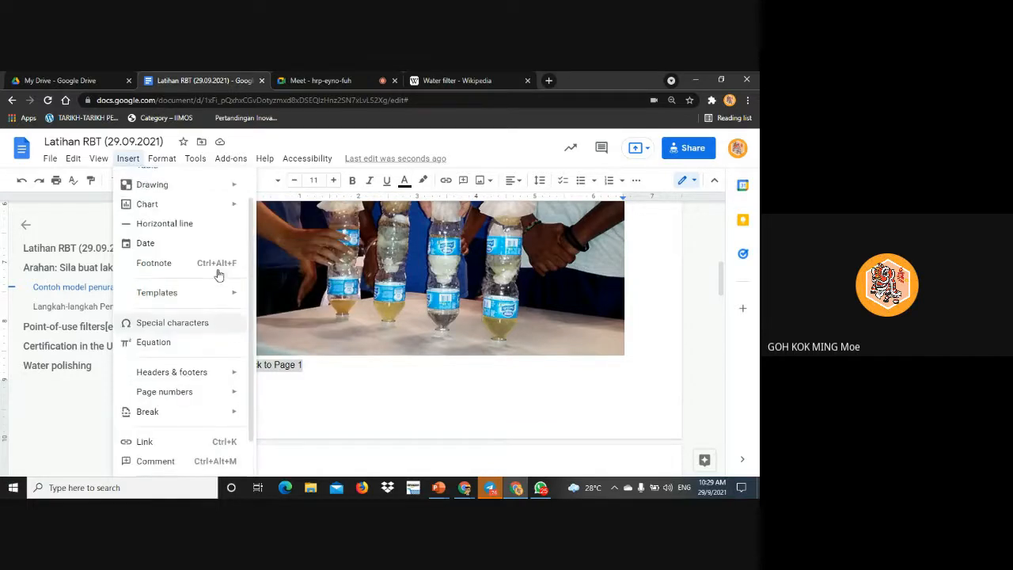
{"action": "scroll", "coordinate": [234, 306], "scroll_direction": "down", "scroll_amount": 2}
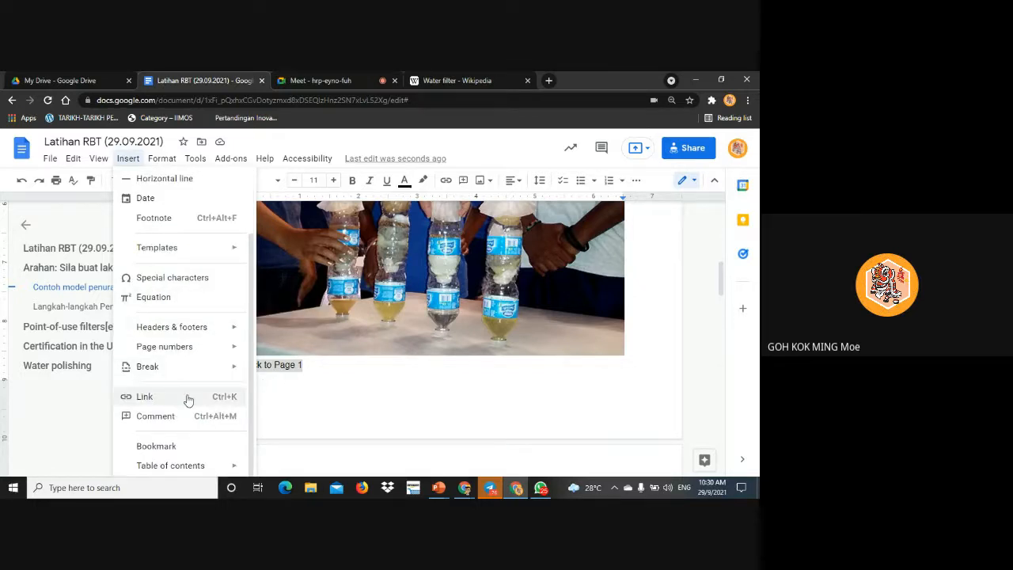
{"action": "left_click", "coordinate": [313, 371]}
Link the text "Back to Page 1" below the bottle photo to the document heading starting "Arahan: Sila buat lakaran tentang model penurasan"
{"action": "left_click_drag", "start_coordinate": [314, 369], "coordinate": [235, 367]}
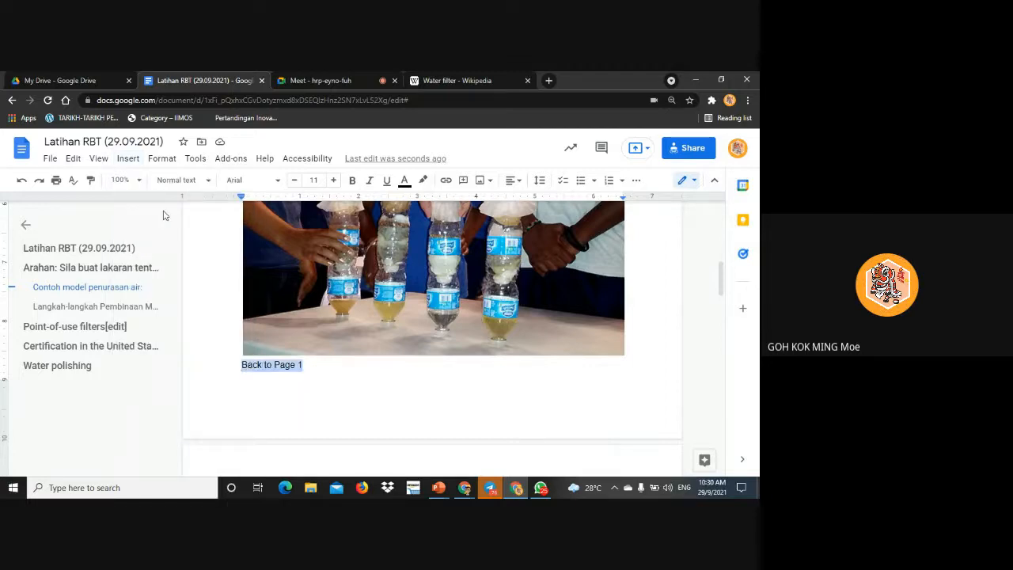
{"action": "left_click", "coordinate": [129, 159]}
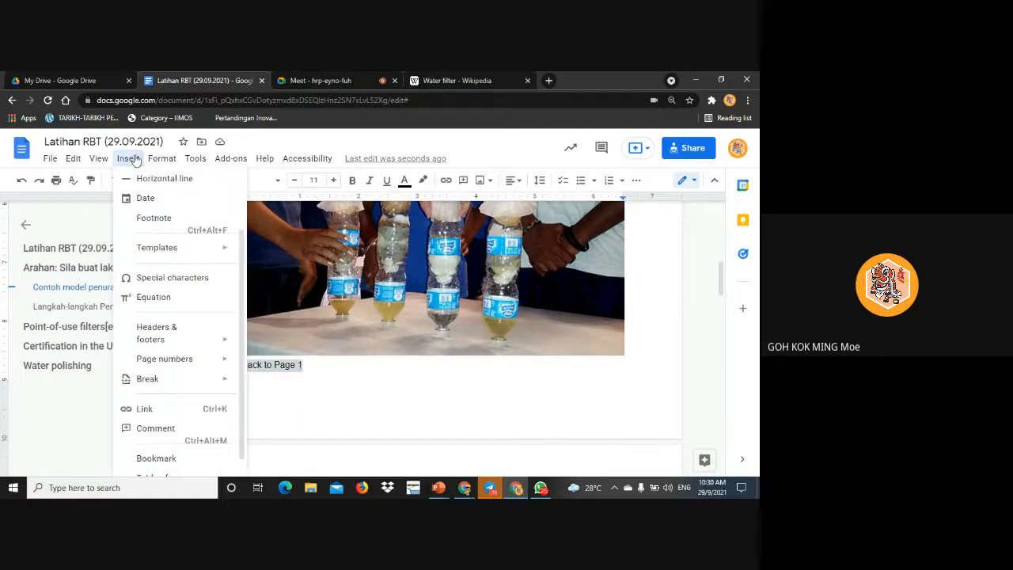
{"action": "left_click", "coordinate": [175, 409]}
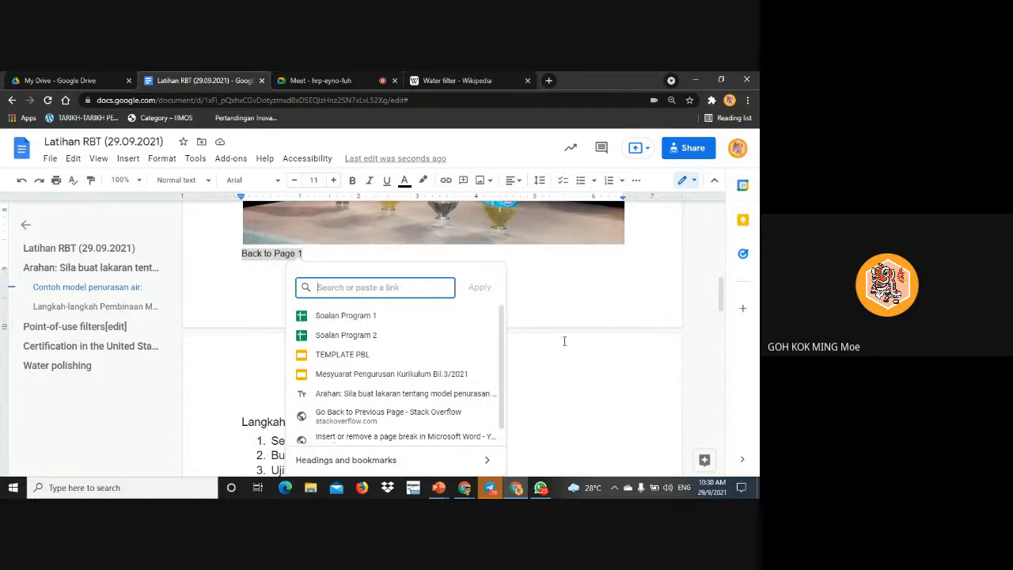
{"action": "scroll", "coordinate": [565, 339], "scroll_direction": "down", "scroll_amount": 1}
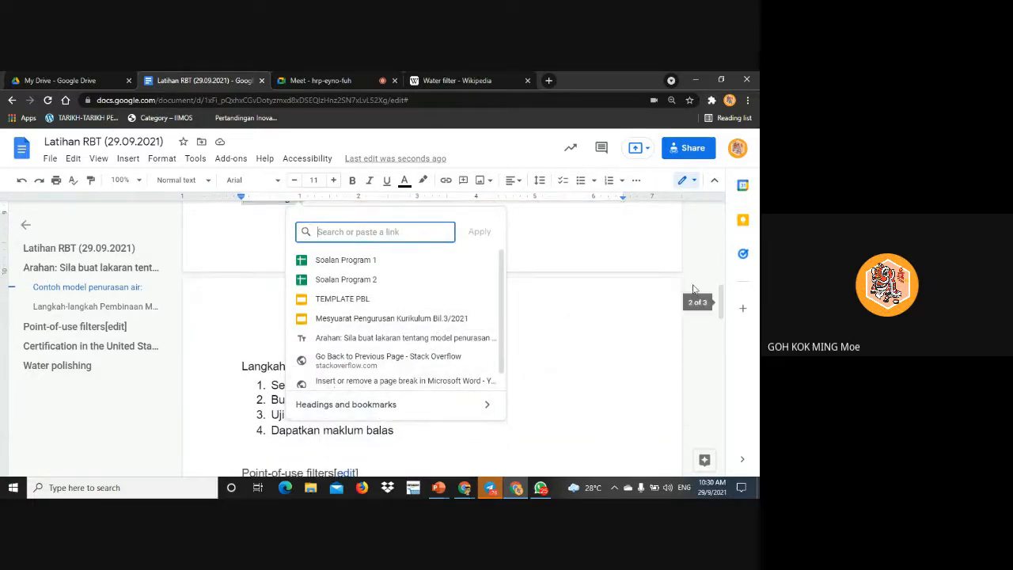
{"action": "scroll", "coordinate": [693, 290], "scroll_direction": "down", "scroll_amount": 1}
{"action": "scroll", "coordinate": [694, 290], "scroll_direction": "up", "scroll_amount": 1}
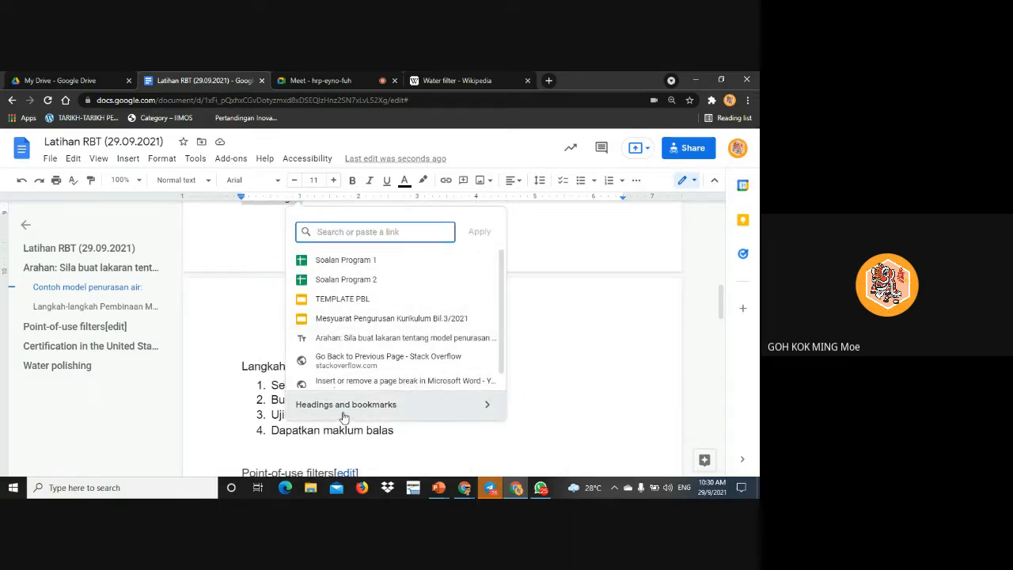
{"action": "left_click", "coordinate": [490, 413]}
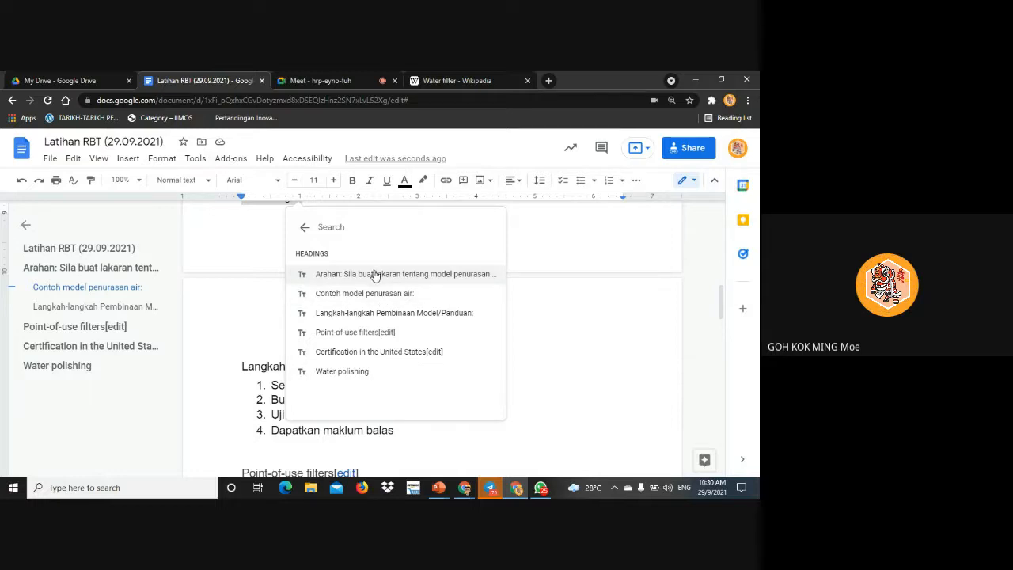
{"action": "left_click", "coordinate": [373, 278]}
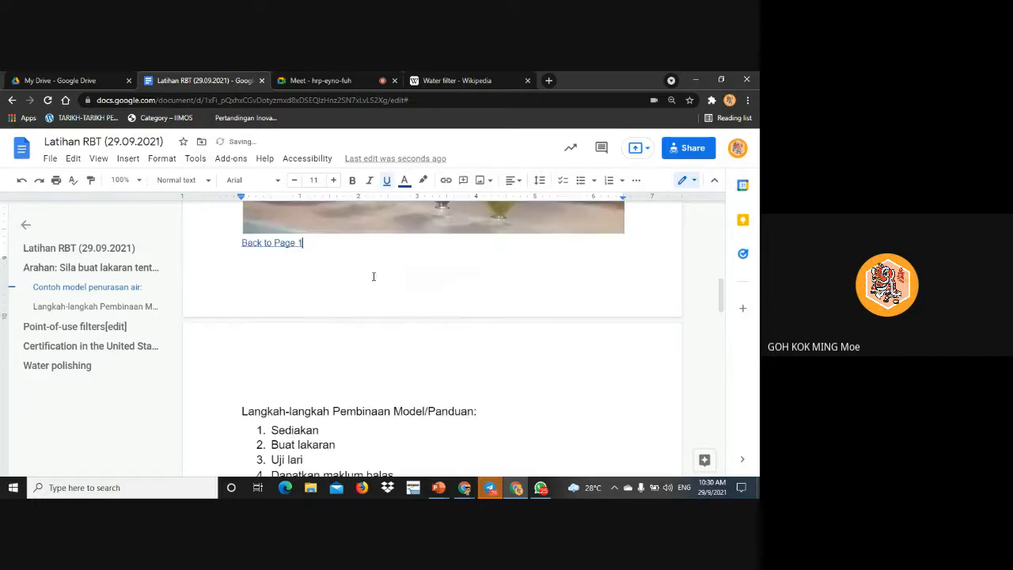
Follow the "Back to Page 1" link below the bottle photo to check where it leads
{"action": "scroll", "coordinate": [383, 310], "scroll_direction": "up", "scroll_amount": 3}
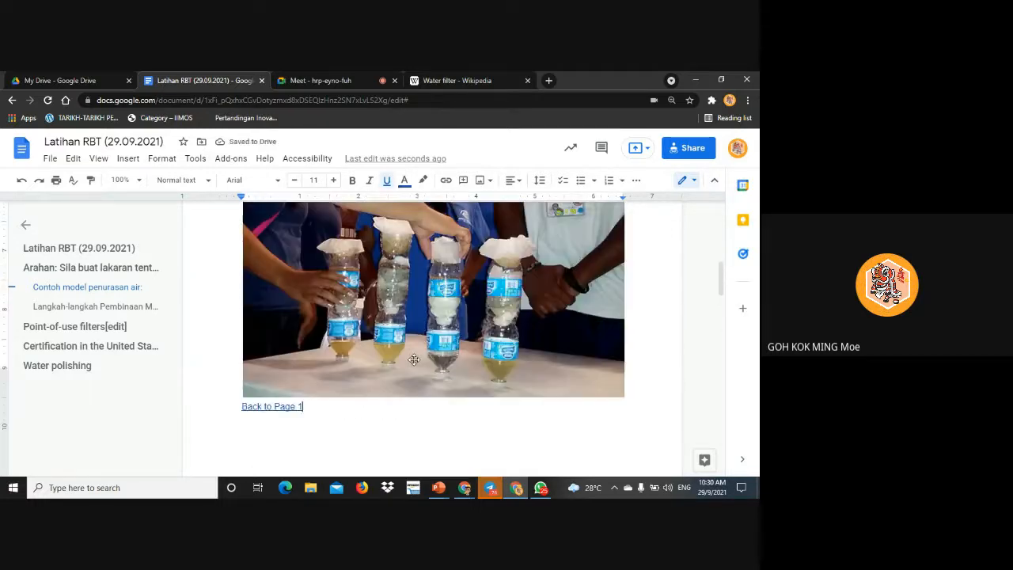
{"action": "left_click", "coordinate": [293, 409]}
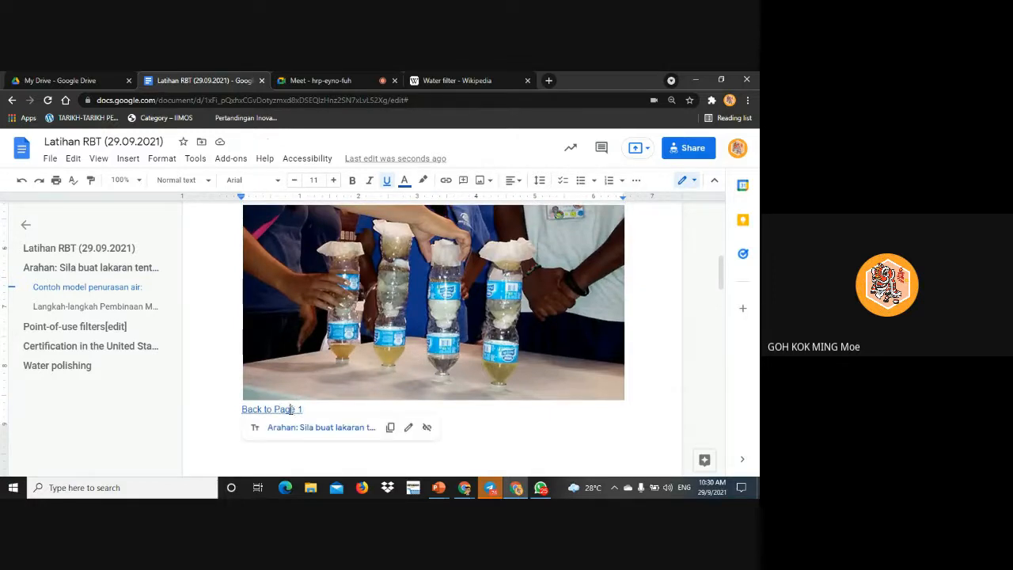
{"action": "left_click", "coordinate": [303, 427]}
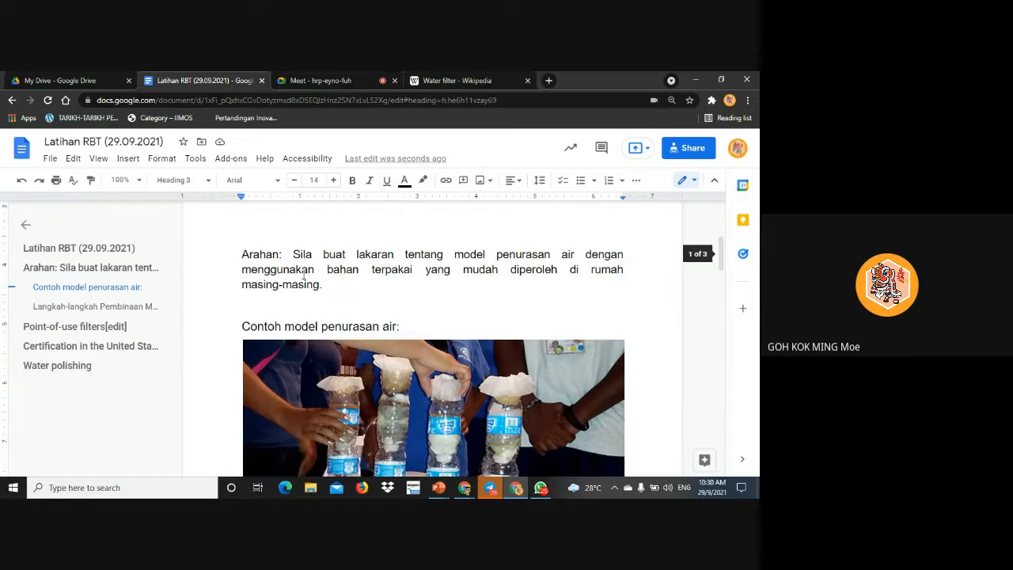
{"action": "scroll", "coordinate": [321, 303], "scroll_direction": "down", "scroll_amount": 5}
{"action": "scroll", "coordinate": [324, 285], "scroll_direction": "up", "scroll_amount": 1}
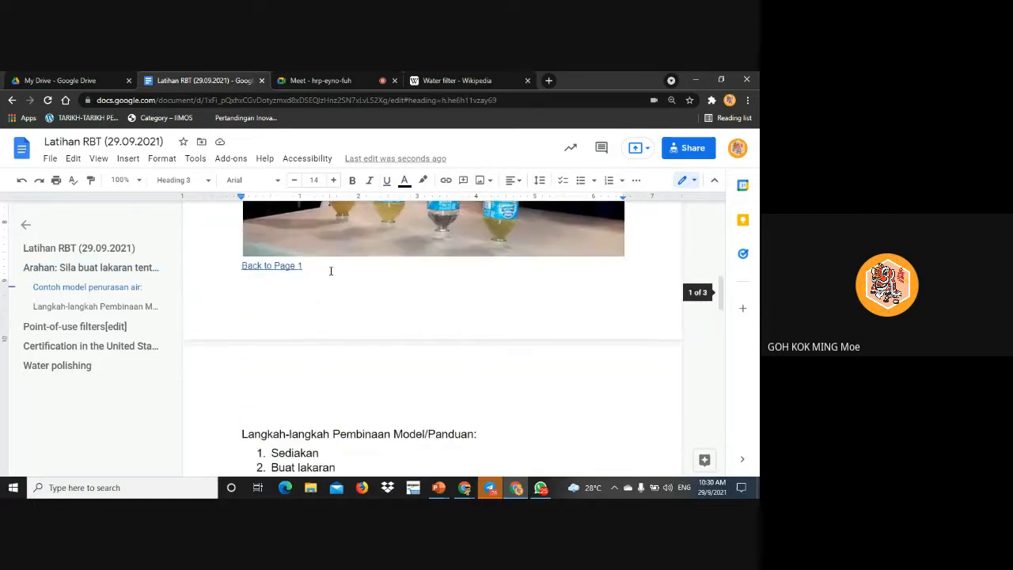
{"action": "scroll", "coordinate": [334, 263], "scroll_direction": "up", "scroll_amount": 6}
Copy the linked text "Back to Page 1" from below the bottle photo
{"action": "scroll", "coordinate": [350, 282], "scroll_direction": "down", "scroll_amount": 5}
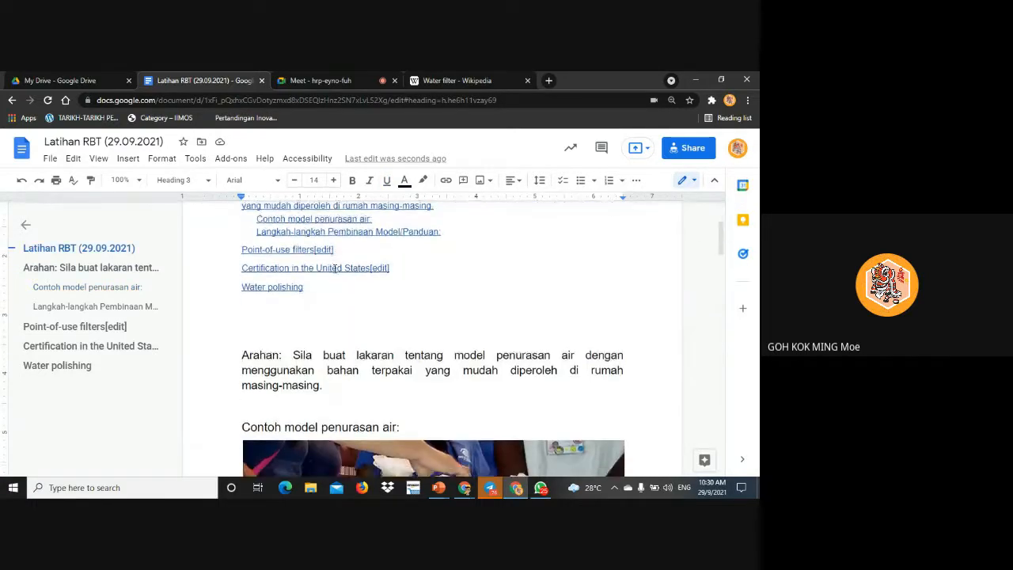
{"action": "scroll", "coordinate": [350, 282], "scroll_direction": "down", "scroll_amount": 2}
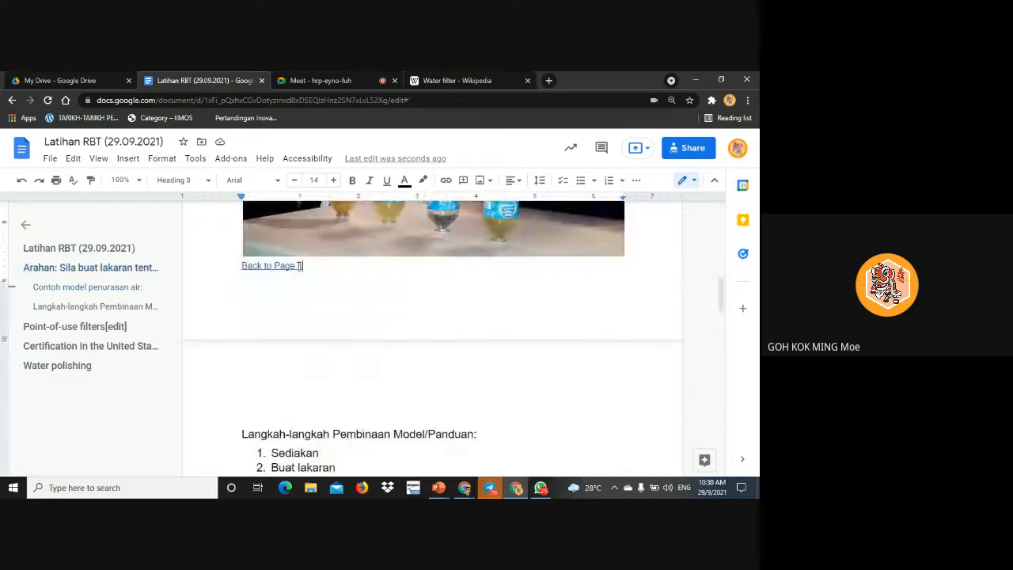
{"action": "left_click_drag", "start_coordinate": [303, 266], "coordinate": [237, 266]}
{"action": "key", "text": "ctrl+c"}
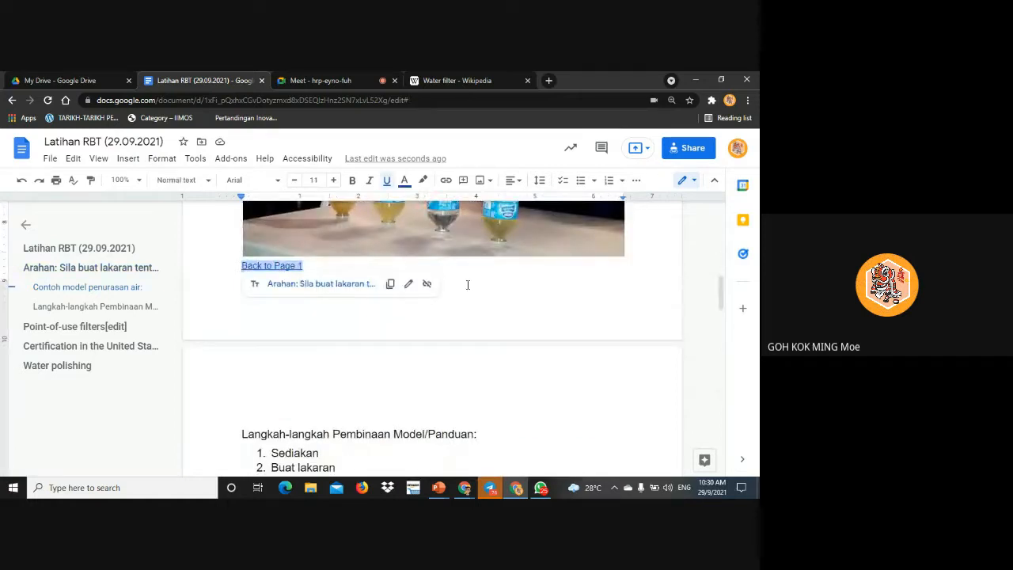
Split the paragraph under "Certification in the United States" after "sales literature." so that "Each certifies" starts a new paragraph
{"action": "scroll", "coordinate": [467, 285], "scroll_direction": "down", "scroll_amount": 15}
{"action": "scroll", "coordinate": [528, 298], "scroll_direction": "up", "scroll_amount": 5}
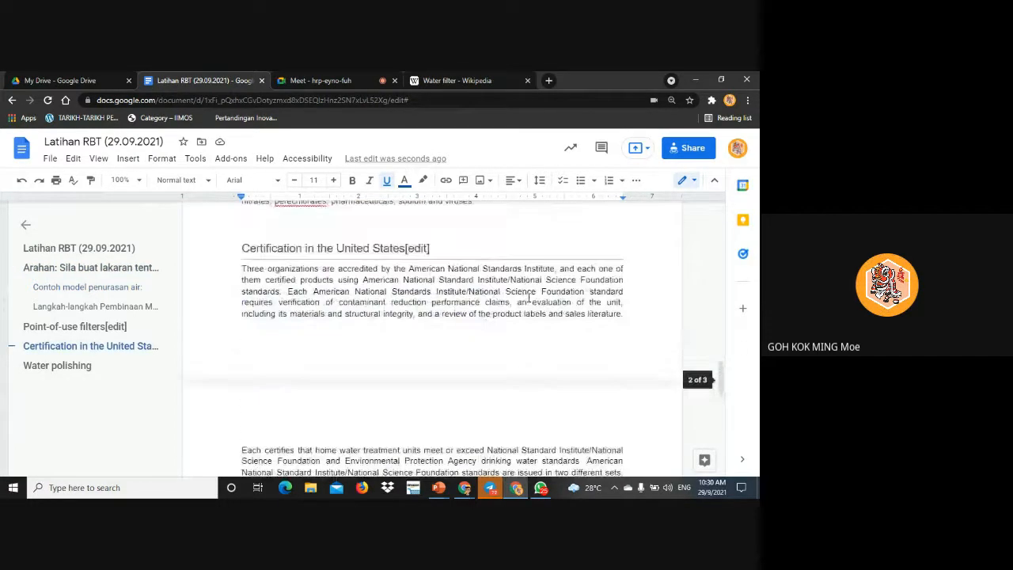
{"action": "left_click", "coordinate": [638, 308]}
{"action": "left_click", "coordinate": [642, 320]}
{"action": "key", "text": "Return"}
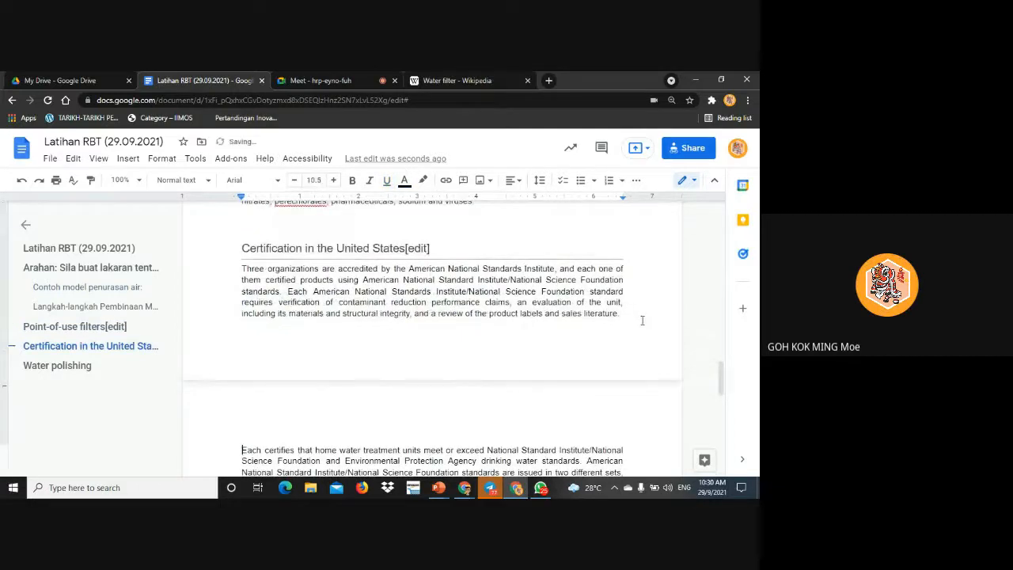
Delete the blank line above the "Certification in the United States" heading
{"action": "scroll", "coordinate": [642, 320], "scroll_direction": "up", "scroll_amount": 2}
{"action": "left_click", "coordinate": [343, 336]}
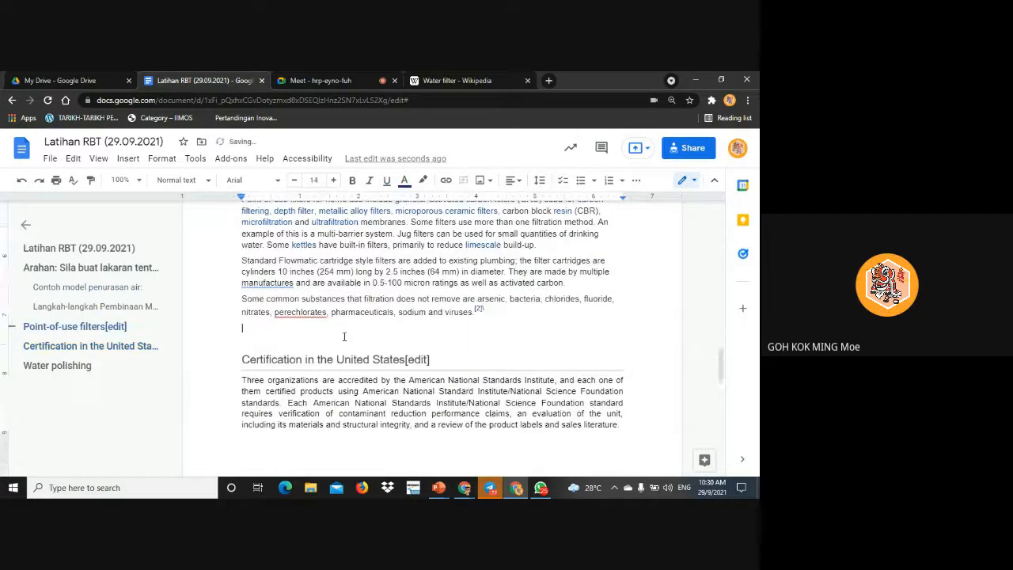
{"action": "key", "text": "Delete"}
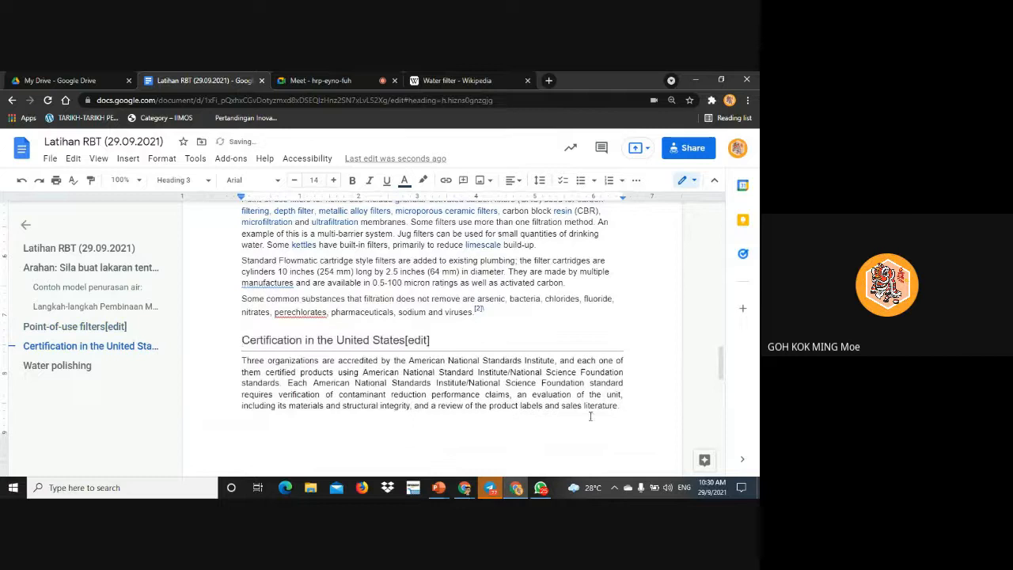
Paste the copied "Back to Page 1" link on a new line after the paragraph ending in "sales literature."
{"action": "left_click", "coordinate": [655, 414]}
{"action": "key", "text": "Return"}
{"action": "key", "text": "Return"}
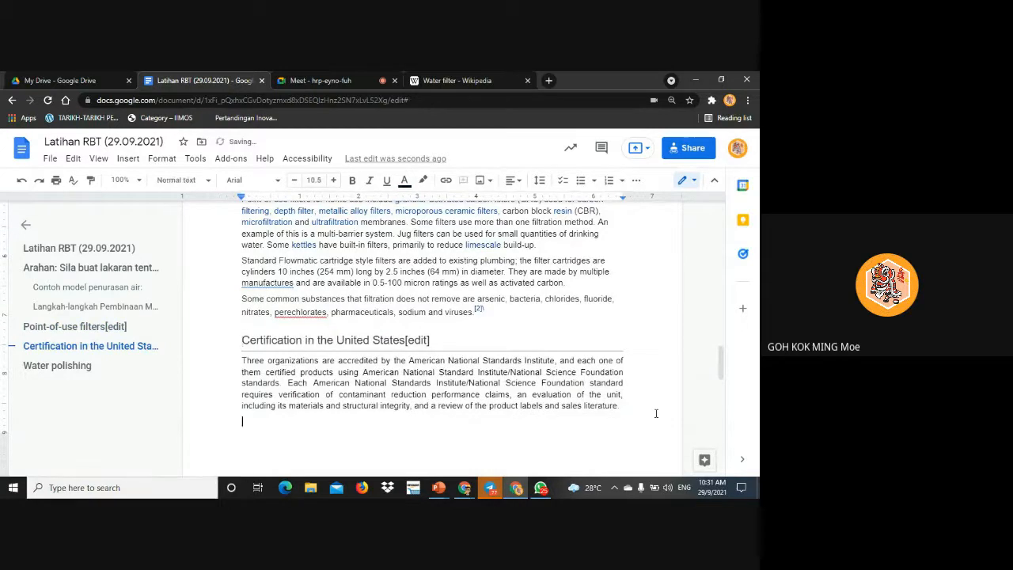
{"action": "key", "text": "BackSpace"}
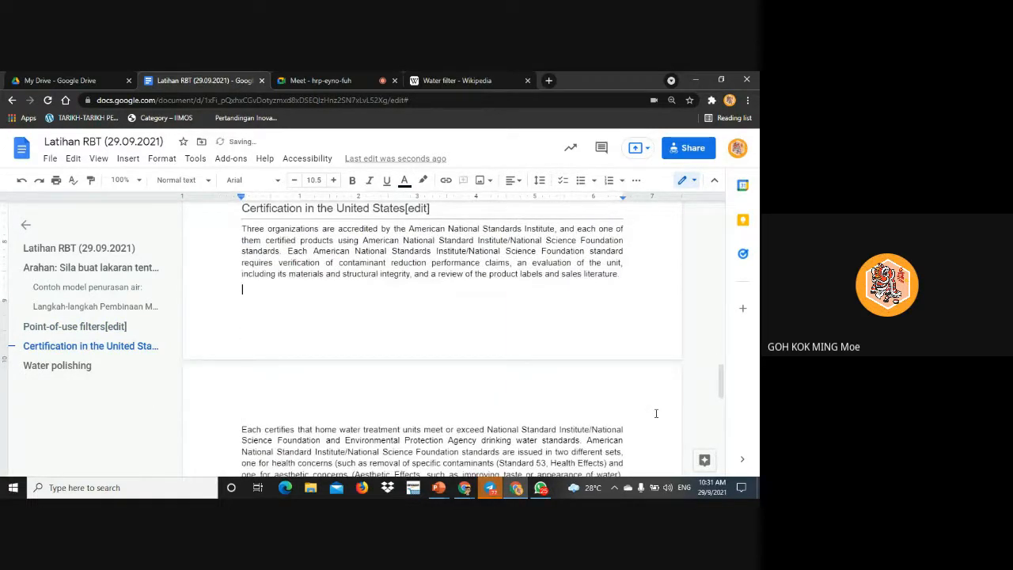
{"action": "key", "text": "ctrl+v"}
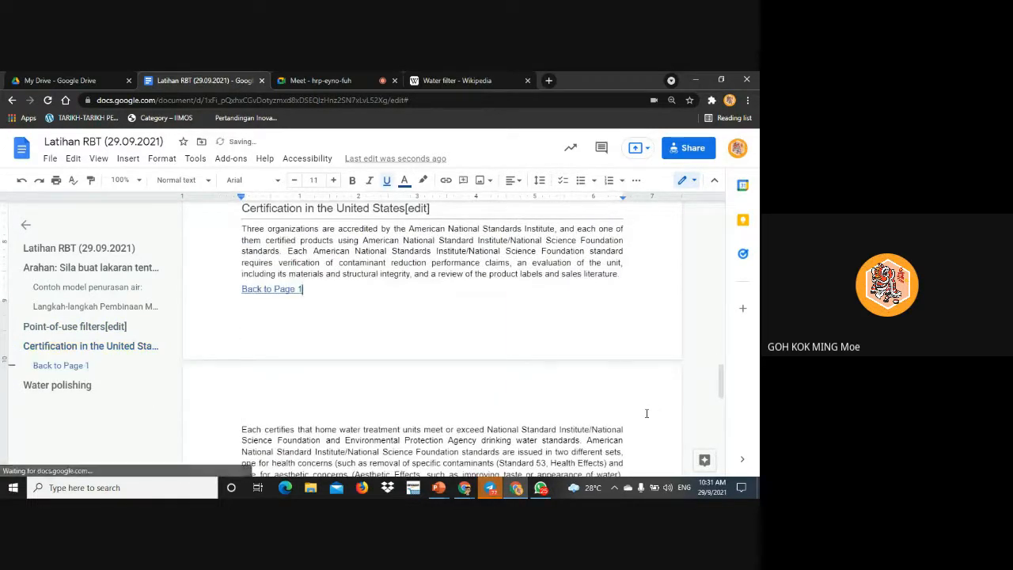
Follow the pasted "Back to Page 1" link to test it, and look through the pages down to the "Water polishing" section
{"action": "left_click", "coordinate": [288, 291]}
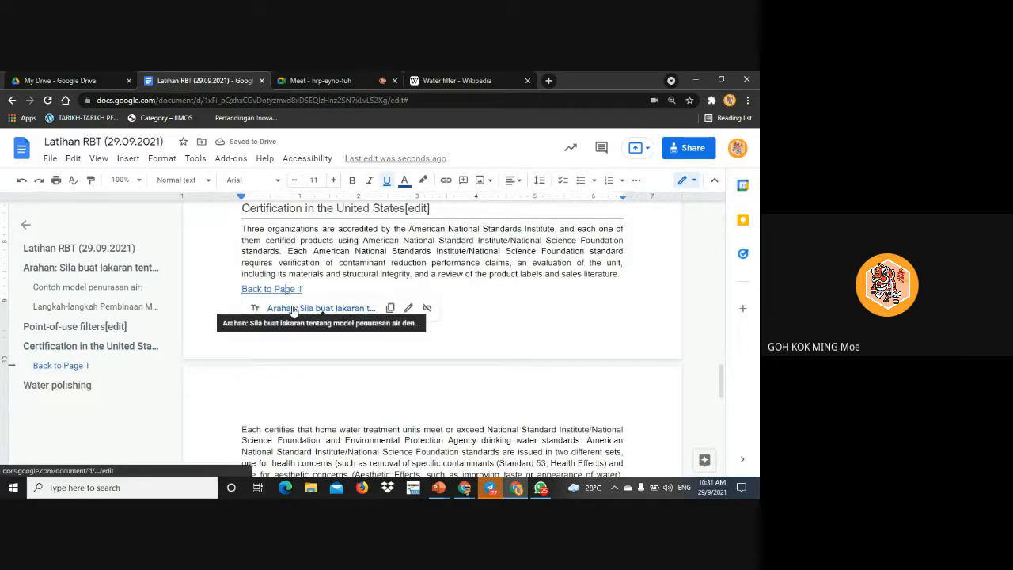
{"action": "left_click", "coordinate": [293, 309]}
{"action": "scroll", "coordinate": [462, 329], "scroll_direction": "down", "scroll_amount": 10}
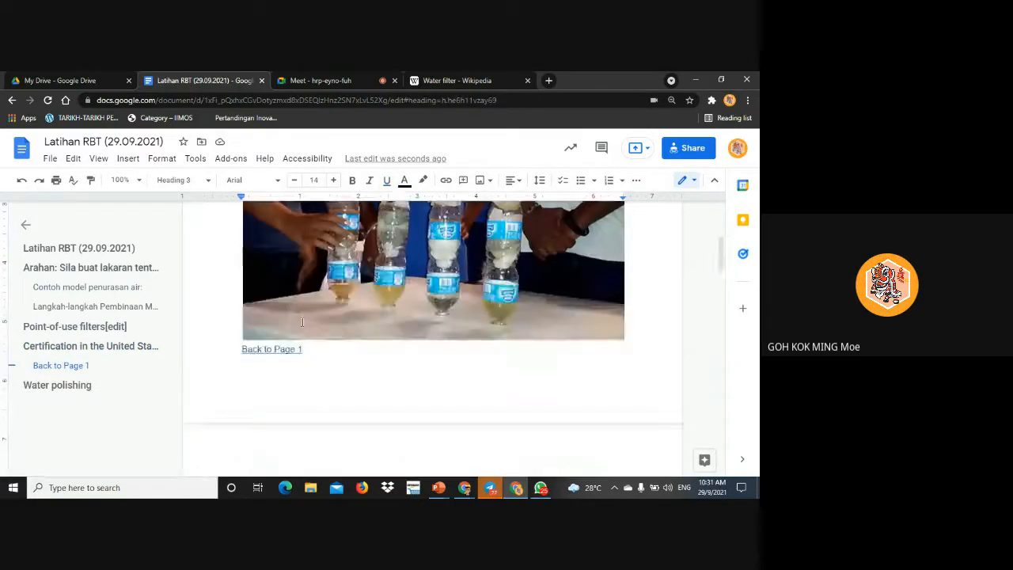
{"action": "scroll", "coordinate": [462, 329], "scroll_direction": "down", "scroll_amount": 6}
{"action": "scroll", "coordinate": [460, 323], "scroll_direction": "up", "scroll_amount": 3}
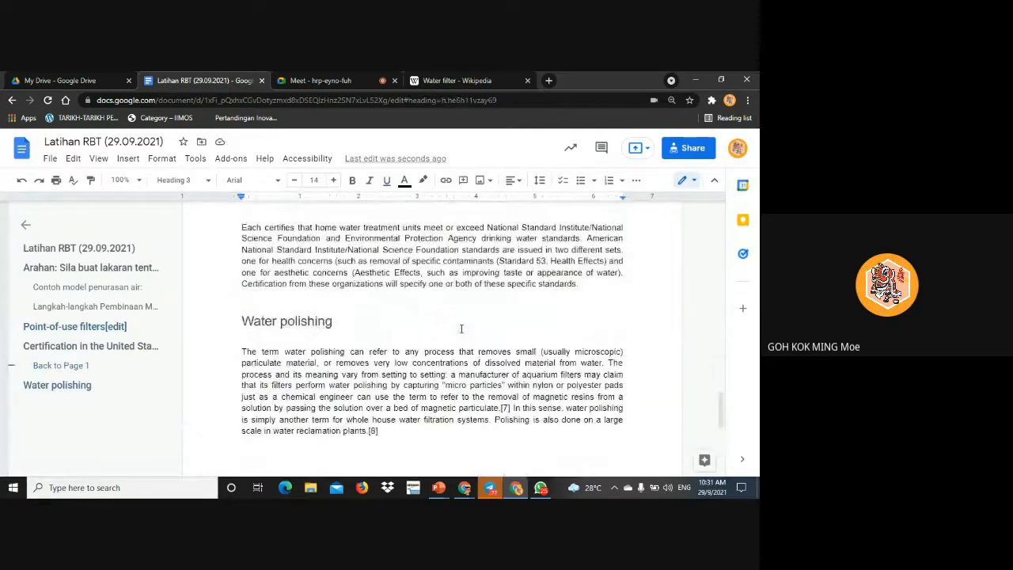
{"action": "scroll", "coordinate": [460, 323], "scroll_direction": "up", "scroll_amount": 3}
{"action": "scroll", "coordinate": [475, 321], "scroll_direction": "down", "scroll_amount": 8}
Highlight the "Back to Page 1" link under the "Certification in the United States" paragraph in black
{"action": "scroll", "coordinate": [483, 313], "scroll_direction": "up", "scroll_amount": 10}
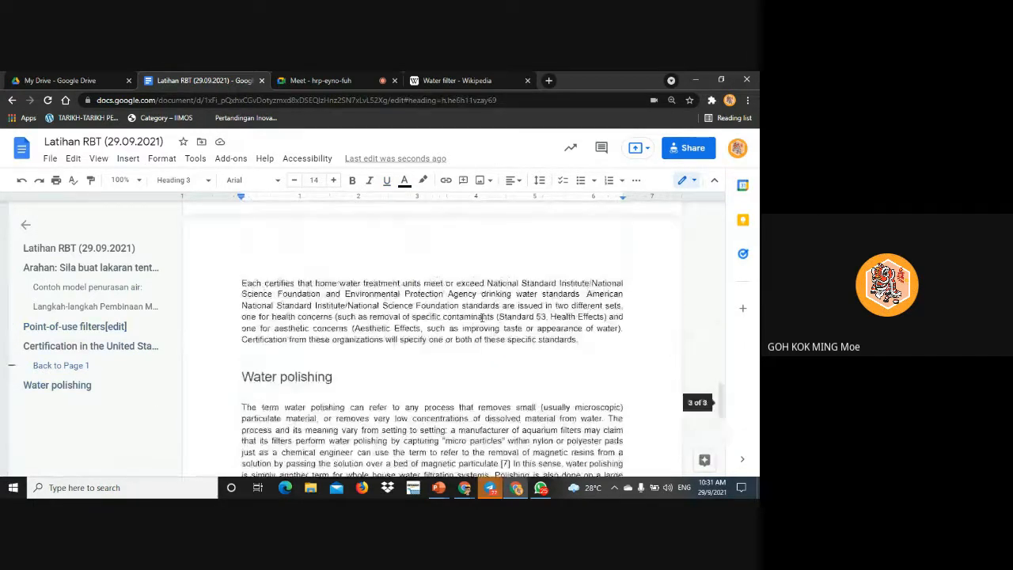
{"action": "left_click", "coordinate": [312, 356]}
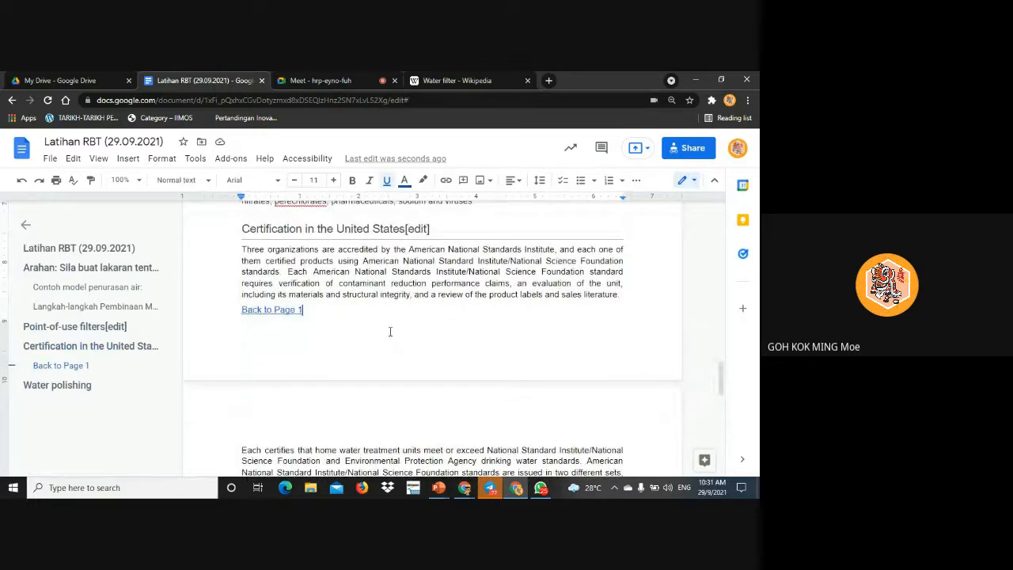
{"action": "scroll", "coordinate": [330, 335], "scroll_direction": "up", "scroll_amount": 1}
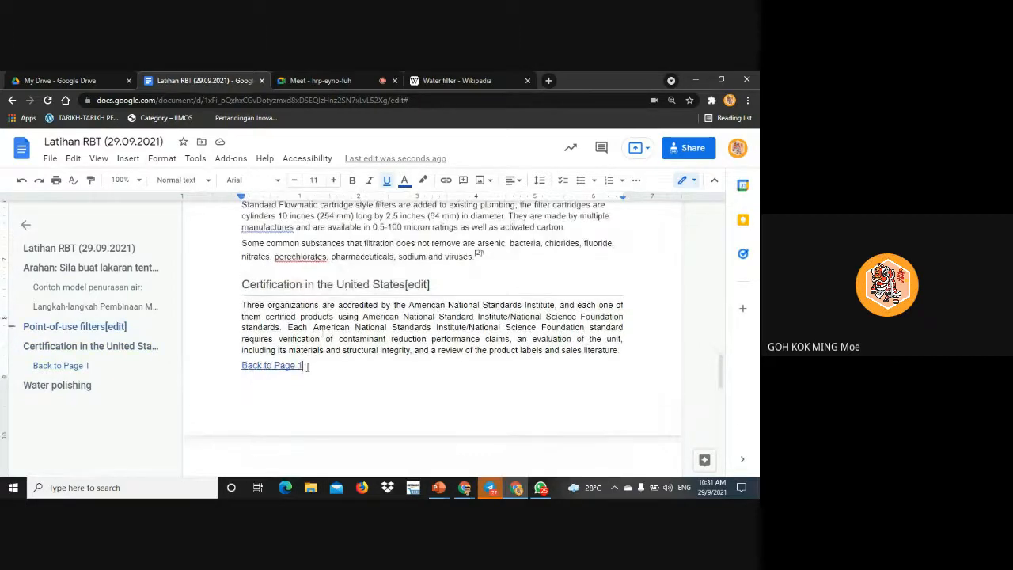
{"action": "left_click_drag", "start_coordinate": [308, 365], "coordinate": [237, 369]}
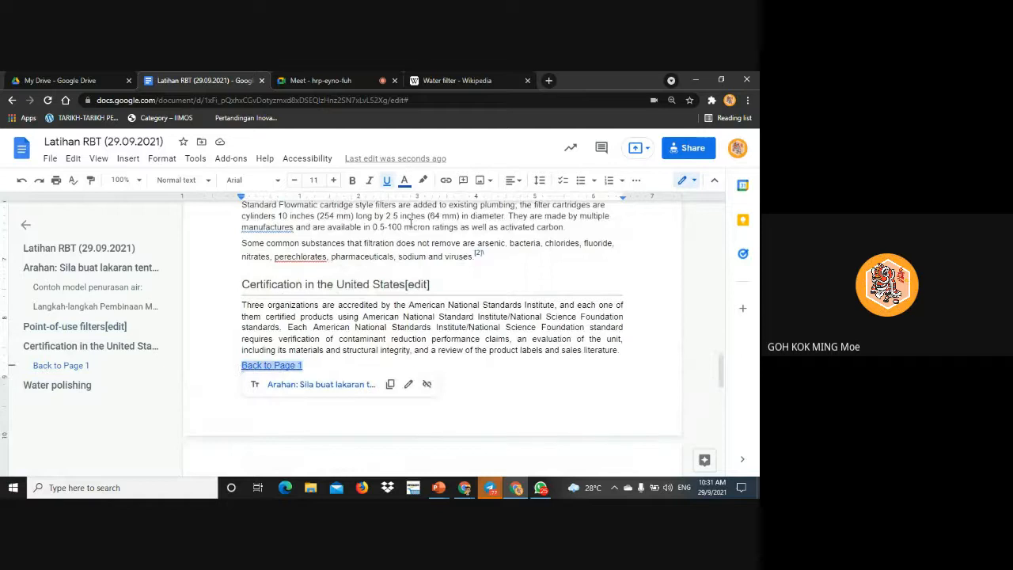
{"action": "left_click", "coordinate": [422, 179]}
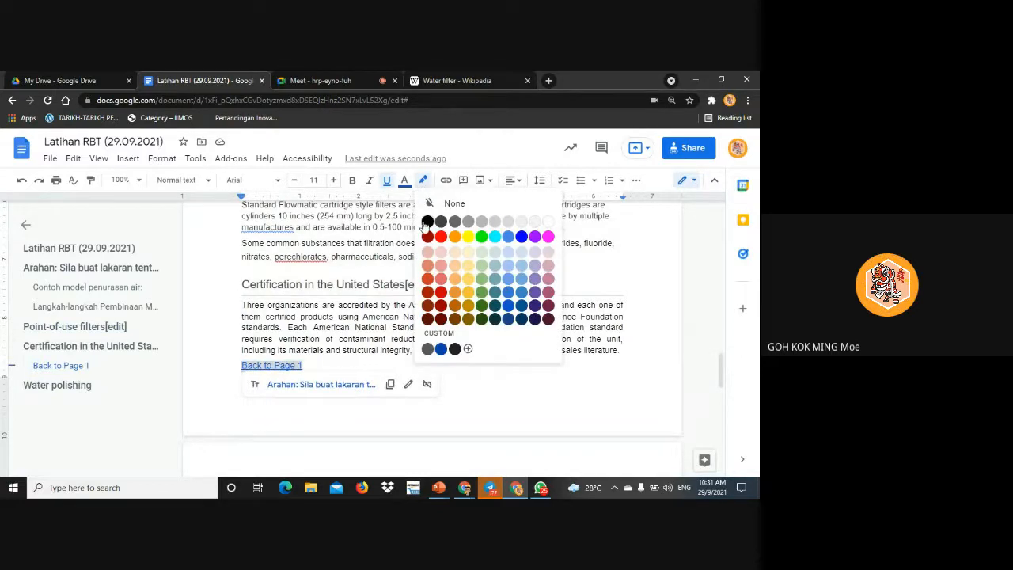
{"action": "left_click", "coordinate": [427, 223]}
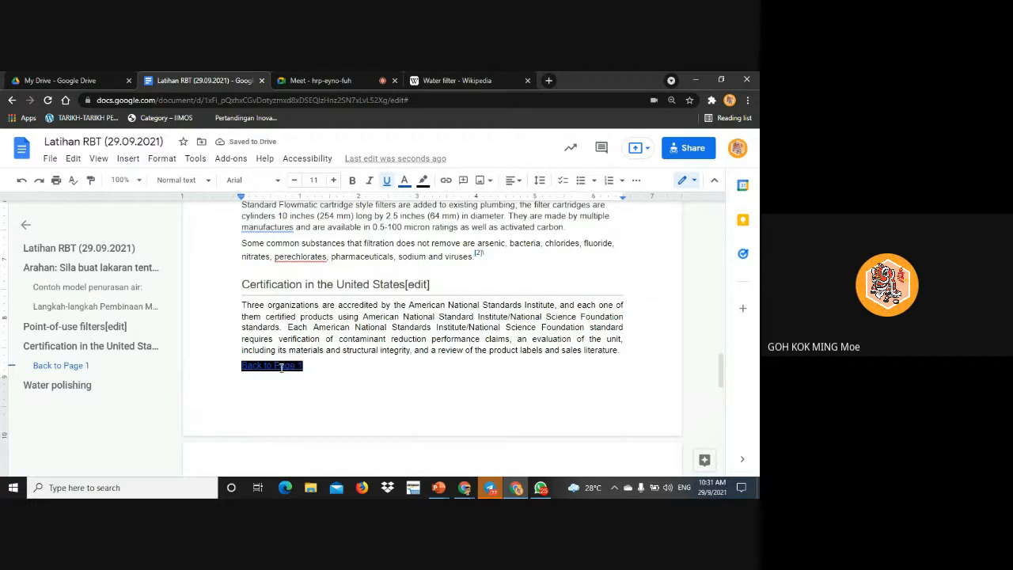
Follow the black-highlighted "Back to Page 1" link under the certification paragraph to test it, and look through the following pages
{"action": "left_click", "coordinate": [281, 367]}
{"action": "left_click", "coordinate": [300, 388]}
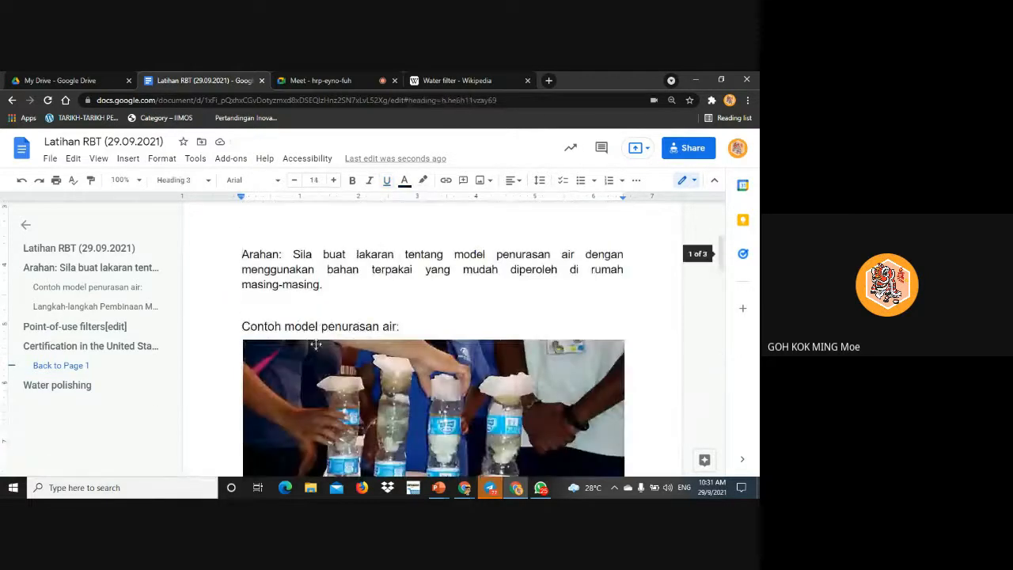
{"action": "scroll", "coordinate": [315, 345], "scroll_direction": "up", "scroll_amount": 2}
{"action": "scroll", "coordinate": [317, 348], "scroll_direction": "down", "scroll_amount": 10}
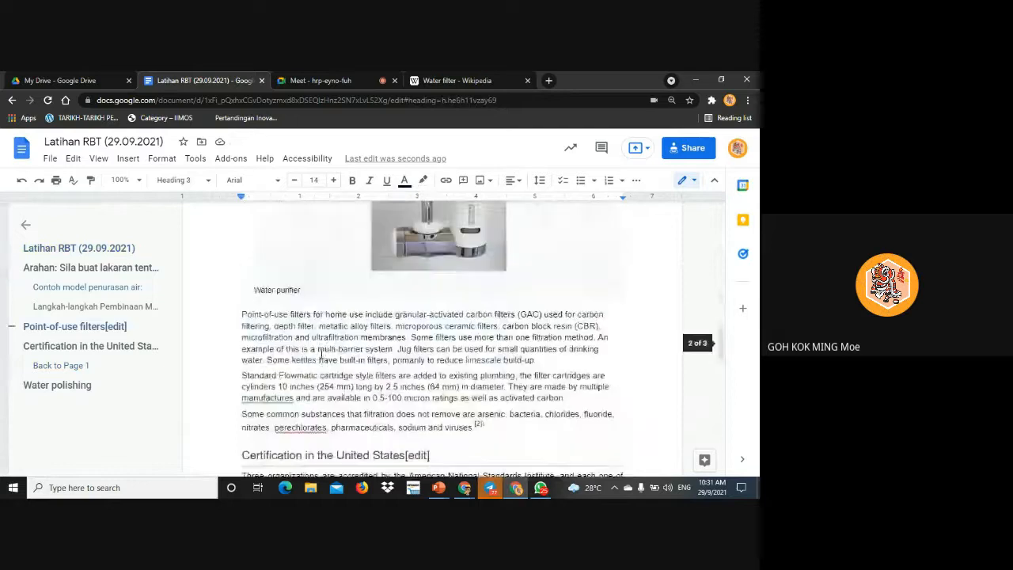
{"action": "scroll", "coordinate": [321, 356], "scroll_direction": "down", "scroll_amount": 8}
Highlight the "Back to Page 1" link below the water bottle photo in black
{"action": "scroll", "coordinate": [324, 342], "scroll_direction": "up", "scroll_amount": 12}
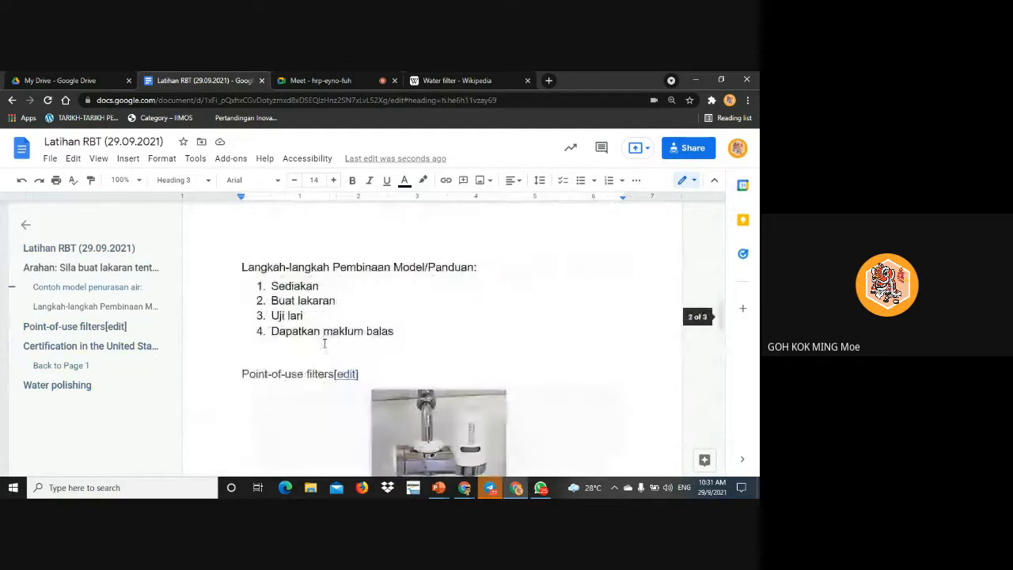
{"action": "scroll", "coordinate": [323, 338], "scroll_direction": "up", "scroll_amount": 5}
{"action": "left_click_drag", "start_coordinate": [309, 322], "coordinate": [250, 323]}
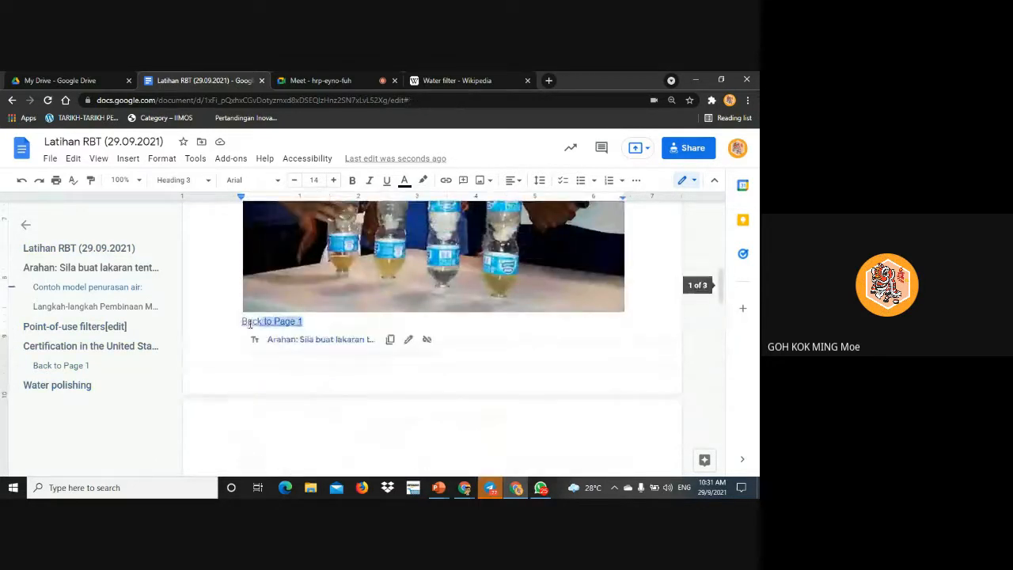
{"action": "left_click", "coordinate": [422, 181]}
{"action": "left_click", "coordinate": [432, 217]}
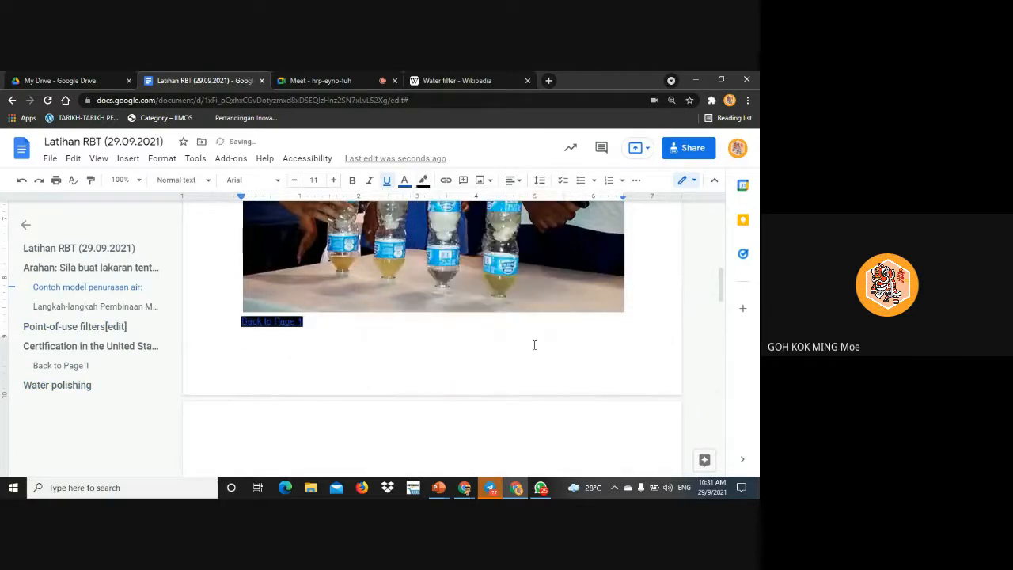
Look through the document's pages to review the highlighted links, ending at the title and table of contents
{"action": "scroll", "coordinate": [534, 345], "scroll_direction": "down", "scroll_amount": 4}
{"action": "scroll", "coordinate": [530, 356], "scroll_direction": "down", "scroll_amount": 5}
{"action": "scroll", "coordinate": [536, 362], "scroll_direction": "up", "scroll_amount": 5}
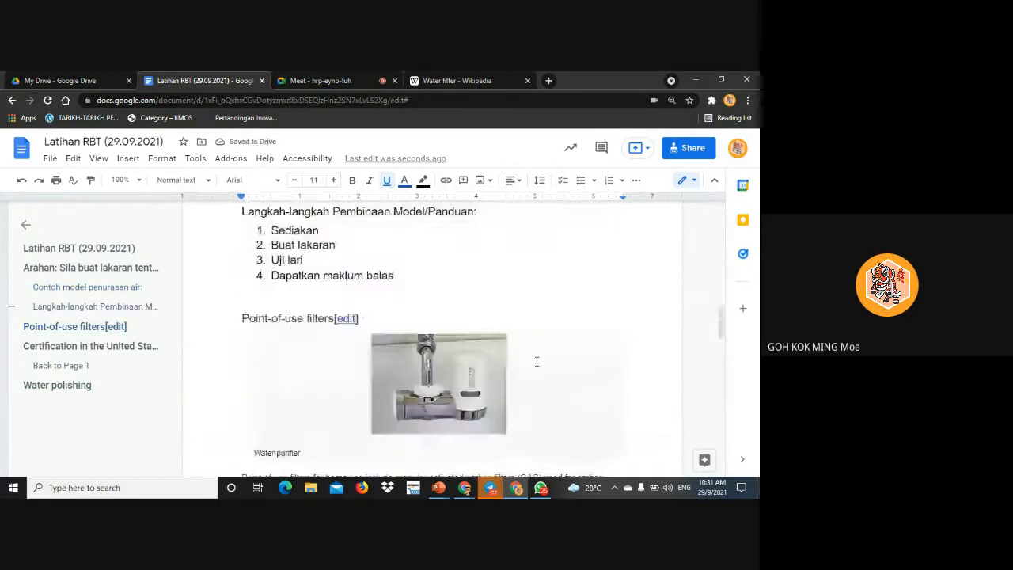
{"action": "scroll", "coordinate": [536, 362], "scroll_direction": "up", "scroll_amount": 10}
{"action": "scroll", "coordinate": [538, 364], "scroll_direction": "down", "scroll_amount": 3}
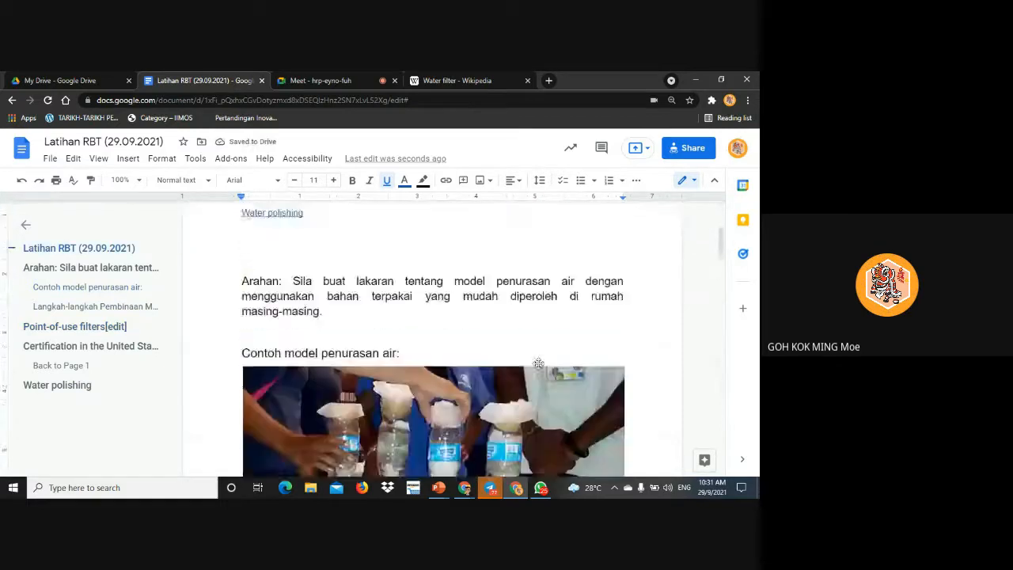
{"action": "scroll", "coordinate": [538, 363], "scroll_direction": "down", "scroll_amount": 8}
{"action": "scroll", "coordinate": [541, 362], "scroll_direction": "up", "scroll_amount": 7}
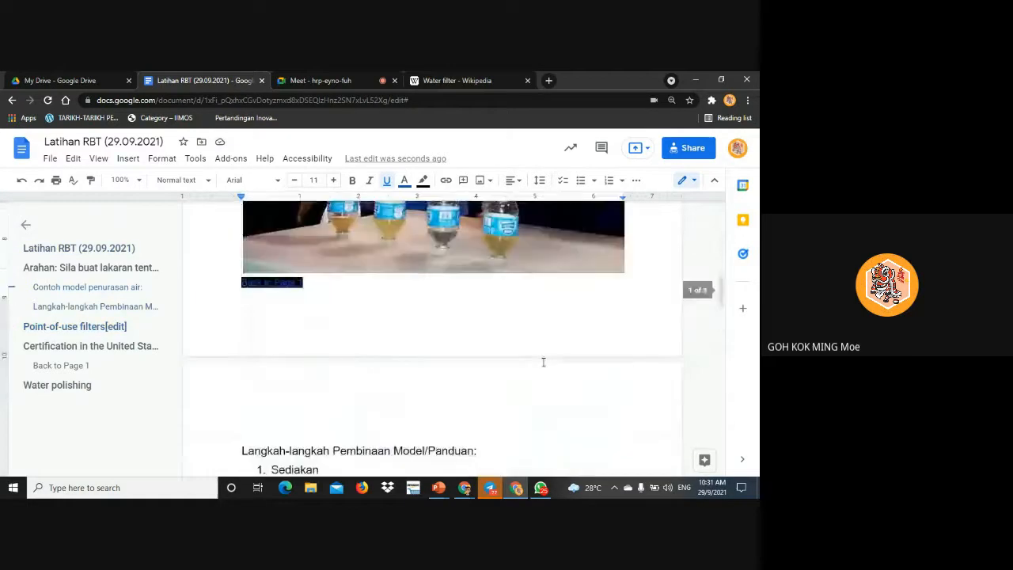
{"action": "scroll", "coordinate": [542, 361], "scroll_direction": "up", "scroll_amount": 5}
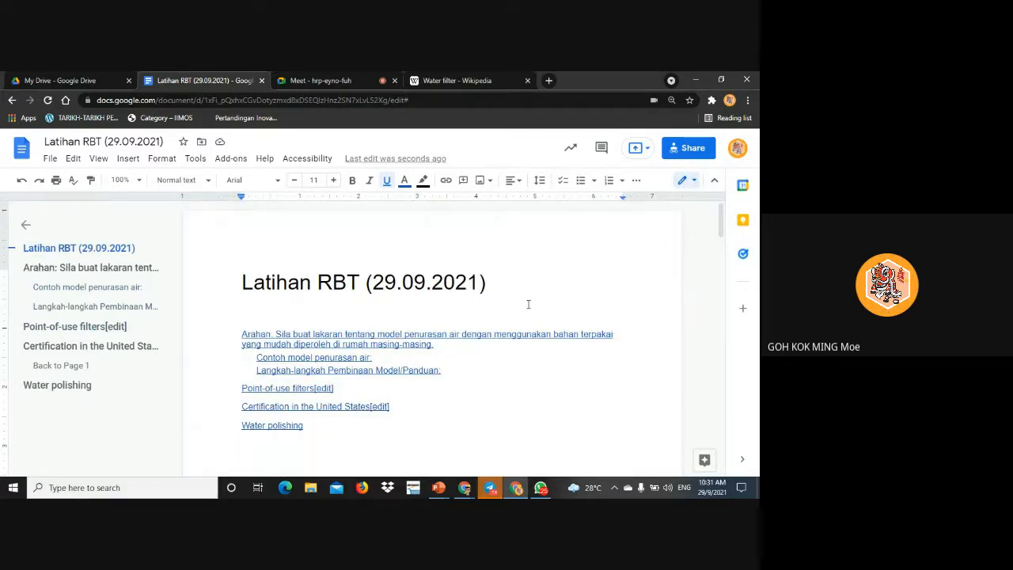
View the document's sharing settings and close them
{"action": "left_click", "coordinate": [685, 151]}
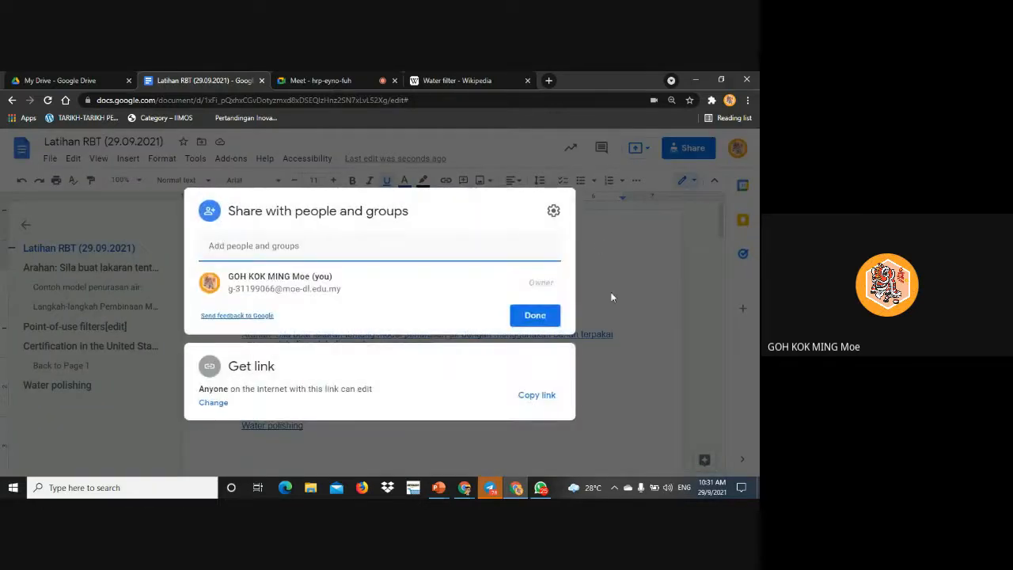
{"action": "left_click", "coordinate": [667, 243]}
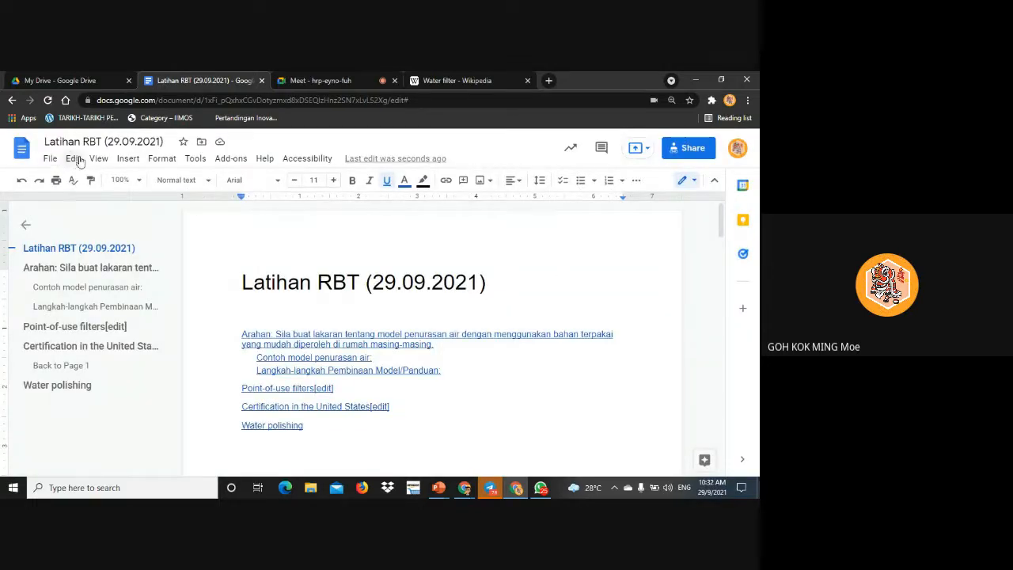
Download the document as a PDF and open the downloaded file
{"action": "left_click", "coordinate": [50, 162]}
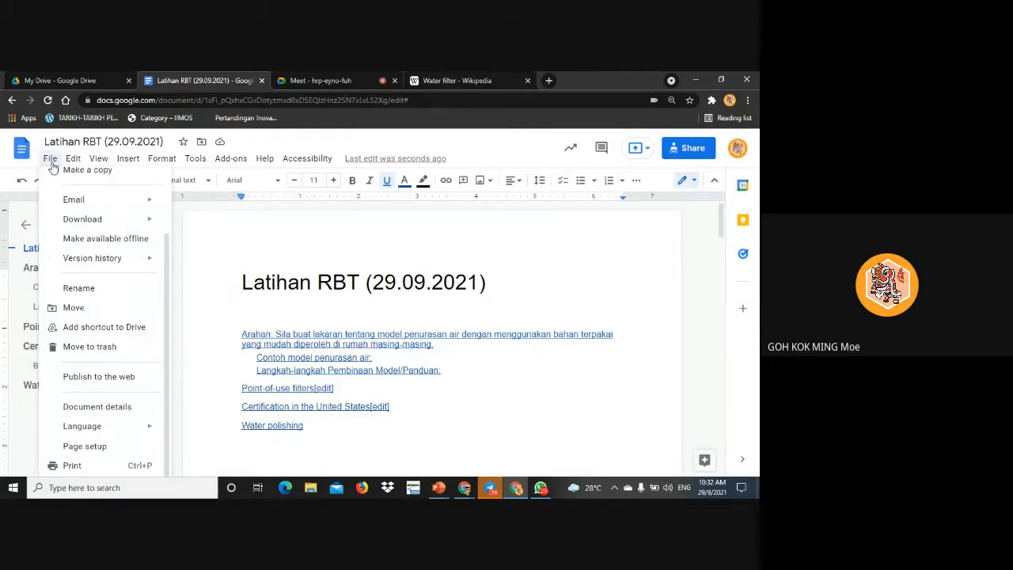
{"action": "mouse_move", "coordinate": [96, 222]}
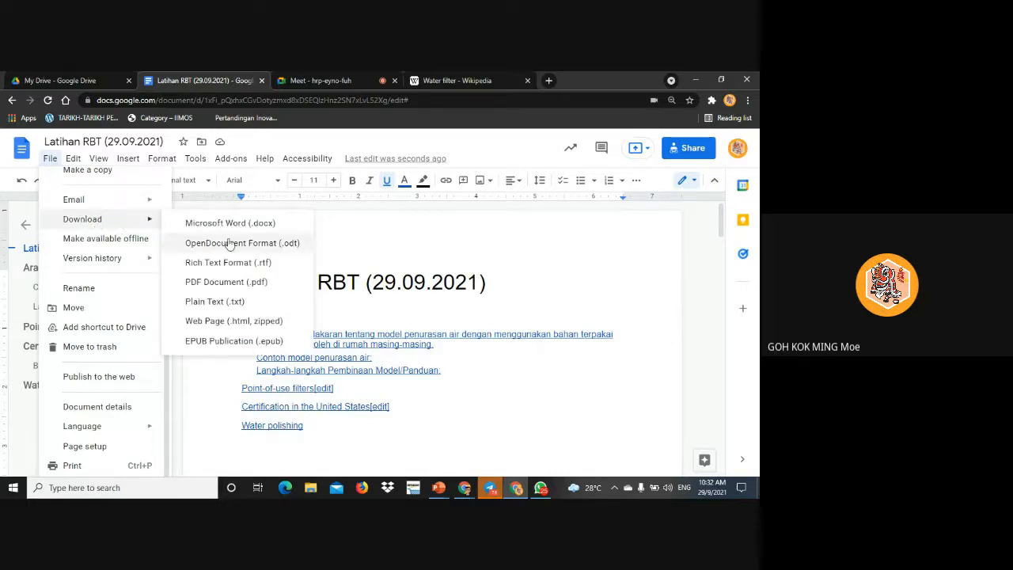
{"action": "left_click", "coordinate": [240, 283]}
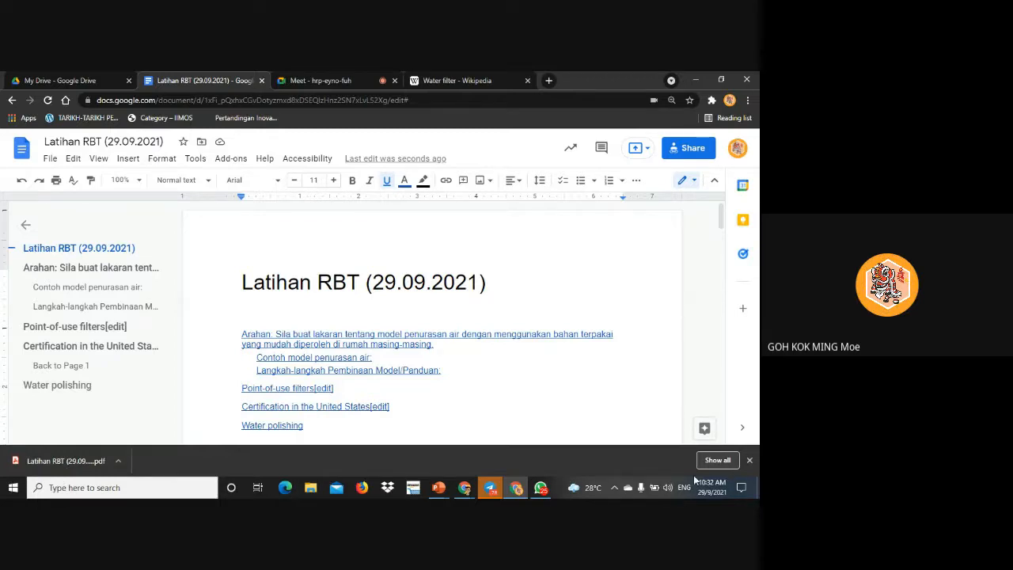
{"action": "left_click", "coordinate": [82, 461]}
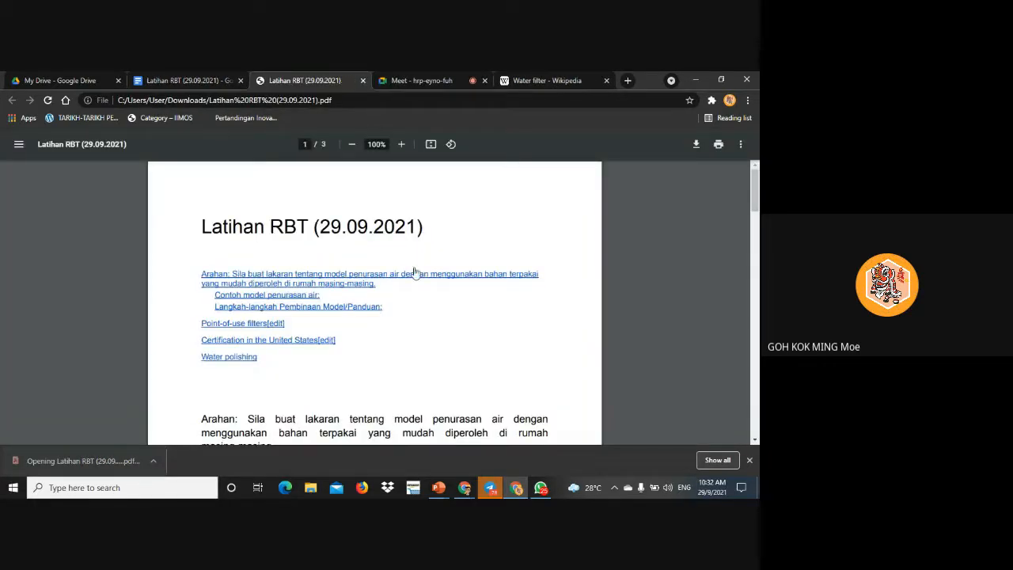
Look through the PDF from the title to the end of page 2 and return to its table of contents
{"action": "scroll", "coordinate": [588, 267], "scroll_direction": "down", "scroll_amount": 1}
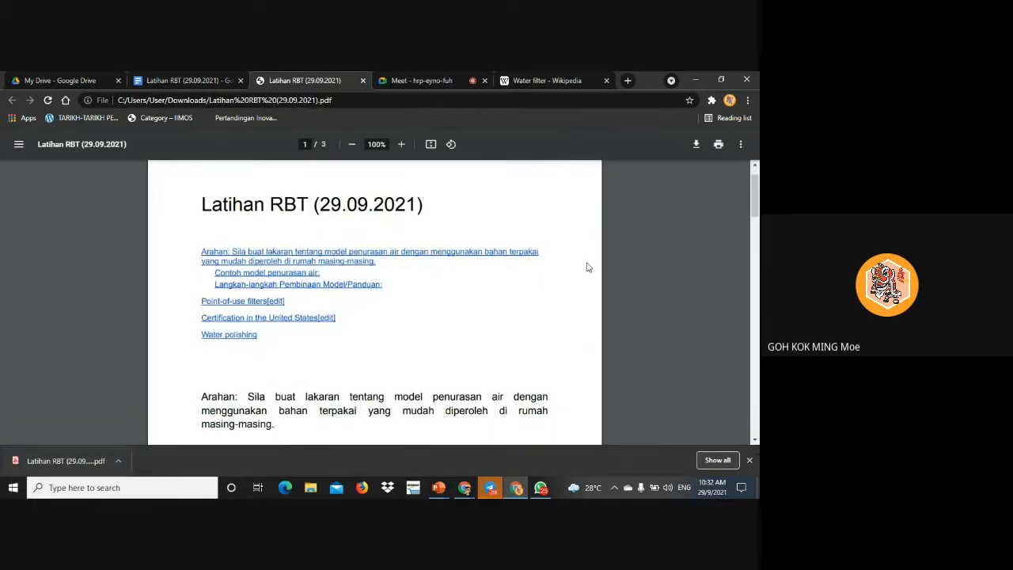
{"action": "scroll", "coordinate": [589, 267], "scroll_direction": "down", "scroll_amount": 5}
{"action": "scroll", "coordinate": [475, 266], "scroll_direction": "up", "scroll_amount": 5}
{"action": "scroll", "coordinate": [443, 258], "scroll_direction": "down", "scroll_amount": 10}
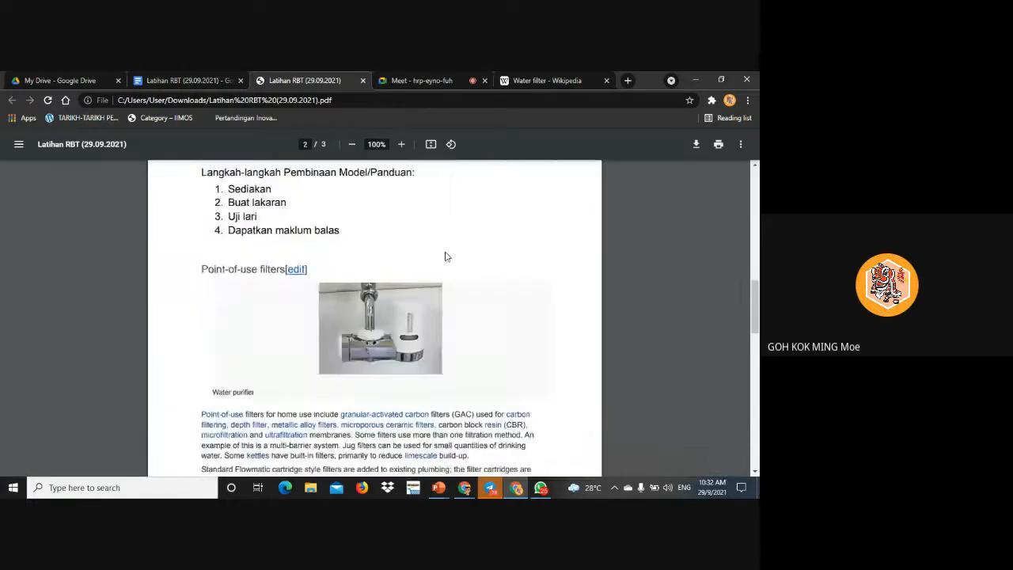
{"action": "scroll", "coordinate": [444, 255], "scroll_direction": "down", "scroll_amount": 10}
{"action": "scroll", "coordinate": [393, 354], "scroll_direction": "up", "scroll_amount": 1}
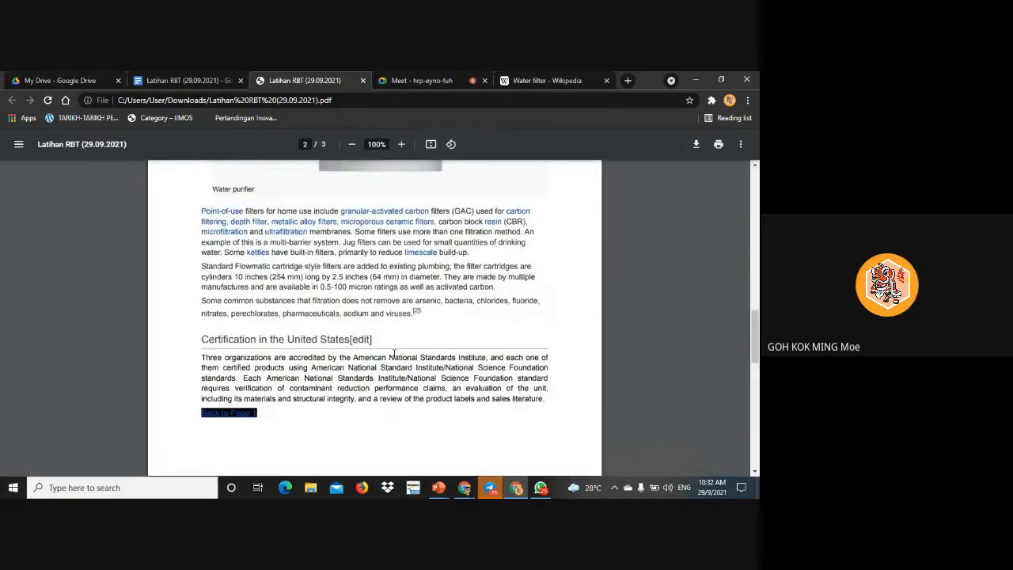
{"action": "scroll", "coordinate": [393, 353], "scroll_direction": "up", "scroll_amount": 15}
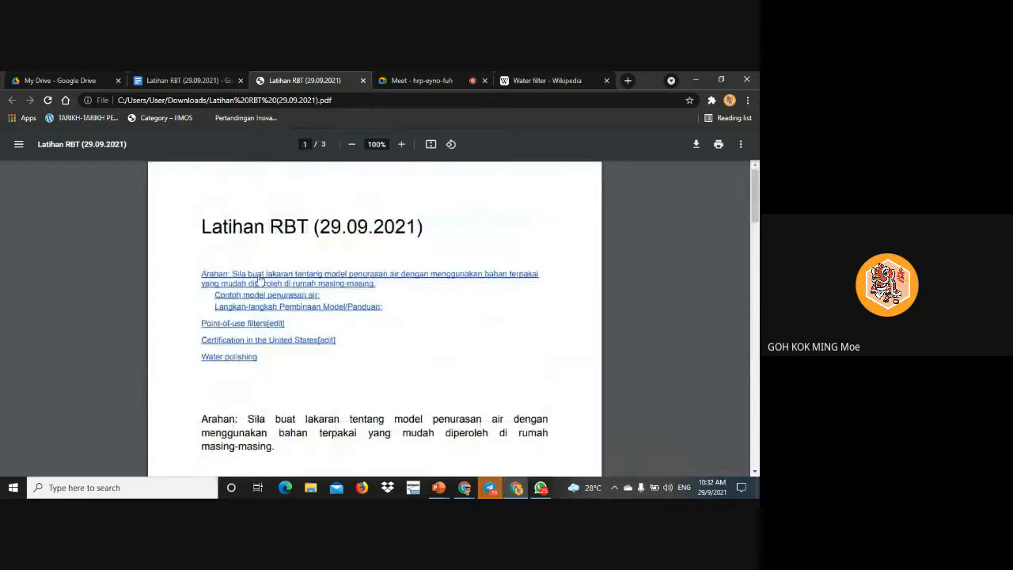
Test the "Arahan" contents link in the PDF and the "Back to Page 1" link below the bottle photo
{"action": "left_click", "coordinate": [260, 279]}
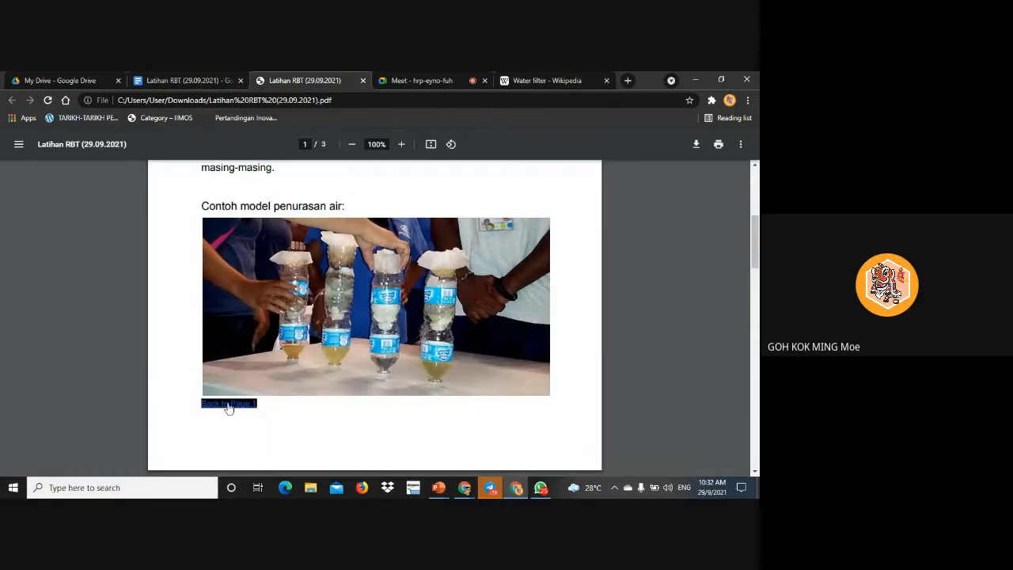
{"action": "scroll", "coordinate": [229, 407], "scroll_direction": "down", "scroll_amount": 2}
{"action": "scroll", "coordinate": [277, 387], "scroll_direction": "up", "scroll_amount": 3}
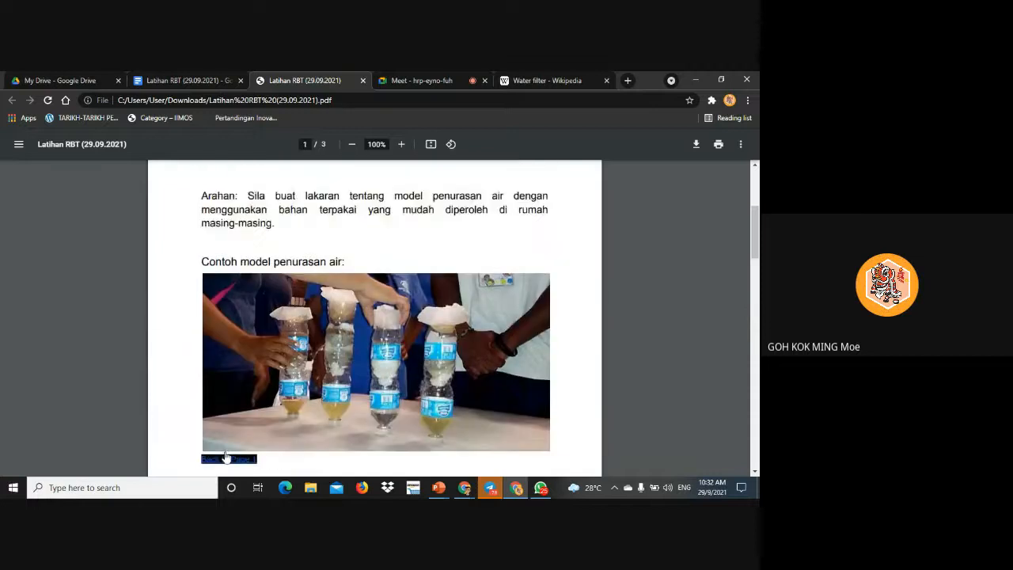
{"action": "scroll", "coordinate": [226, 457], "scroll_direction": "down", "scroll_amount": 1}
{"action": "left_click", "coordinate": [248, 405]}
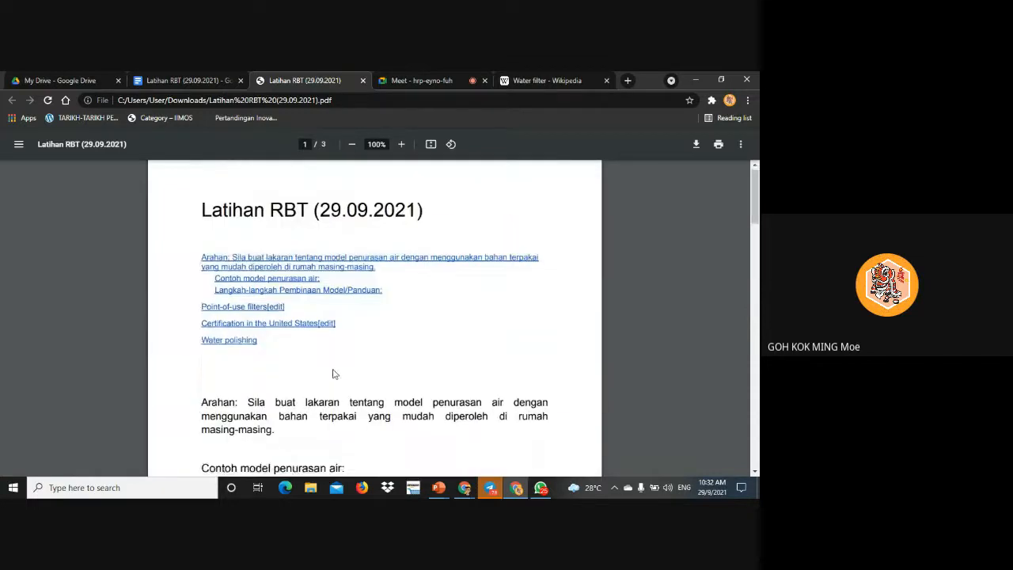
Test the "Point-of-use filters" contents link in the PDF and the "Back to Page 1" link at the end of page 2
{"action": "left_click", "coordinate": [269, 308]}
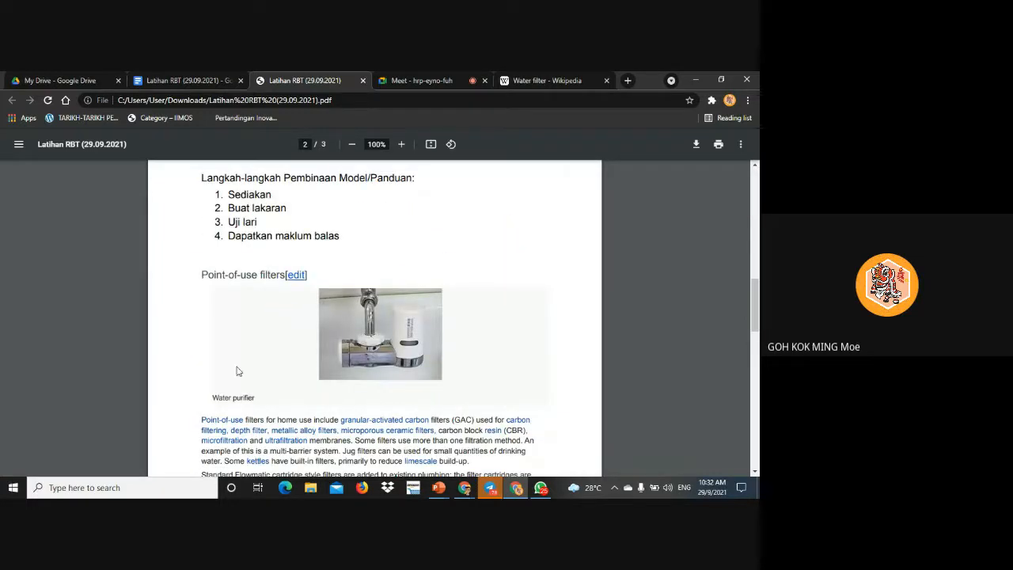
{"action": "scroll", "coordinate": [246, 365], "scroll_direction": "up", "scroll_amount": 4}
{"action": "scroll", "coordinate": [247, 365], "scroll_direction": "down", "scroll_amount": 5}
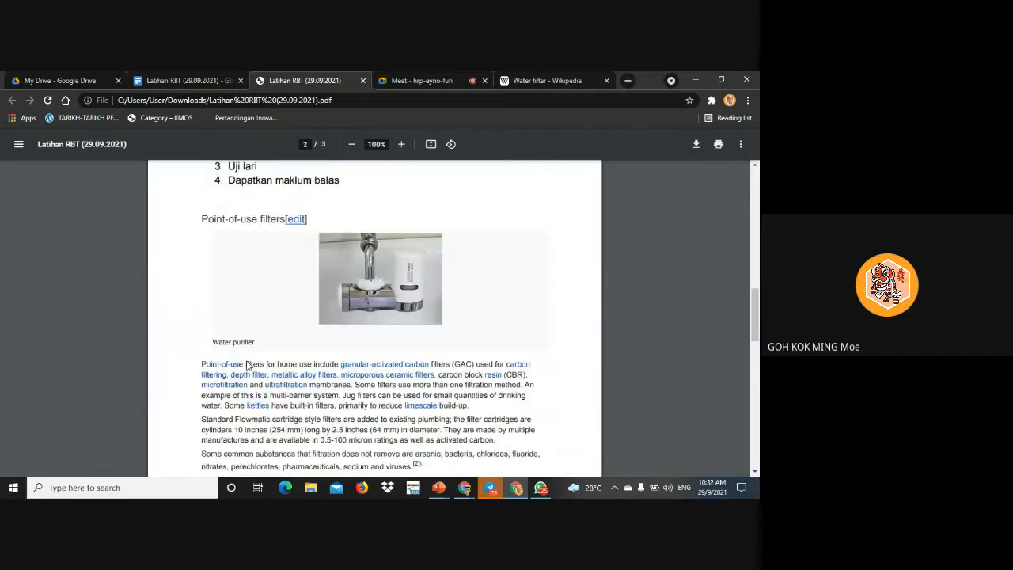
{"action": "scroll", "coordinate": [247, 365], "scroll_direction": "down", "scroll_amount": 3}
{"action": "left_click", "coordinate": [237, 346]}
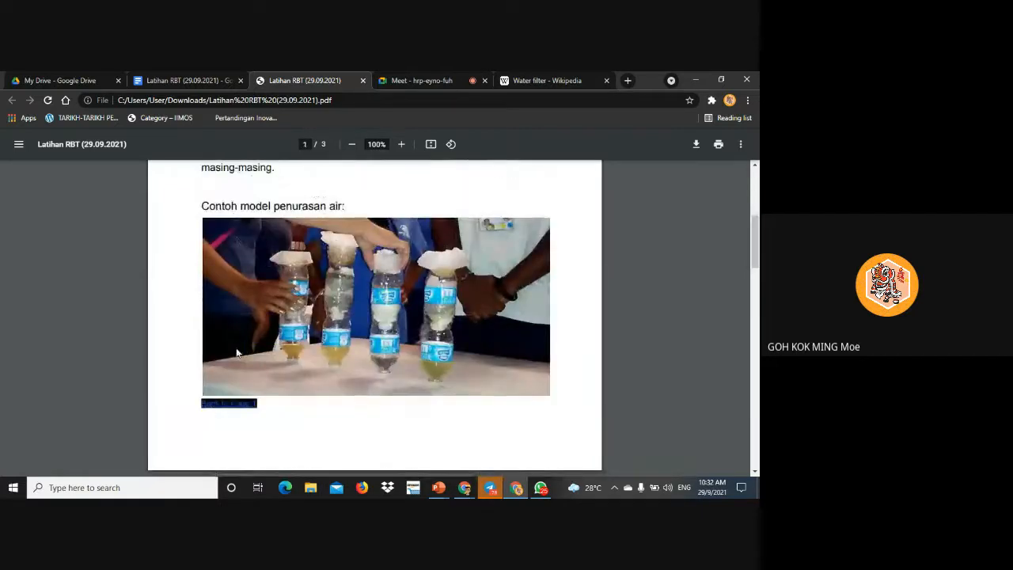
Follow the "Back to Page 1" link below the bottle photo again and check the page 1 content around it
{"action": "scroll", "coordinate": [235, 352], "scroll_direction": "up", "scroll_amount": 4}
{"action": "left_click", "coordinate": [236, 352]}
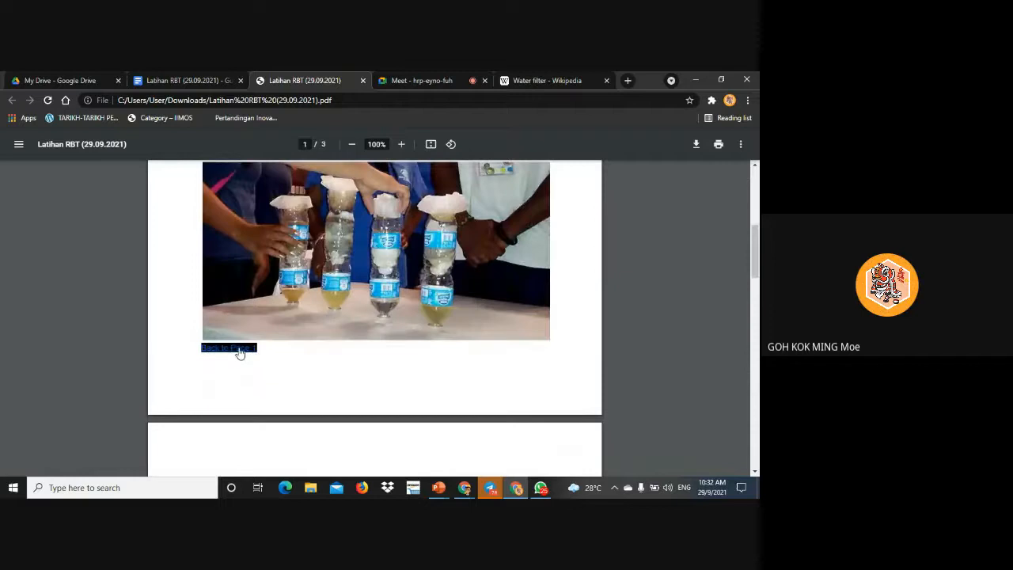
{"action": "scroll", "coordinate": [235, 356], "scroll_direction": "up", "scroll_amount": 1}
{"action": "scroll", "coordinate": [234, 316], "scroll_direction": "up", "scroll_amount": 4}
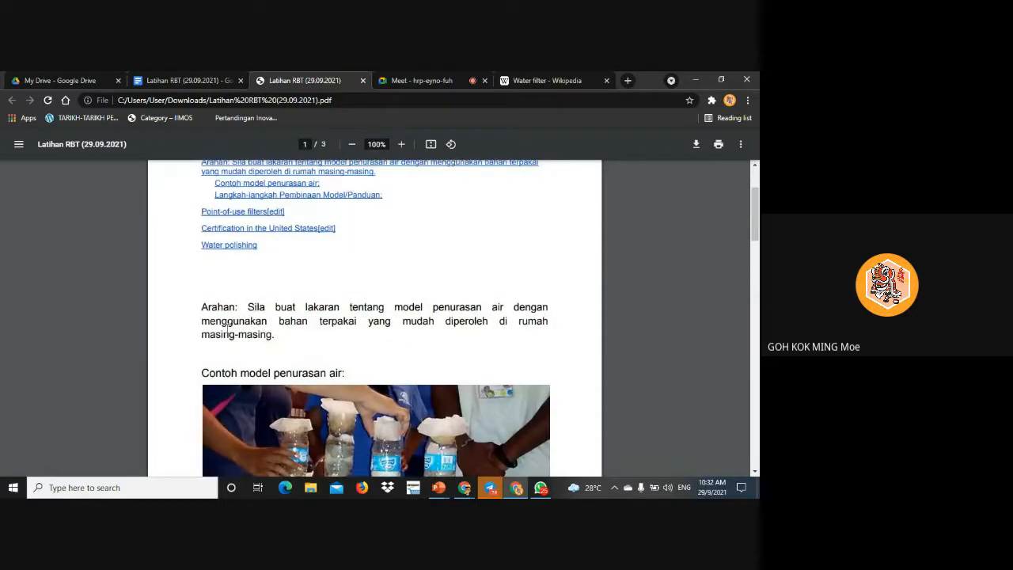
{"action": "scroll", "coordinate": [229, 328], "scroll_direction": "down", "scroll_amount": 3}
{"action": "scroll", "coordinate": [225, 443], "scroll_direction": "down", "scroll_amount": 1}
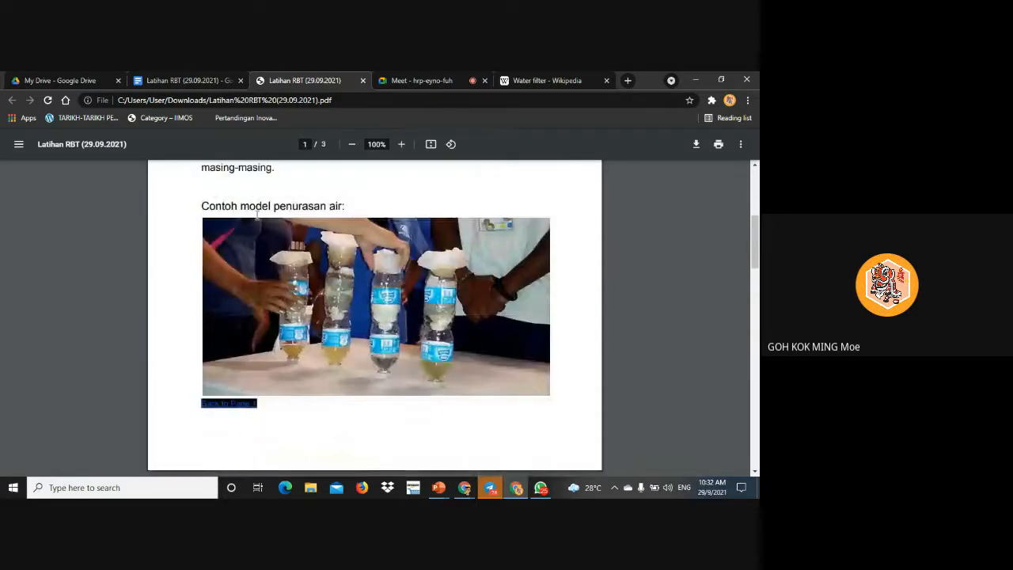
{"action": "scroll", "coordinate": [245, 277], "scroll_direction": "up", "scroll_amount": 2}
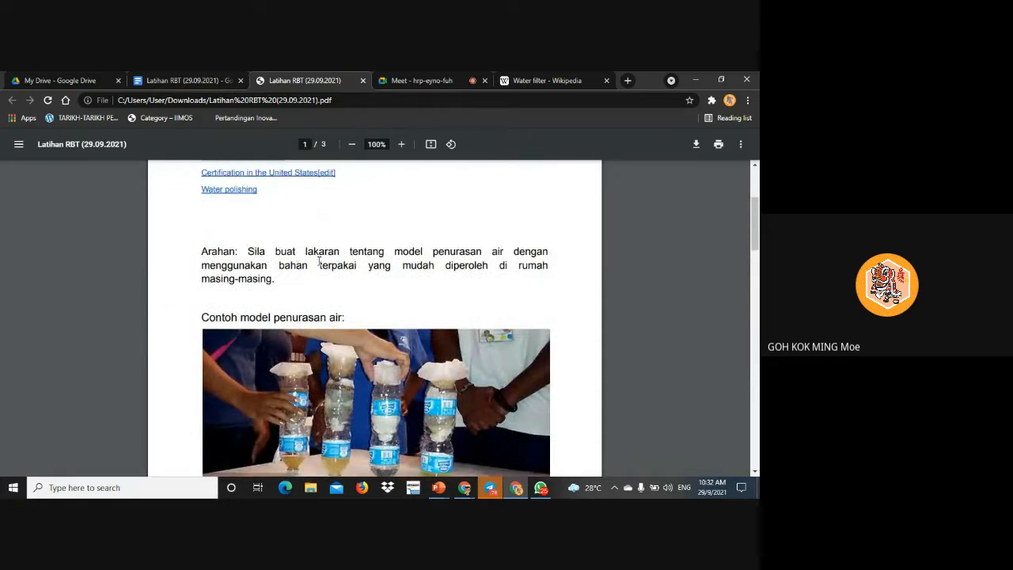
Test the "Certification in the United States" contents link, its "Back to Page 1" link and the "Water polishing" contents link in the PDF
{"action": "scroll", "coordinate": [320, 261], "scroll_direction": "up", "scroll_amount": 3}
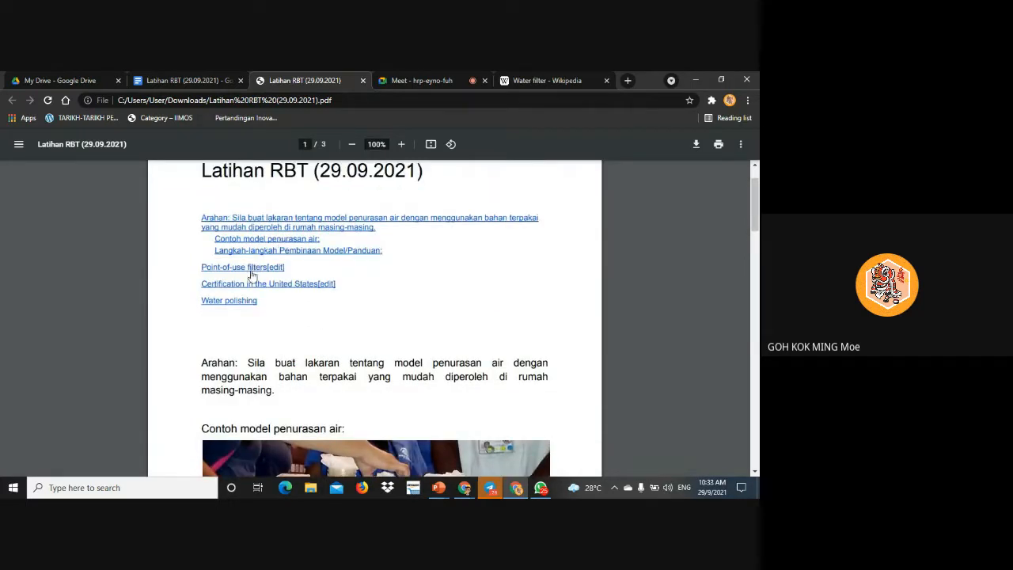
{"action": "left_click", "coordinate": [253, 287]}
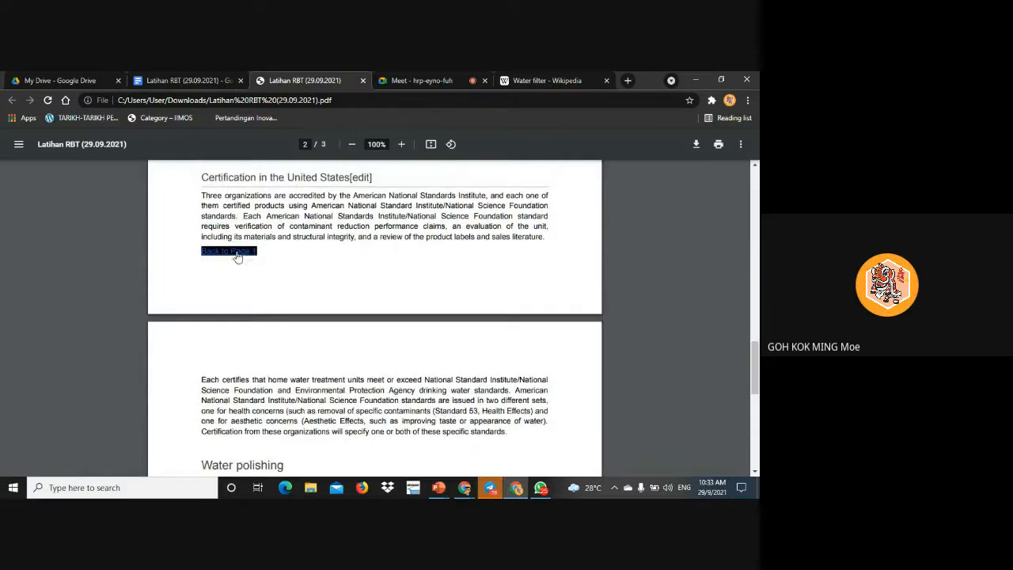
{"action": "left_click", "coordinate": [240, 251]}
{"action": "scroll", "coordinate": [253, 269], "scroll_direction": "up", "scroll_amount": 5}
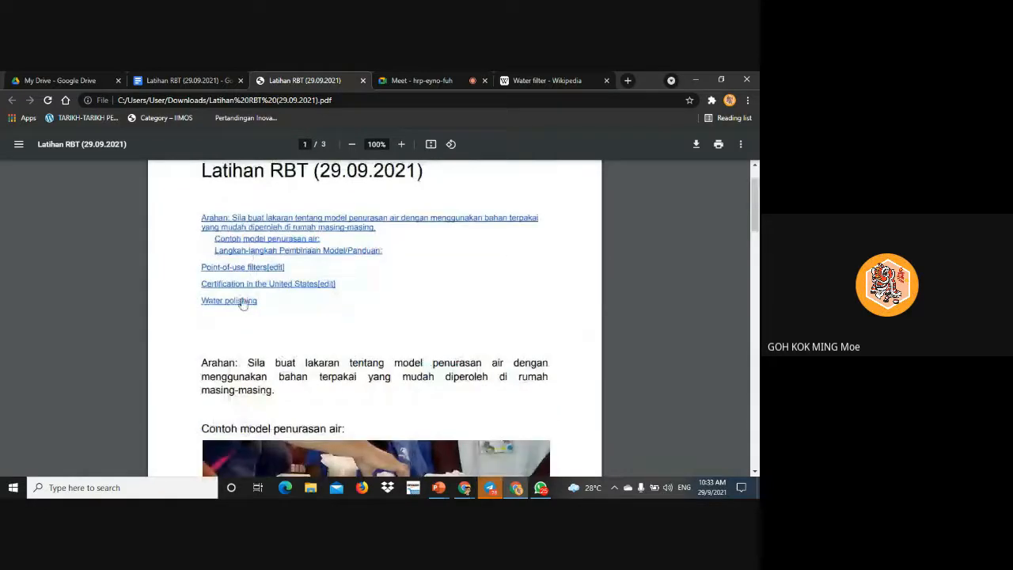
{"action": "left_click", "coordinate": [243, 306]}
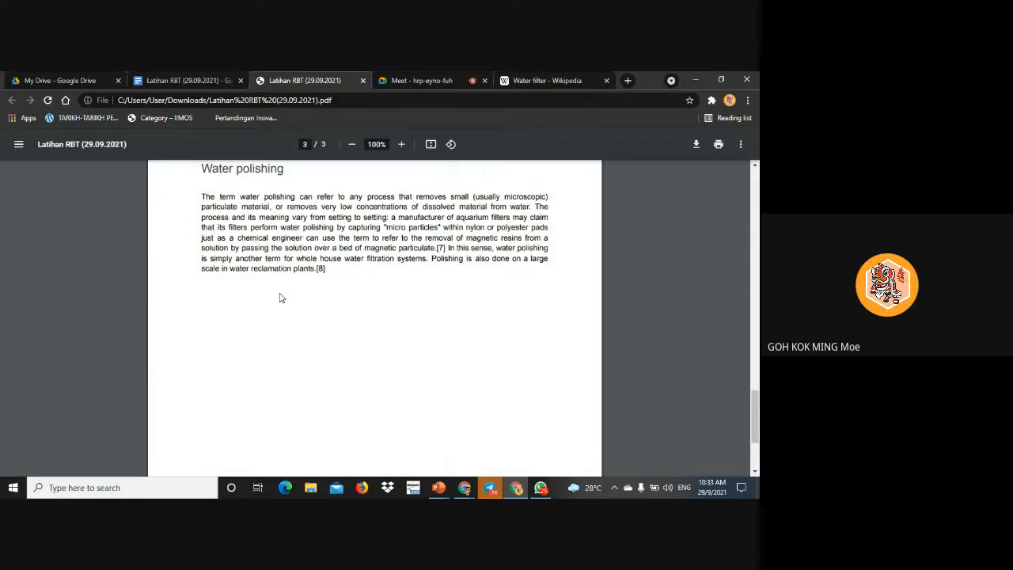
Switch to the Latihan RBT document in Google Docs and add blank lines after the Water polishing paragraph to start a new page
{"action": "left_click", "coordinate": [186, 80]}
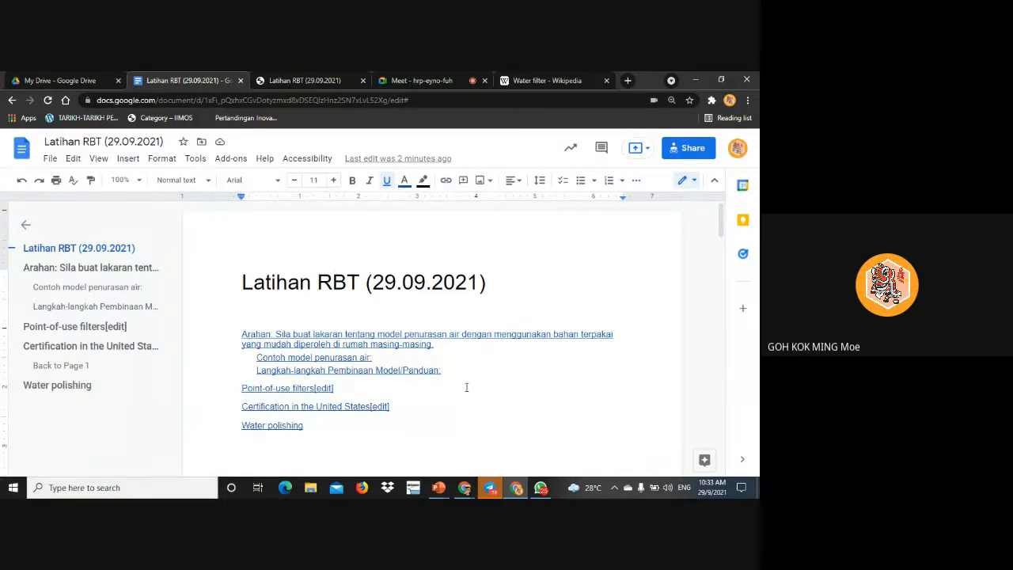
{"action": "scroll", "coordinate": [470, 379], "scroll_direction": "down", "scroll_amount": 20}
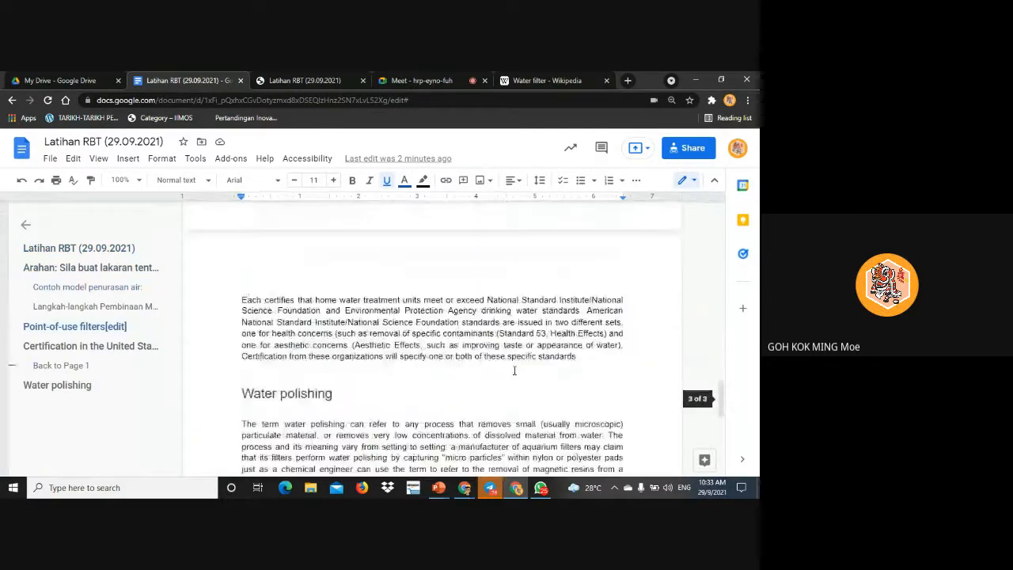
{"action": "scroll", "coordinate": [514, 370], "scroll_direction": "down", "scroll_amount": 2}
{"action": "scroll", "coordinate": [517, 356], "scroll_direction": "up", "scroll_amount": 3}
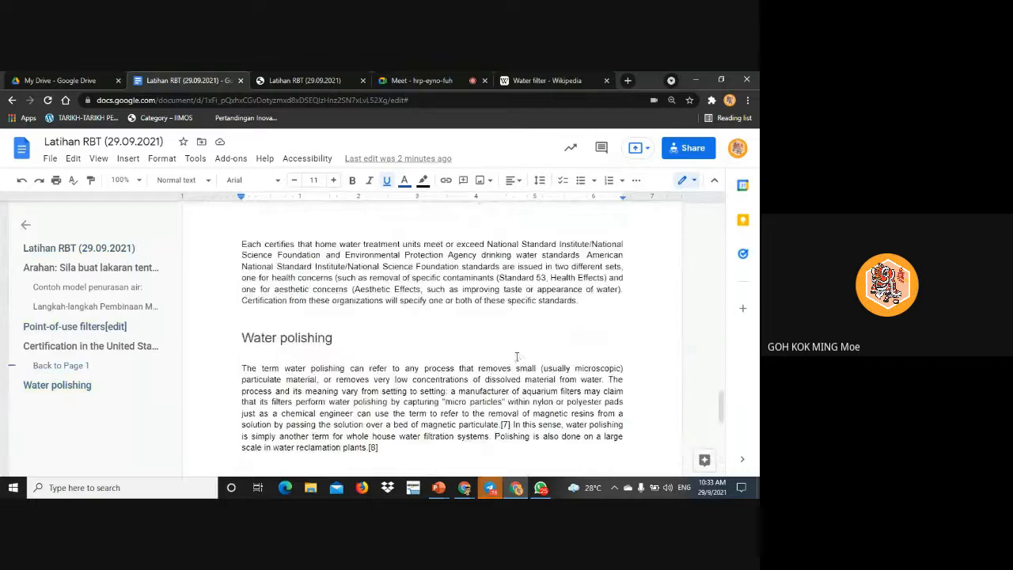
{"action": "scroll", "coordinate": [512, 360], "scroll_direction": "down", "scroll_amount": 3}
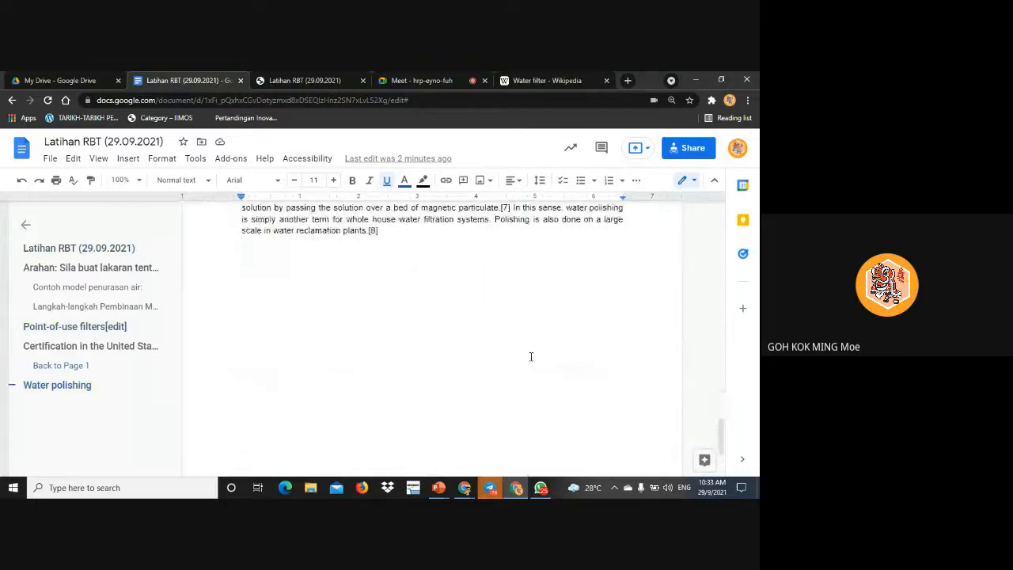
{"action": "left_click", "coordinate": [411, 228]}
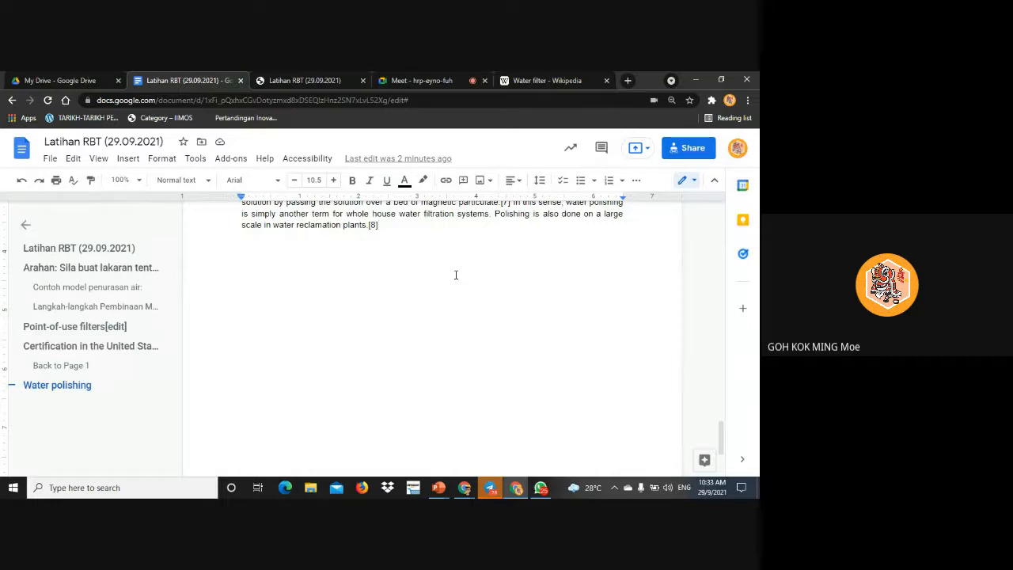
{"action": "key", "text": "Return"}
{"action": "key", "text": "Return"}
{"action": "key", "text": "Return"}
{"action": "key", "text": "Return"}
{"action": "key", "text": "Return"}
{"action": "key", "text": "Return"}
{"action": "key", "text": "Return"}
{"action": "key", "text": "Return"}
{"action": "key", "text": "Return"}
{"action": "key", "text": "Return"}
{"action": "key", "text": "Return"}
{"action": "key", "text": "Return"}
{"action": "key", "text": "Return"}
{"action": "key", "text": "Return"}
{"action": "key", "text": "Return"}
{"action": "key", "text": "Return"}
{"action": "key", "text": "Return"}
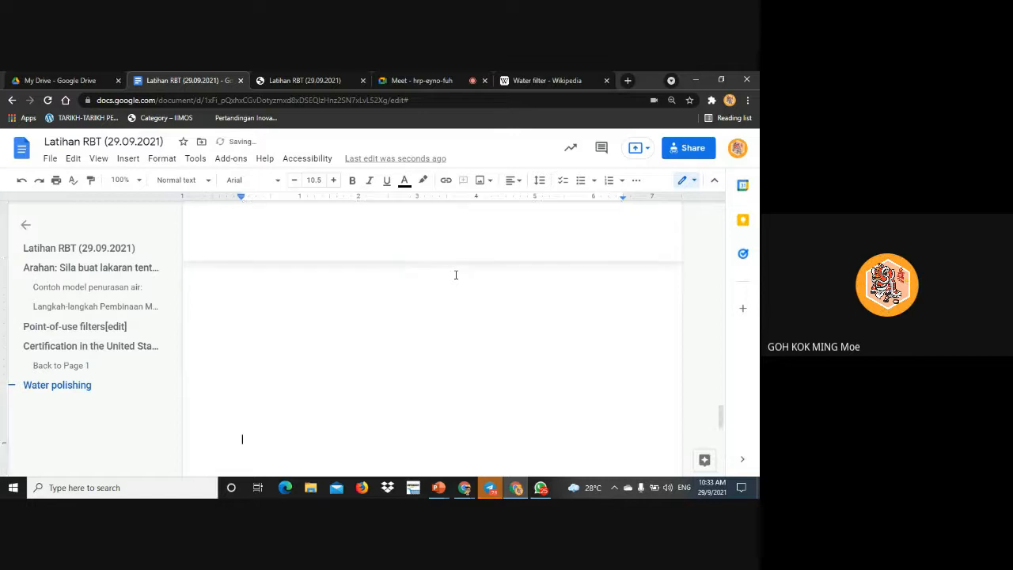
{"action": "key", "text": "BackSpace"}
{"action": "key", "text": "BackSpace"}
{"action": "key", "text": "BackSpace"}
{"action": "key", "text": "BackSpace"}
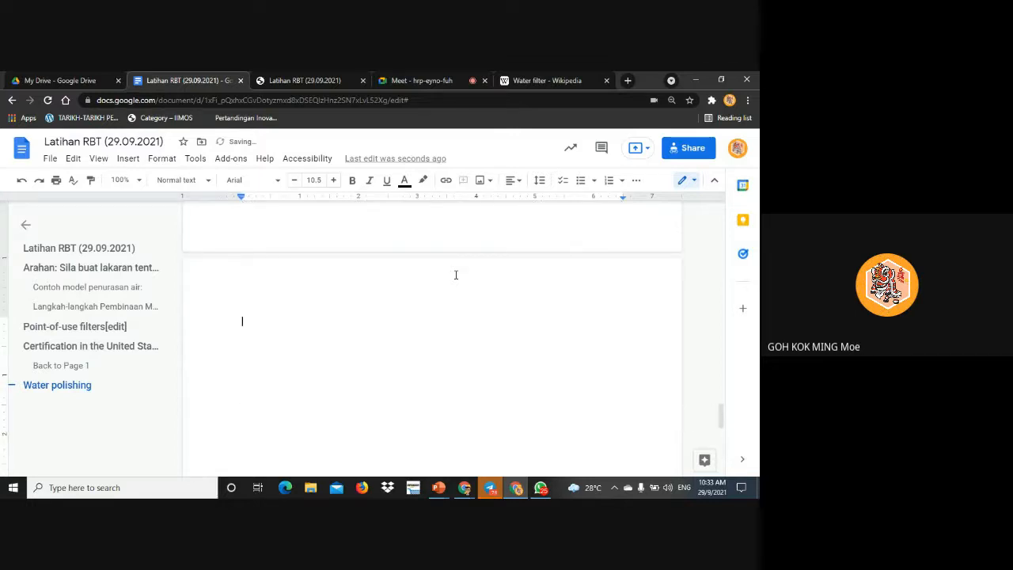
{"action": "key", "text": "BackSpace"}
{"action": "key", "text": "Return"}
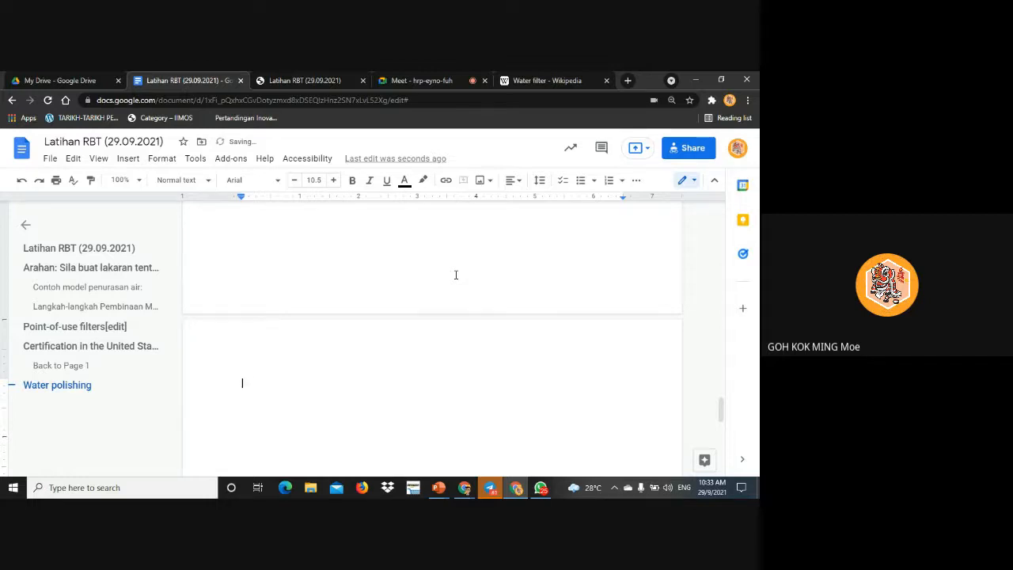
Enter the title "Student Choice Board" on the new last page and format it as Heading 1
{"action": "type", "text": "Student Choice Board"}
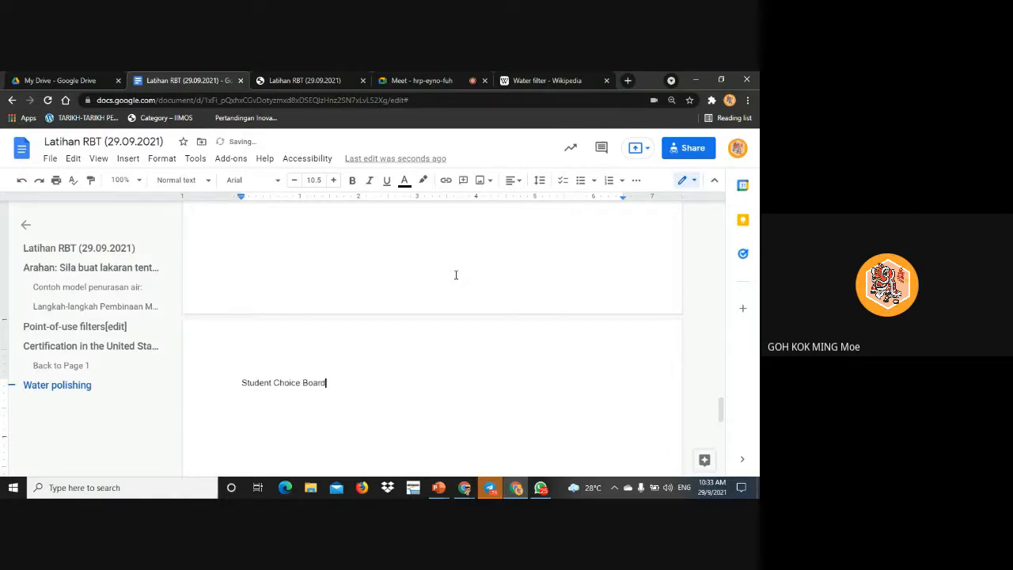
{"action": "left_click_drag", "start_coordinate": [340, 384], "coordinate": [239, 384]}
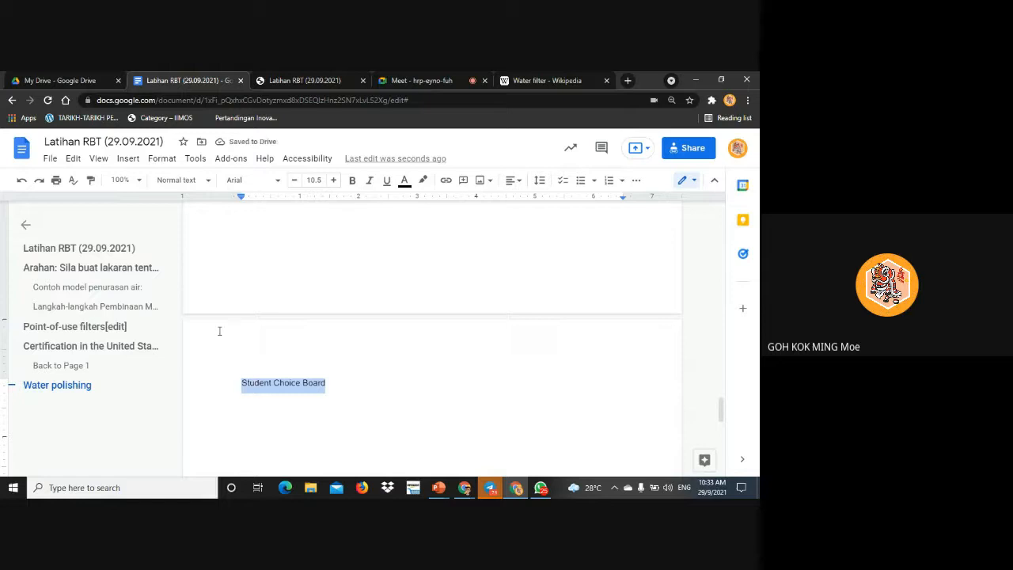
{"action": "left_click", "coordinate": [190, 182]}
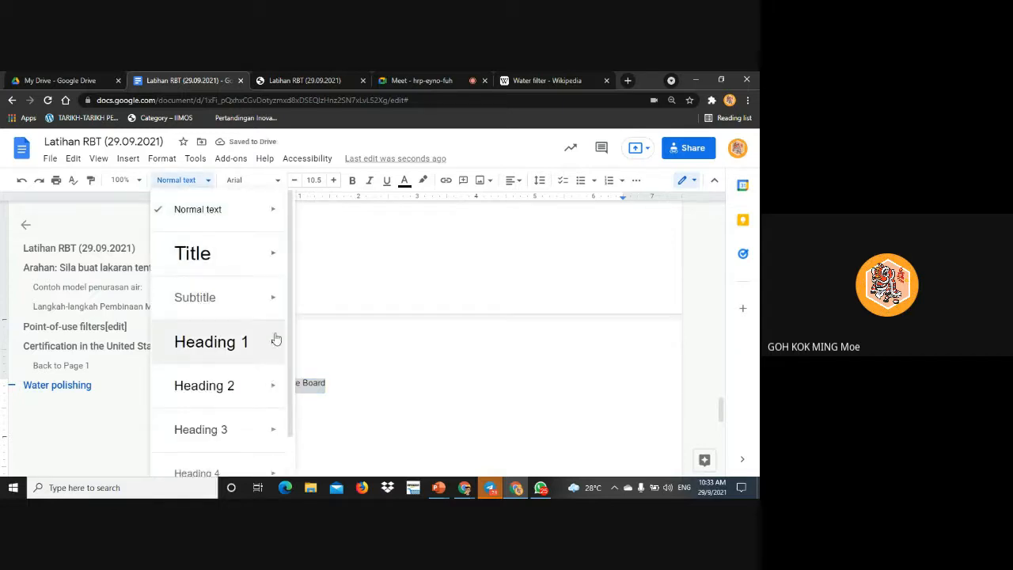
{"action": "mouse_move", "coordinate": [274, 339]}
{"action": "left_click", "coordinate": [313, 336]}
{"action": "left_click", "coordinate": [419, 387]}
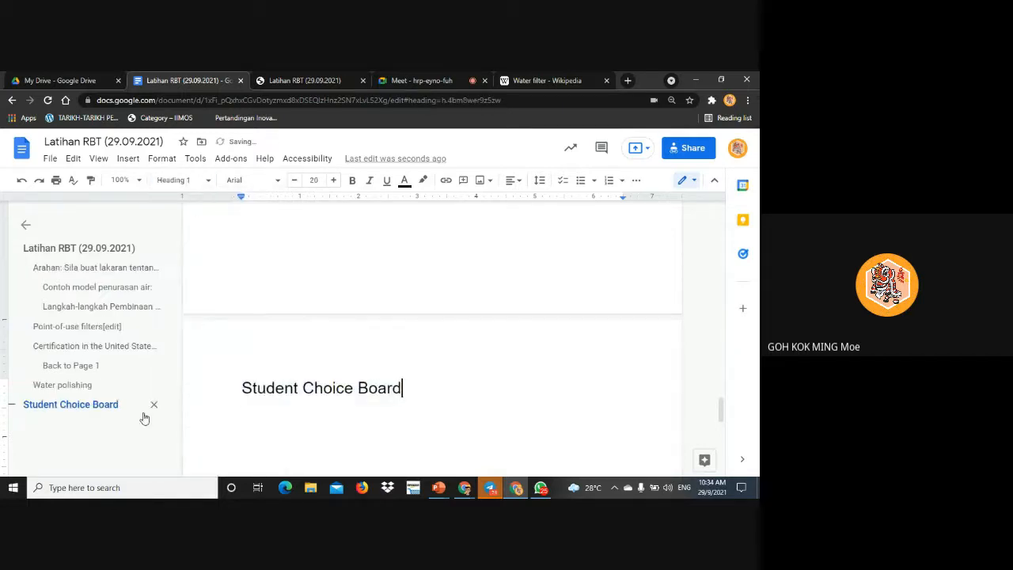
{"action": "scroll", "coordinate": [467, 356], "scroll_direction": "down", "scroll_amount": 3}
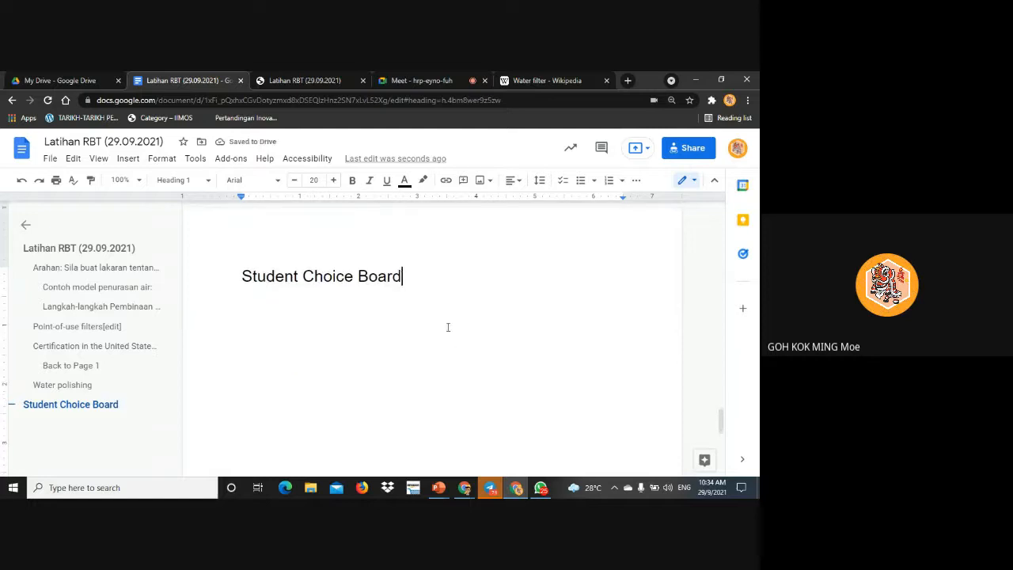
Insert a table with two columns and one row below the "Student Choice Board" heading
{"action": "key", "text": "Return"}
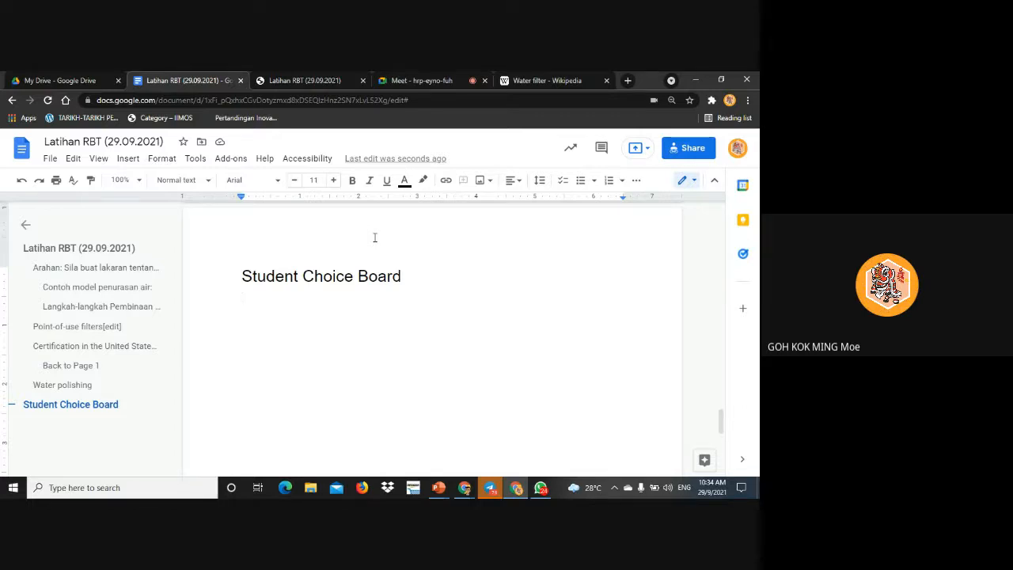
{"action": "left_click", "coordinate": [127, 159]}
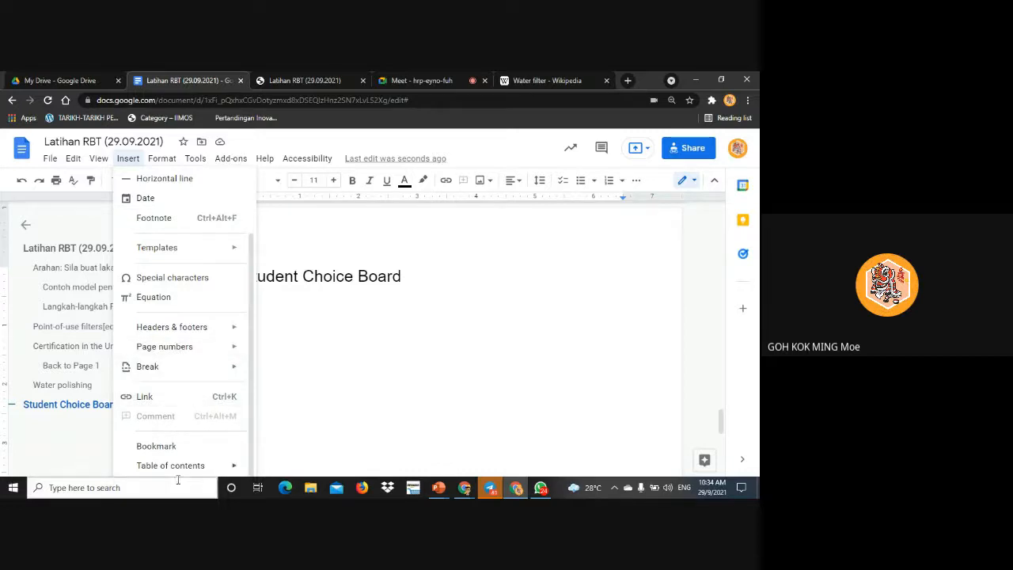
{"action": "scroll", "coordinate": [198, 314], "scroll_direction": "up", "scroll_amount": 2}
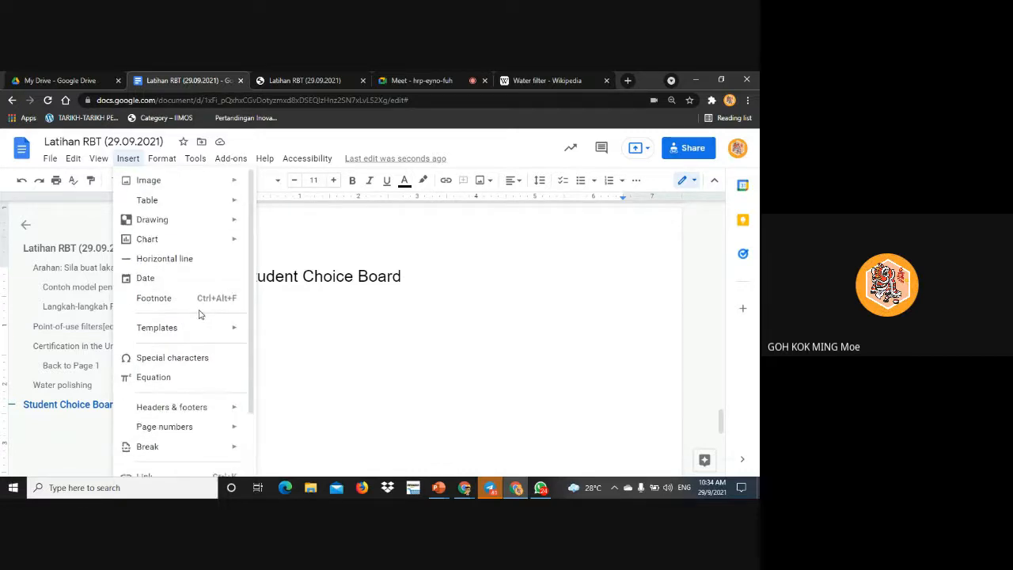
{"action": "mouse_move", "coordinate": [156, 203]}
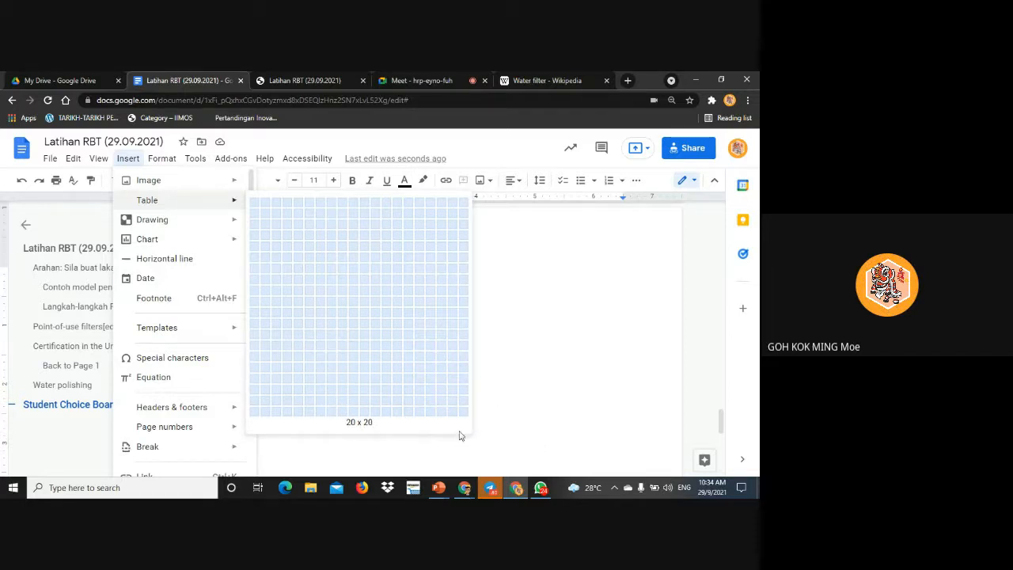
{"action": "left_click", "coordinate": [270, 208]}
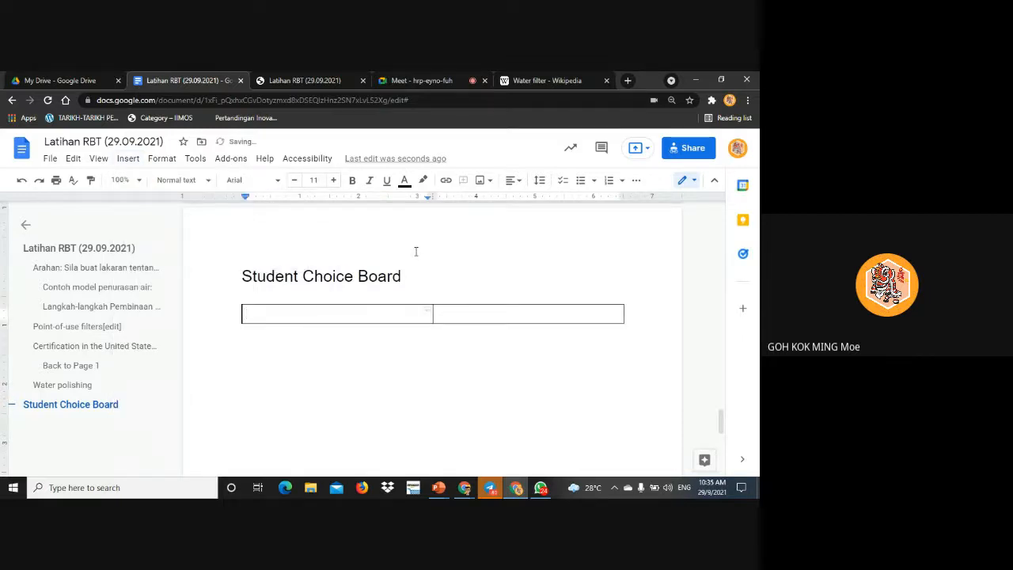
Fill the two table cells with "Task 1" and "Task 2"
{"action": "type", "text": "R"}
{"action": "type", "text": "a"}
{"action": "key", "text": "BackSpace"}
{"action": "key", "text": "BackSpace"}
{"action": "type", "text": "st"}
{"action": "type", "text": " 1"}
{"action": "key", "text": "Tab"}
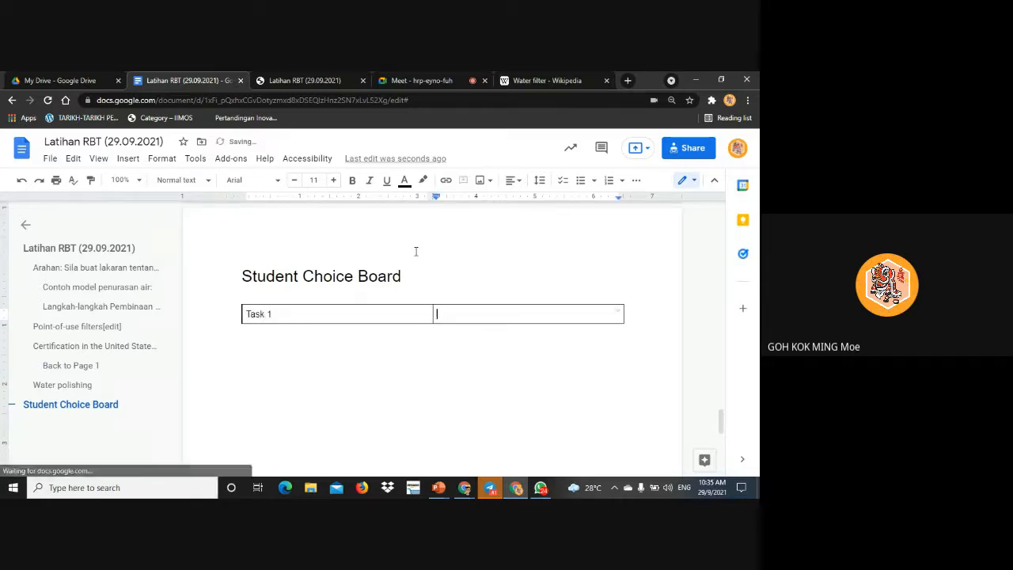
{"action": "type", "text": "Task 2"}
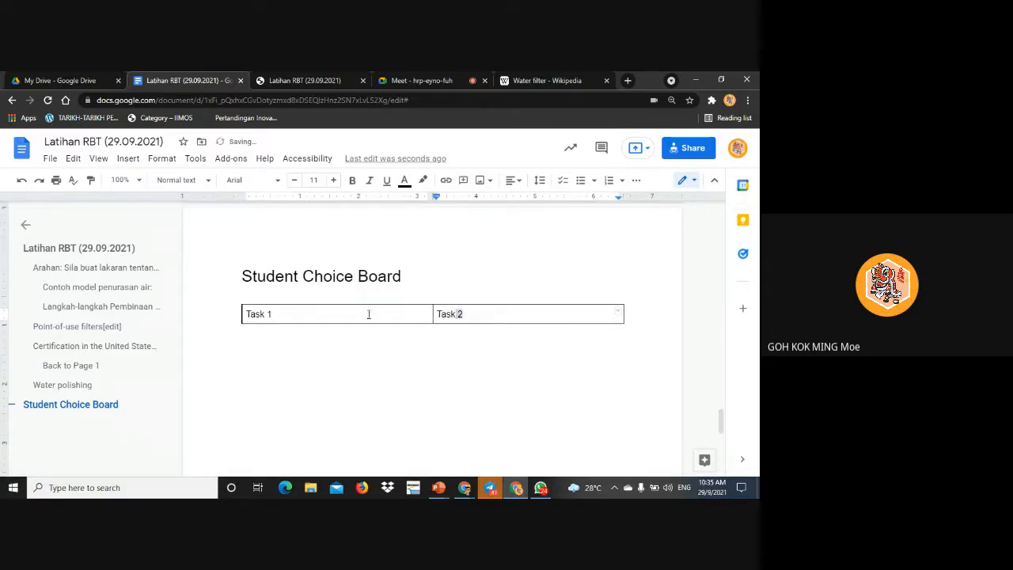
Centre the text of the Task 1 and Task 2 cells
{"action": "left_click_drag", "start_coordinate": [369, 315], "coordinate": [361, 315]}
{"action": "left_click", "coordinate": [496, 182]}
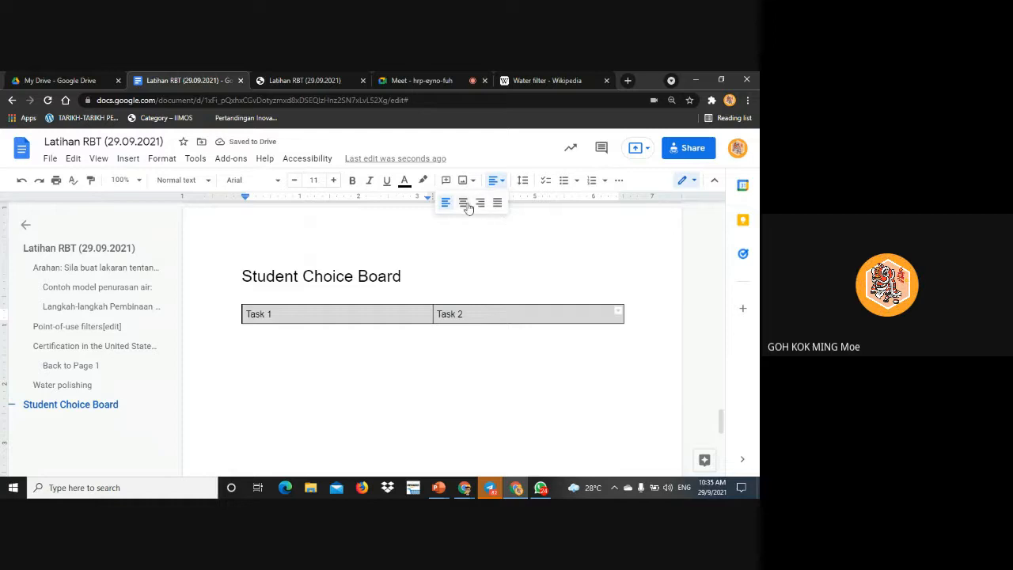
{"action": "left_click", "coordinate": [464, 203]}
{"action": "left_click", "coordinate": [522, 259]}
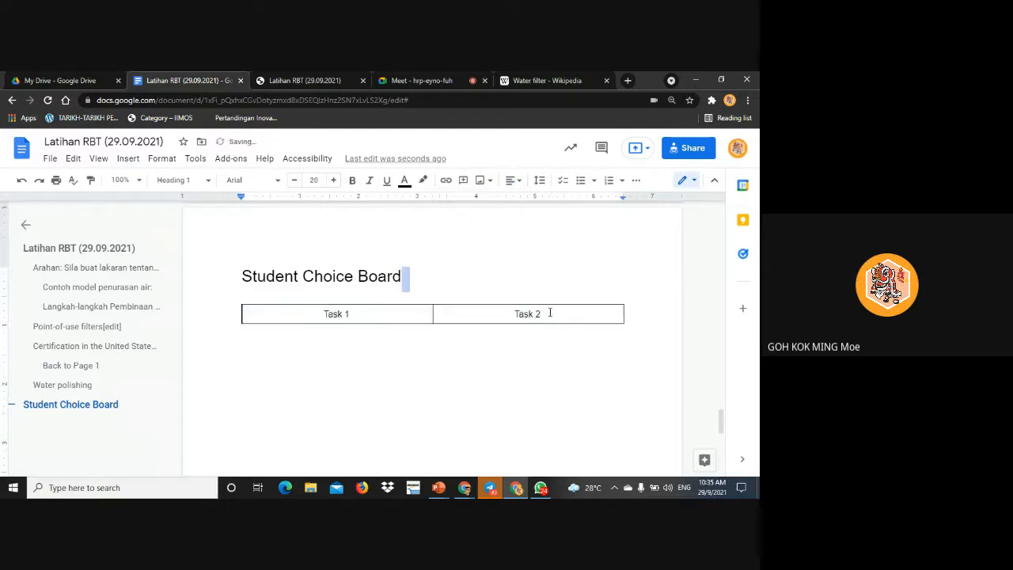
Make the Task 1 and Task 2 cell text bold and increase its font size to 19
{"action": "left_click_drag", "start_coordinate": [575, 307], "coordinate": [351, 314]}
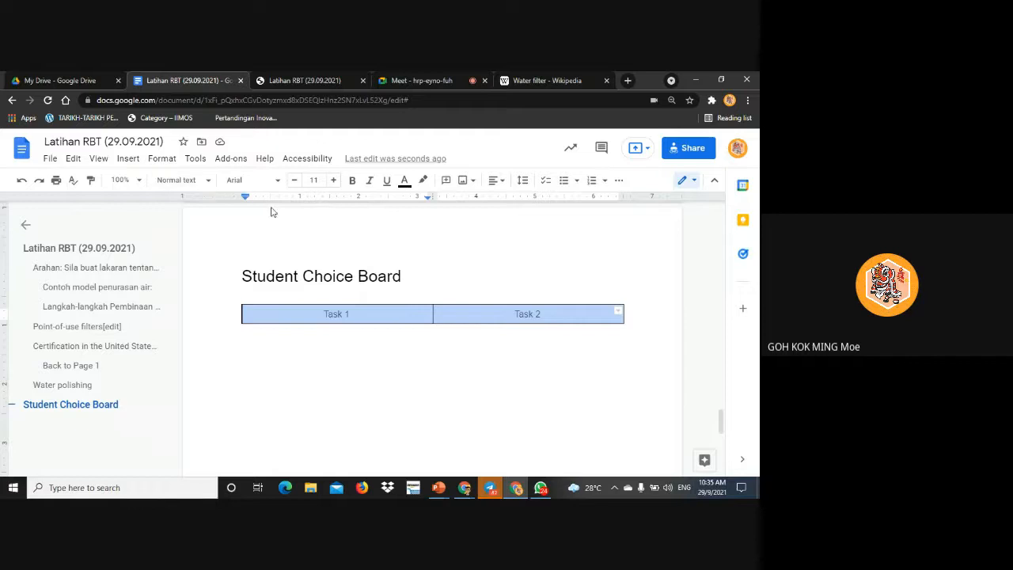
{"action": "left_click", "coordinate": [353, 186]}
{"action": "left_click", "coordinate": [335, 186]}
{"action": "left_click", "coordinate": [336, 186]}
{"action": "left_click", "coordinate": [336, 187]}
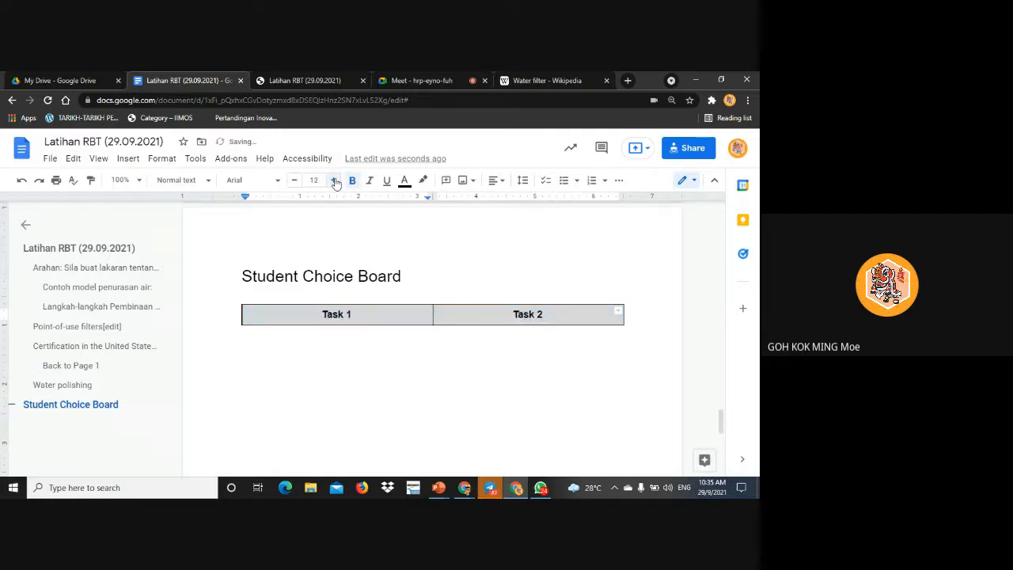
{"action": "left_click", "coordinate": [336, 189]}
{"action": "left_click", "coordinate": [336, 188]}
{"action": "left_click", "coordinate": [336, 188]}
{"action": "double_click", "coordinate": [336, 189]}
{"action": "left_click", "coordinate": [549, 387]}
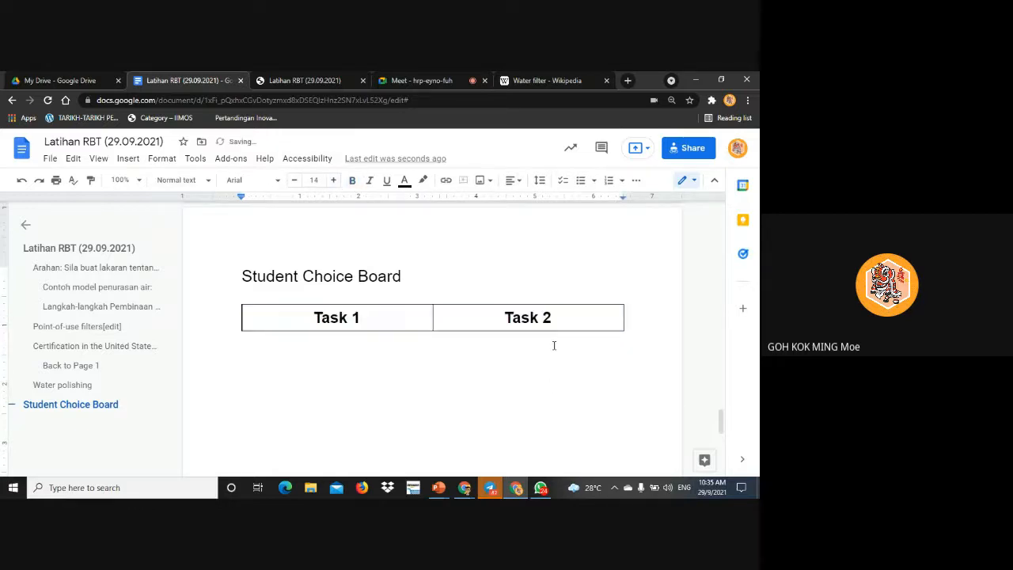
Make the "Student Choice Board" heading bold
{"action": "left_click_drag", "start_coordinate": [408, 278], "coordinate": [233, 278]}
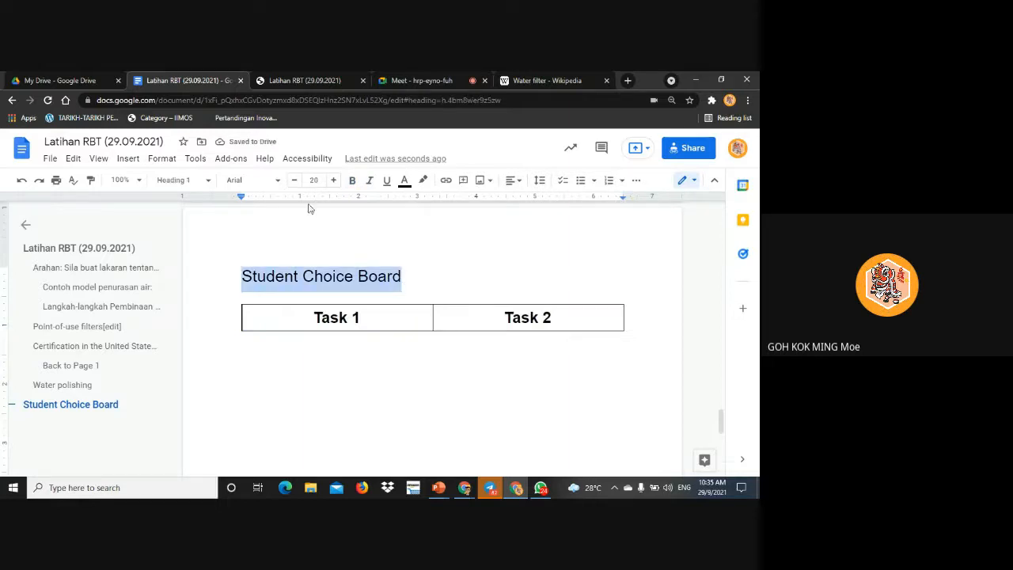
{"action": "left_click", "coordinate": [352, 180]}
{"action": "left_click", "coordinate": [403, 351]}
Add a second row to the table and enter "Lakarkan muka anda" in the cell under Task 1
{"action": "left_click", "coordinate": [580, 315]}
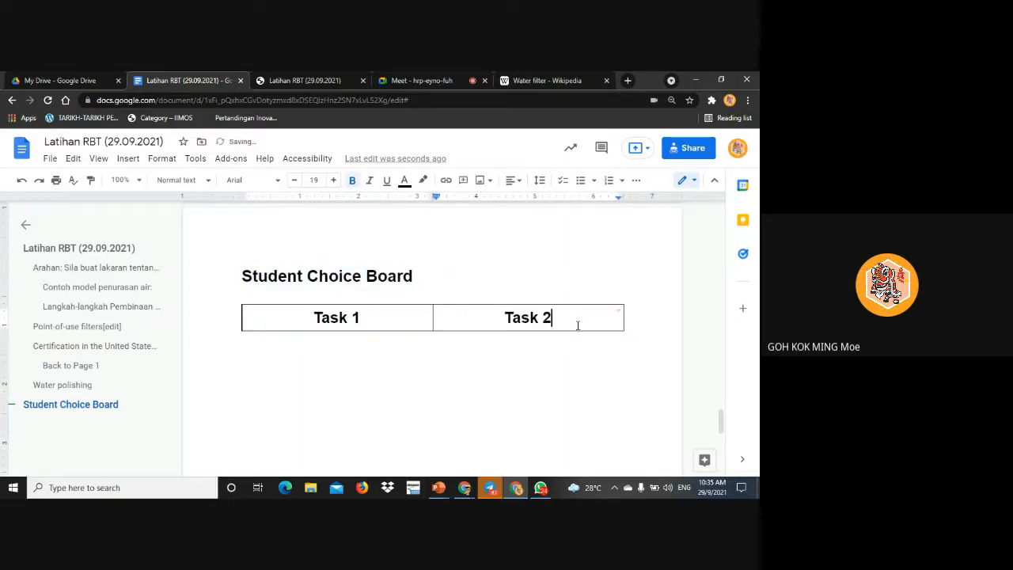
{"action": "key", "text": "Tab"}
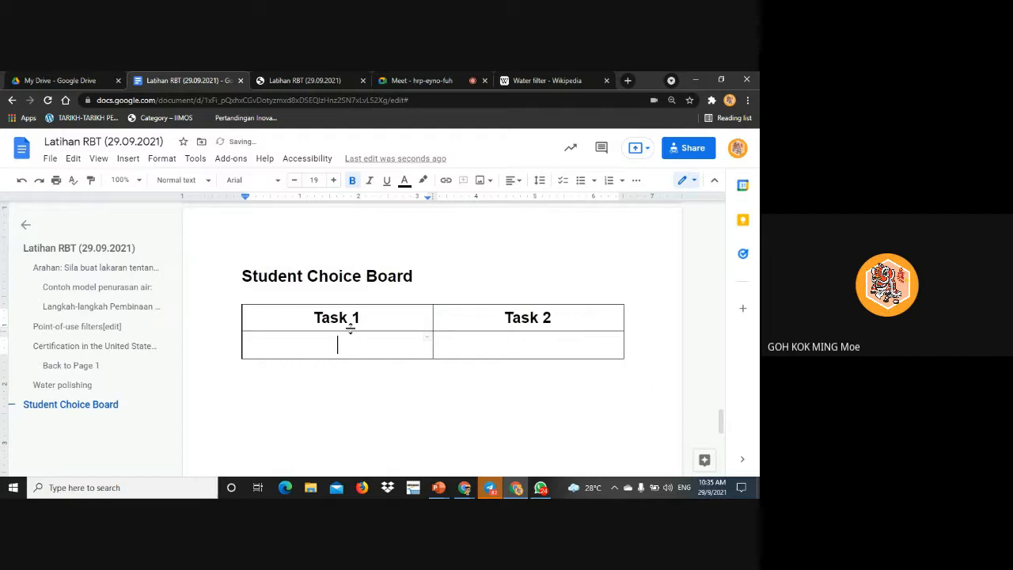
{"action": "type", "text": "Lakaran"}
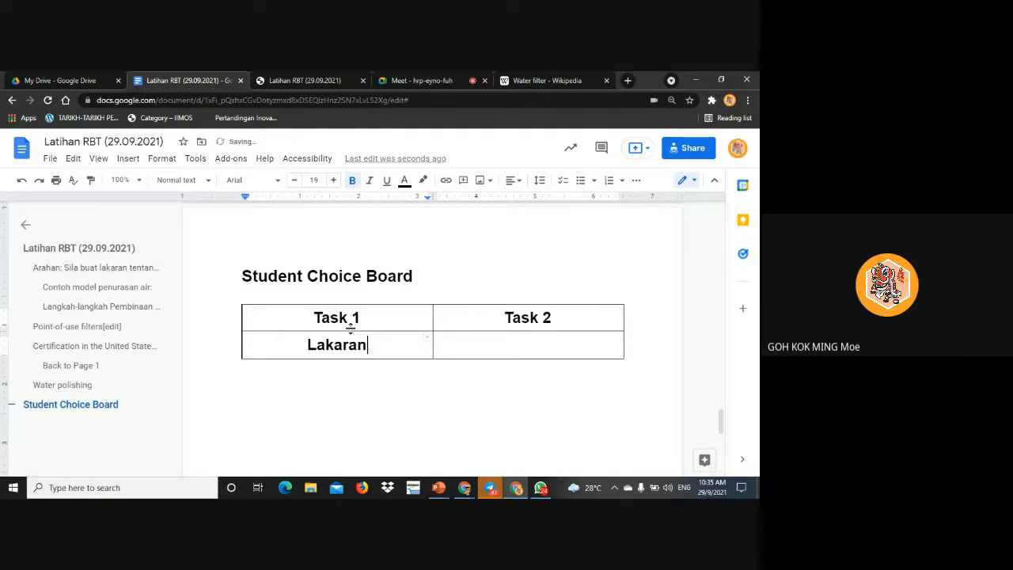
{"action": "key", "text": "BackSpace"}
{"action": "key", "text": "BackSpace"}
{"action": "type", "text": "kan muka "}
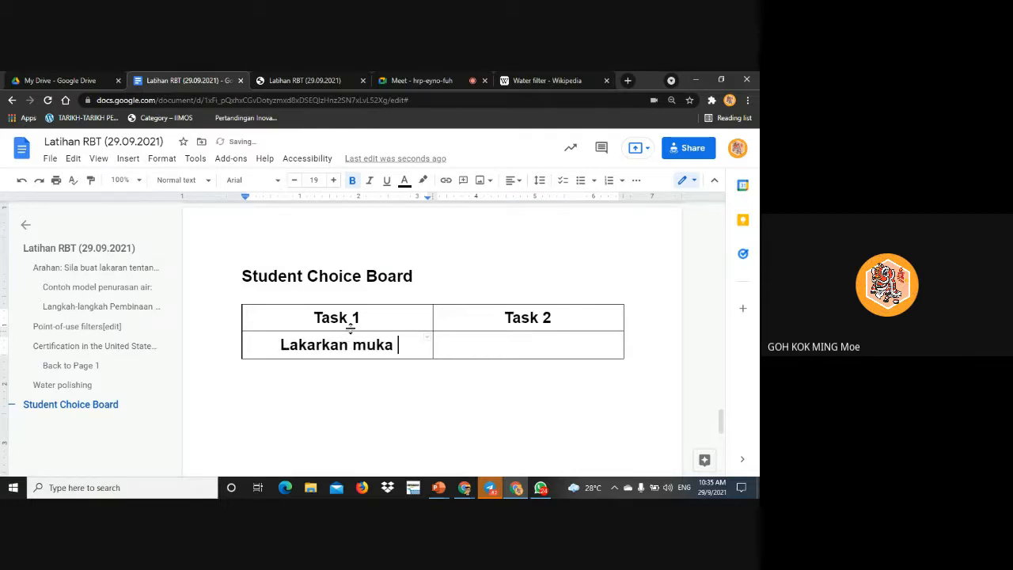
{"action": "type", "text": "anda"}
Enter "Lakarkan muka abang" in the cell under Task 2
{"action": "key", "text": "Tab"}
{"action": "type", "text": "Lak"}
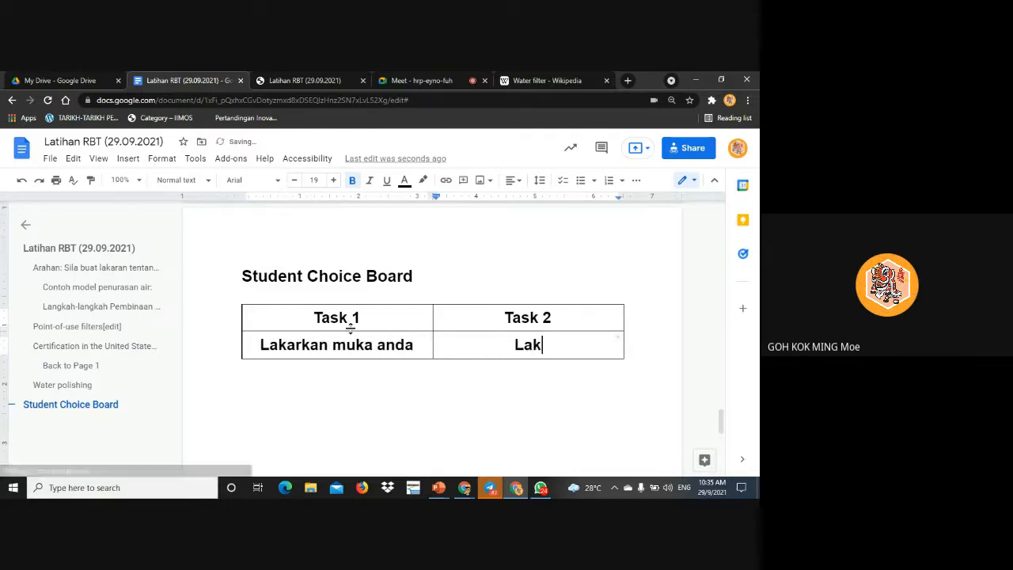
{"action": "type", "text": "ar"}
{"action": "key", "text": "BackSpace"}
{"action": "type", "text": "kan "}
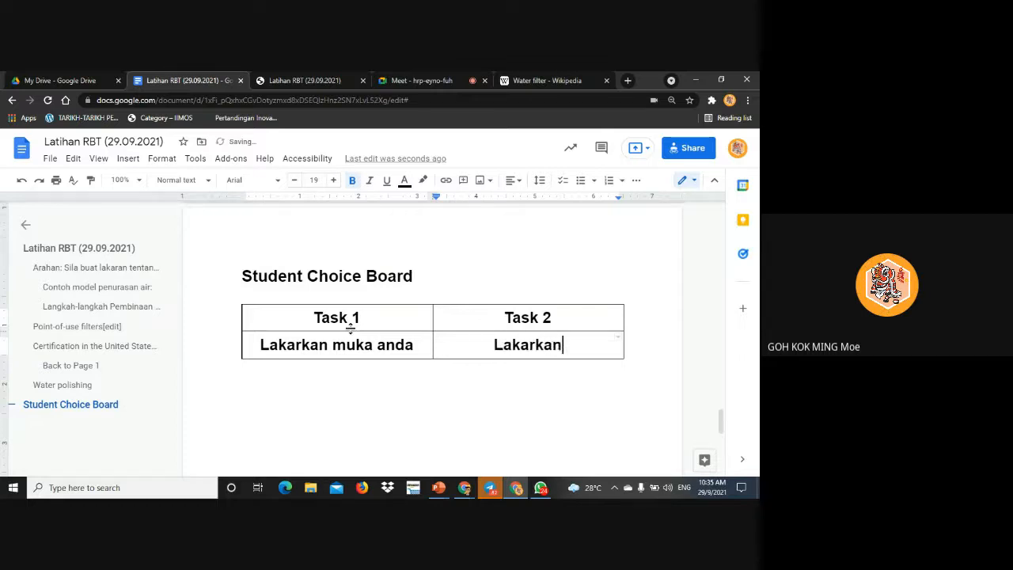
{"action": "type", "text": "Mu"}
{"action": "key", "text": "BackSpace"}
{"action": "key", "text": "BackSpace"}
{"action": "type", "text": "mua"}
{"action": "key", "text": "BackSpace"}
{"action": "type", "text": "ka "}
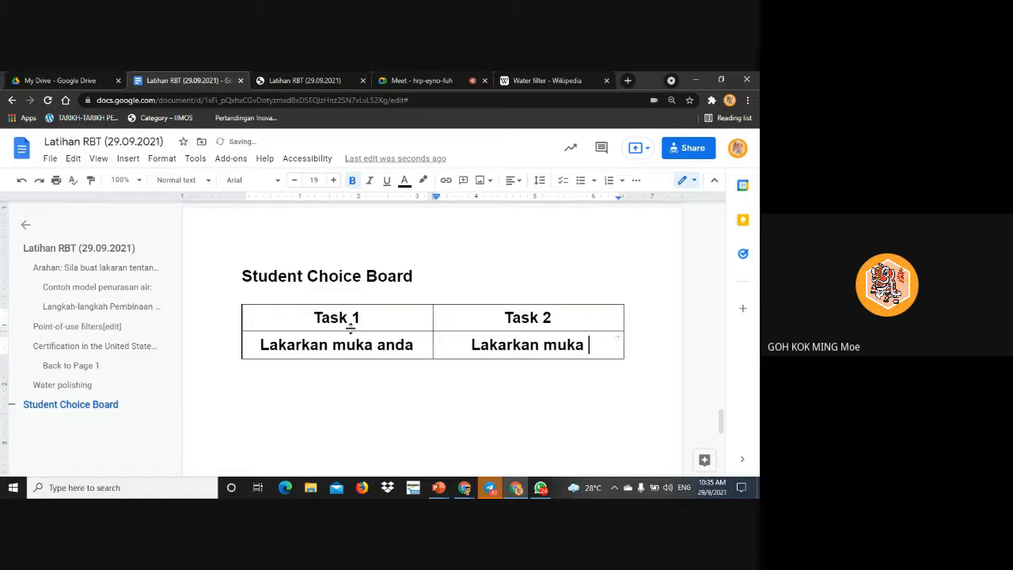
{"action": "type", "text": "abanga"}
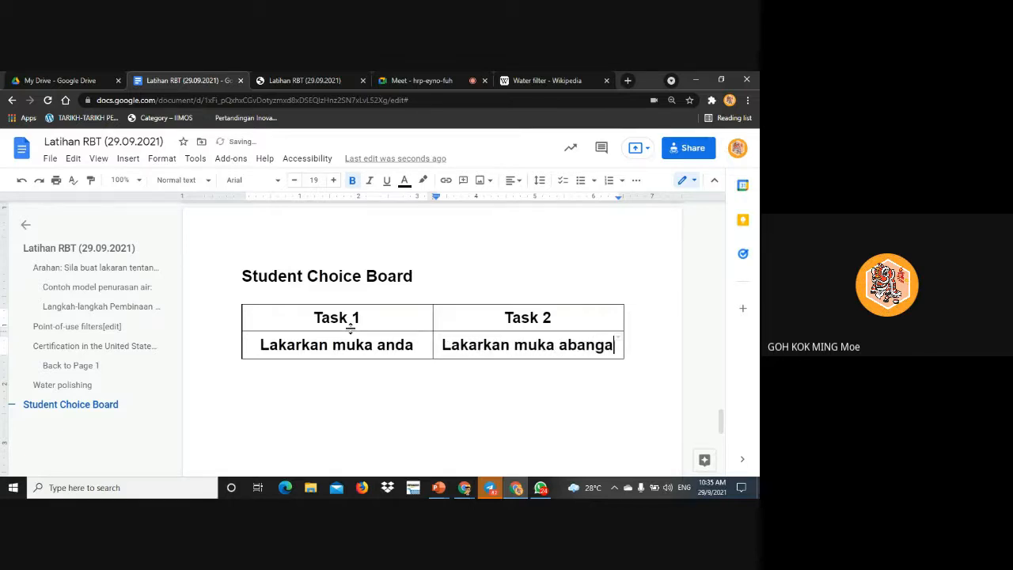
{"action": "key", "text": "BackSpace"}
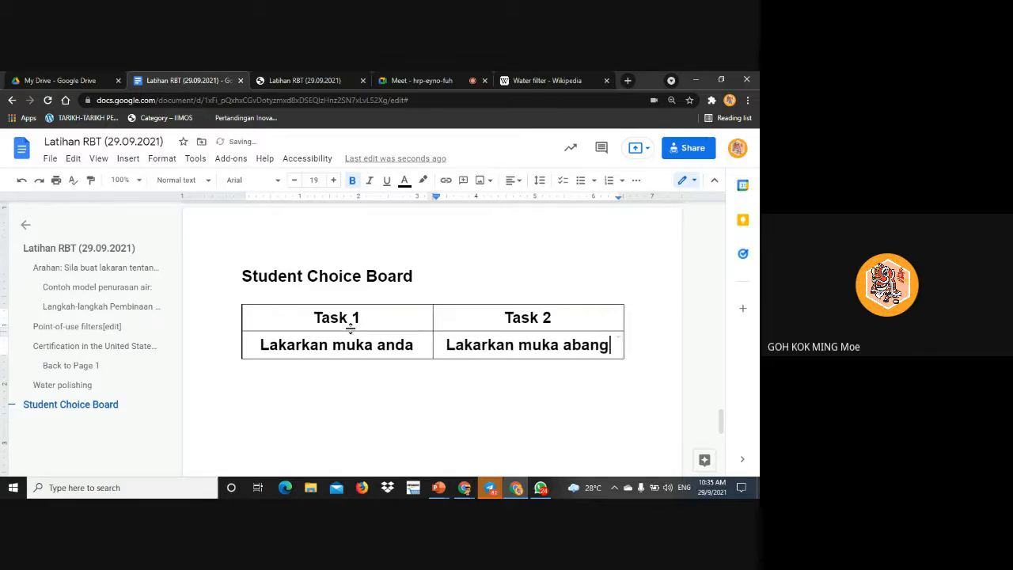
Reduce the font size of both cells in the table's second row to 14
{"action": "double_click", "coordinate": [399, 417]}
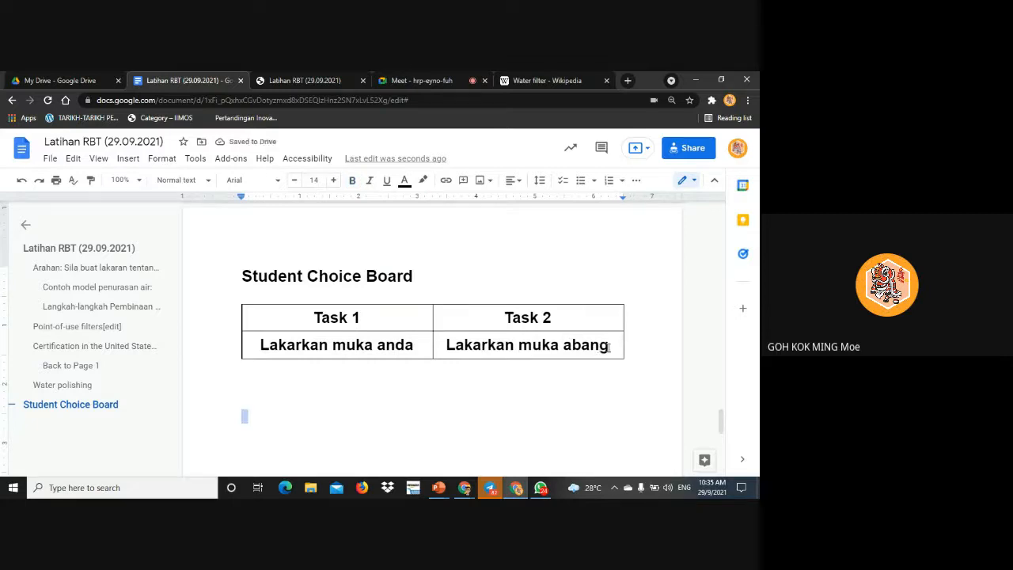
{"action": "left_click_drag", "start_coordinate": [609, 345], "coordinate": [399, 345]}
{"action": "left_click", "coordinate": [294, 180]}
{"action": "left_click", "coordinate": [294, 180]}
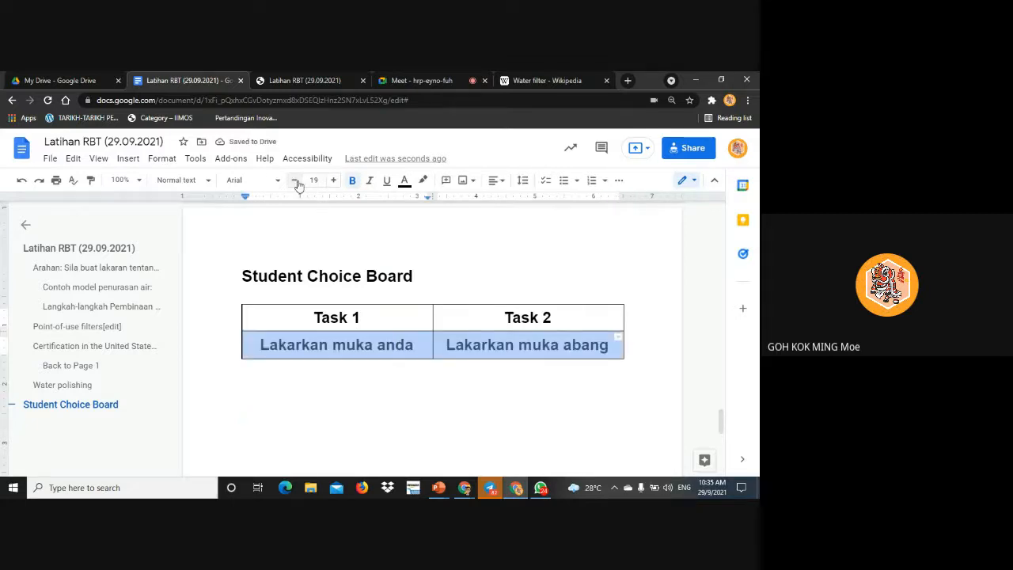
{"action": "left_click", "coordinate": [294, 180]}
{"action": "left_click", "coordinate": [294, 181]}
{"action": "left_click", "coordinate": [293, 180]}
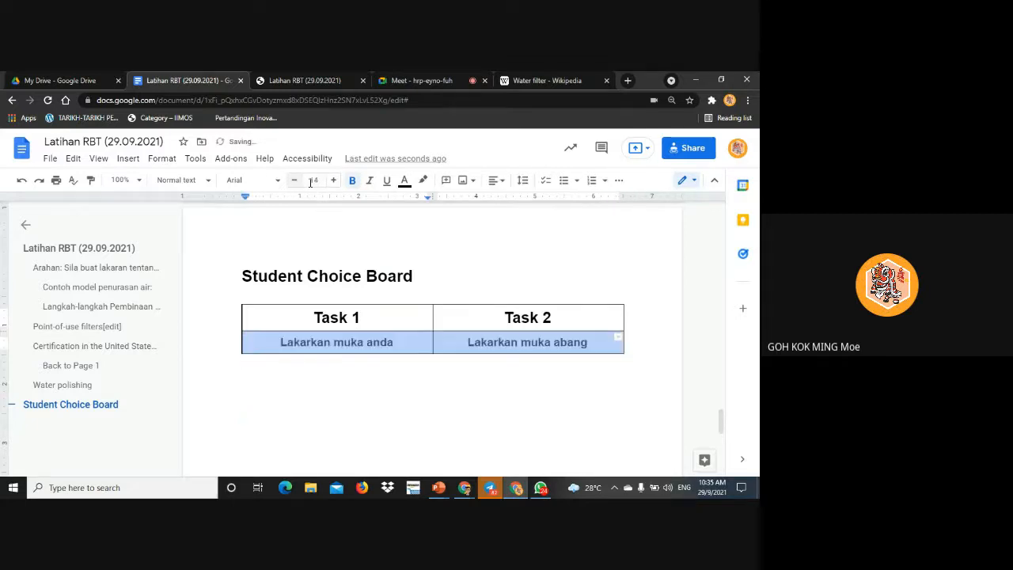
Left-align the two Lakarkan cells and format them as a bulleted list with solid round bullets
{"action": "left_click", "coordinate": [501, 181]}
{"action": "left_click", "coordinate": [447, 207]}
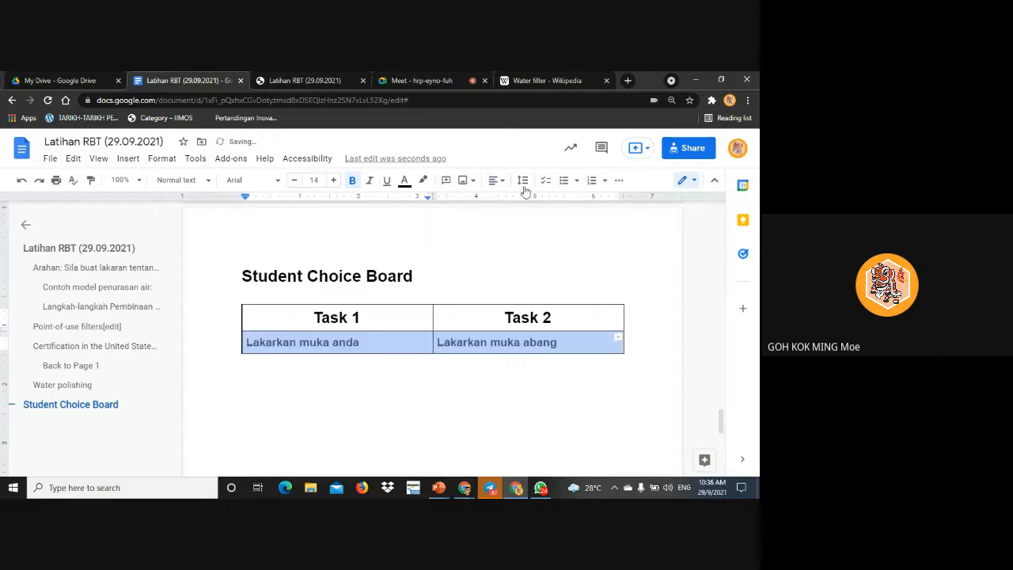
{"action": "left_click", "coordinate": [576, 180]}
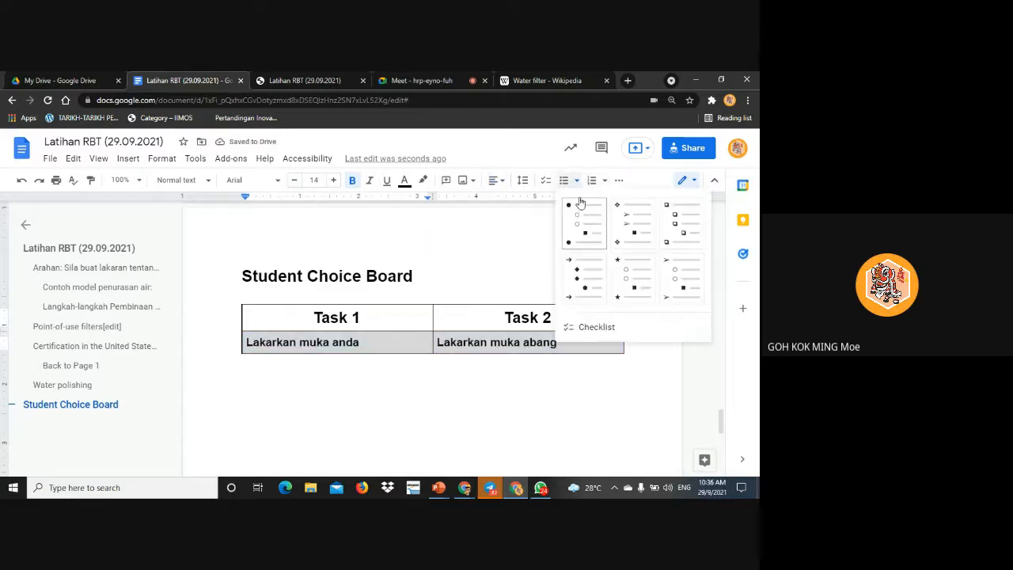
{"action": "left_click", "coordinate": [583, 213]}
{"action": "left_click", "coordinate": [524, 359]}
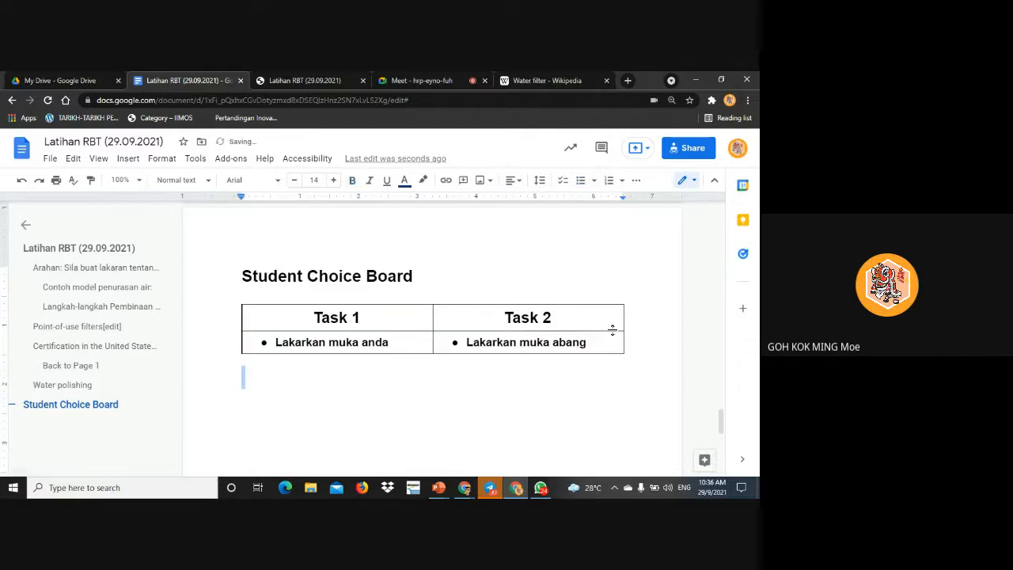
Remove the bold formatting from the text in the table's second row
{"action": "left_click_drag", "start_coordinate": [606, 349], "coordinate": [375, 339]}
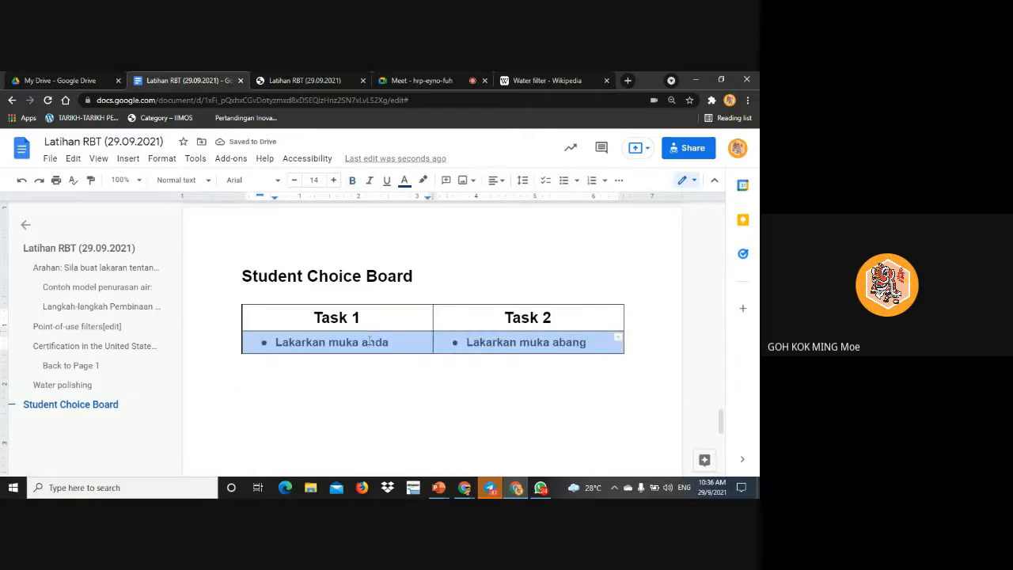
{"action": "left_click", "coordinate": [352, 180]}
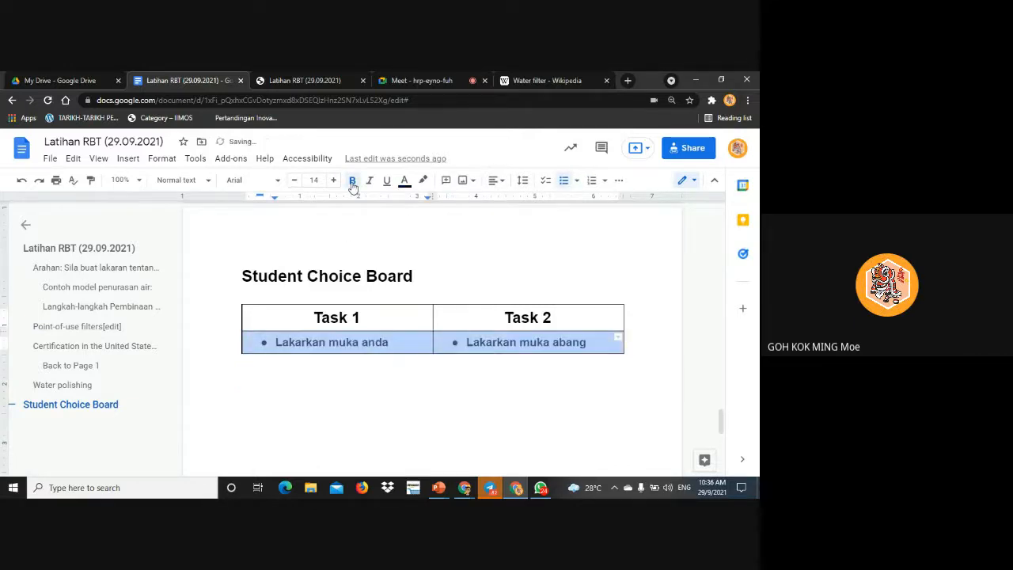
{"action": "left_click", "coordinate": [353, 182]}
{"action": "left_click", "coordinate": [435, 366]}
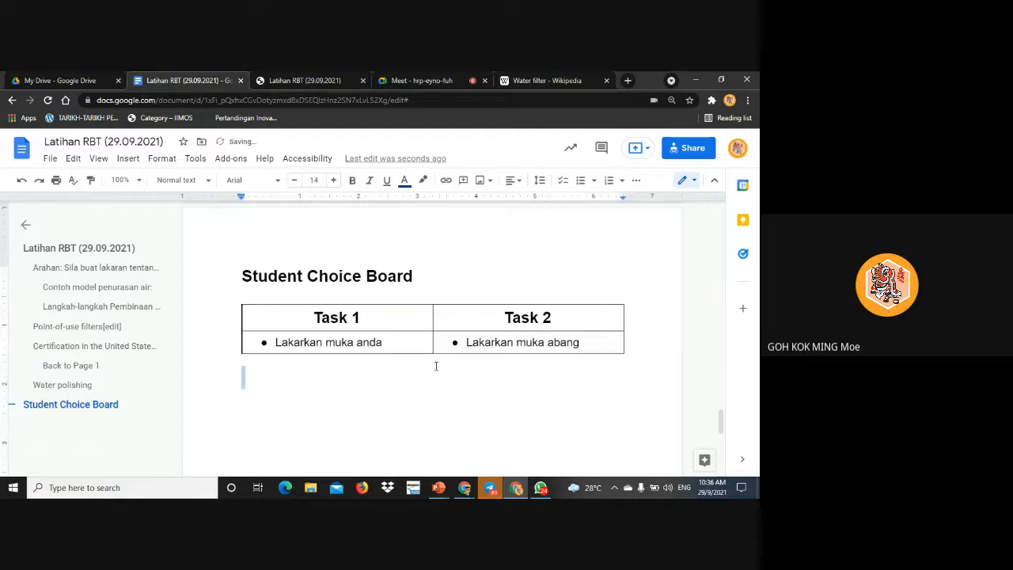
{"action": "double_click", "coordinate": [416, 345]}
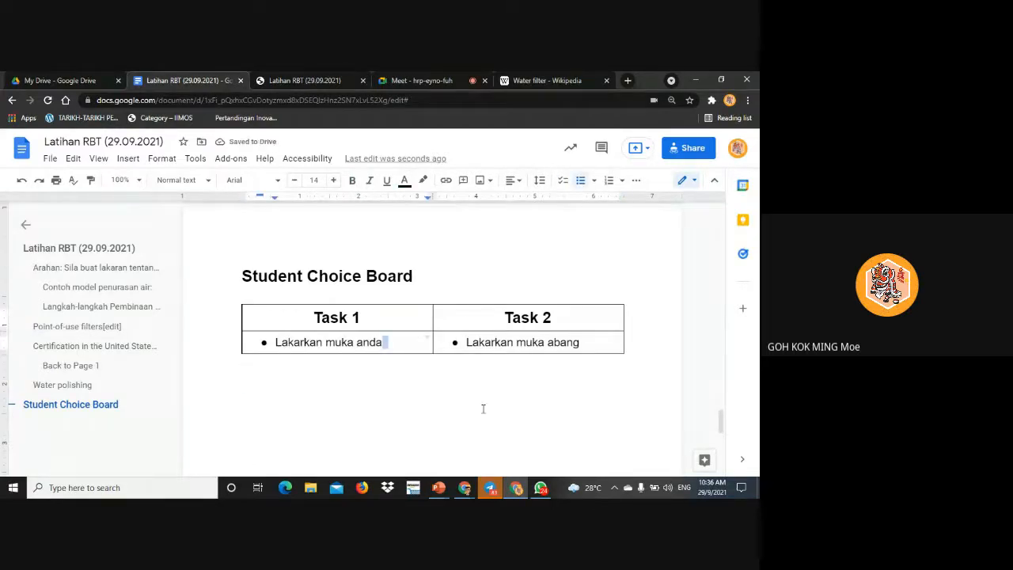
{"action": "double_click", "coordinate": [482, 410]}
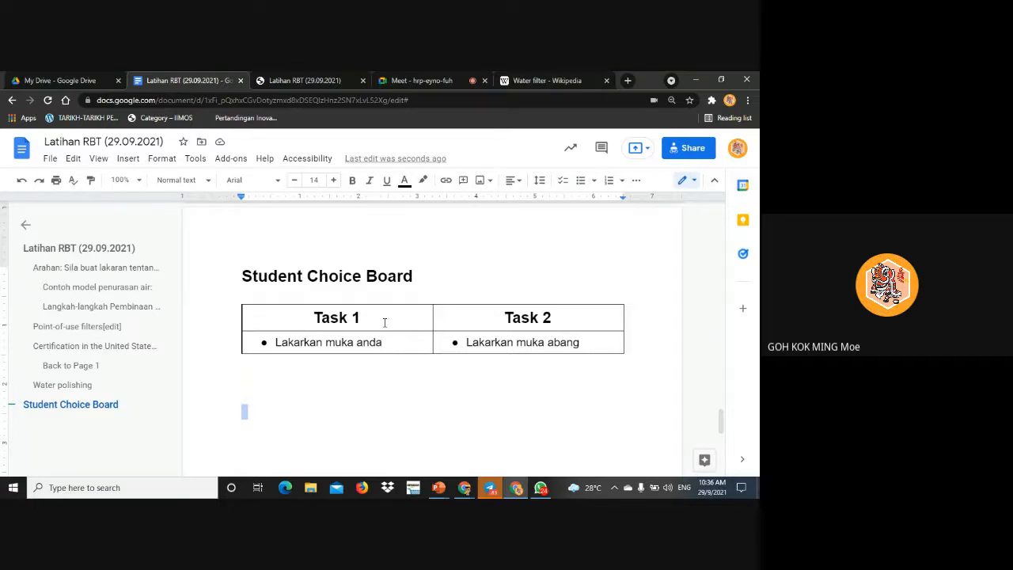
Add the lines "Task 1:" and "Task 2:" below the table
{"action": "left_click", "coordinate": [443, 372]}
{"action": "key", "text": "Return"}
{"action": "type", "text": "Task 1:"}
{"action": "key", "text": "Return"}
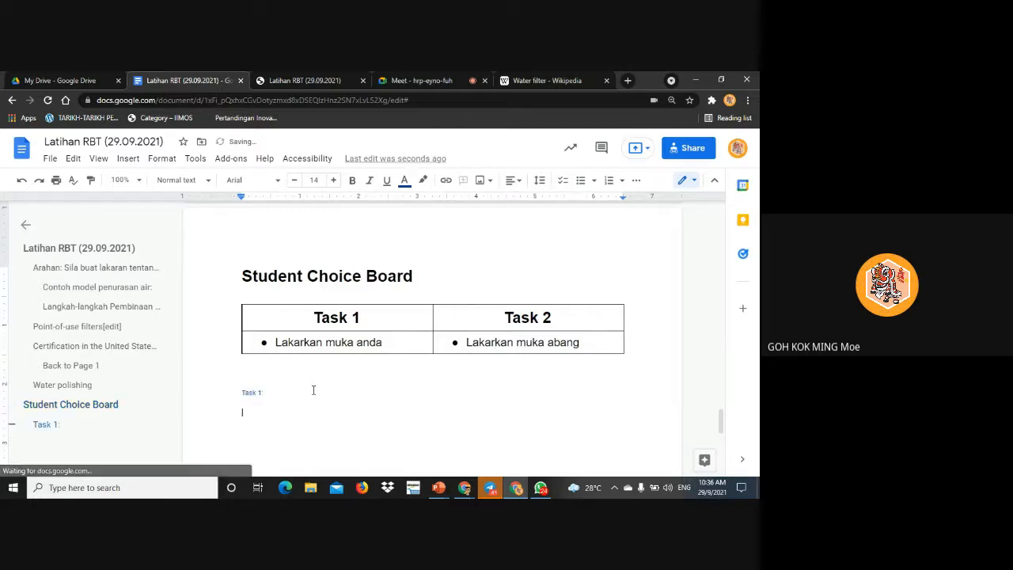
{"action": "type", "text": "Task 2:"}
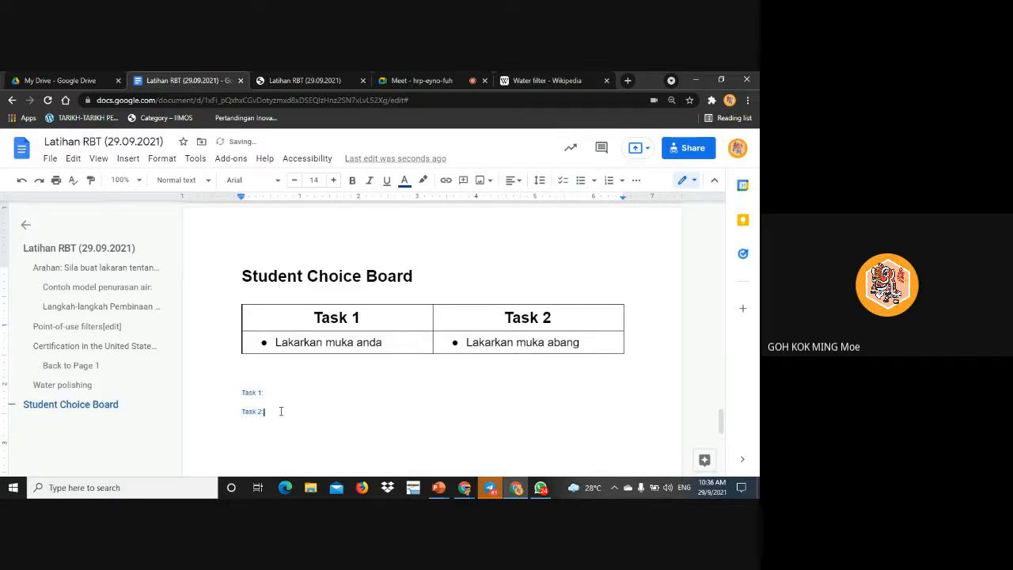
Colour the "Task 1:" and "Task 2:" lines below the table black and increase their font size to 25
{"action": "left_click_drag", "start_coordinate": [280, 411], "coordinate": [216, 383]}
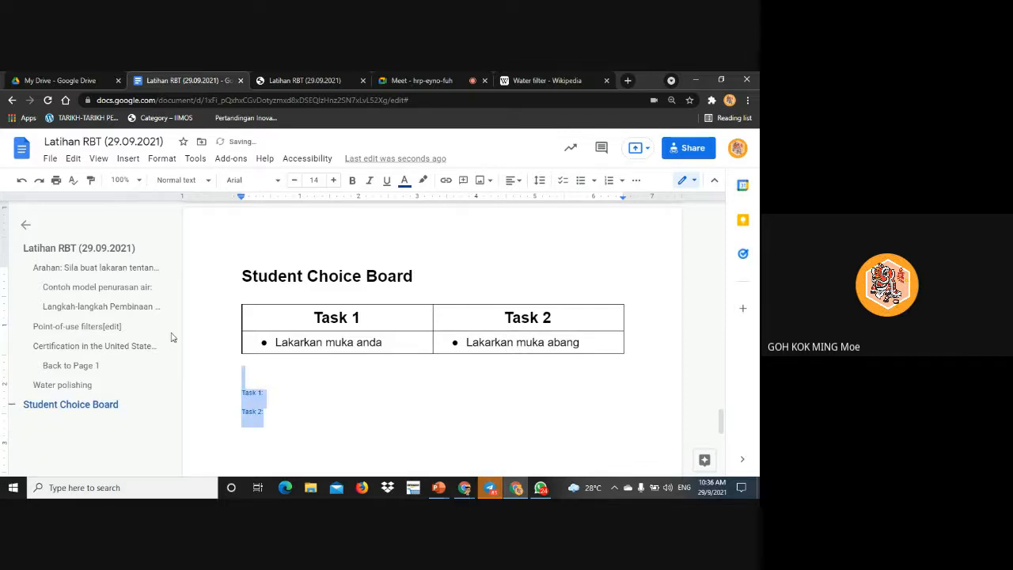
{"action": "left_click", "coordinate": [404, 180]}
{"action": "left_click", "coordinate": [410, 202]}
{"action": "left_click", "coordinate": [333, 179]}
{"action": "left_click", "coordinate": [333, 180]}
{"action": "left_click", "coordinate": [333, 180]}
{"action": "left_click", "coordinate": [334, 179]}
{"action": "left_click", "coordinate": [333, 180]}
{"action": "left_click", "coordinate": [333, 180]}
{"action": "left_click", "coordinate": [333, 180]}
{"action": "left_click", "coordinate": [334, 179]}
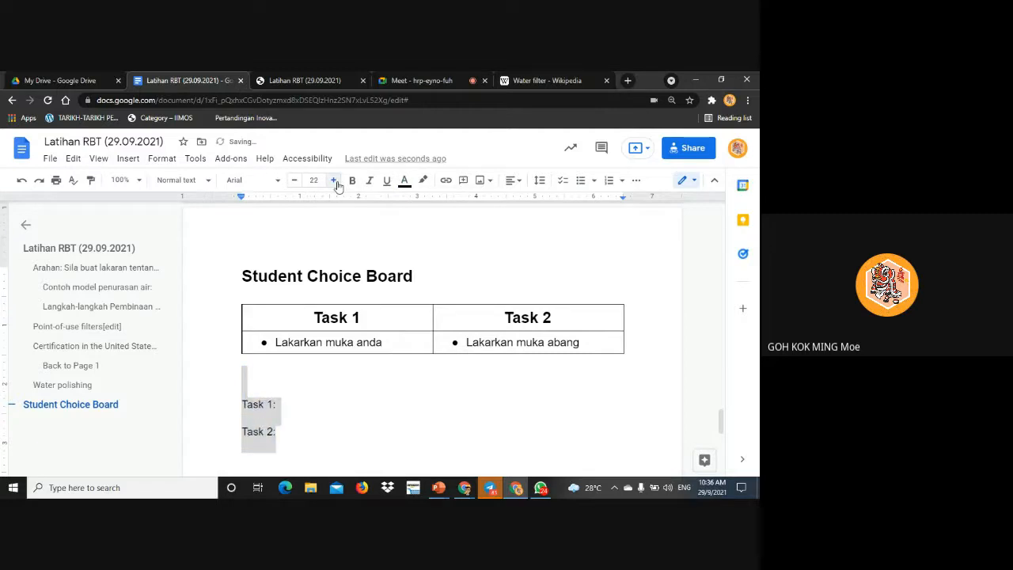
{"action": "left_click", "coordinate": [333, 180]}
{"action": "left_click", "coordinate": [333, 180]}
{"action": "left_click", "coordinate": [333, 179]}
{"action": "left_click", "coordinate": [263, 393]}
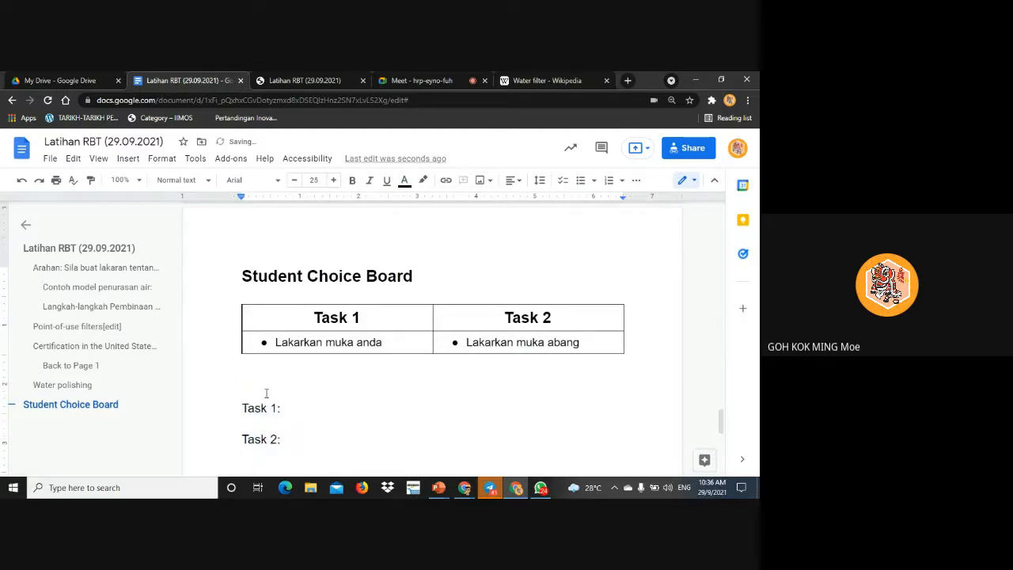
Delete the extra blank line between the table and the "Task 1:" line
{"action": "key", "text": "BackSpace"}
{"action": "scroll", "coordinate": [269, 391], "scroll_direction": "down", "scroll_amount": 2}
{"action": "scroll", "coordinate": [333, 362], "scroll_direction": "up", "scroll_amount": 1}
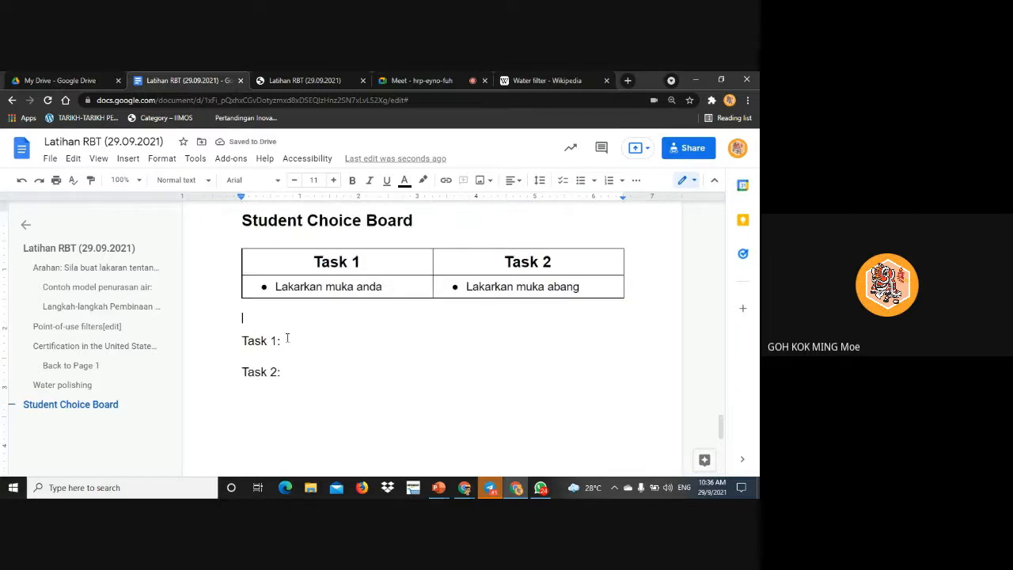
Apply the Heading 3 style to the "Task 1:" and "Task 2:" lines below the table
{"action": "left_click", "coordinate": [287, 338]}
{"action": "left_click_drag", "start_coordinate": [388, 288], "coordinate": [274, 287]}
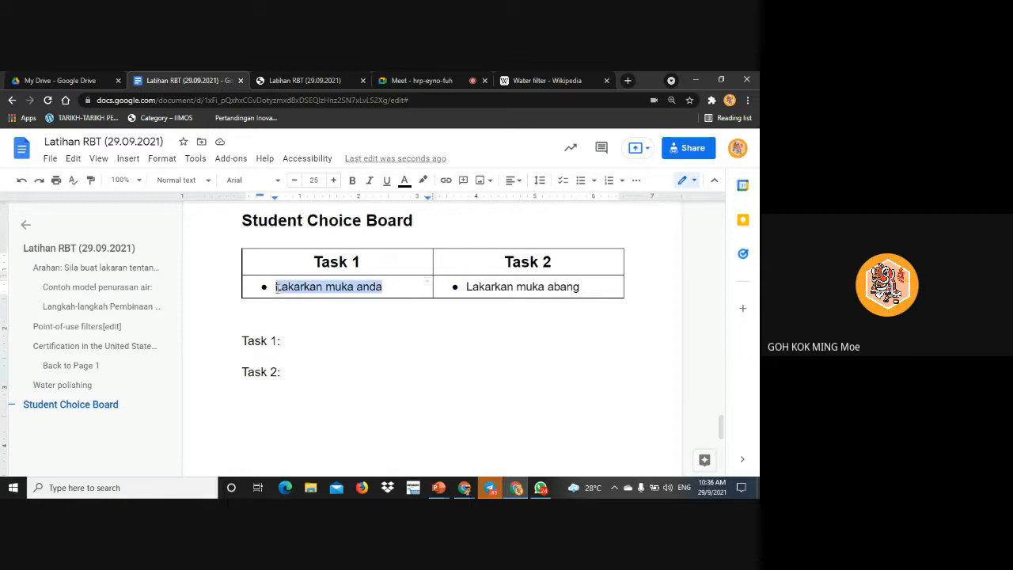
{"action": "left_click_drag", "start_coordinate": [297, 366], "coordinate": [235, 341]}
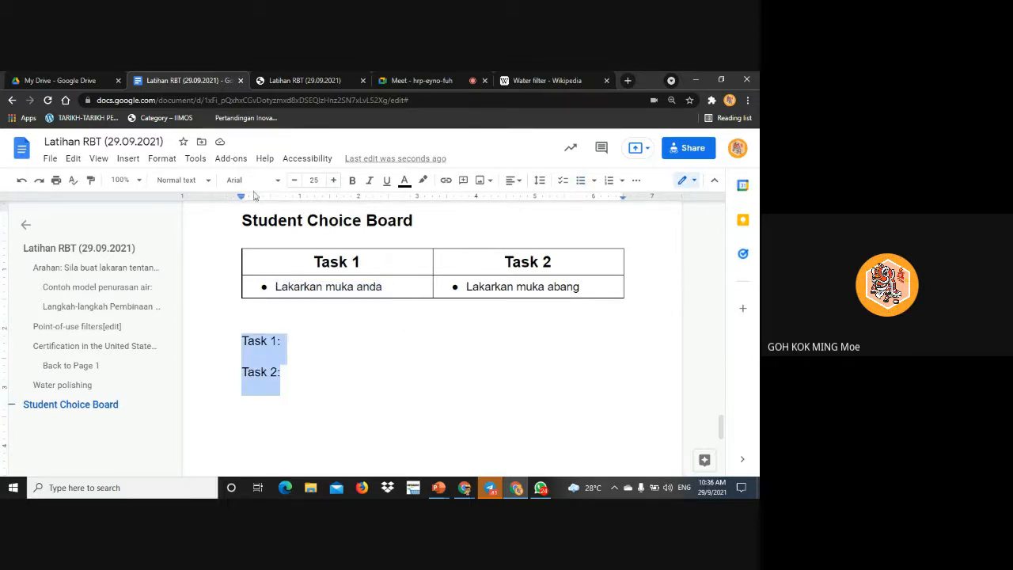
{"action": "left_click", "coordinate": [198, 180]}
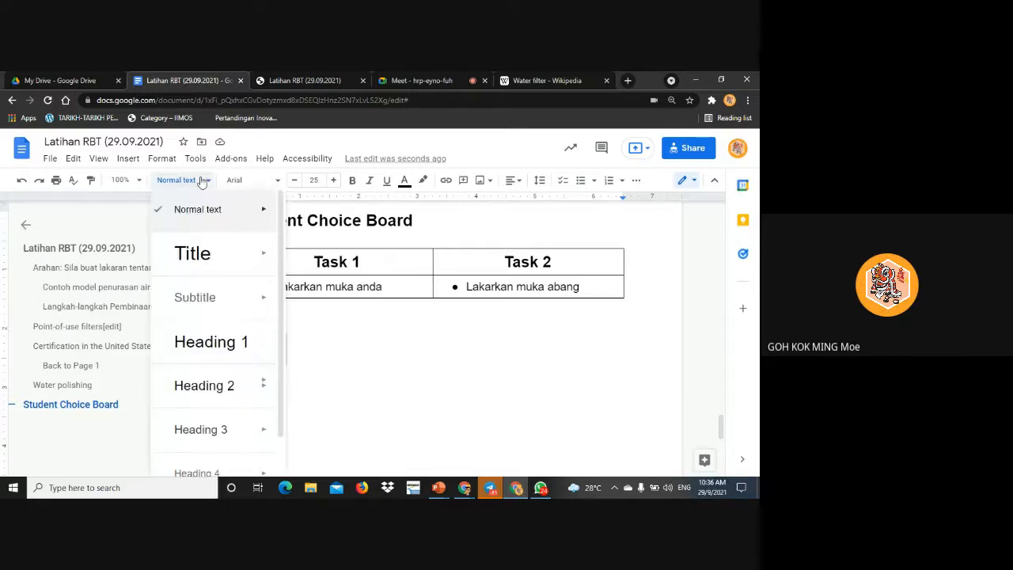
{"action": "mouse_move", "coordinate": [224, 434]}
{"action": "left_click", "coordinate": [333, 422]}
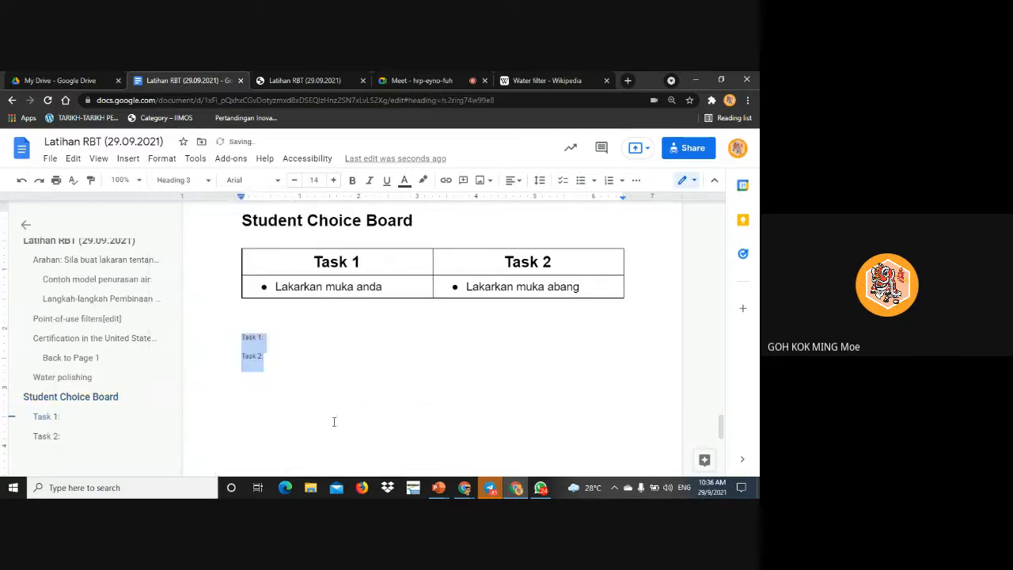
Increase the font size of the "Task 1:" and "Task 2:" headings below the table to 26
{"action": "left_click", "coordinate": [356, 371]}
{"action": "left_click_drag", "start_coordinate": [267, 353], "coordinate": [219, 330]}
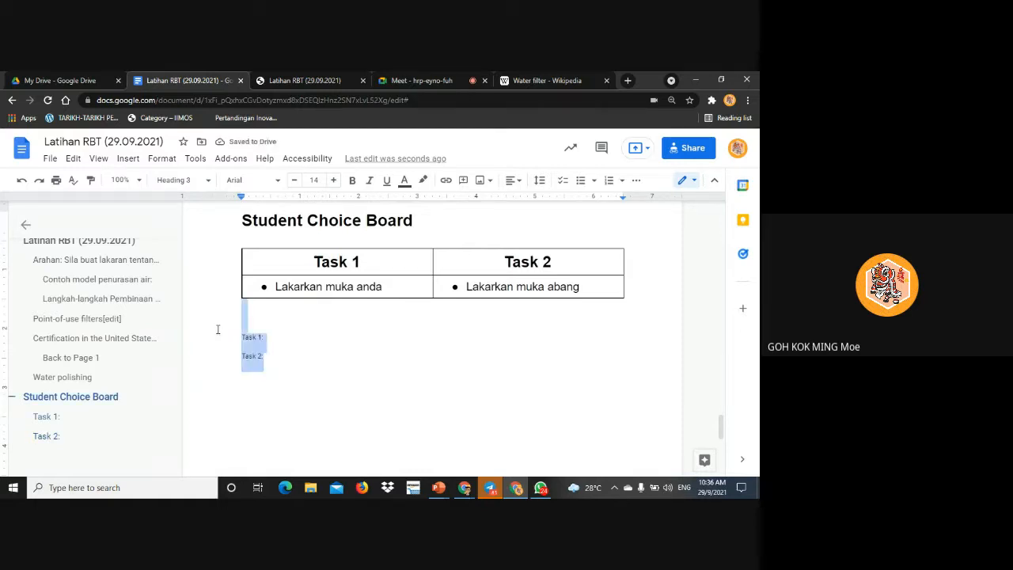
{"action": "left_click", "coordinate": [335, 183]}
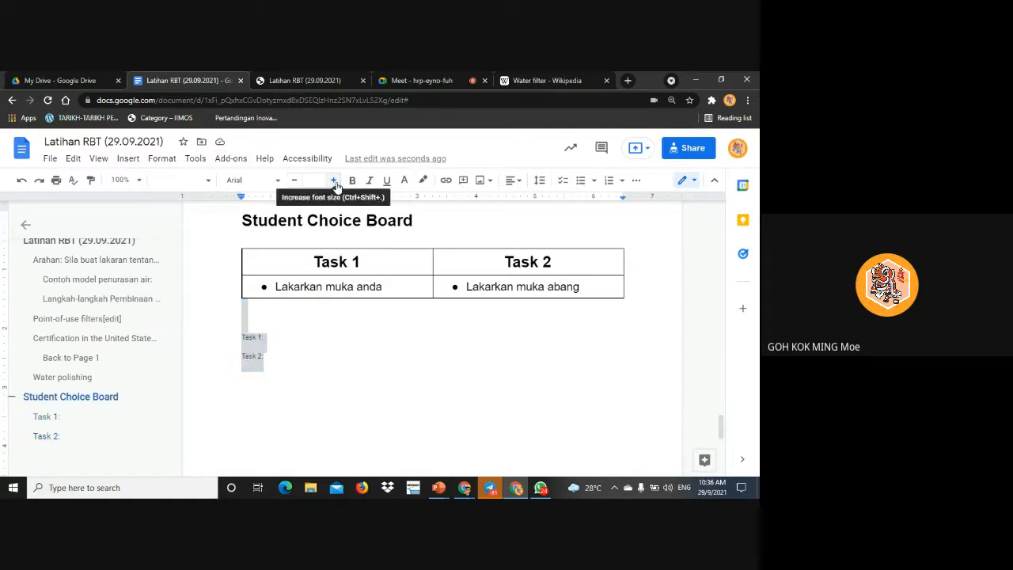
{"action": "left_click", "coordinate": [335, 184]}
{"action": "left_click", "coordinate": [336, 184]}
{"action": "left_click", "coordinate": [336, 184]}
{"action": "left_click", "coordinate": [336, 184]}
{"action": "left_click", "coordinate": [335, 183]}
{"action": "left_click", "coordinate": [335, 183]}
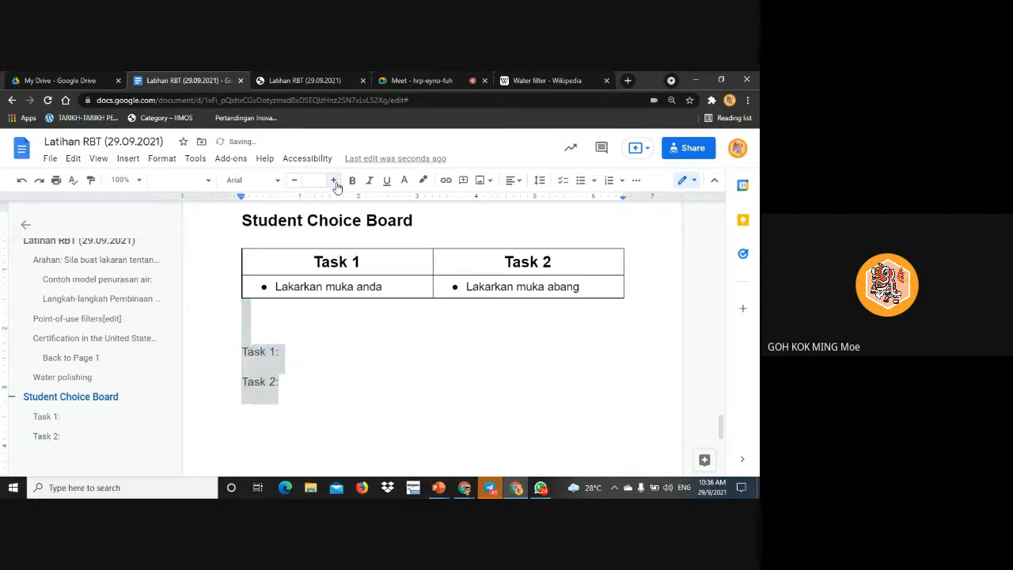
{"action": "left_click", "coordinate": [336, 183]}
{"action": "left_click", "coordinate": [399, 349]}
{"action": "scroll", "coordinate": [195, 393], "scroll_direction": "down", "scroll_amount": 2}
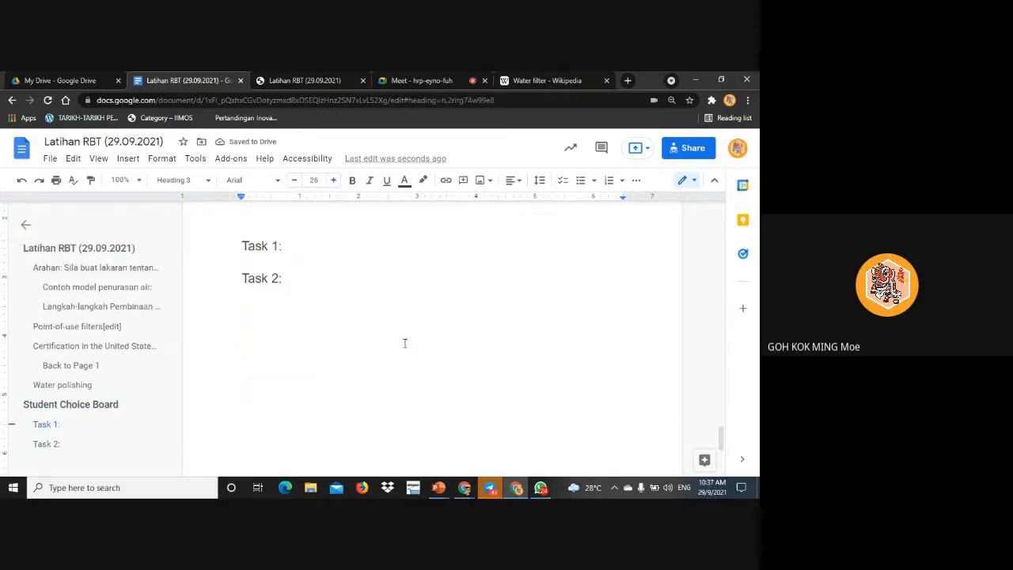
{"action": "scroll", "coordinate": [354, 352], "scroll_direction": "up", "scroll_amount": 2}
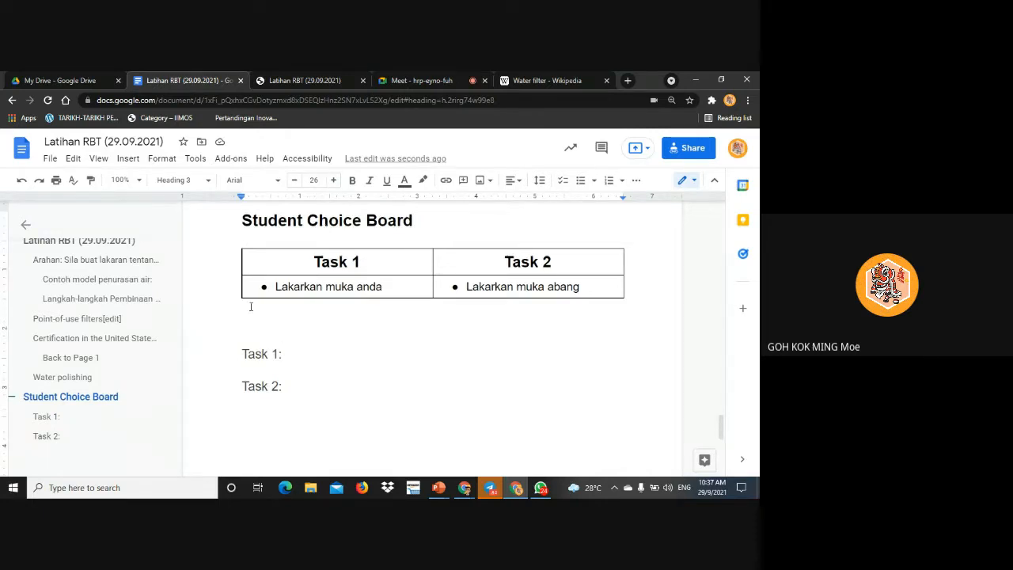
Use the document outline to jump to the "Task 1:" and "Task 2:" headings, and return to the Student Choice Board table
{"action": "left_click", "coordinate": [53, 417]}
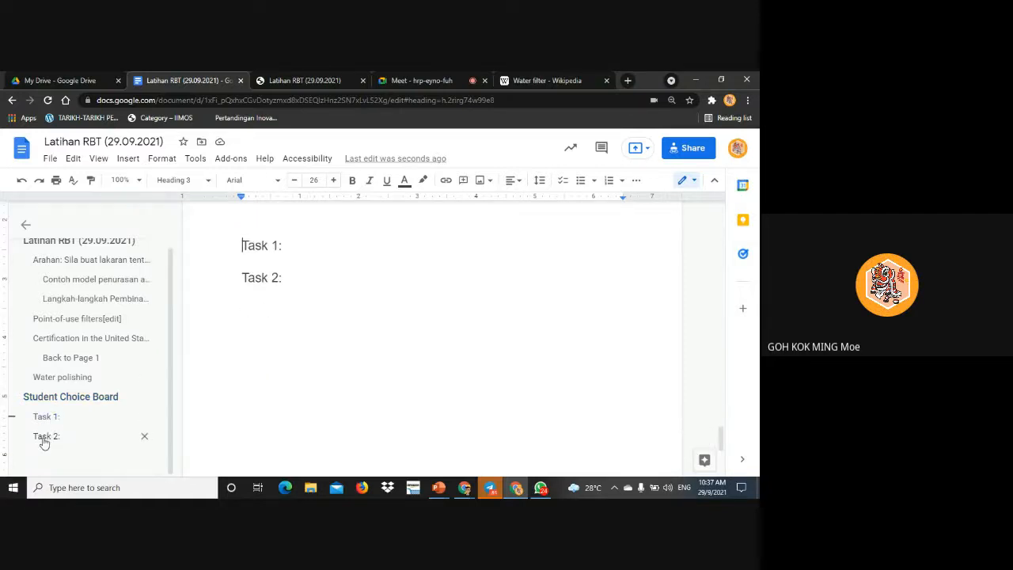
{"action": "left_click", "coordinate": [41, 436]}
{"action": "scroll", "coordinate": [323, 301], "scroll_direction": "up", "scroll_amount": 2}
{"action": "scroll", "coordinate": [322, 303], "scroll_direction": "up", "scroll_amount": 2}
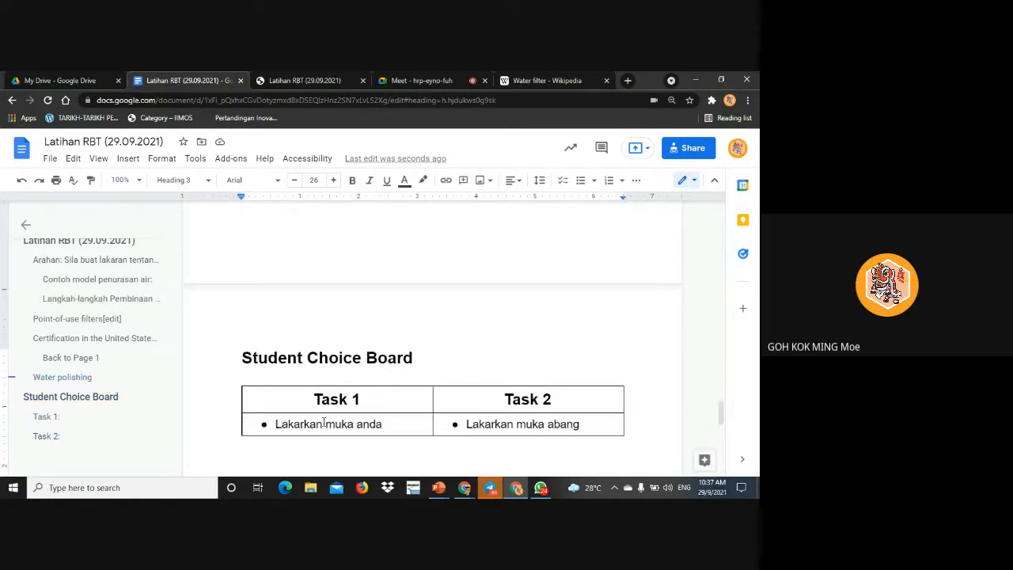
Add several blank lines between the "Task 1:" and "Task 2:" headings below the table
{"action": "scroll", "coordinate": [309, 354], "scroll_direction": "down", "scroll_amount": 2}
{"action": "left_click", "coordinate": [324, 324]}
{"action": "key", "text": "Return"}
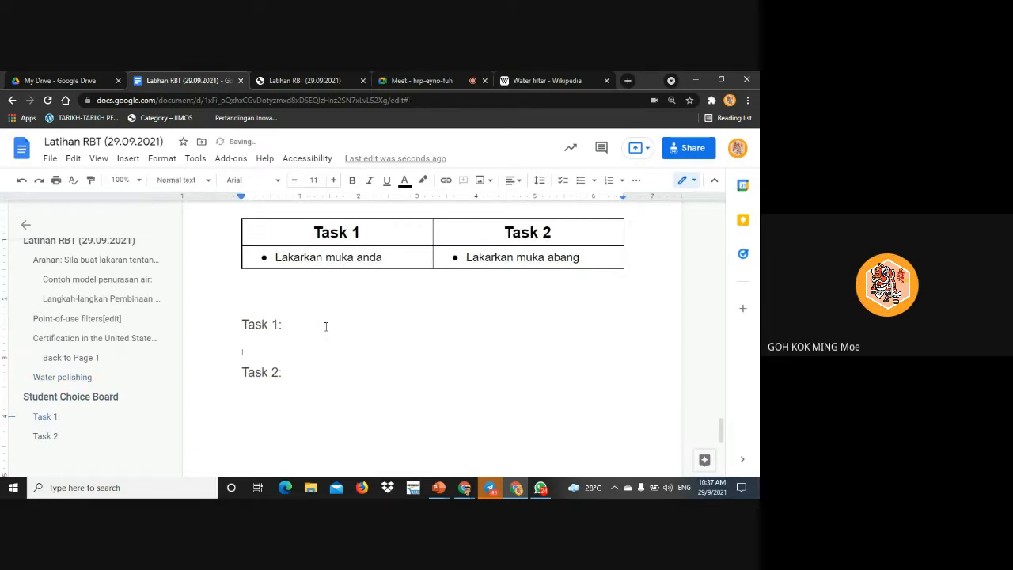
{"action": "key", "text": "Return"}
{"action": "key", "text": "Return"}
{"action": "key", "text": "Return"}
{"action": "key", "text": "Return"}
{"action": "key", "text": "Return"}
{"action": "key", "text": "Return"}
{"action": "key", "text": "Return"}
{"action": "key", "text": "Return"}
{"action": "key", "text": "Return"}
{"action": "key", "text": "Return"}
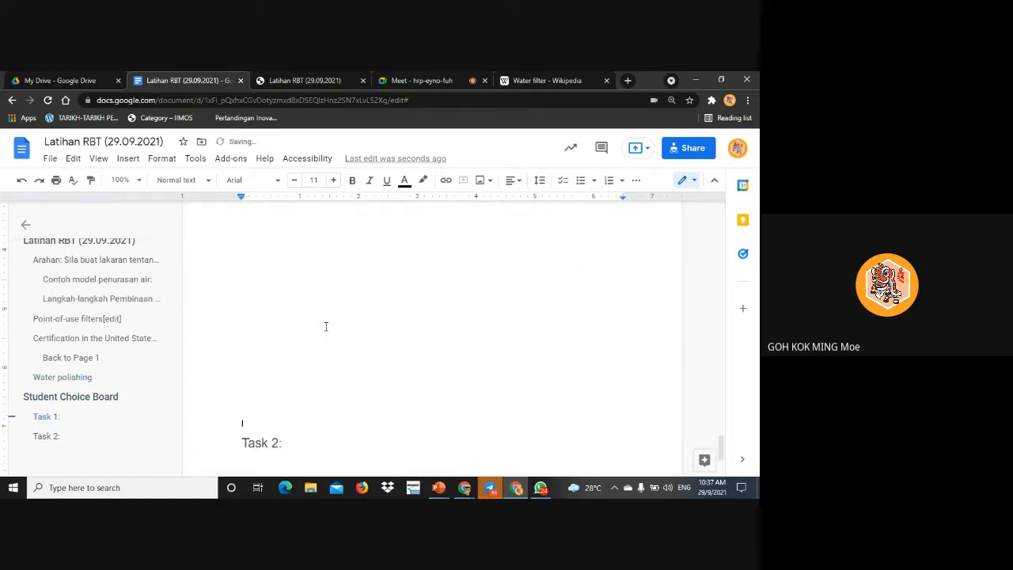
{"action": "key", "text": "BackSpace"}
{"action": "key", "text": "BackSpace"}
{"action": "key", "text": "BackSpace"}
{"action": "key", "text": "BackSpace"}
{"action": "key", "text": "BackSpace"}
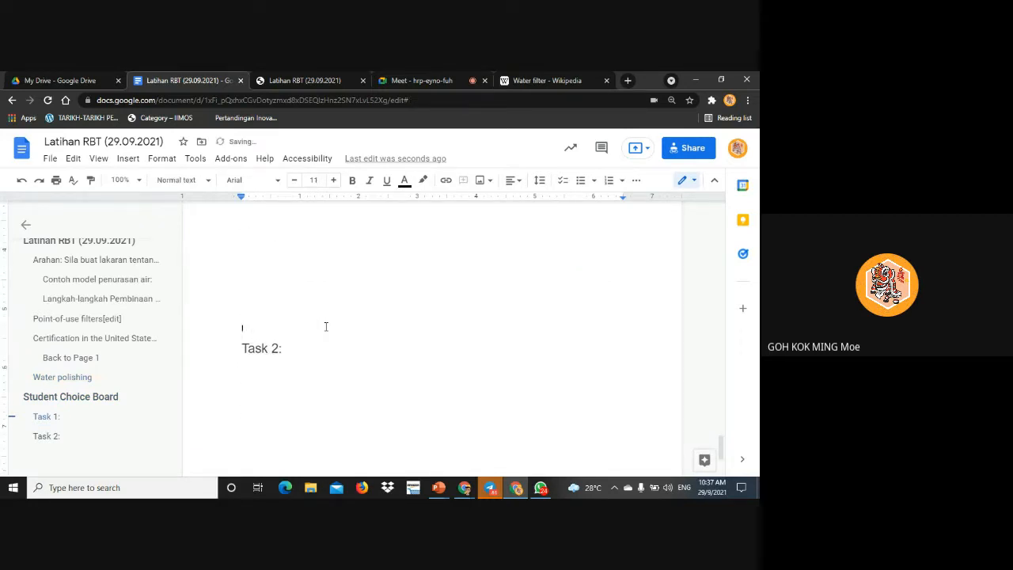
Insert the hand-drawn DIY water filter picture with three branches from the "Water Filter Model" web image results, under the "Task 1:" heading
{"action": "scroll", "coordinate": [326, 326], "scroll_direction": "up", "scroll_amount": 3}
{"action": "left_click", "coordinate": [293, 268]}
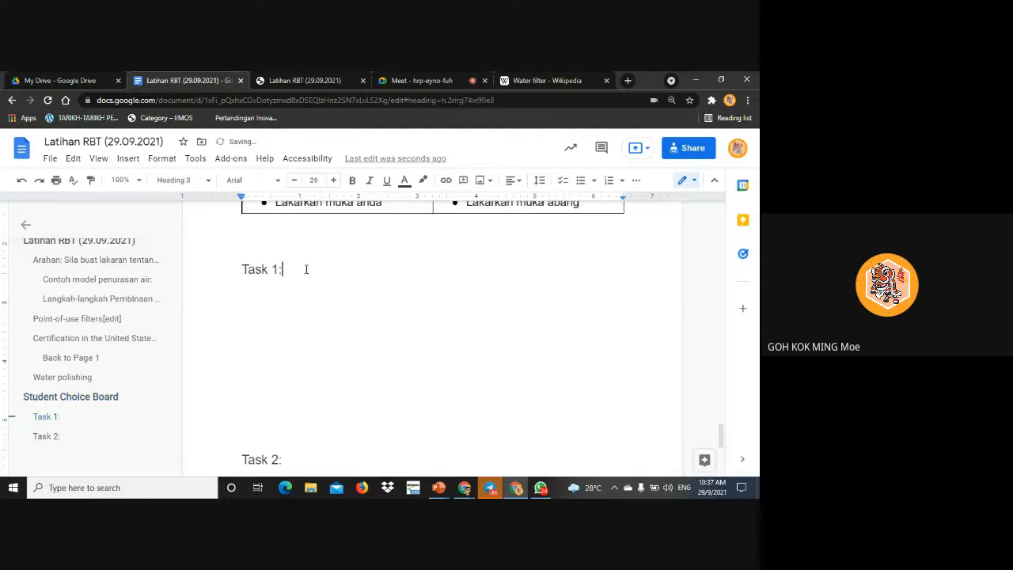
{"action": "key", "text": "Return"}
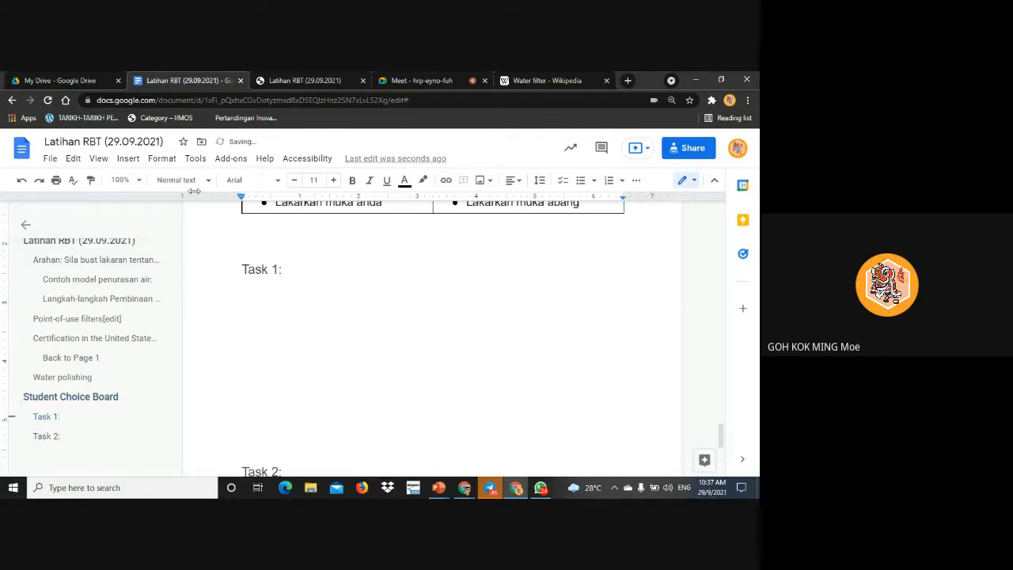
{"action": "left_click", "coordinate": [128, 158]}
{"action": "mouse_move", "coordinate": [198, 182]}
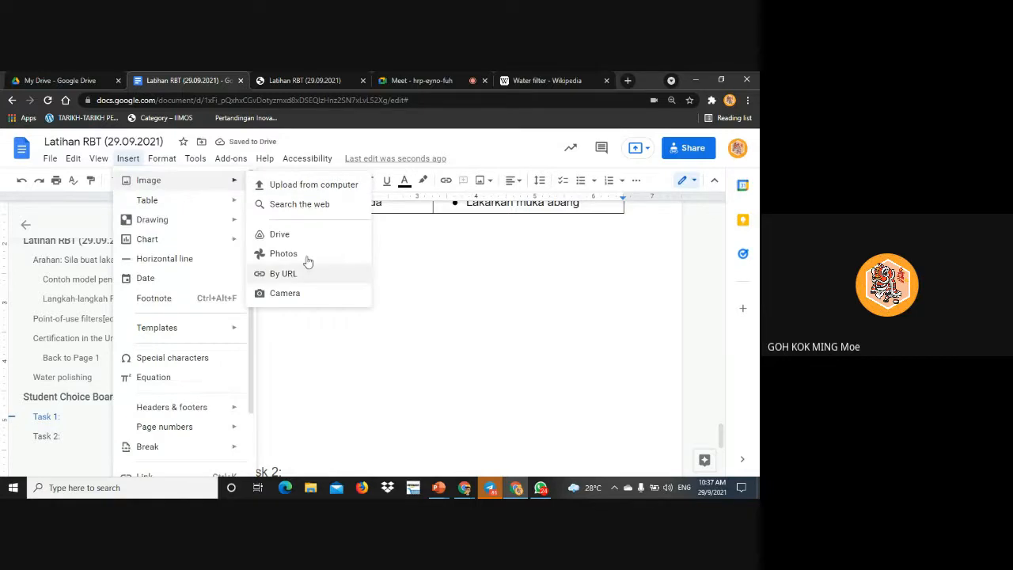
{"action": "left_click", "coordinate": [328, 204]}
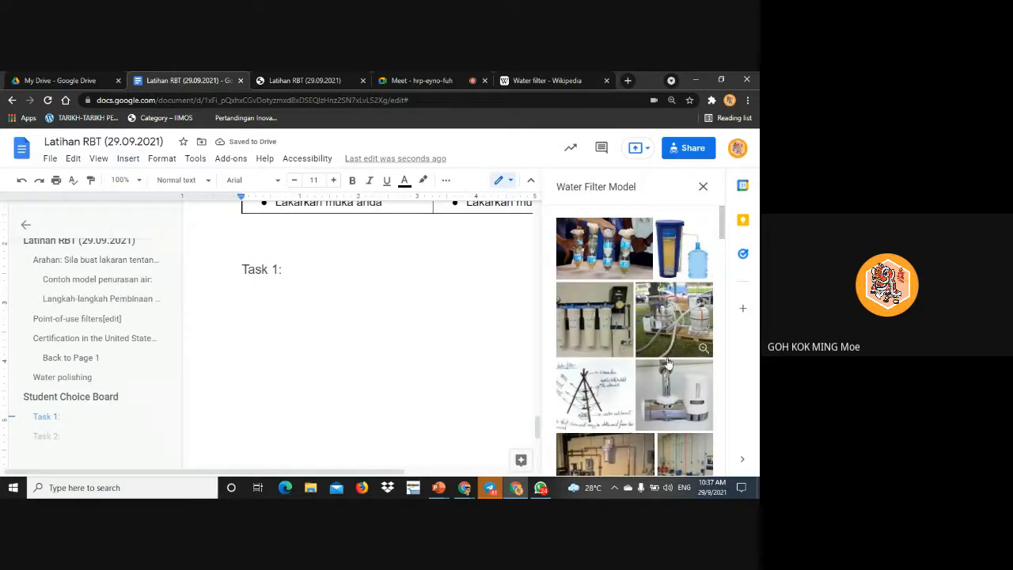
{"action": "left_click", "coordinate": [595, 399]}
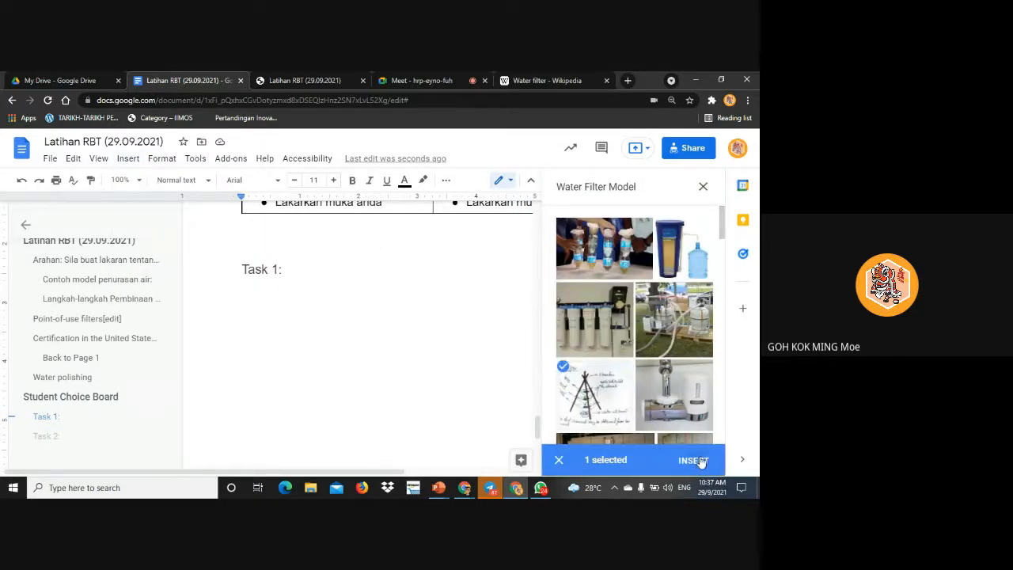
{"action": "left_click", "coordinate": [682, 463]}
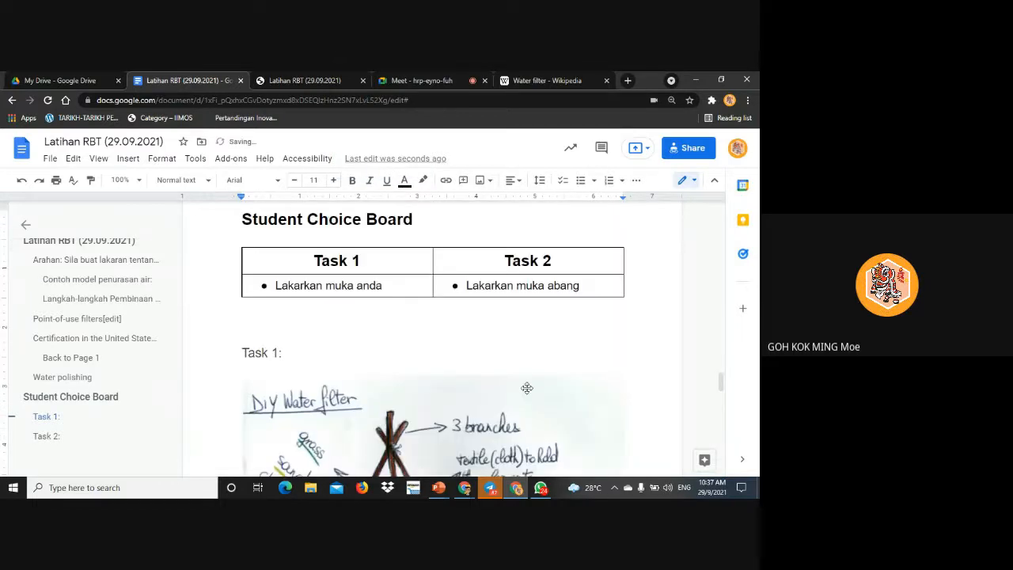
Delete the extra blank lines between the DIY water filter picture and the "Task 2:" heading
{"action": "scroll", "coordinate": [474, 364], "scroll_direction": "down", "scroll_amount": 5}
{"action": "scroll", "coordinate": [439, 350], "scroll_direction": "down", "scroll_amount": 4}
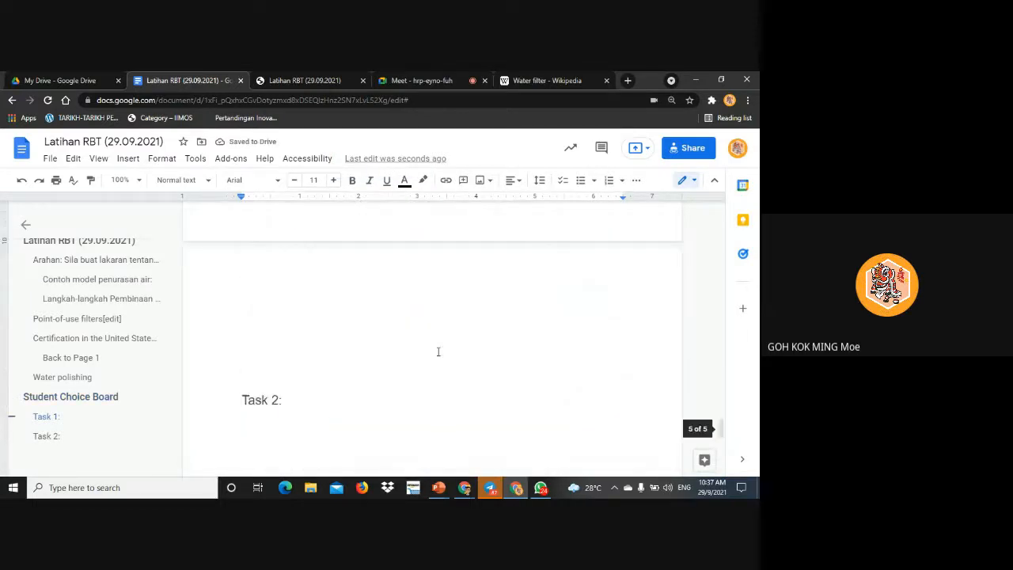
{"action": "scroll", "coordinate": [350, 327], "scroll_direction": "up", "scroll_amount": 2}
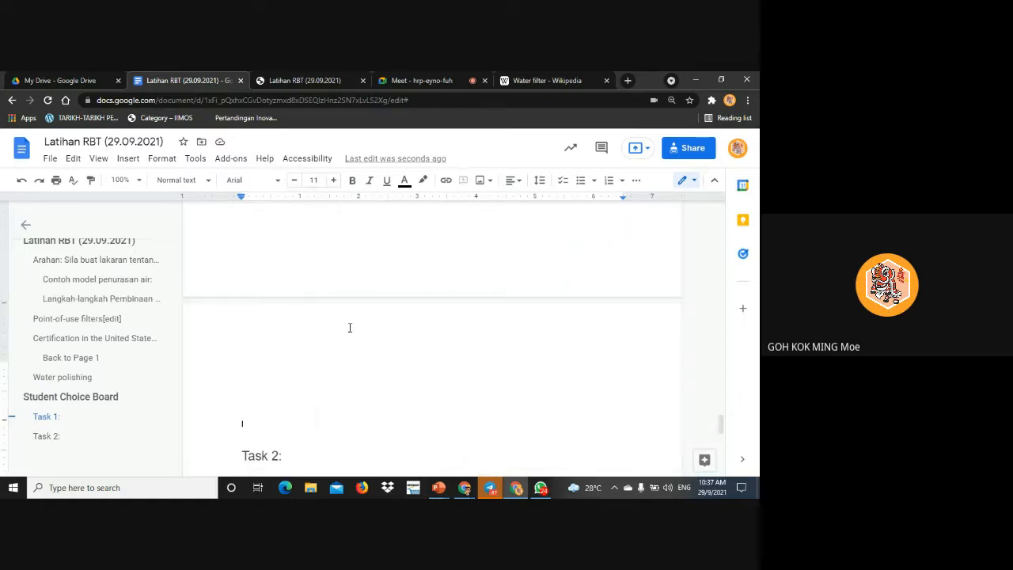
{"action": "key", "text": "BackSpace"}
{"action": "key", "text": "BackSpace"}
{"action": "key", "text": "BackSpace"}
{"action": "key", "text": "BackSpace"}
{"action": "key", "text": "BackSpace"}
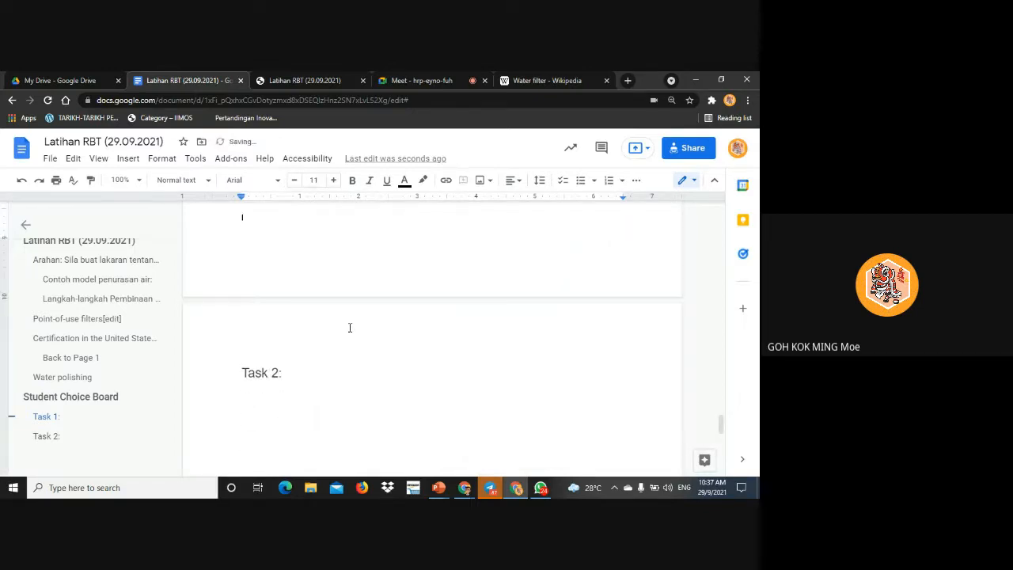
Insert the photo of an outdoor filter system with a white tank and pipes from the "Water Filter Model" web image results, under "Task 2:"
{"action": "double_click", "coordinate": [297, 384]}
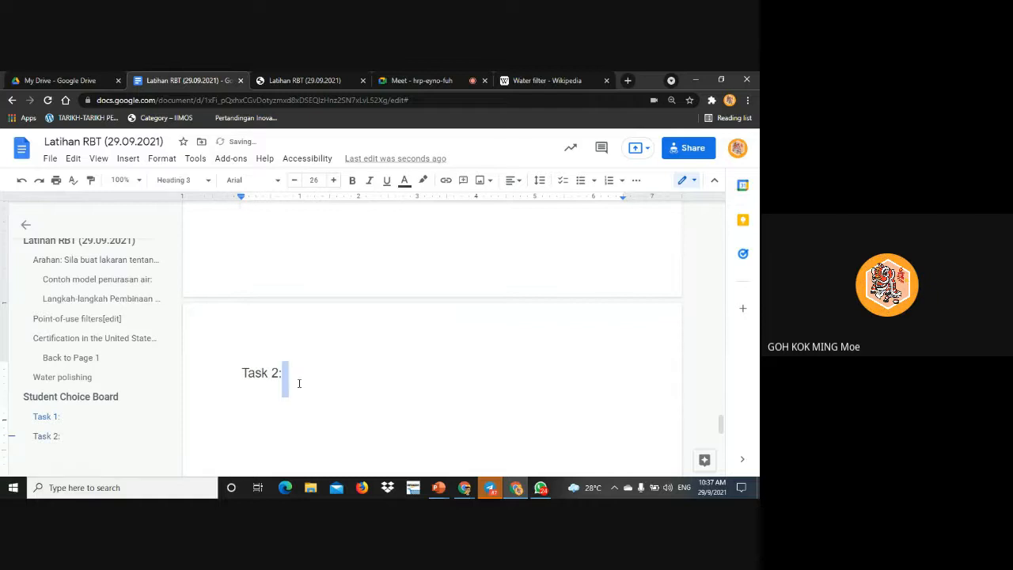
{"action": "key", "text": "Return"}
{"action": "left_click", "coordinate": [127, 159]}
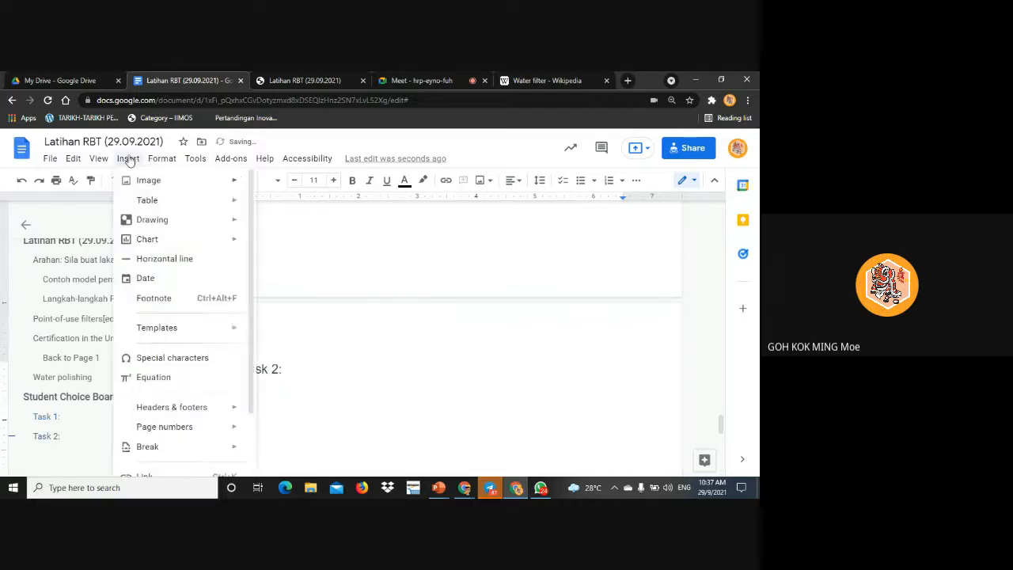
{"action": "mouse_move", "coordinate": [150, 180]}
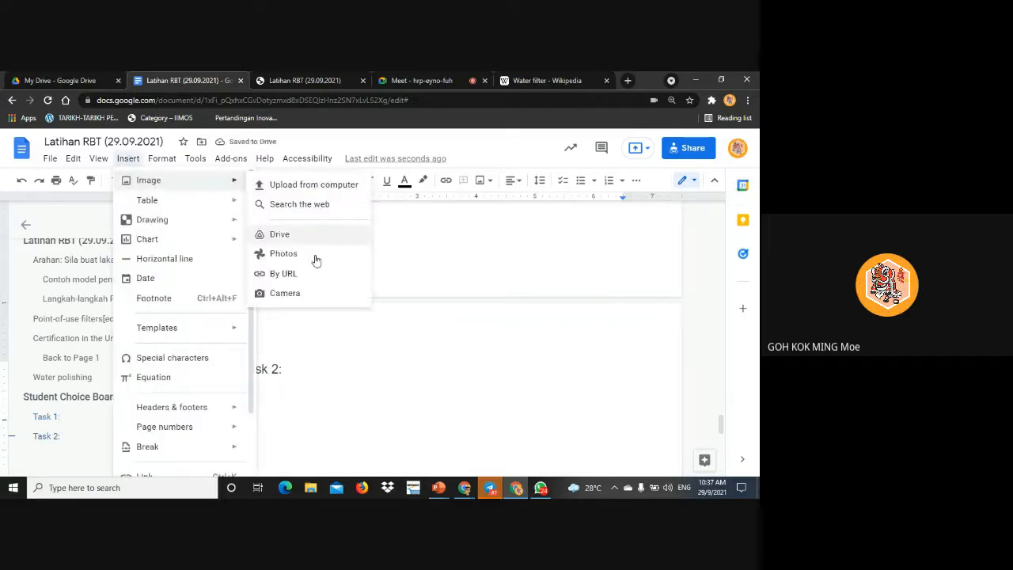
{"action": "left_click", "coordinate": [336, 206]}
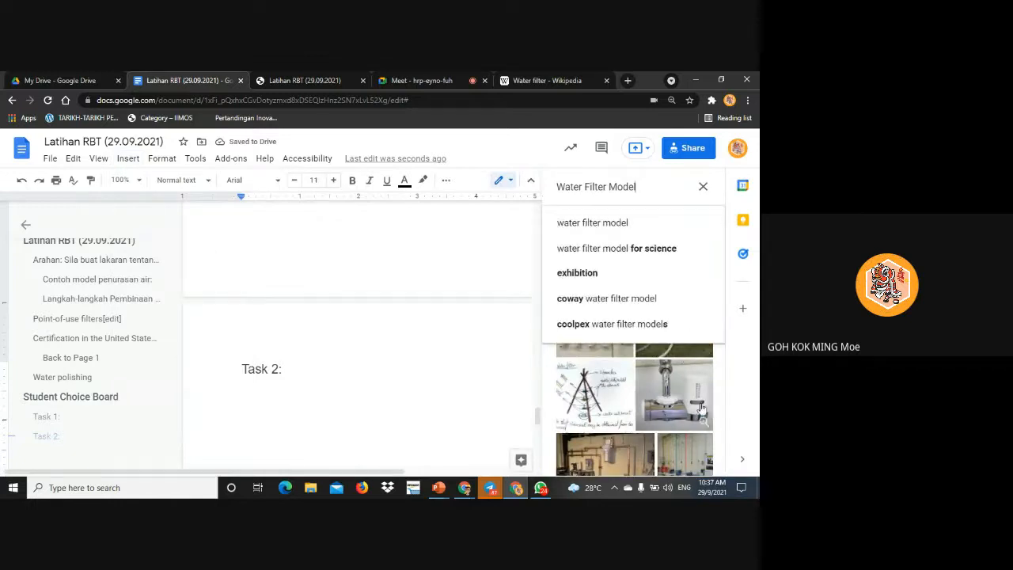
{"action": "scroll", "coordinate": [676, 411], "scroll_direction": "down", "scroll_amount": 3}
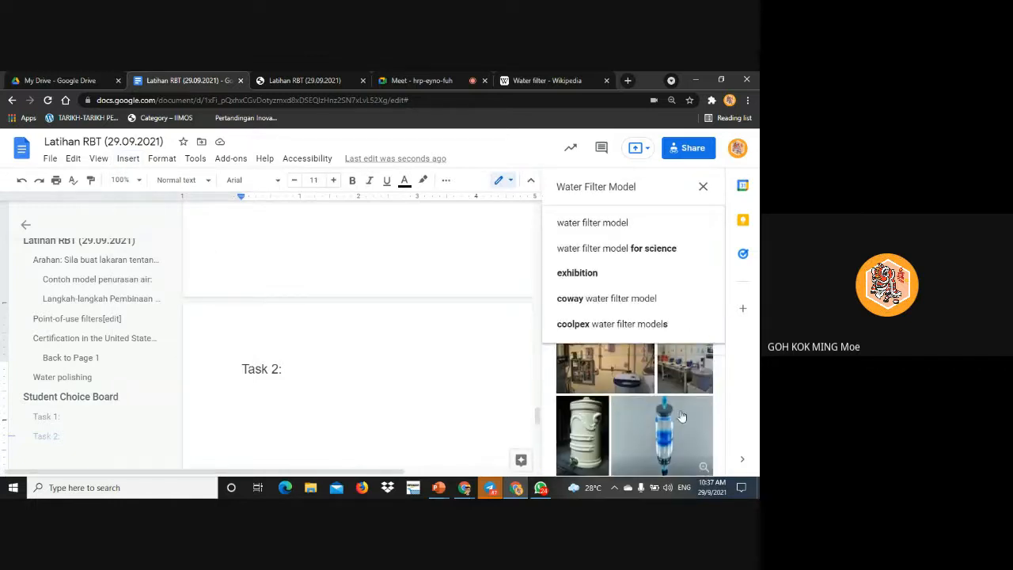
{"action": "scroll", "coordinate": [673, 423], "scroll_direction": "down", "scroll_amount": 5}
{"action": "left_click", "coordinate": [617, 429]}
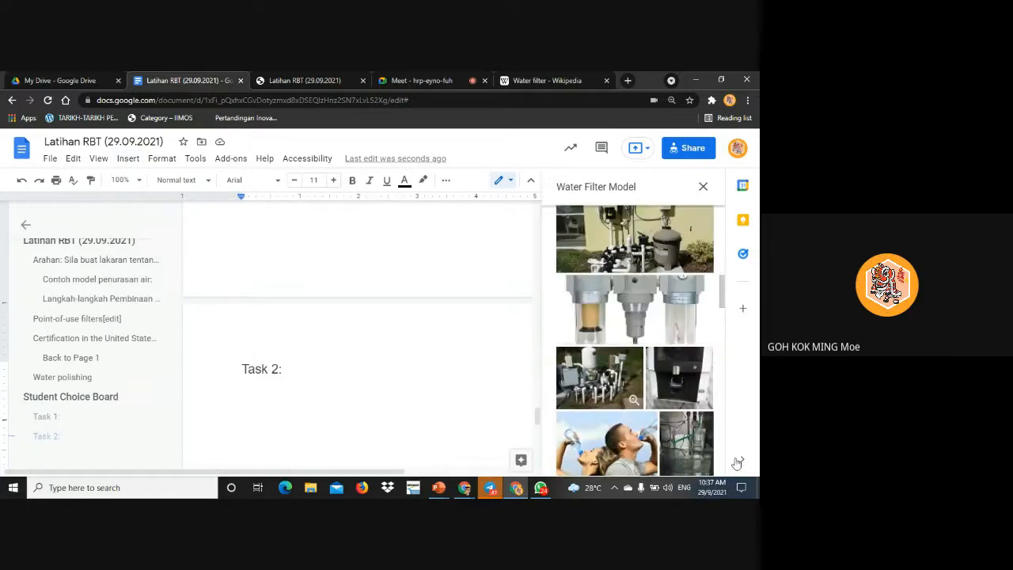
{"action": "left_click", "coordinate": [609, 384]}
{"action": "left_click", "coordinate": [692, 460]}
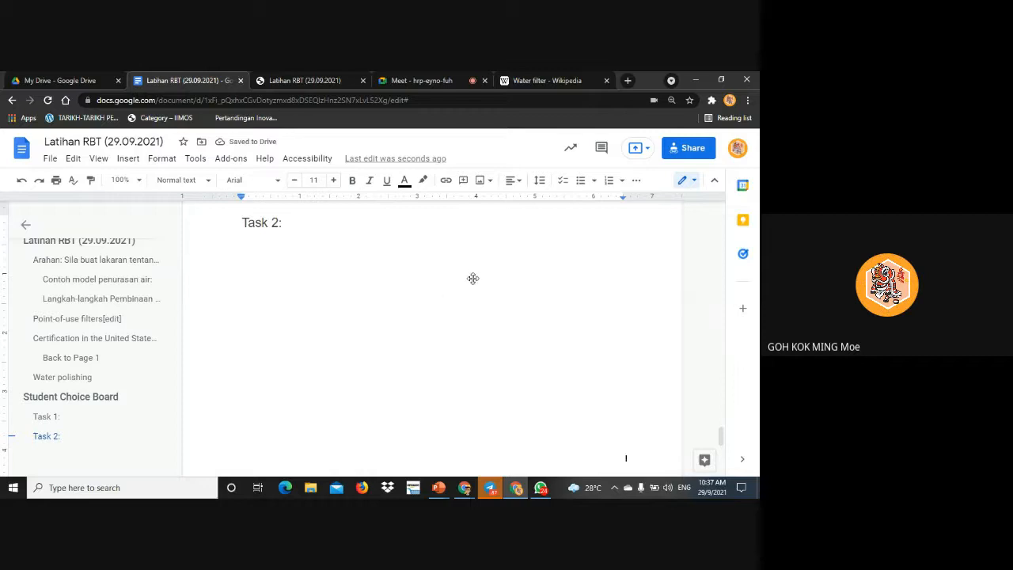
Check the picture under "Task 2:" and test the outline entries for both task headings
{"action": "scroll", "coordinate": [459, 303], "scroll_direction": "up", "scroll_amount": 5}
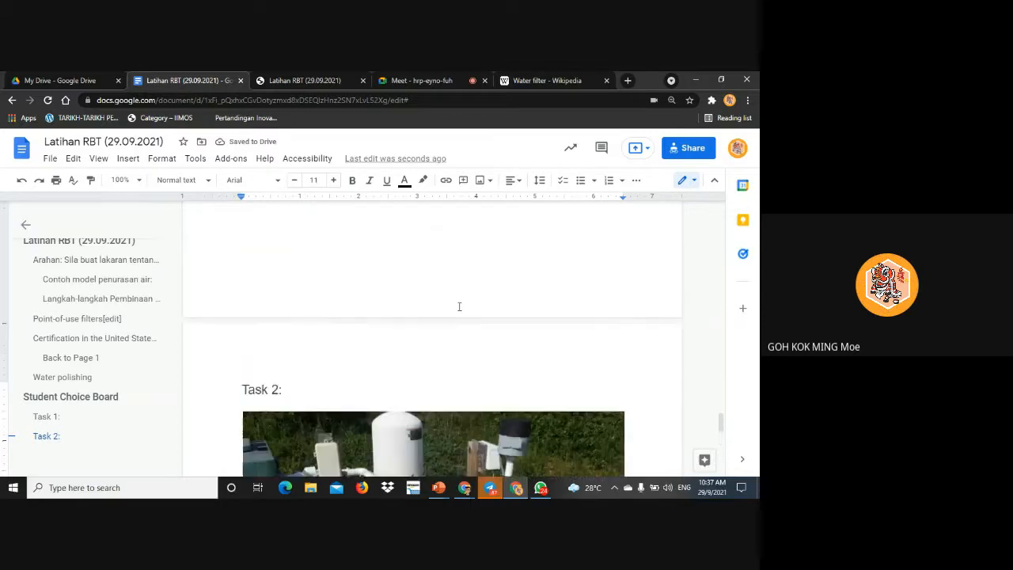
{"action": "scroll", "coordinate": [454, 319], "scroll_direction": "down", "scroll_amount": 4}
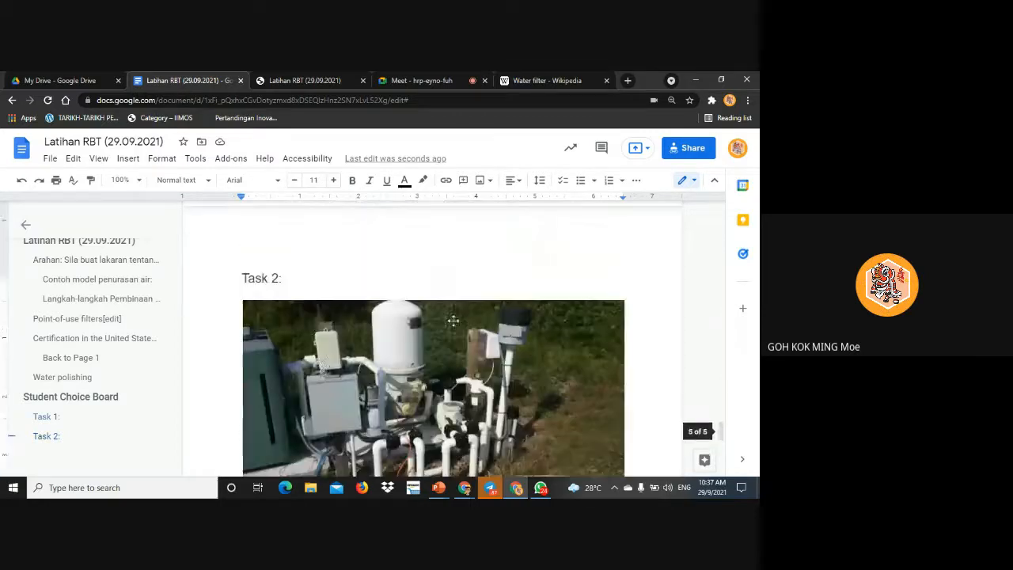
{"action": "left_click", "coordinate": [46, 420]}
{"action": "left_click", "coordinate": [42, 439]}
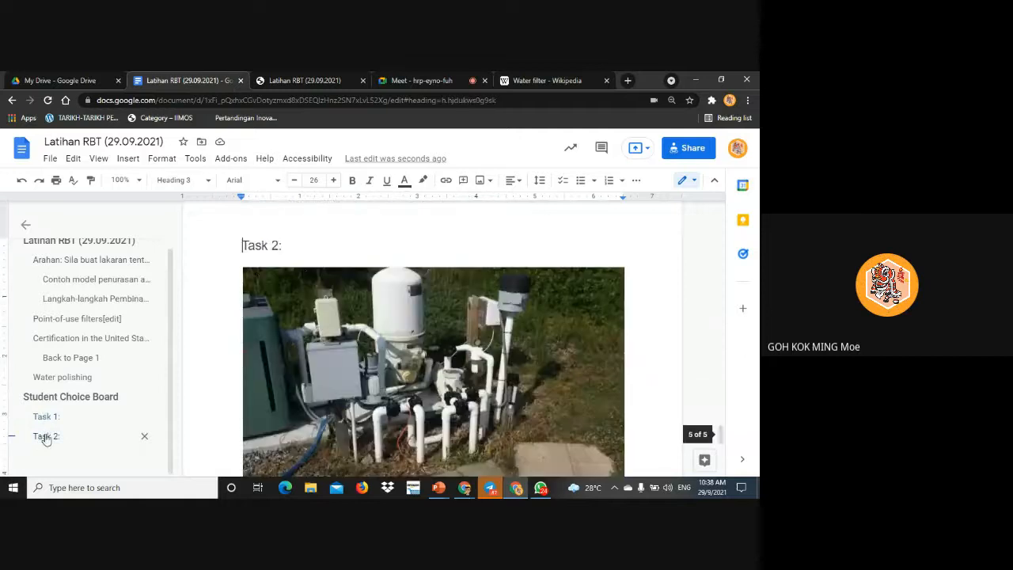
Link the "Task 1" text in the Student Choice Board table to the "Task 1:" heading
{"action": "scroll", "coordinate": [292, 371], "scroll_direction": "up", "scroll_amount": 7}
{"action": "scroll", "coordinate": [316, 372], "scroll_direction": "up", "scroll_amount": 2}
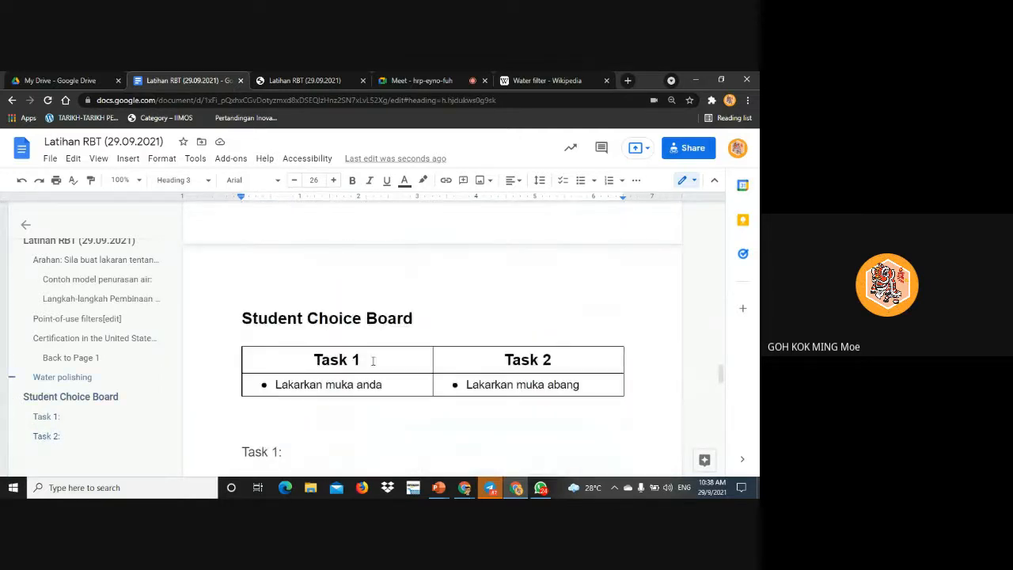
{"action": "left_click_drag", "start_coordinate": [373, 361], "coordinate": [299, 359]}
{"action": "left_click", "coordinate": [399, 387]}
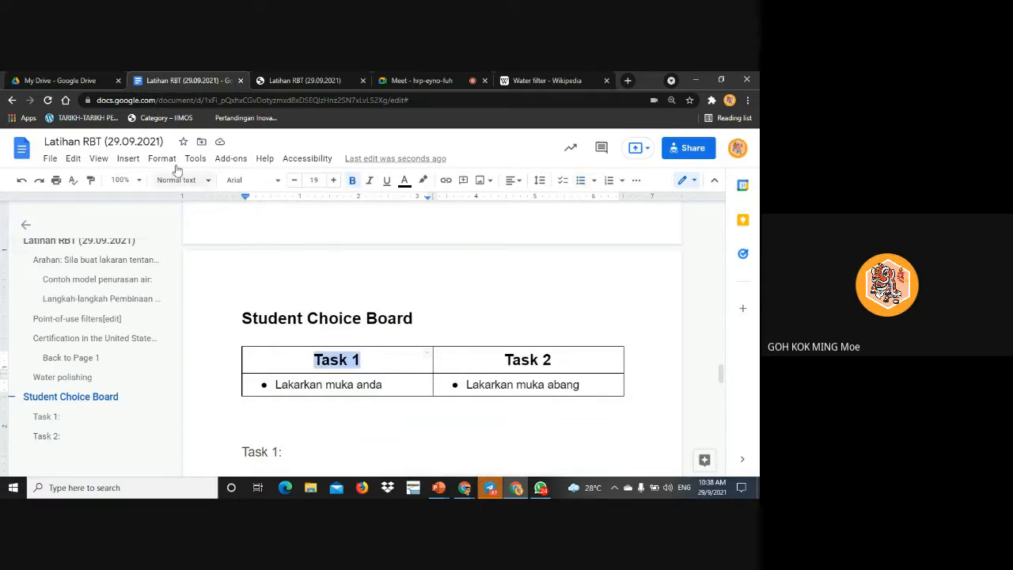
{"action": "left_click", "coordinate": [128, 159]}
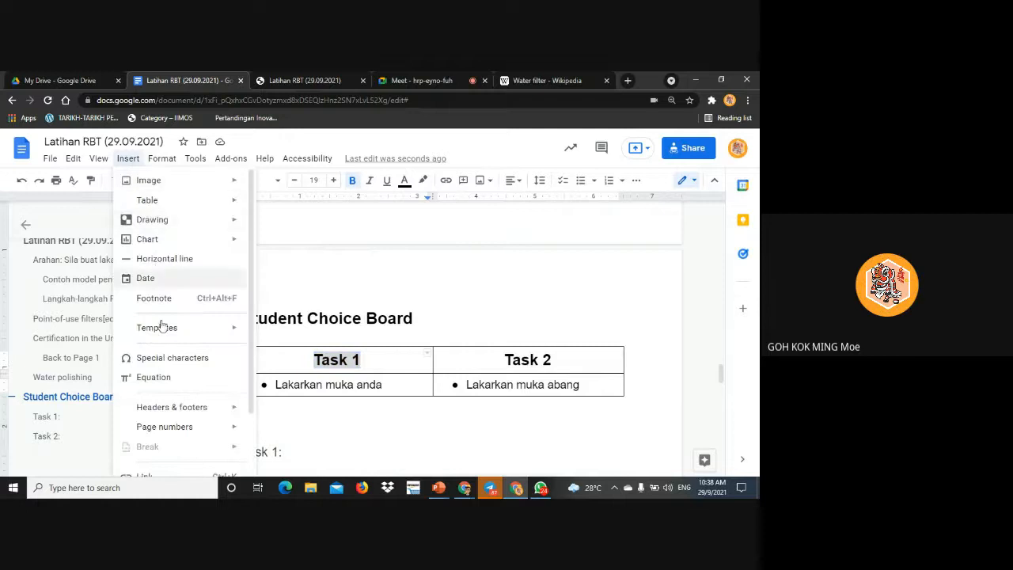
{"action": "scroll", "coordinate": [166, 407], "scroll_direction": "down", "scroll_amount": 1}
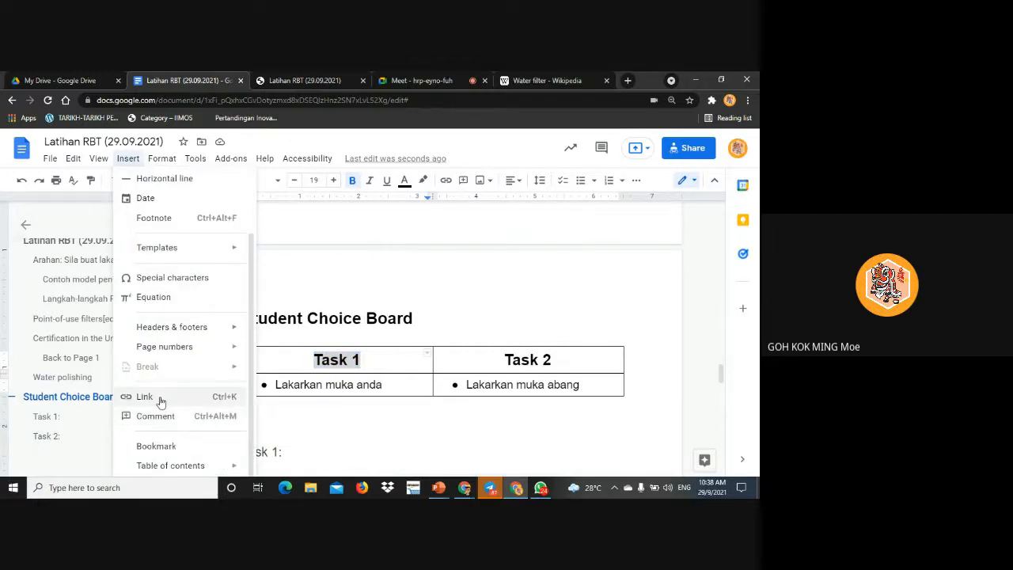
{"action": "left_click", "coordinate": [159, 398]}
{"action": "scroll", "coordinate": [691, 355], "scroll_direction": "down", "scroll_amount": 3}
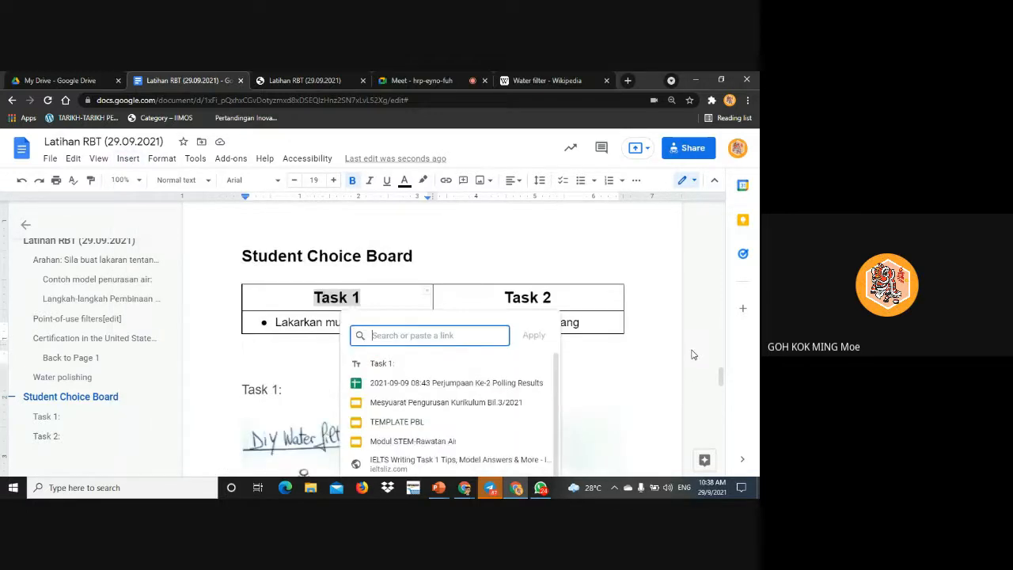
{"action": "scroll", "coordinate": [691, 354], "scroll_direction": "down", "scroll_amount": 1}
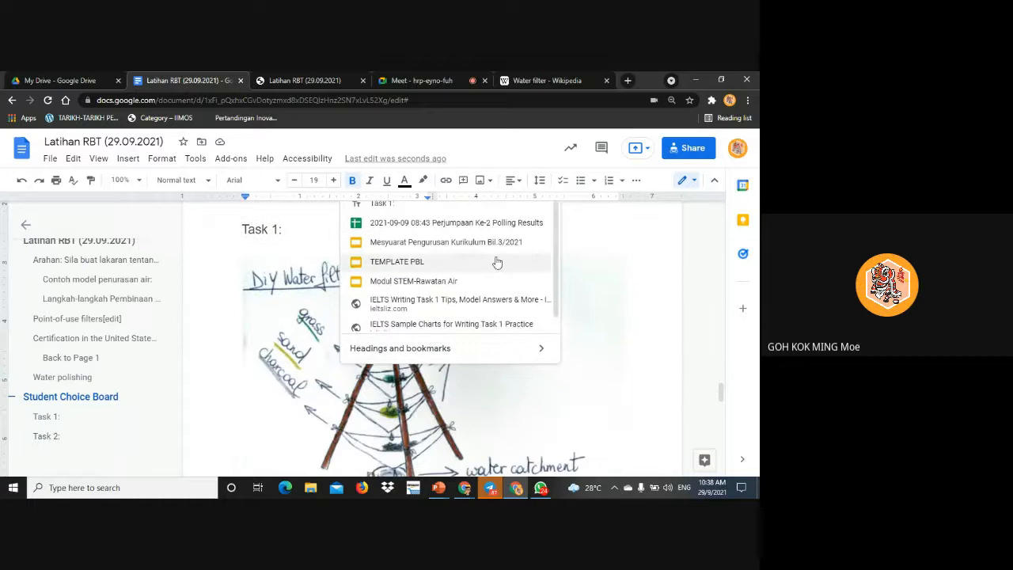
{"action": "left_click", "coordinate": [442, 348]}
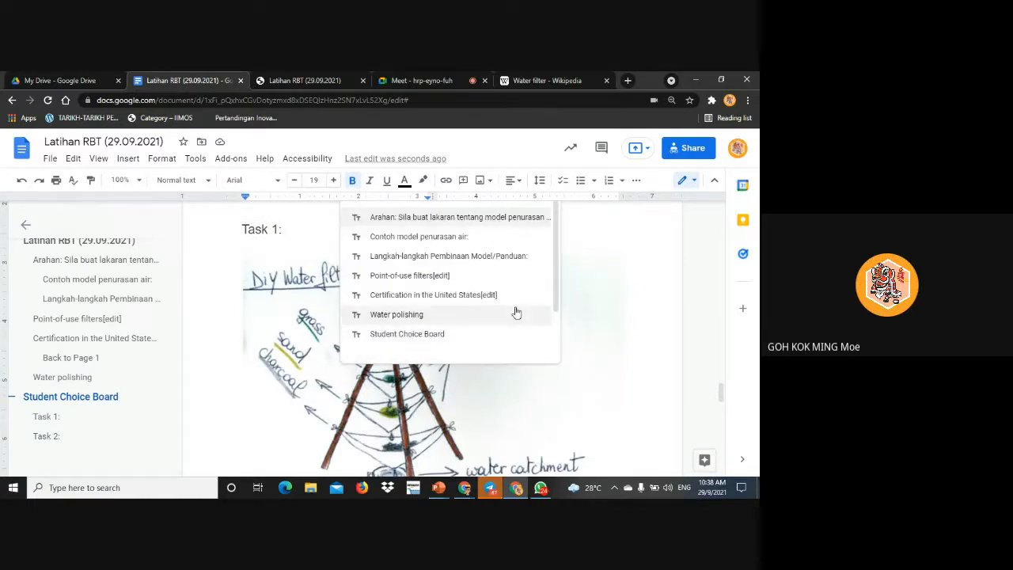
{"action": "scroll", "coordinate": [502, 317], "scroll_direction": "down", "scroll_amount": 1}
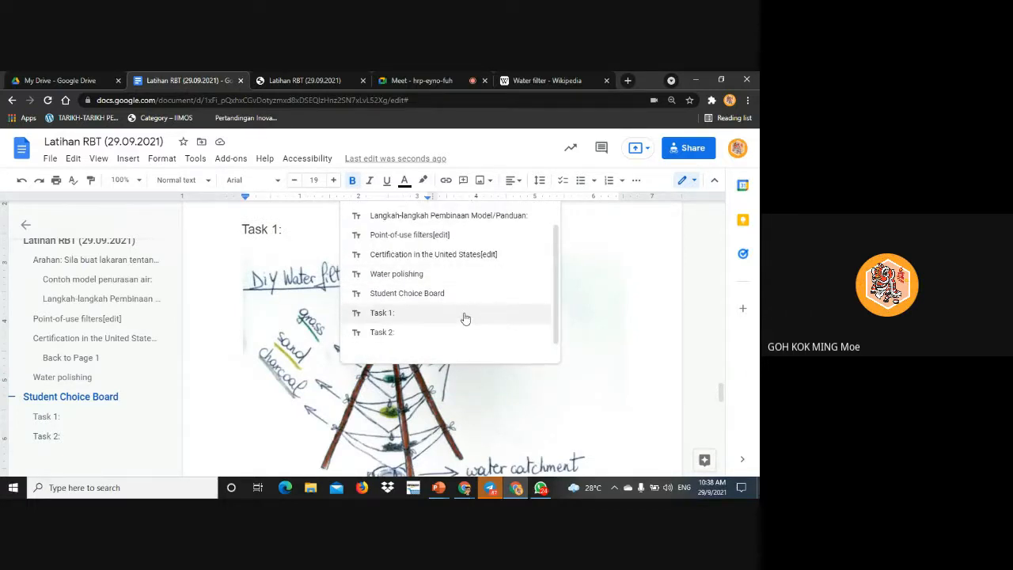
{"action": "left_click", "coordinate": [466, 315]}
Link the "Task 2" text in the Student Choice Board table to the "Task 2:" heading
{"action": "left_click_drag", "start_coordinate": [556, 244], "coordinate": [495, 246]}
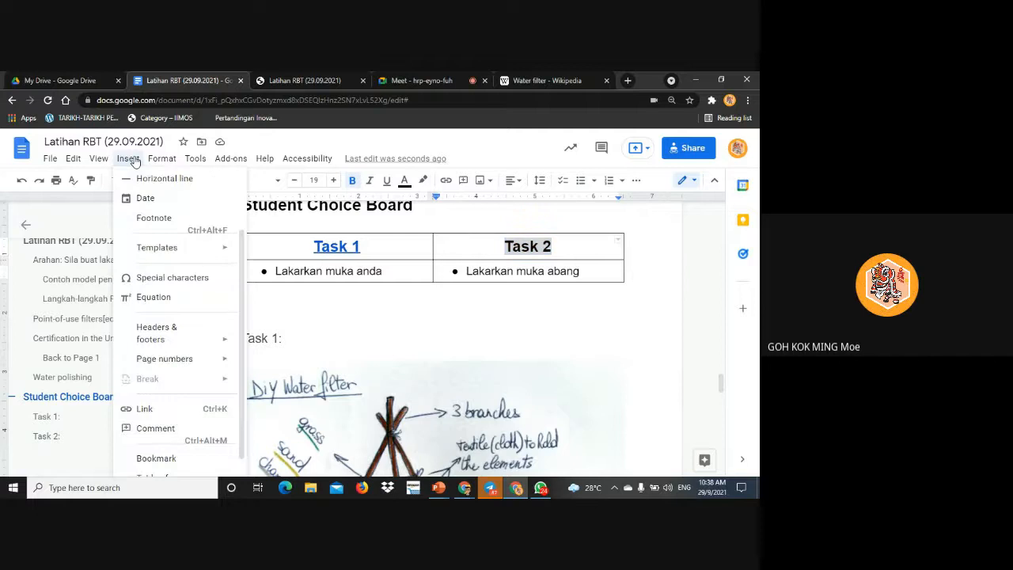
{"action": "left_click", "coordinate": [164, 395]}
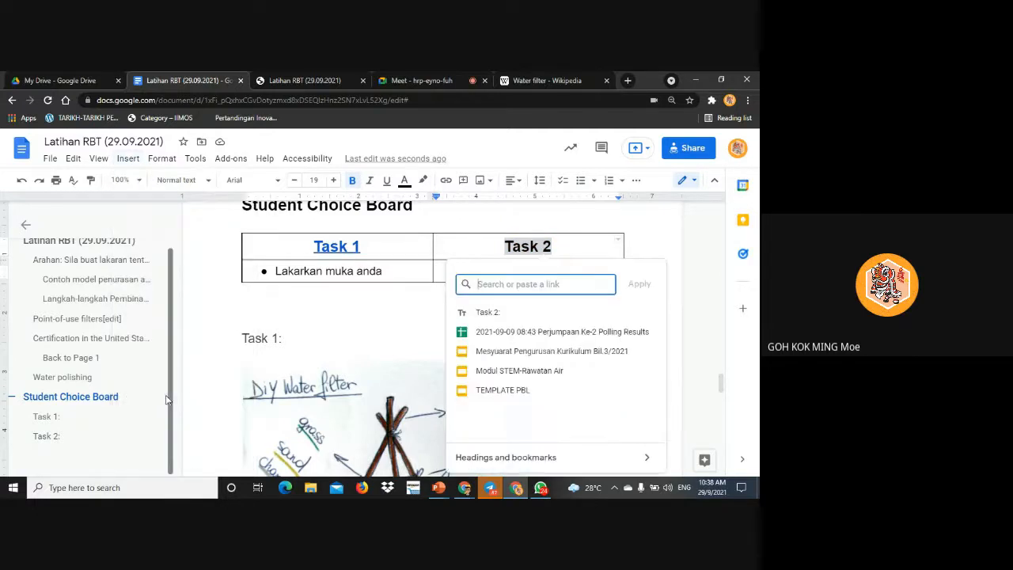
{"action": "scroll", "coordinate": [554, 293], "scroll_direction": "down", "scroll_amount": 5}
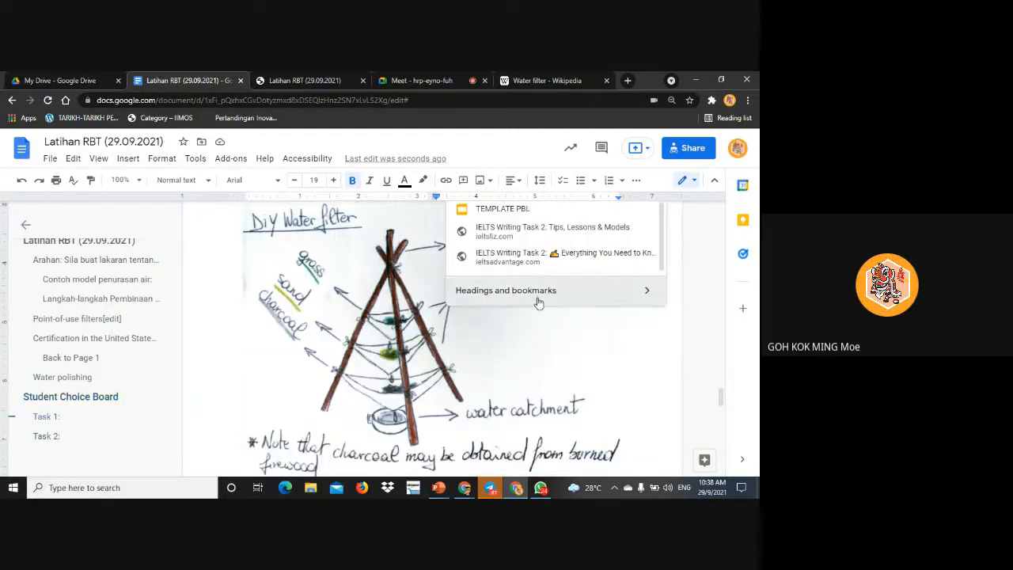
{"action": "left_click", "coordinate": [538, 302]}
{"action": "scroll", "coordinate": [581, 360], "scroll_direction": "down", "scroll_amount": 1}
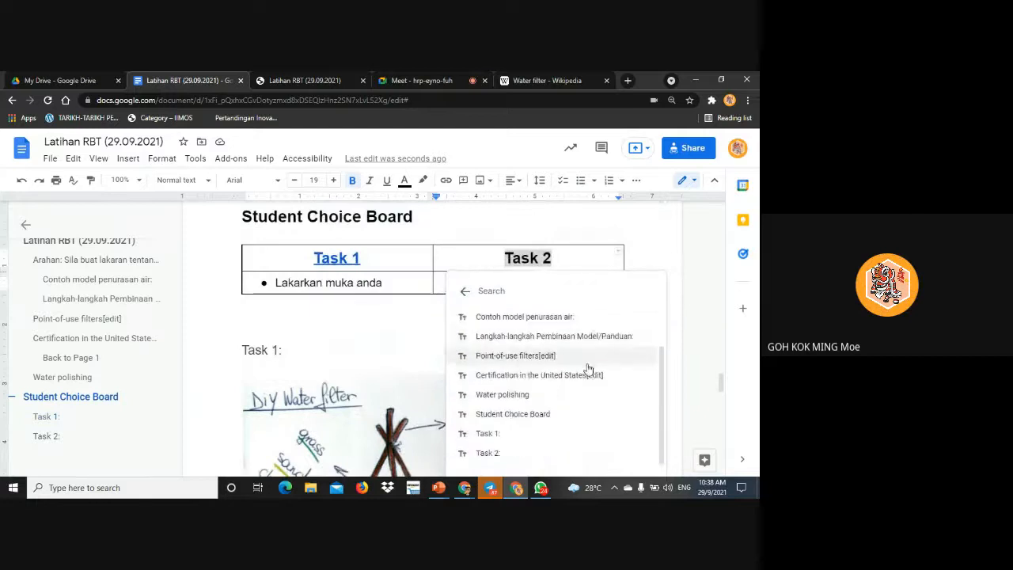
{"action": "left_click", "coordinate": [489, 452]}
{"action": "scroll", "coordinate": [667, 323], "scroll_direction": "up", "scroll_amount": 2}
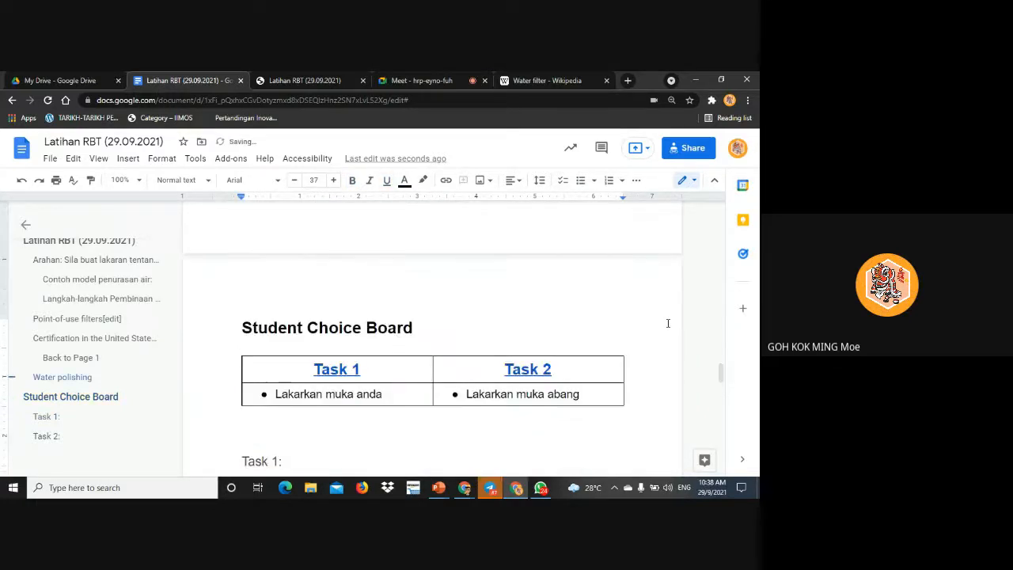
Test the "Task 1" and "Task 2" links in the Student Choice Board table by following each one
{"action": "scroll", "coordinate": [667, 323], "scroll_direction": "down", "scroll_amount": 1}
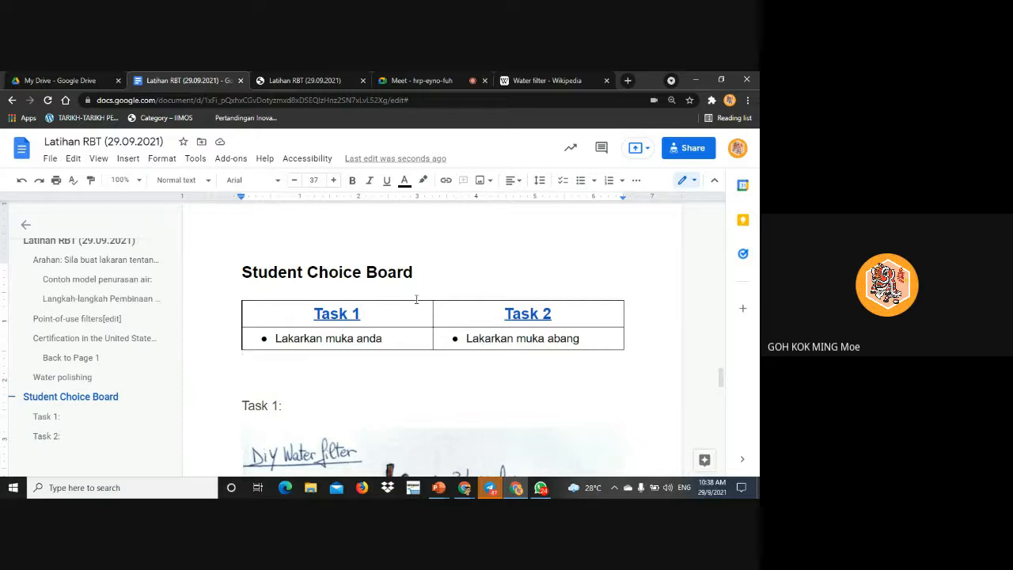
{"action": "scroll", "coordinate": [419, 328], "scroll_direction": "down", "scroll_amount": 2}
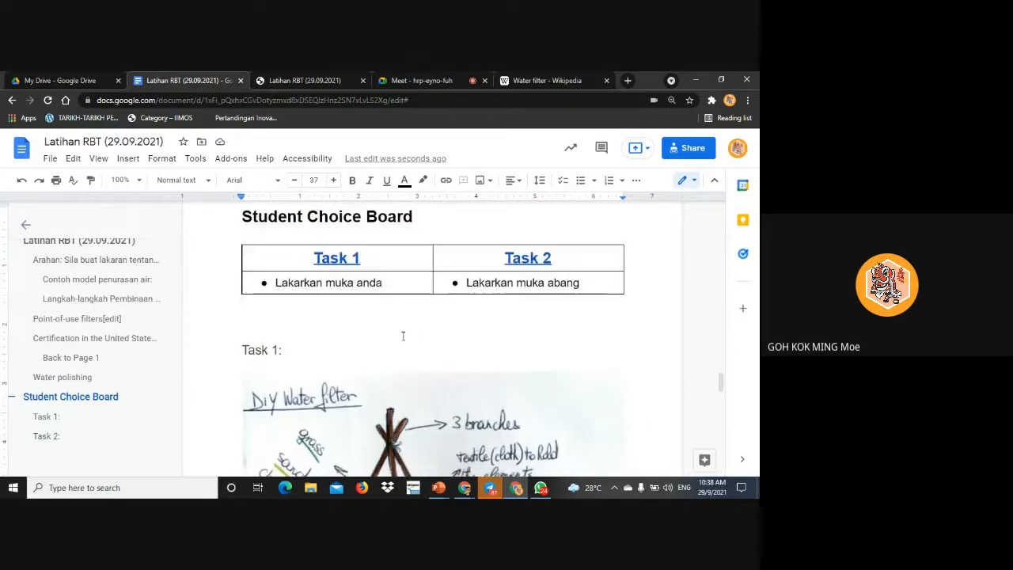
{"action": "left_click", "coordinate": [341, 259]}
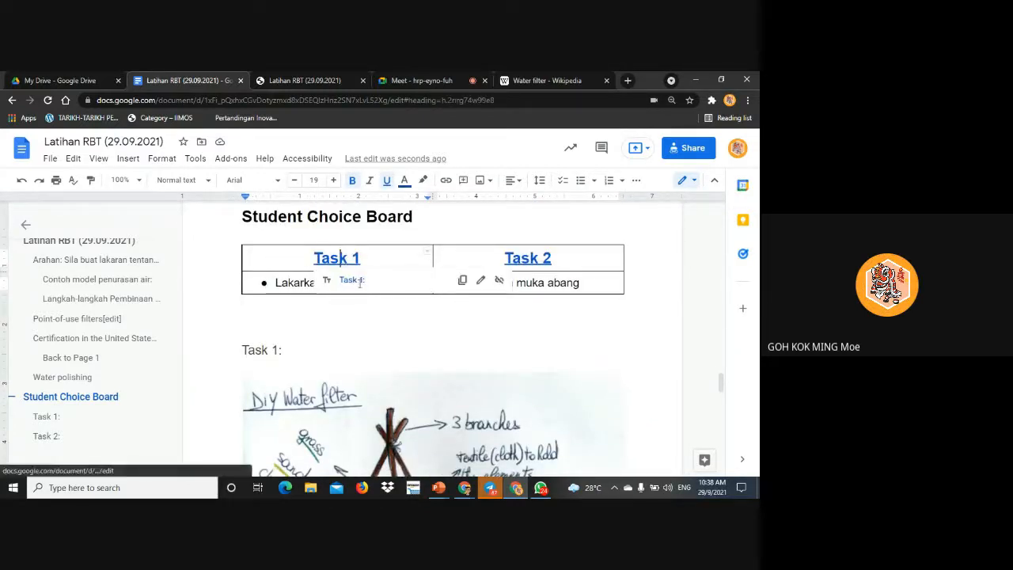
{"action": "left_click", "coordinate": [352, 280]}
{"action": "left_click", "coordinate": [524, 260]}
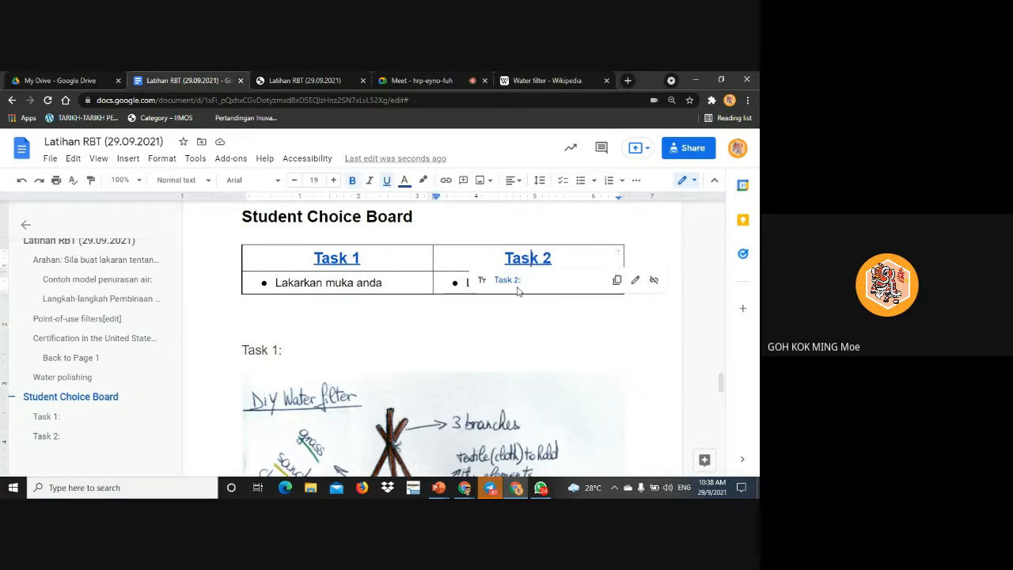
{"action": "left_click", "coordinate": [513, 281]}
Add the line "Back to Student Board" below the outdoor filter system picture under "Task 2:"
{"action": "scroll", "coordinate": [299, 352], "scroll_direction": "down", "scroll_amount": 3}
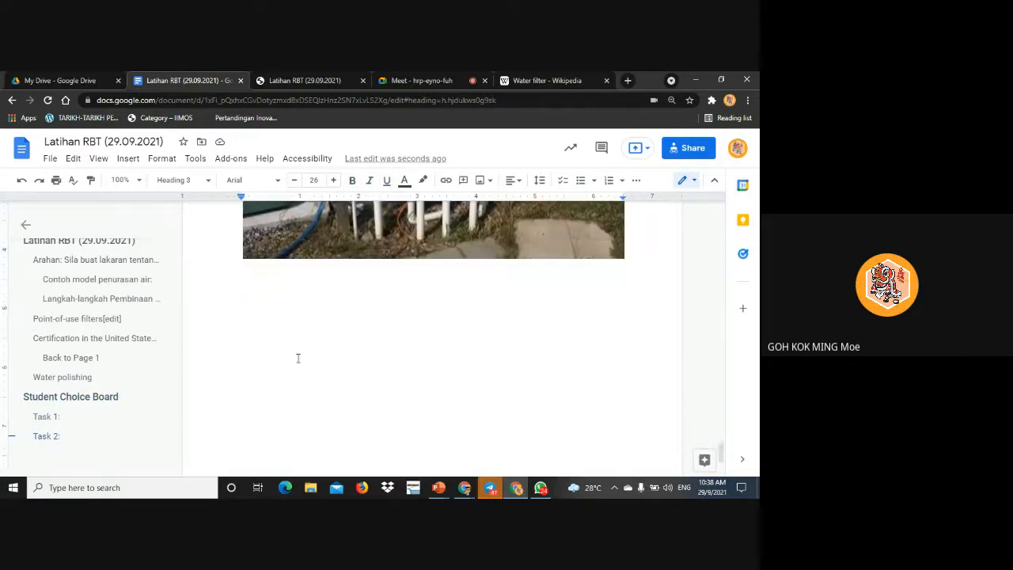
{"action": "left_click", "coordinate": [275, 301]}
{"action": "left_click", "coordinate": [271, 282]}
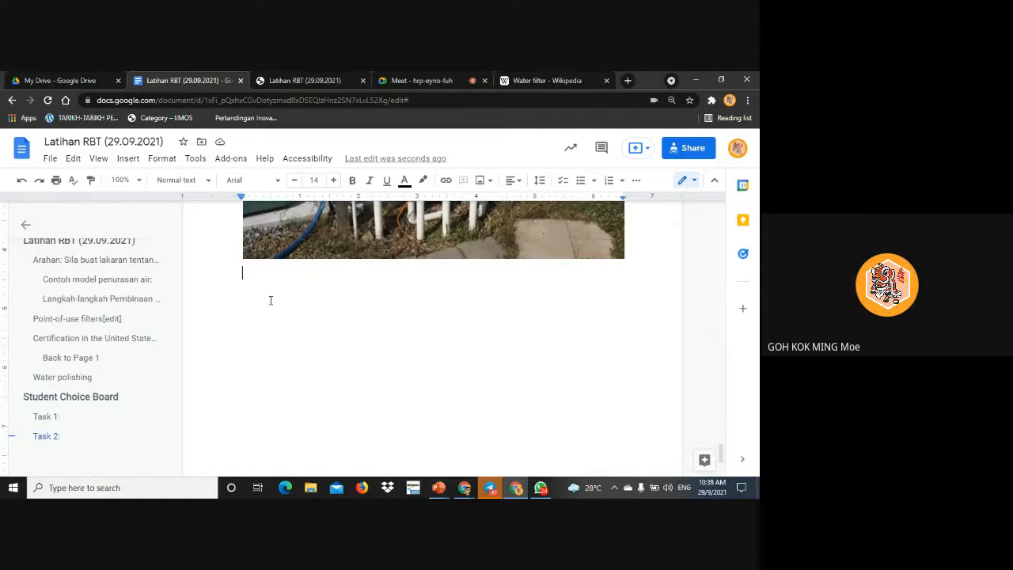
{"action": "key", "text": "ctrl+v"}
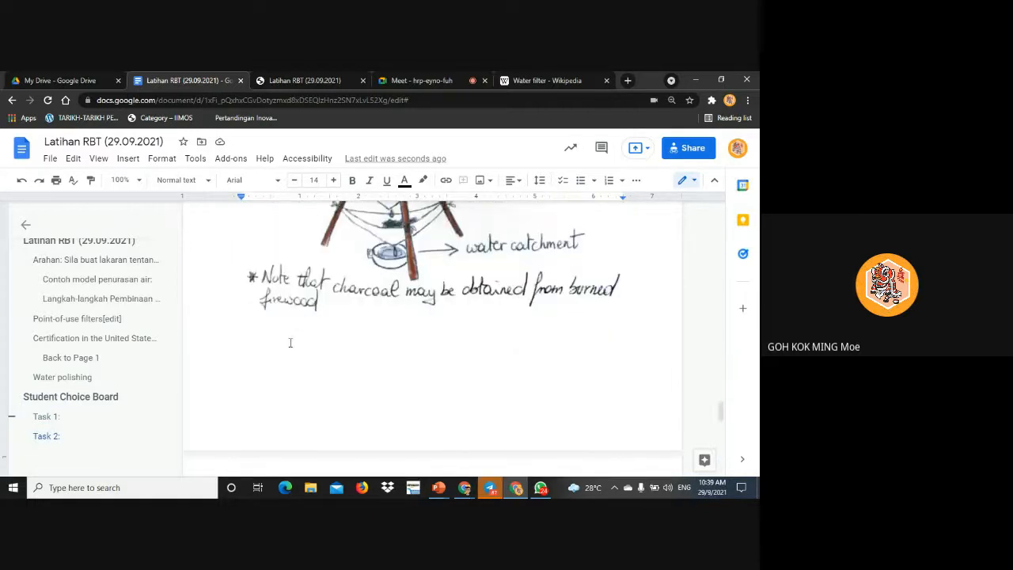
{"action": "key", "text": "ctrl+z"}
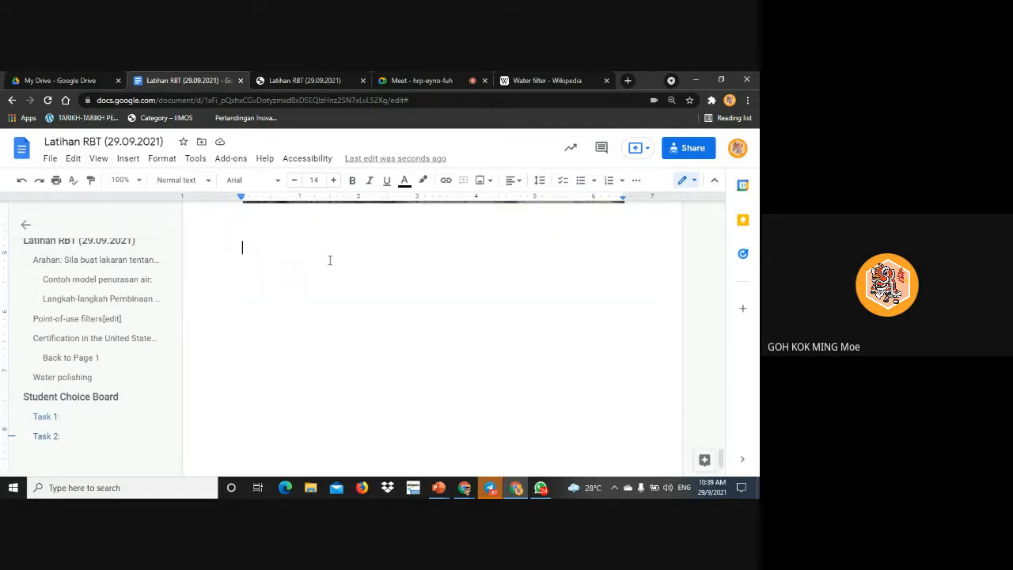
{"action": "type", "text": "Bac"}
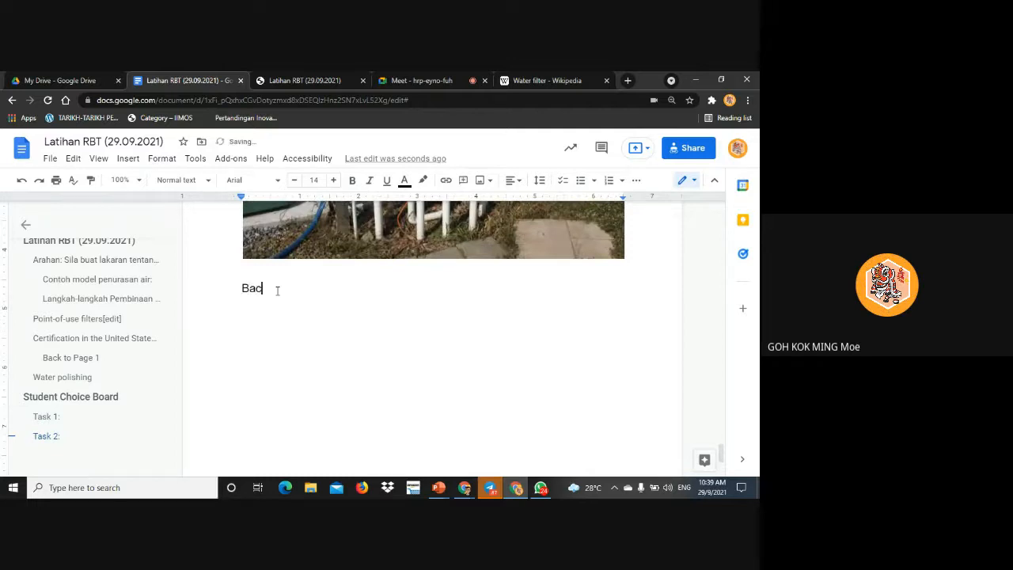
{"action": "type", "text": "k to Student Board"}
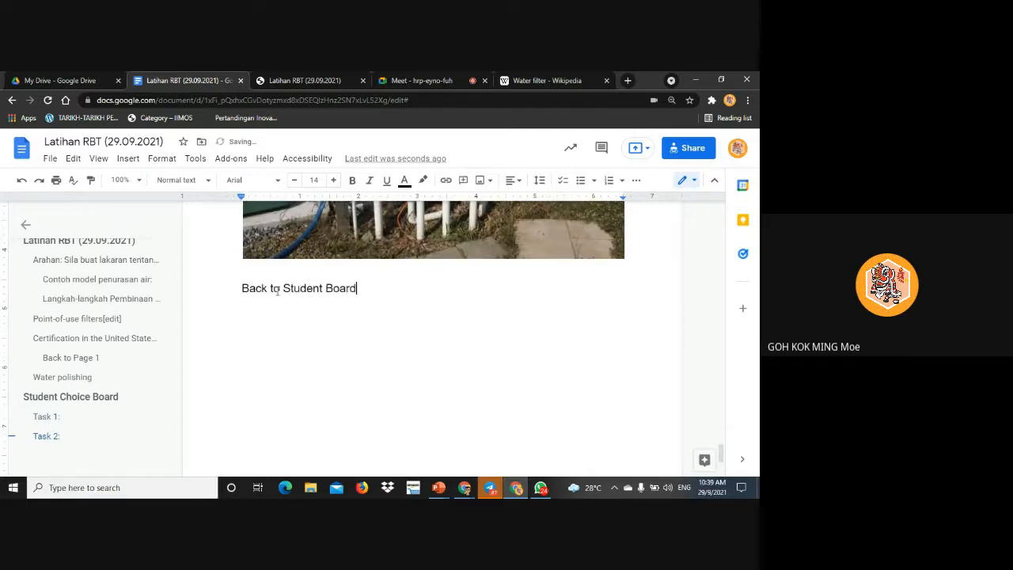
Link the "Back to Student Board" text to the "Student Choice Board" heading
{"action": "left_click_drag", "start_coordinate": [359, 291], "coordinate": [241, 289]}
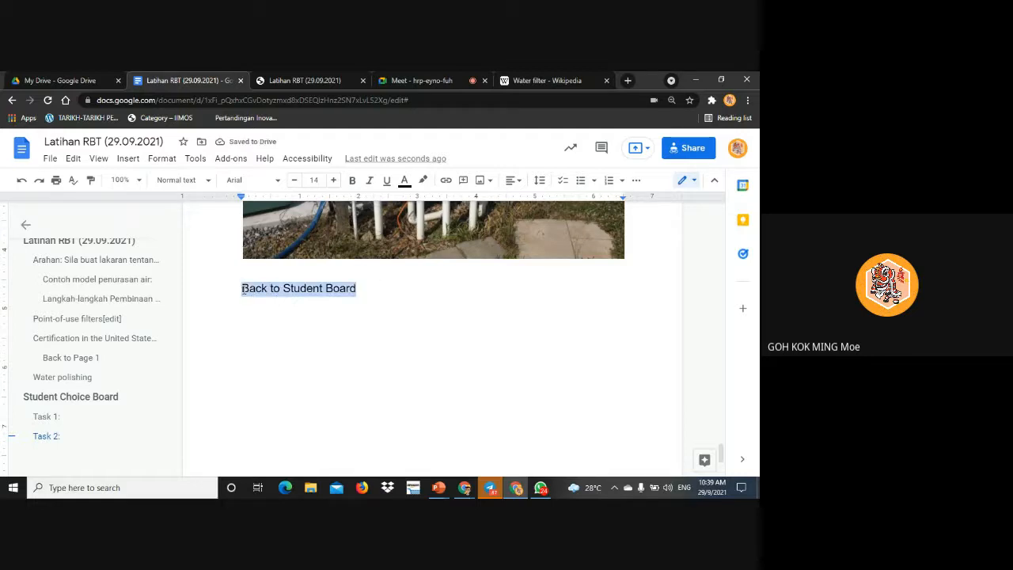
{"action": "left_click", "coordinate": [128, 158]}
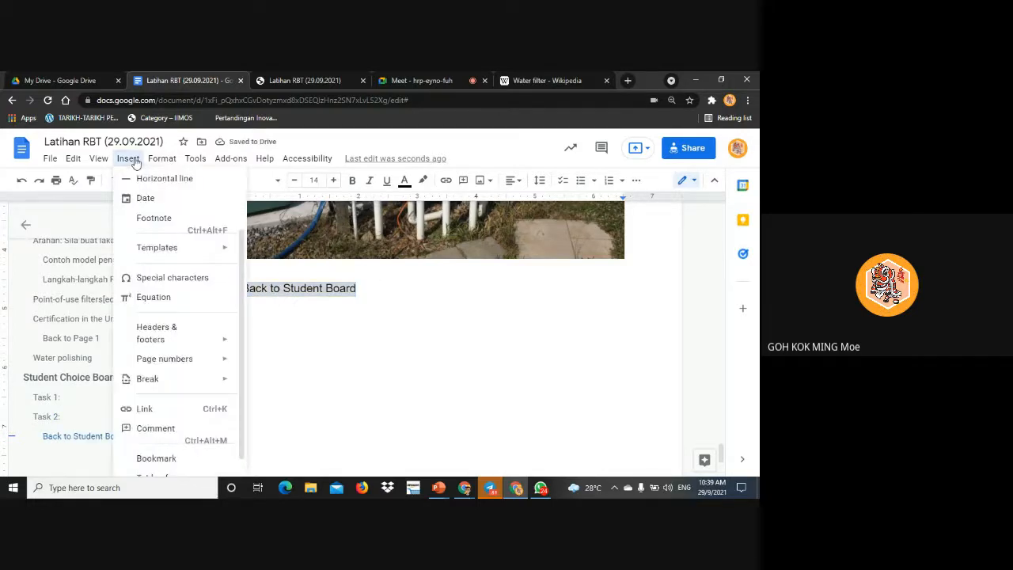
{"action": "mouse_move", "coordinate": [162, 158]}
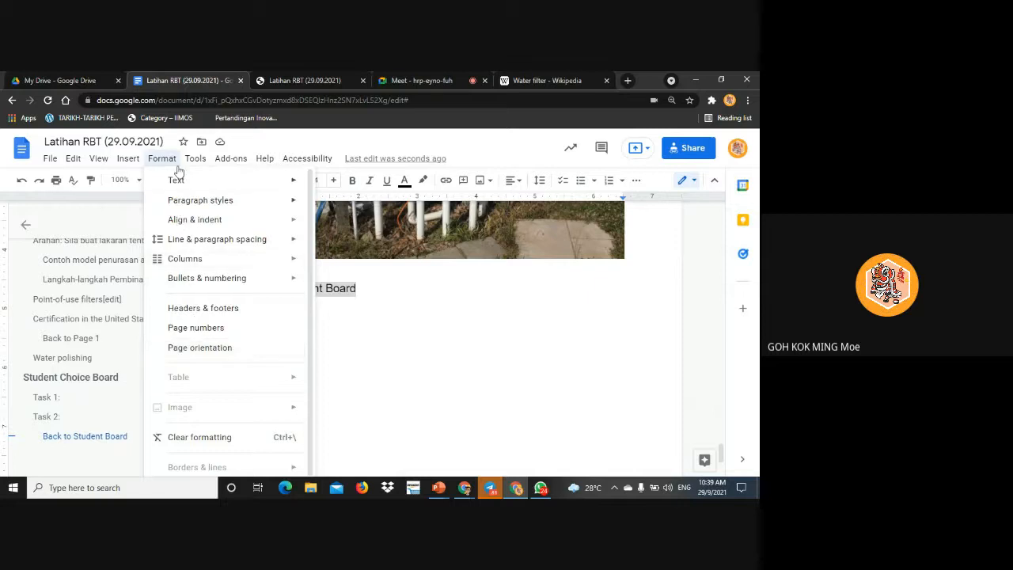
{"action": "mouse_move", "coordinate": [127, 162]}
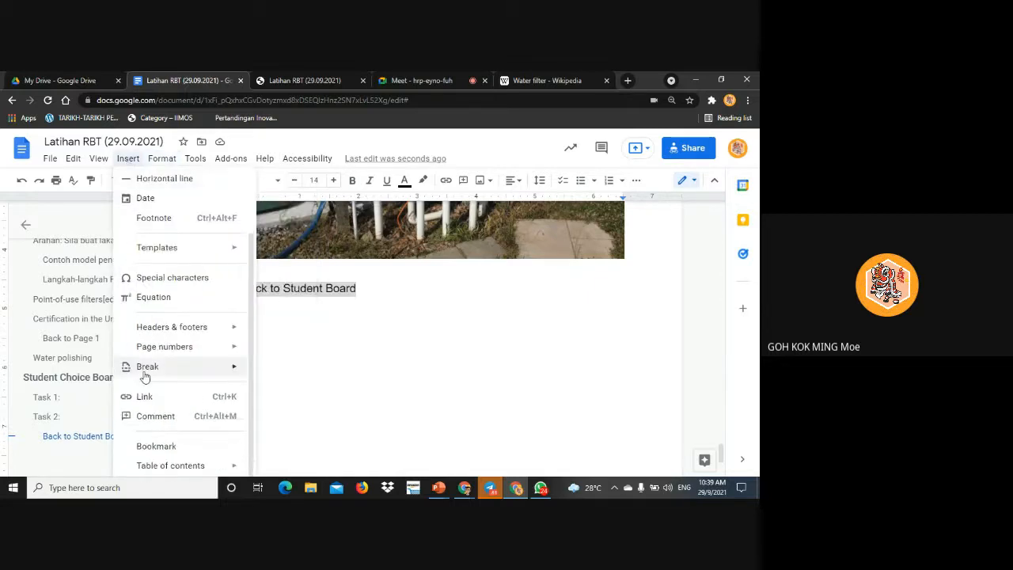
{"action": "mouse_move", "coordinate": [145, 376]}
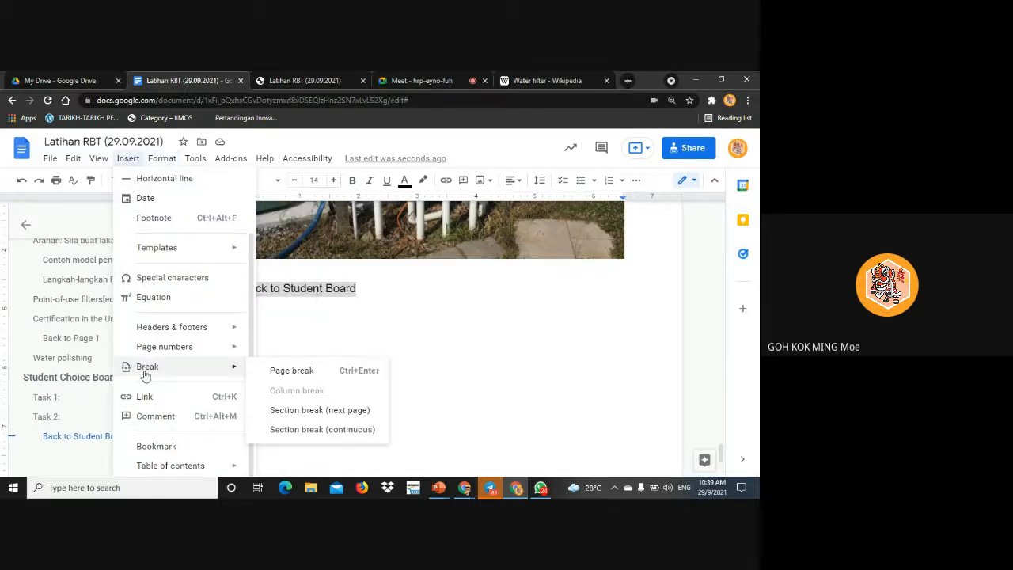
{"action": "left_click", "coordinate": [145, 399]}
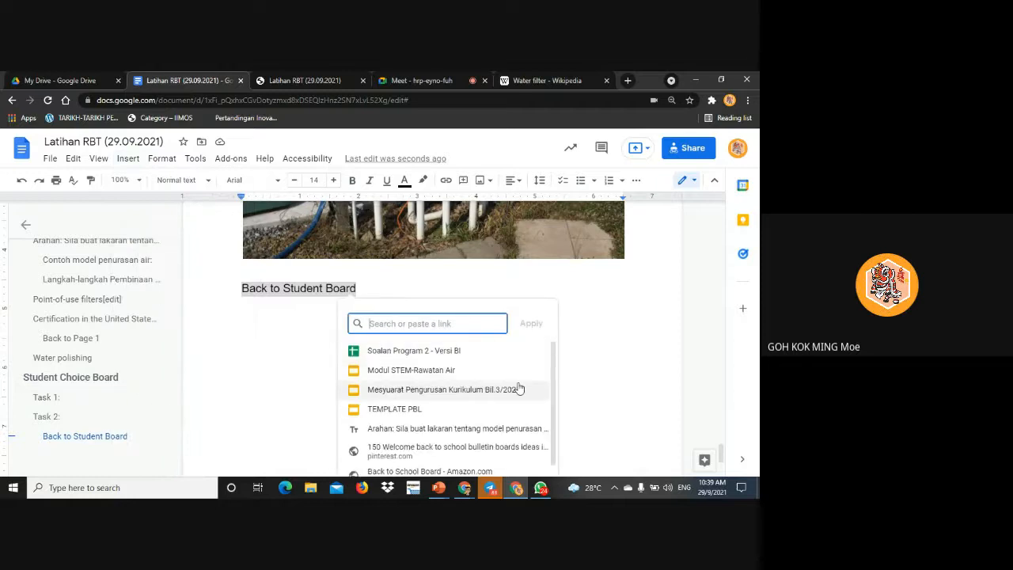
{"action": "scroll", "coordinate": [612, 384], "scroll_direction": "down", "scroll_amount": 3}
{"action": "left_click", "coordinate": [419, 370]}
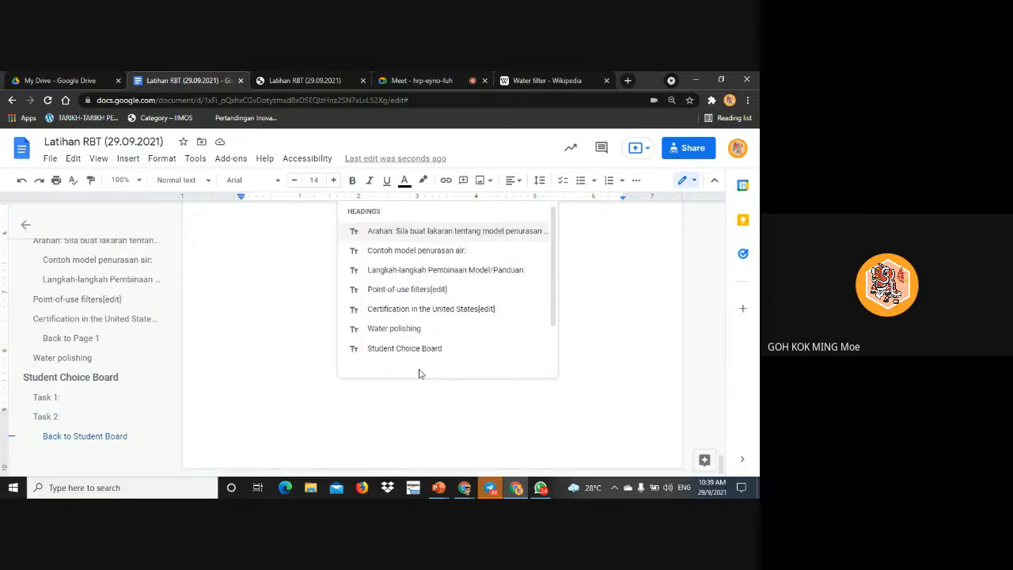
{"action": "scroll", "coordinate": [470, 301], "scroll_direction": "down", "scroll_amount": 1}
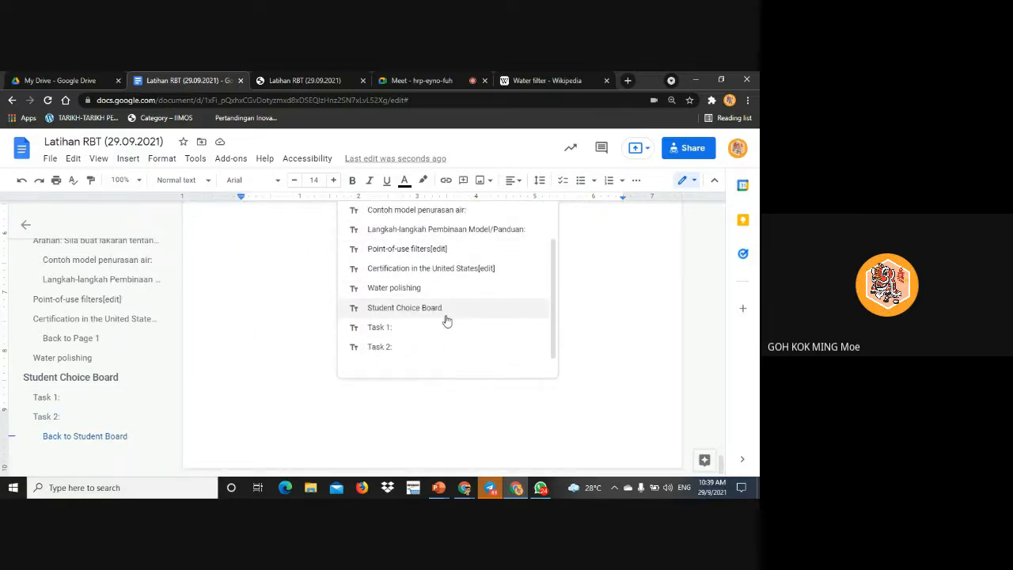
{"action": "left_click", "coordinate": [446, 315]}
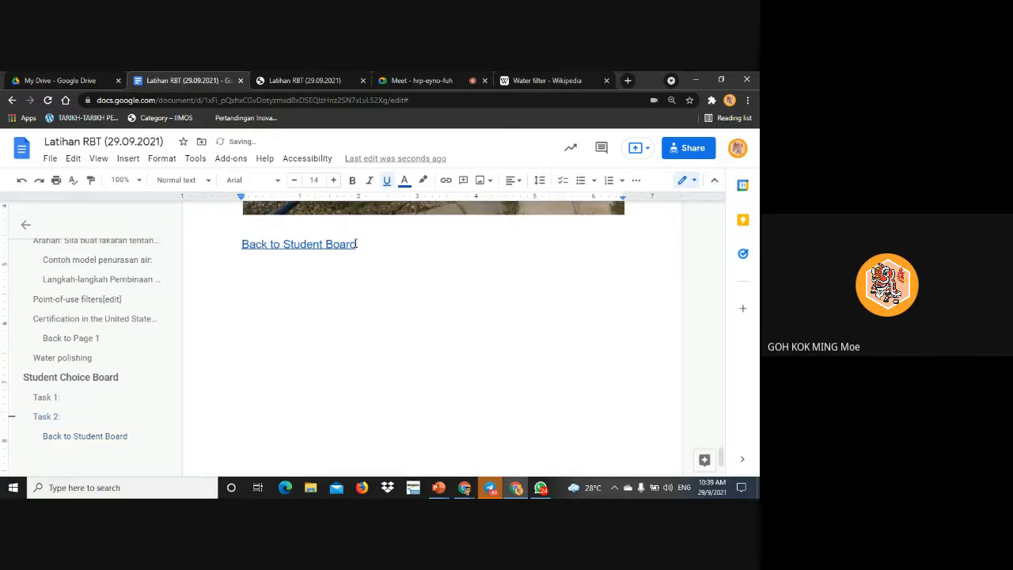
Highlight the "Back to Student Board" link in orange
{"action": "left_click_drag", "start_coordinate": [356, 244], "coordinate": [238, 244]}
{"action": "left_click", "coordinate": [422, 180]}
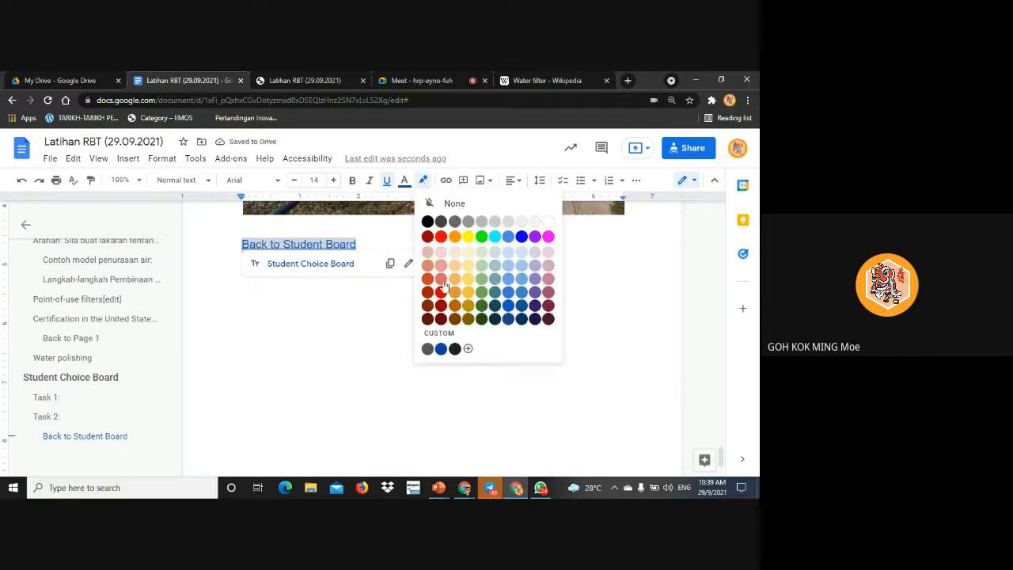
{"action": "left_click", "coordinate": [454, 237]}
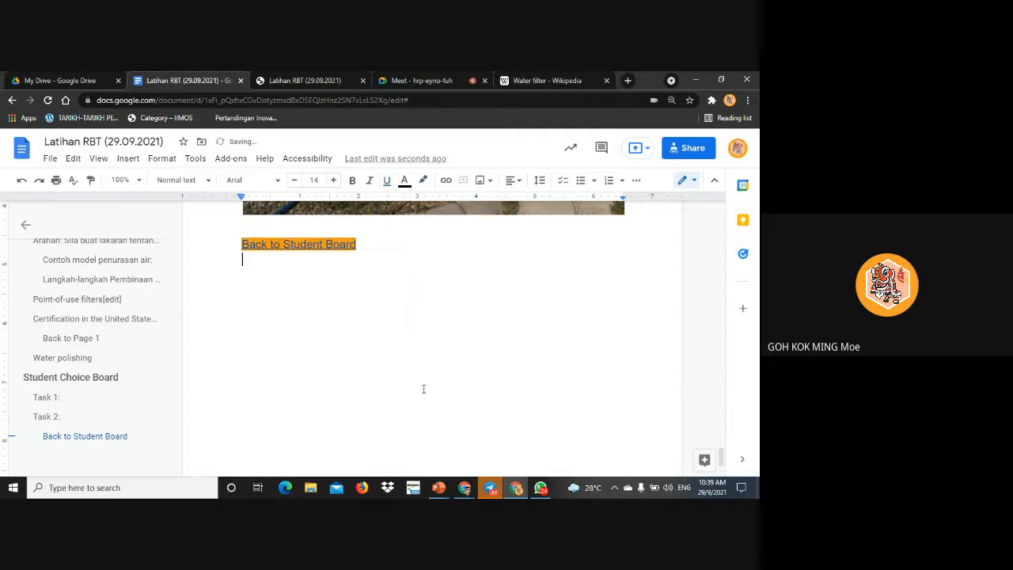
Follow the "Back to Student Board" link and review the Student Choice Board table and the Task 1 picture
{"action": "scroll", "coordinate": [423, 388], "scroll_direction": "up", "scroll_amount": 5}
{"action": "scroll", "coordinate": [424, 388], "scroll_direction": "down", "scroll_amount": 1}
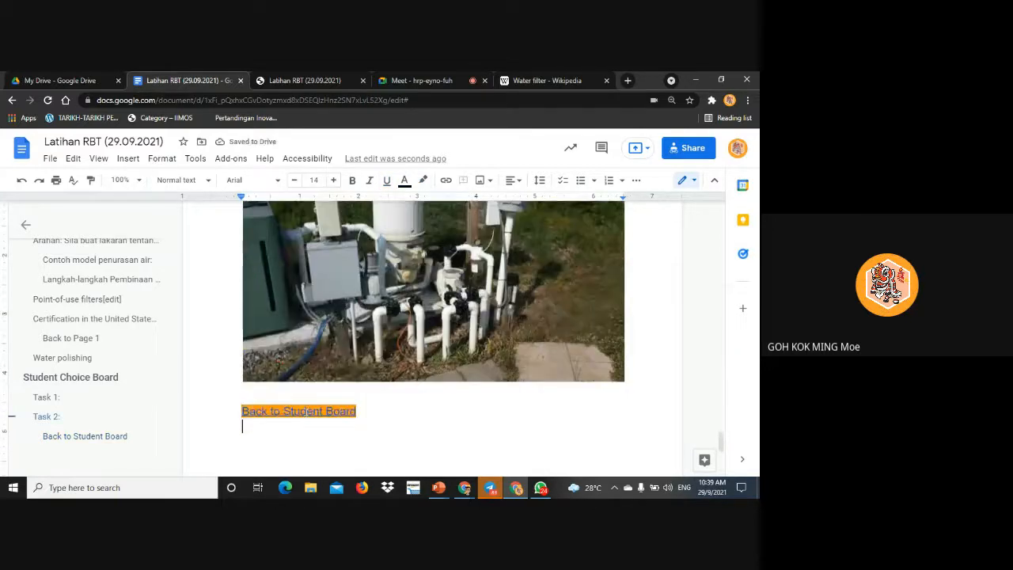
{"action": "left_click", "coordinate": [307, 411]}
{"action": "left_click", "coordinate": [309, 431]}
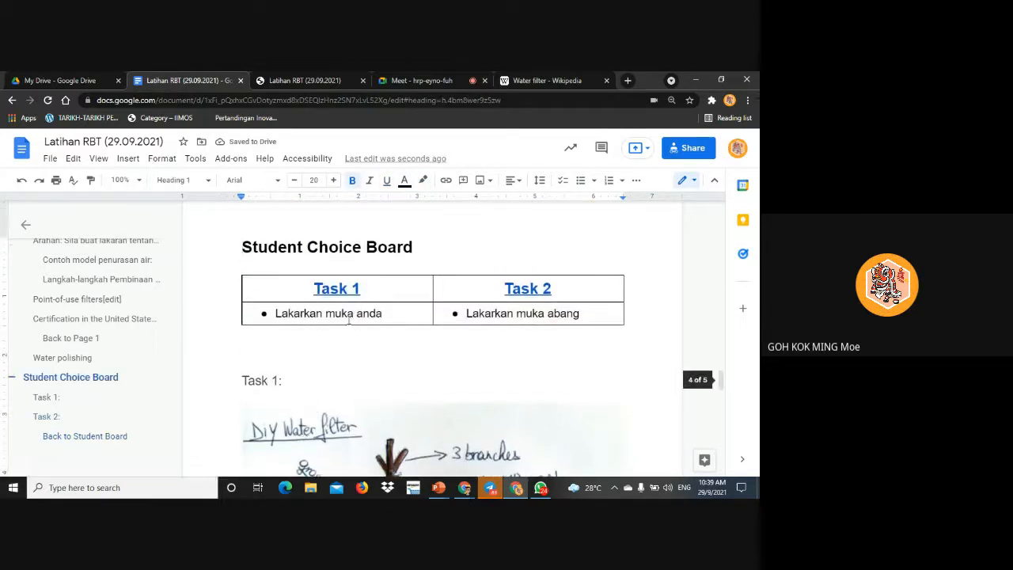
{"action": "scroll", "coordinate": [496, 333], "scroll_direction": "down", "scroll_amount": 3}
{"action": "scroll", "coordinate": [495, 333], "scroll_direction": "up", "scroll_amount": 3}
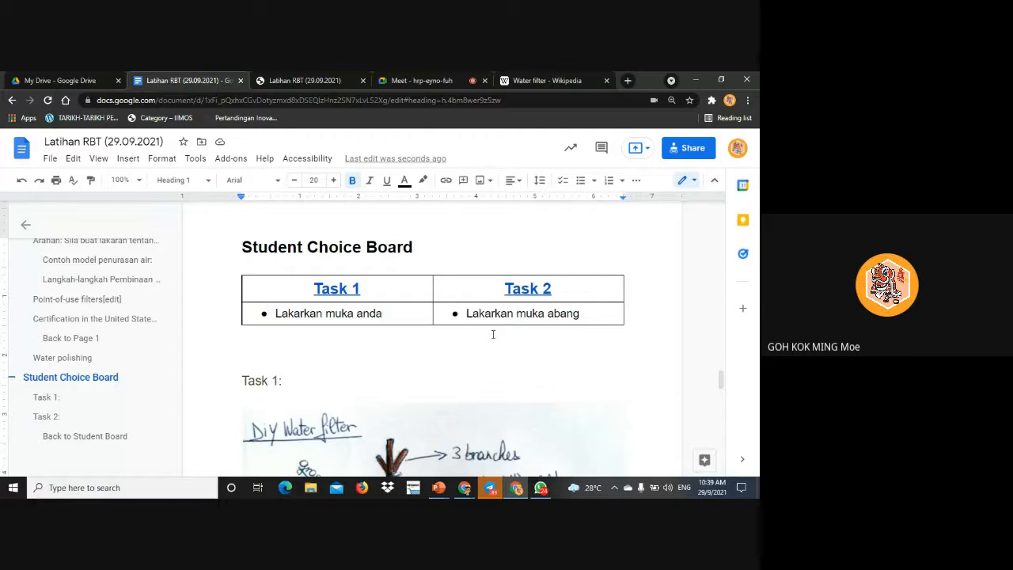
{"action": "scroll", "coordinate": [451, 363], "scroll_direction": "down", "scroll_amount": 5}
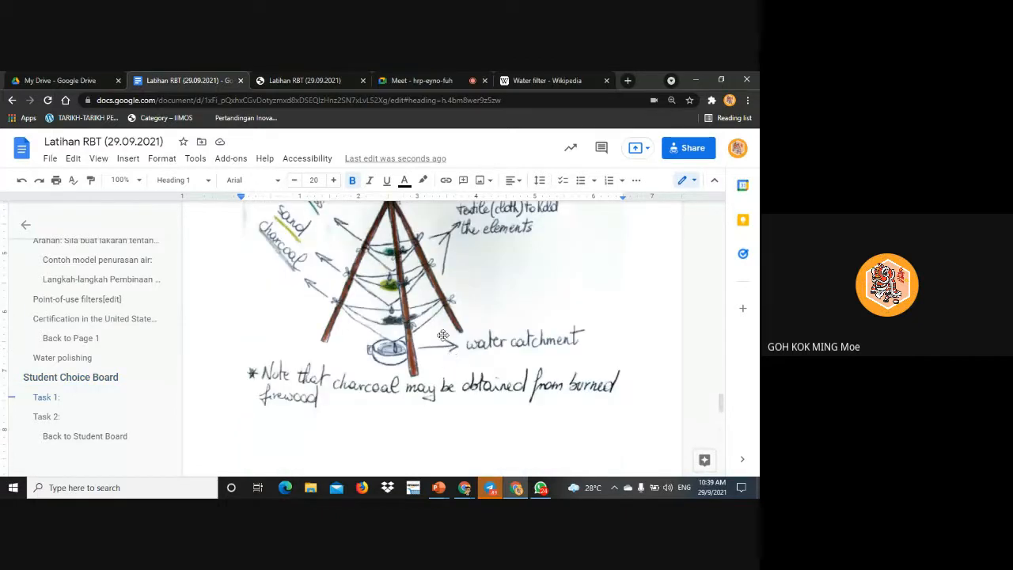
{"action": "scroll", "coordinate": [444, 344], "scroll_direction": "up", "scroll_amount": 5}
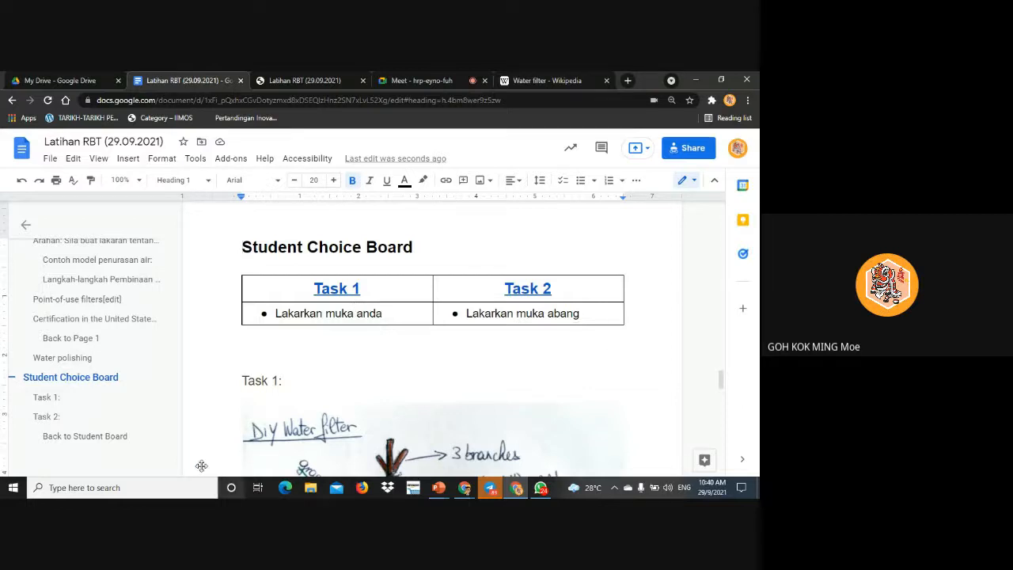
Collapse the document outline and check the view option that controls its display
{"action": "scroll", "coordinate": [70, 309], "scroll_direction": "up", "scroll_amount": 1}
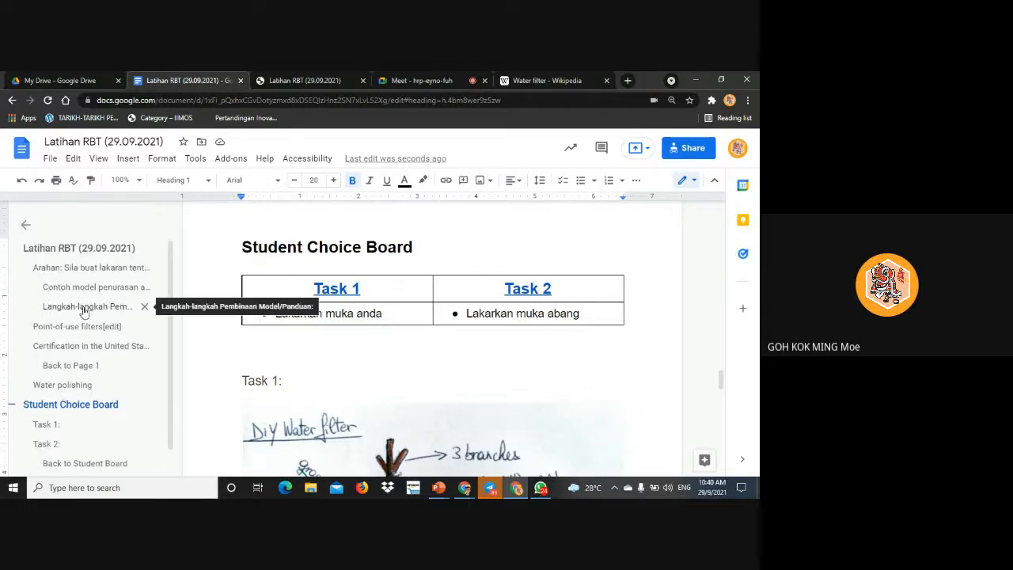
{"action": "left_click", "coordinate": [25, 226]}
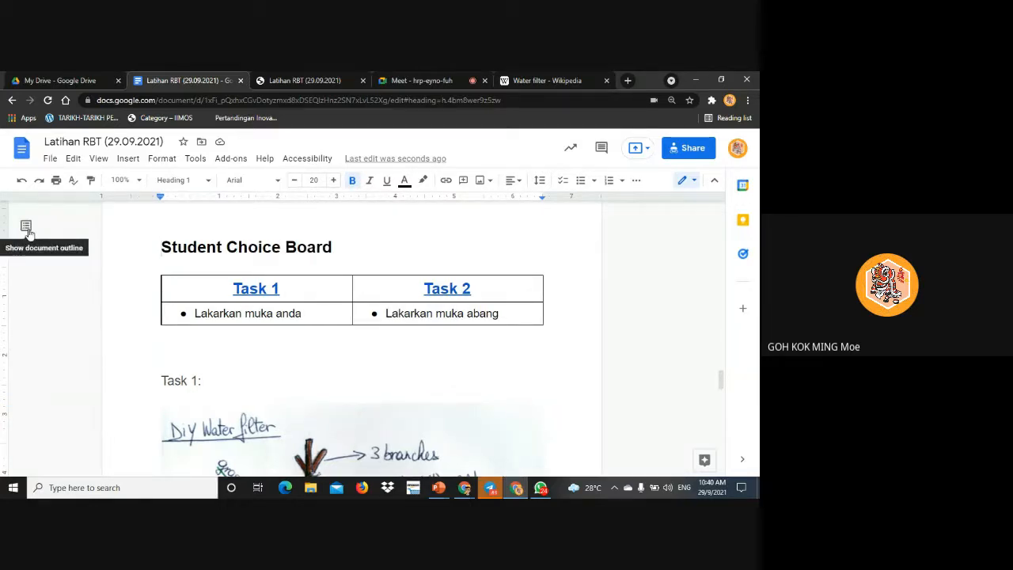
{"action": "left_click", "coordinate": [105, 165]}
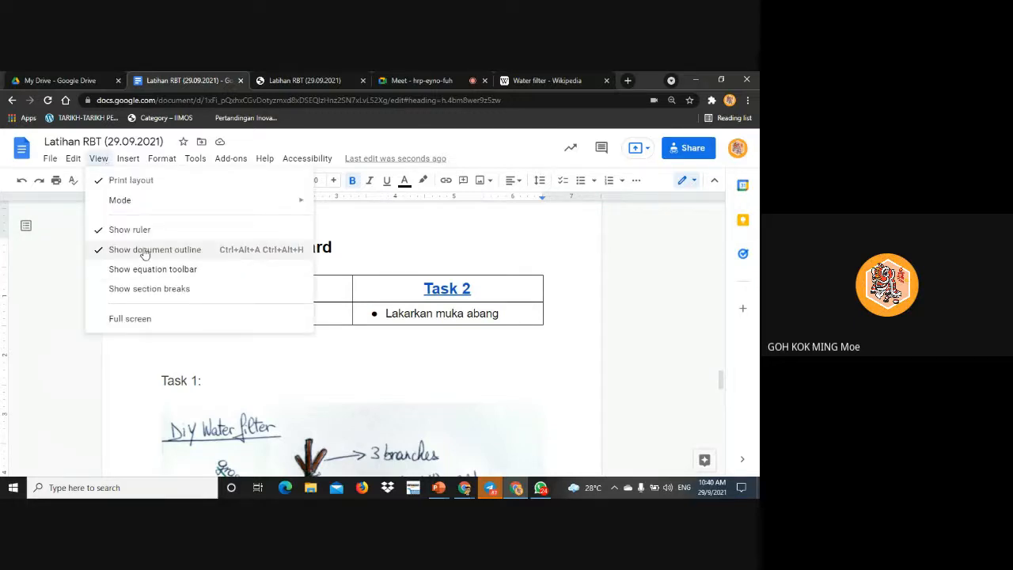
{"action": "left_click", "coordinate": [631, 301]}
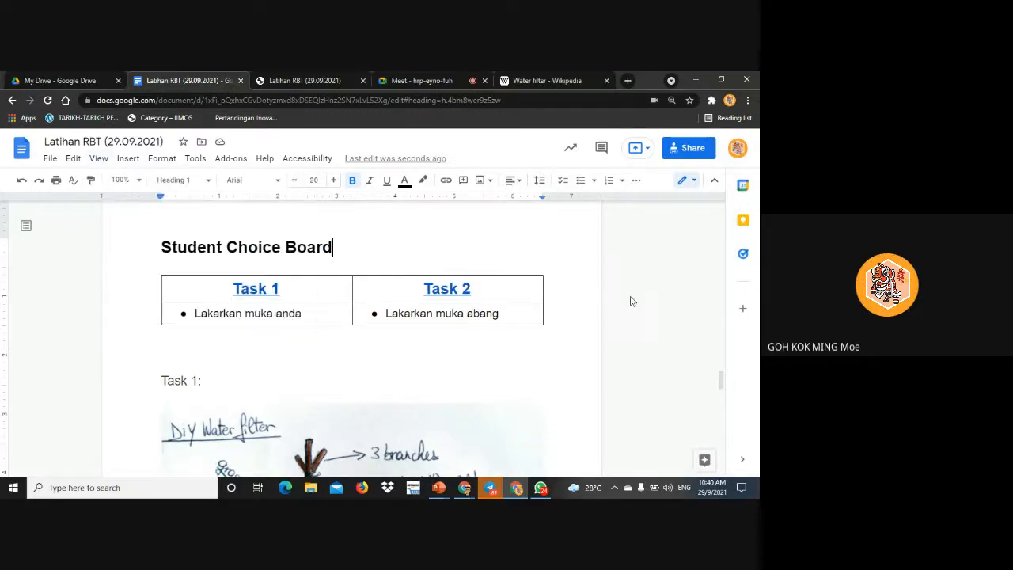
Update the table of contents below the document title to include the Student Choice Board and task headings
{"action": "scroll", "coordinate": [631, 300], "scroll_direction": "down", "scroll_amount": 15}
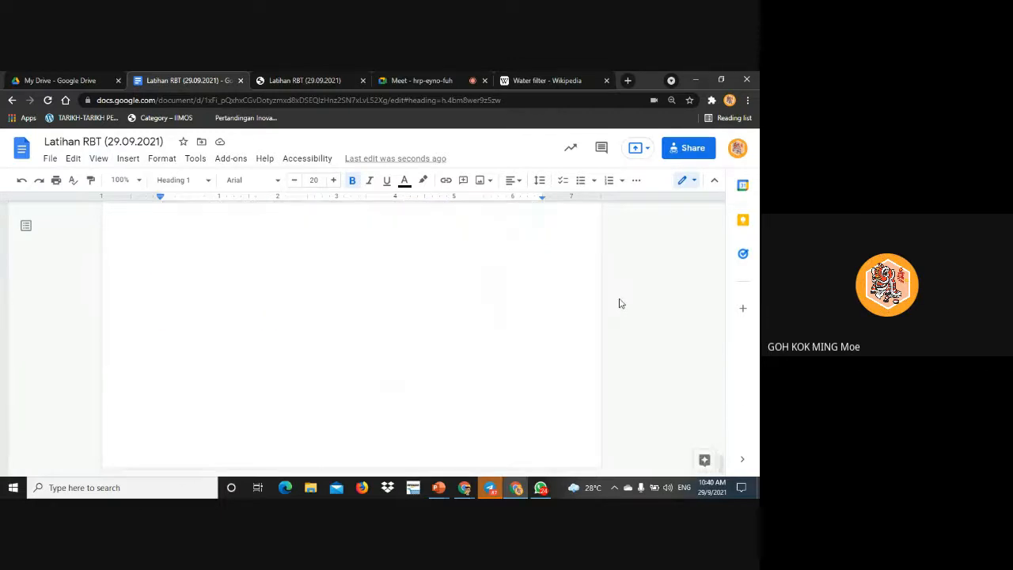
{"action": "scroll", "coordinate": [620, 303], "scroll_direction": "up", "scroll_amount": 10}
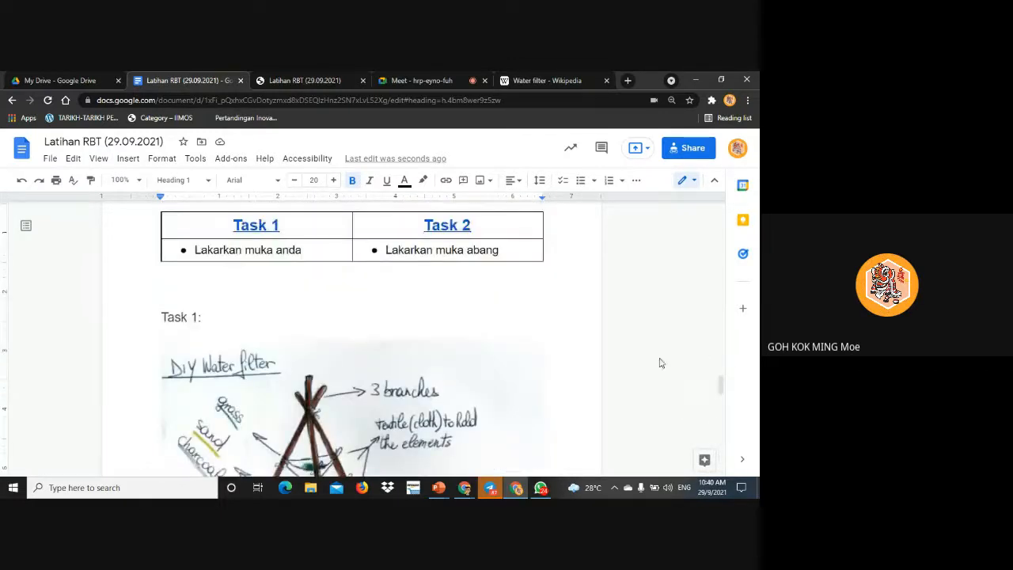
{"action": "left_click_drag", "start_coordinate": [720, 379], "coordinate": [712, 220]}
{"action": "scroll", "coordinate": [267, 325], "scroll_direction": "up", "scroll_amount": 1}
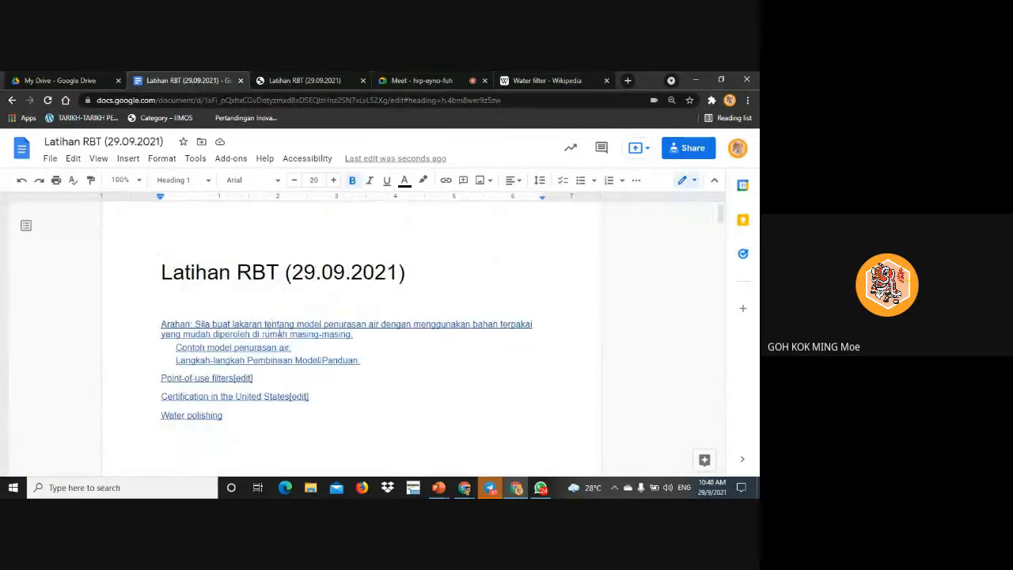
{"action": "left_click", "coordinate": [278, 333]}
{"action": "scroll", "coordinate": [285, 333], "scroll_direction": "down", "scroll_amount": 1}
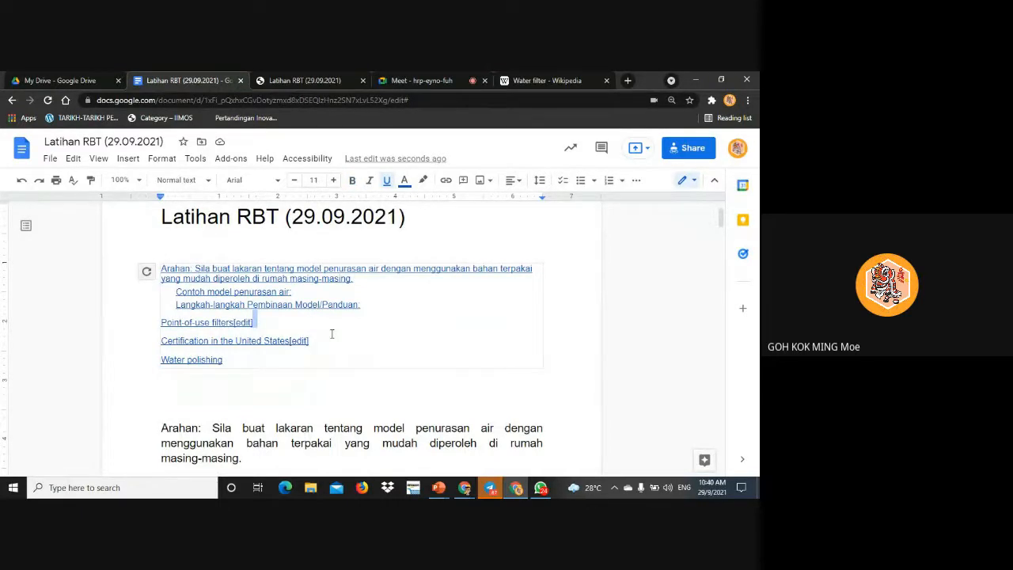
{"action": "left_click", "coordinate": [146, 271]}
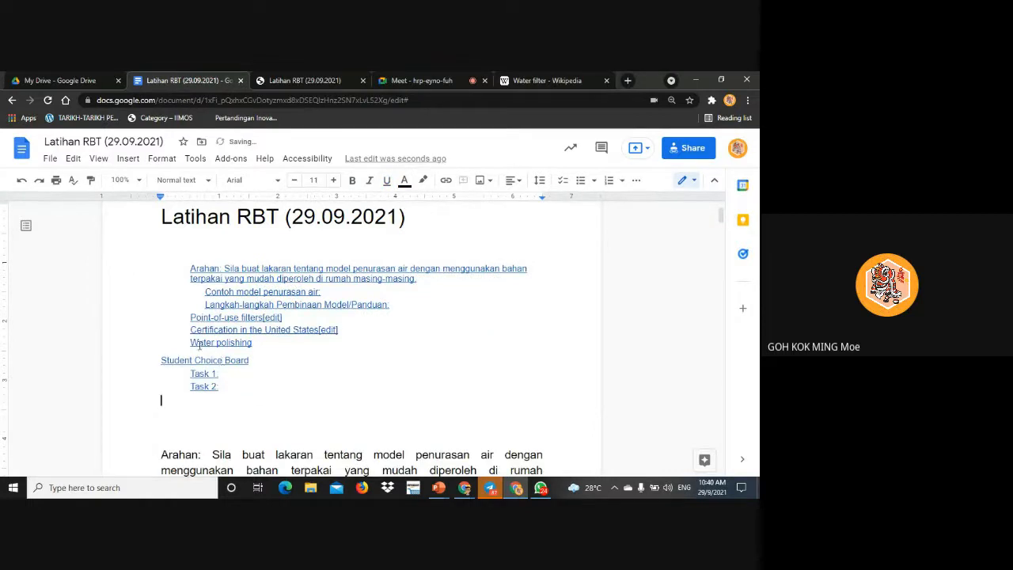
Follow the Task 1 entry in the table of contents and review the Task 1 section
{"action": "left_click", "coordinate": [199, 373]}
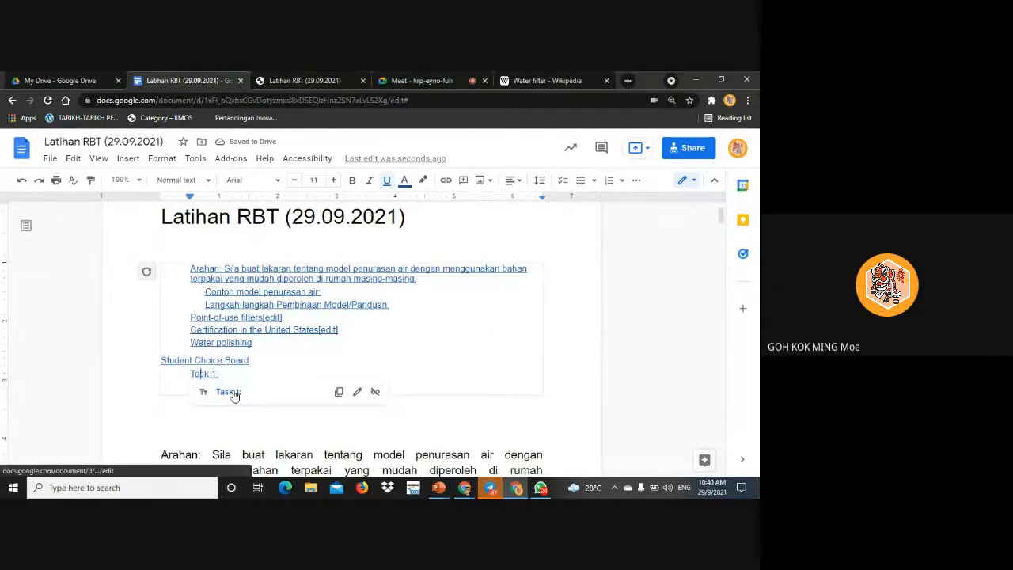
{"action": "left_click", "coordinate": [227, 392]}
{"action": "scroll", "coordinate": [232, 390], "scroll_direction": "down", "scroll_amount": 5}
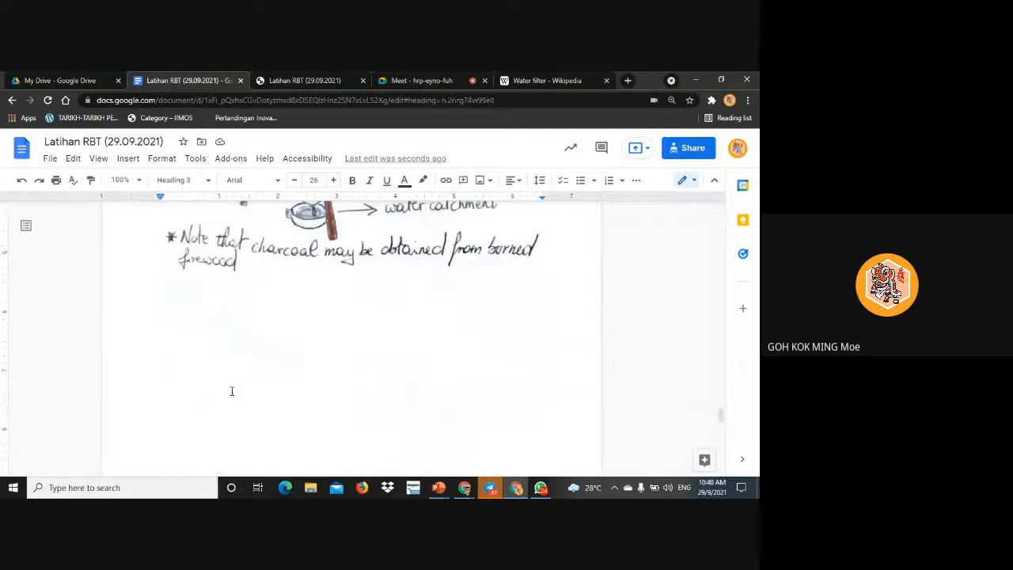
Delete the empty lines above the "Student Choice Board" heading
{"action": "scroll", "coordinate": [232, 391], "scroll_direction": "up", "scroll_amount": 15}
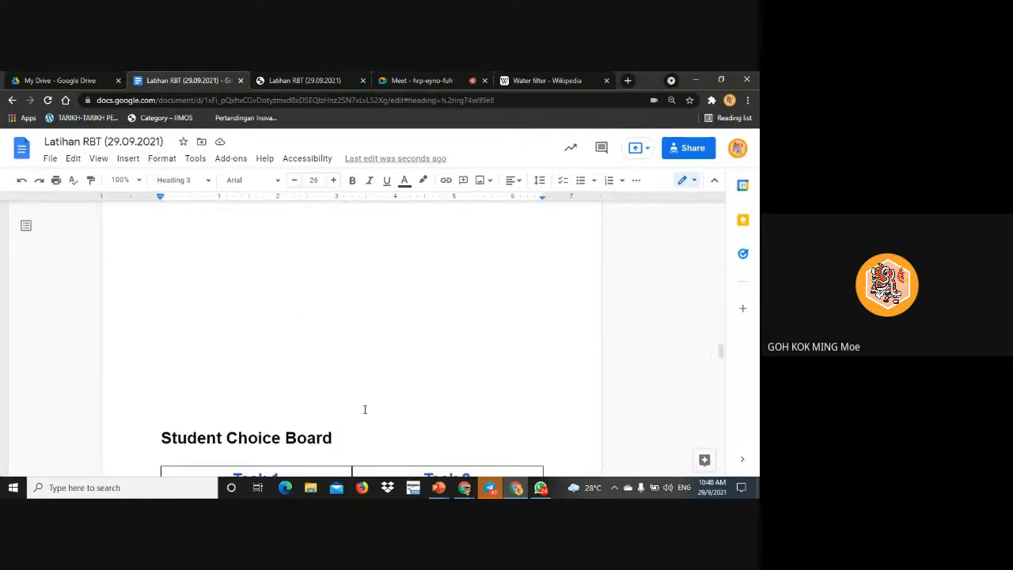
{"action": "scroll", "coordinate": [364, 406], "scroll_direction": "up", "scroll_amount": 2}
{"action": "scroll", "coordinate": [364, 406], "scroll_direction": "down", "scroll_amount": 2}
{"action": "left_click_drag", "start_coordinate": [240, 395], "coordinate": [208, 259]}
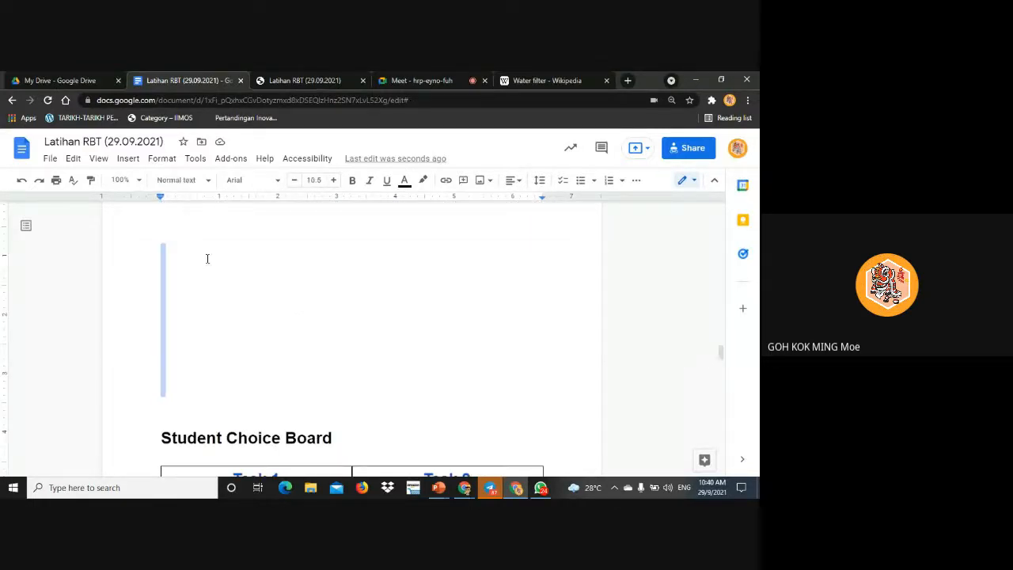
{"action": "scroll", "coordinate": [225, 289], "scroll_direction": "up", "scroll_amount": 2}
{"action": "key", "text": "BackSpace"}
{"action": "key", "text": "BackSpace"}
{"action": "key", "text": "BackSpace"}
{"action": "key", "text": "BackSpace"}
{"action": "key", "text": "BackSpace"}
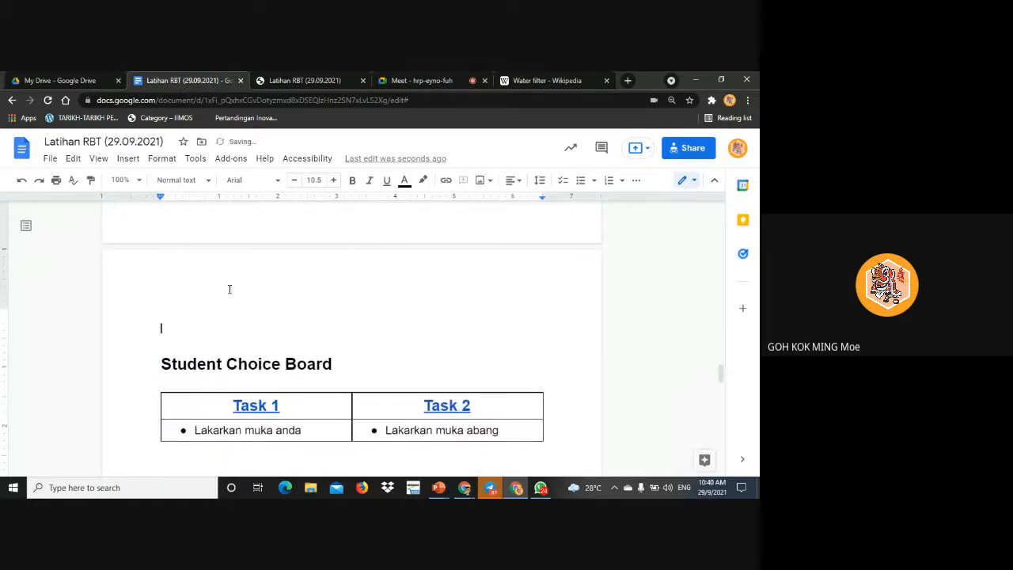
Remove the blank line above the "Task 2:" heading
{"action": "scroll", "coordinate": [229, 297], "scroll_direction": "down", "scroll_amount": 3}
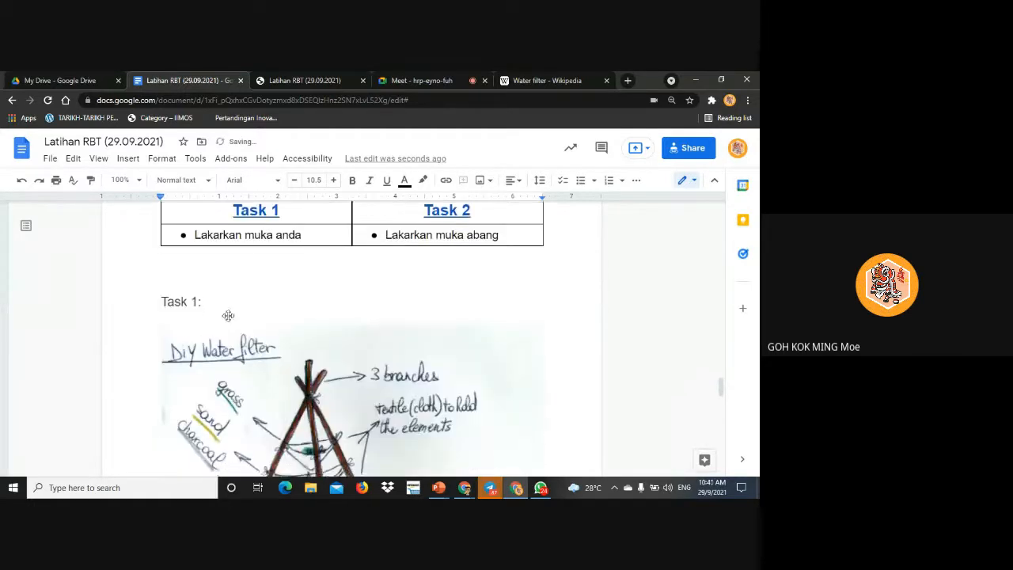
{"action": "scroll", "coordinate": [229, 301], "scroll_direction": "up", "scroll_amount": 1}
{"action": "scroll", "coordinate": [234, 308], "scroll_direction": "down", "scroll_amount": 4}
{"action": "scroll", "coordinate": [236, 312], "scroll_direction": "down", "scroll_amount": 6}
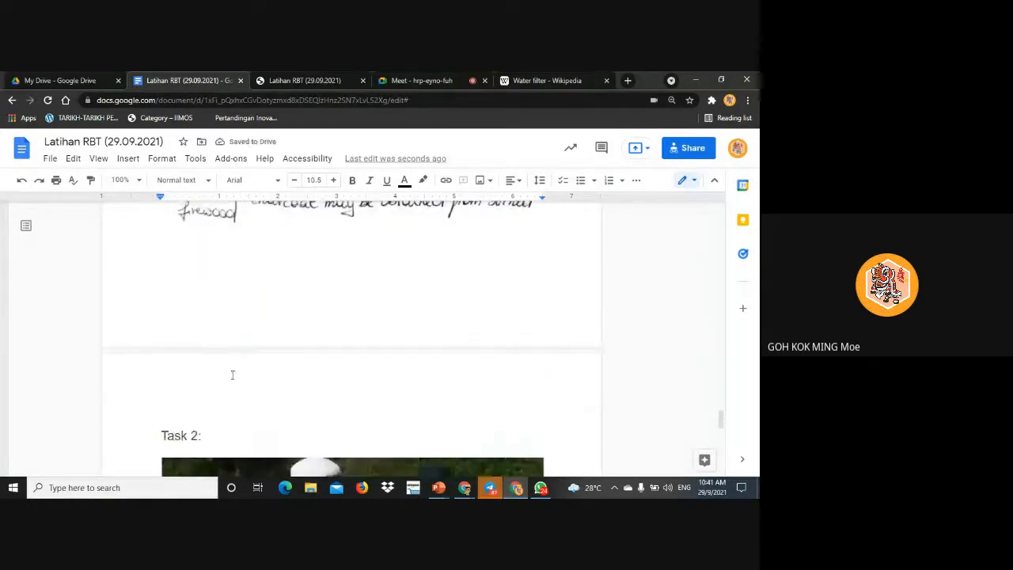
{"action": "scroll", "coordinate": [199, 317], "scroll_direction": "up", "scroll_amount": 3}
{"action": "left_click", "coordinate": [195, 358]}
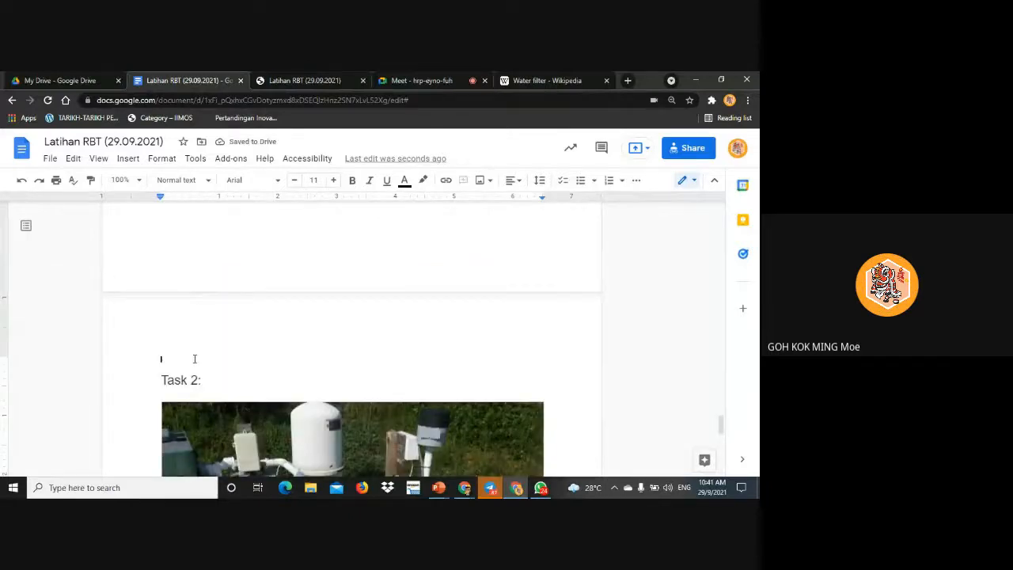
{"action": "key", "text": "BackSpace"}
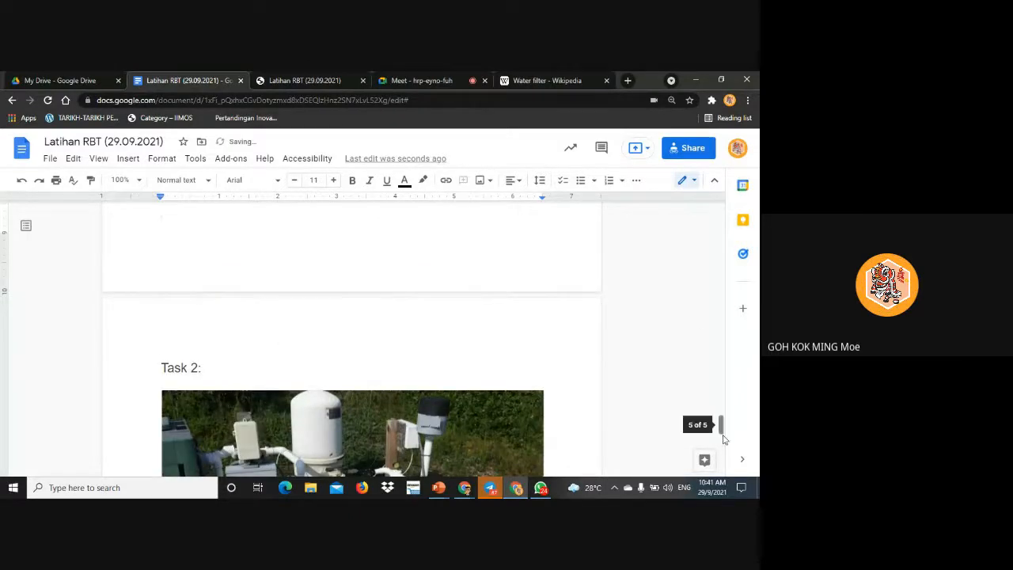
Download the document as a PDF and open the downloaded file
{"action": "left_click_drag", "start_coordinate": [721, 429], "coordinate": [722, 212]}
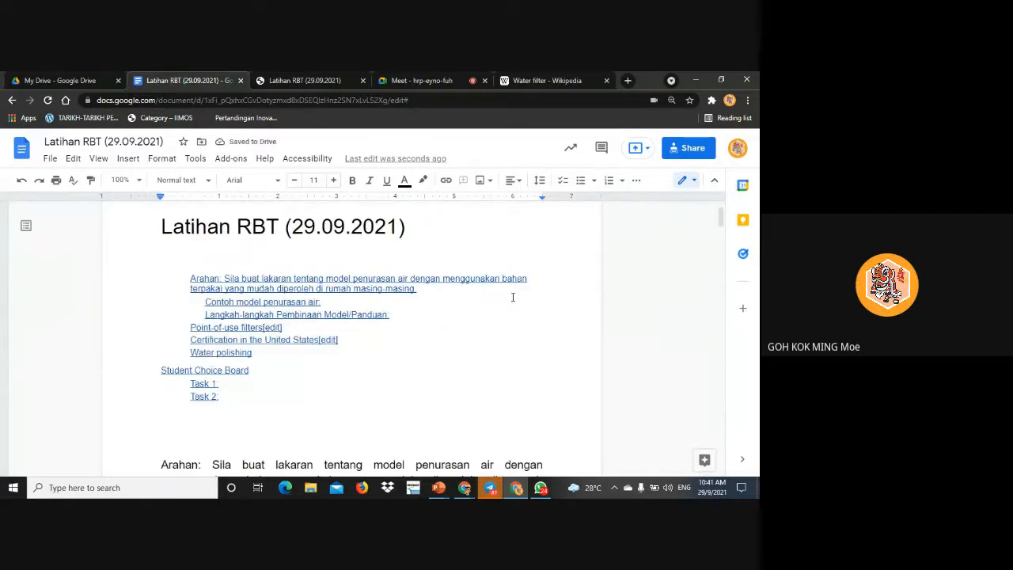
{"action": "left_click", "coordinate": [50, 158]}
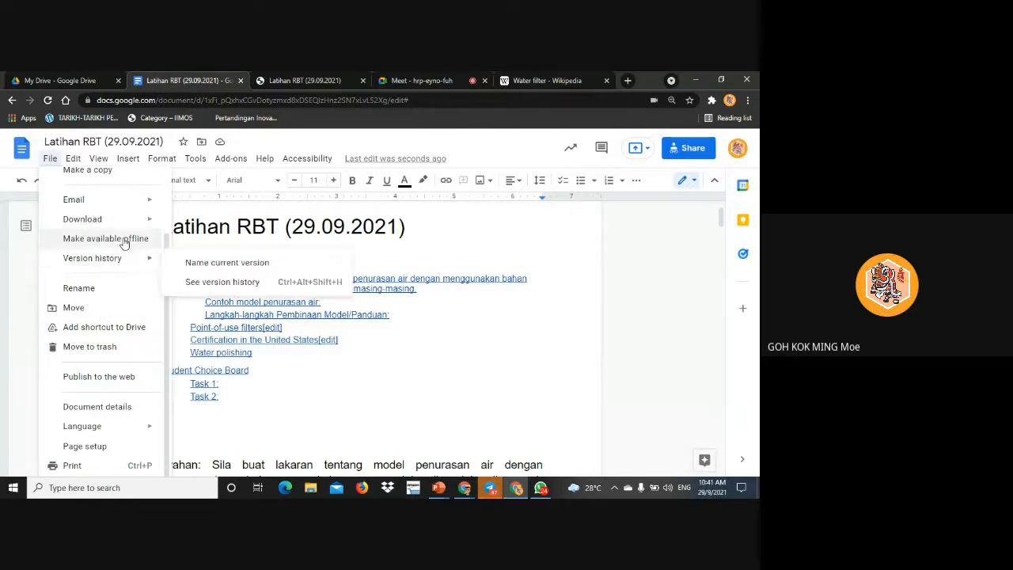
{"action": "mouse_move", "coordinate": [114, 219]}
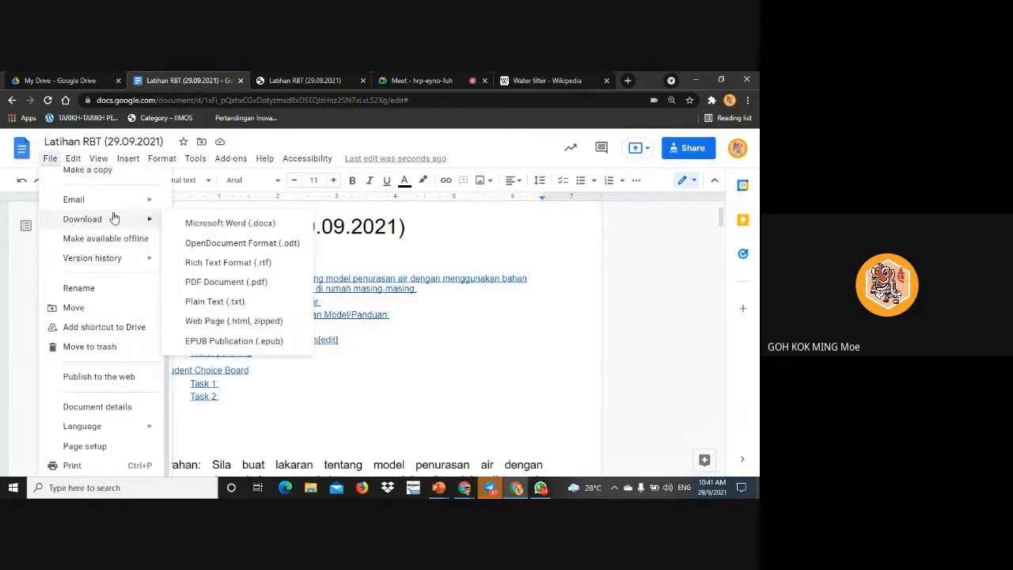
{"action": "left_click", "coordinate": [223, 284]}
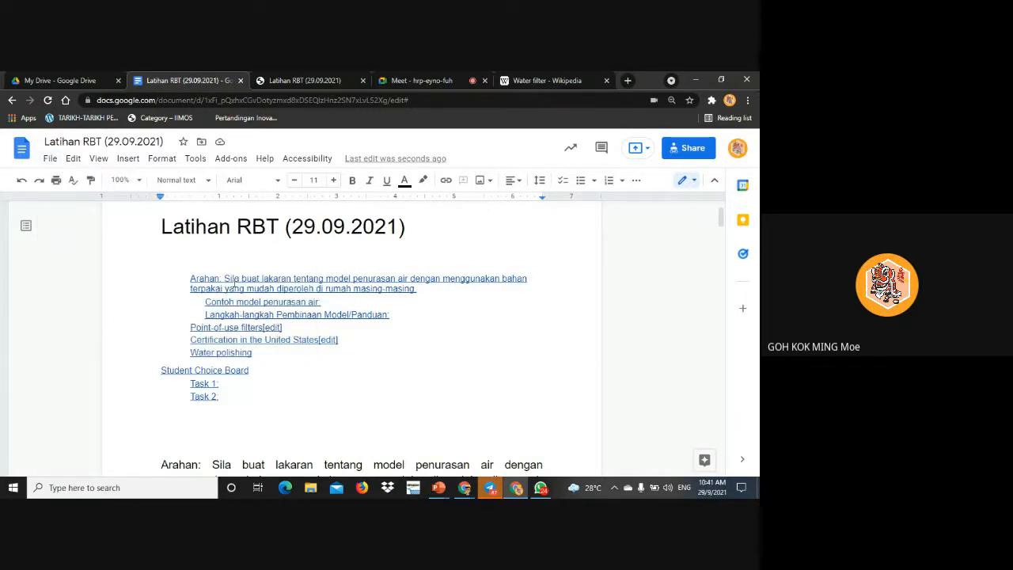
{"action": "left_click", "coordinate": [51, 160]}
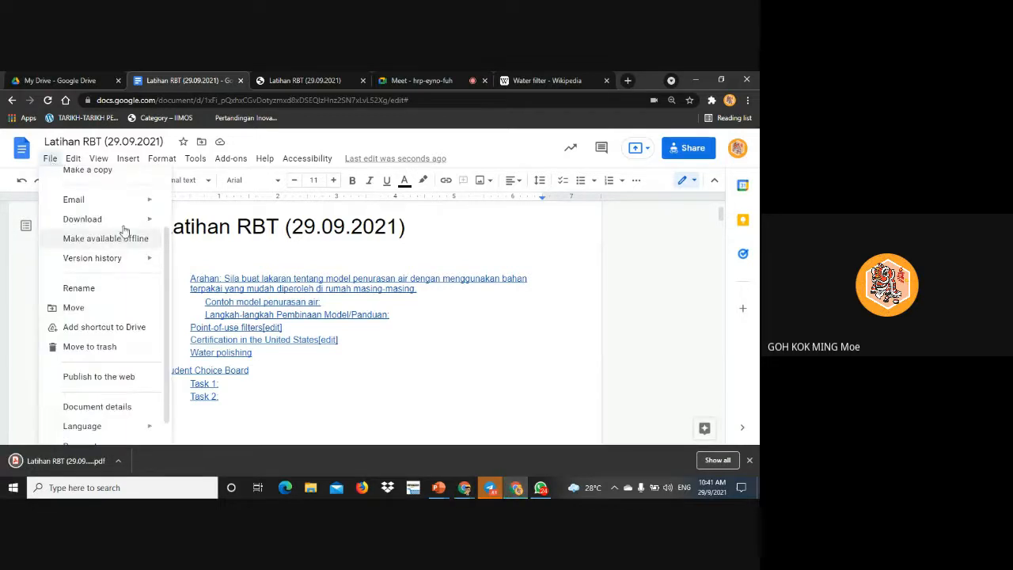
{"action": "mouse_move", "coordinate": [125, 222]}
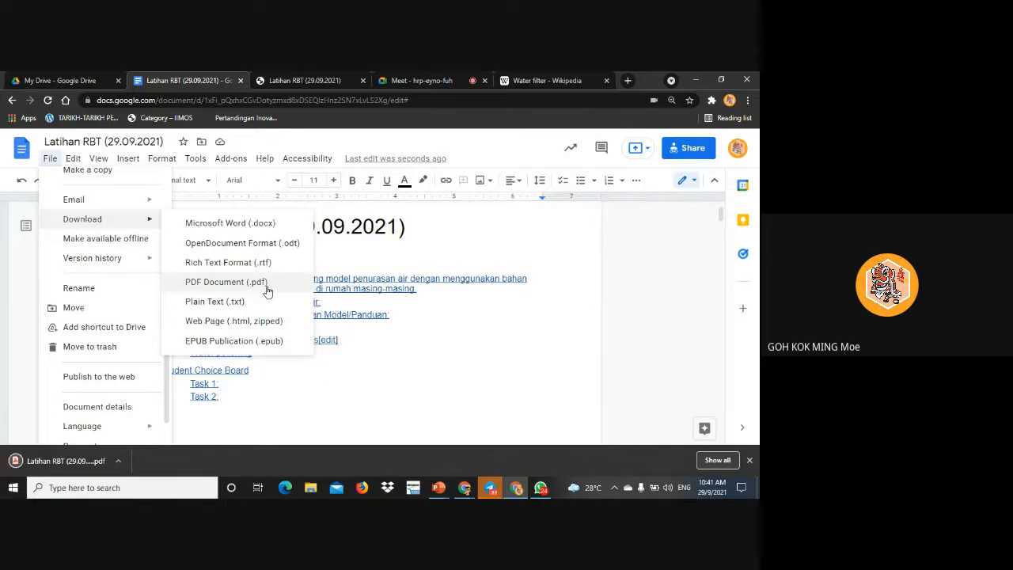
{"action": "left_click", "coordinate": [661, 289]}
{"action": "left_click", "coordinate": [63, 464]}
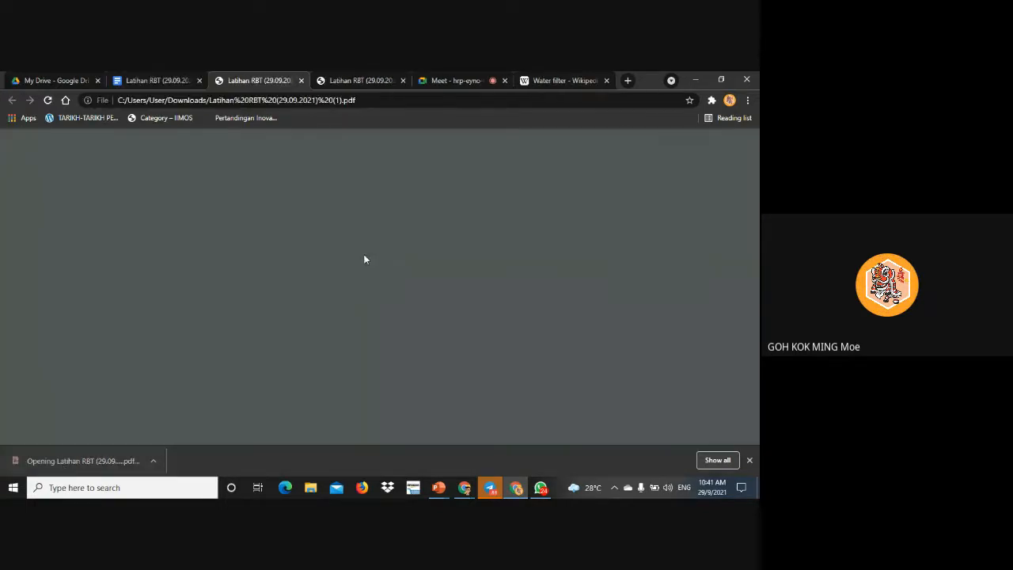
Test the "Student Choice Board" contents link and the table's Task 1 link in the PDF
{"action": "scroll", "coordinate": [452, 280], "scroll_direction": "down", "scroll_amount": 10}
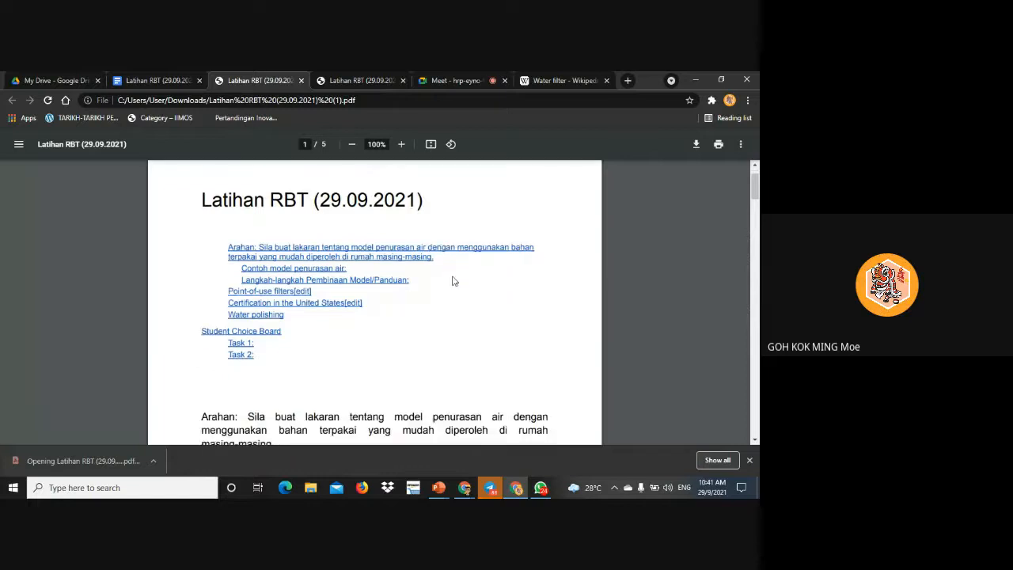
{"action": "scroll", "coordinate": [453, 290], "scroll_direction": "up", "scroll_amount": 5}
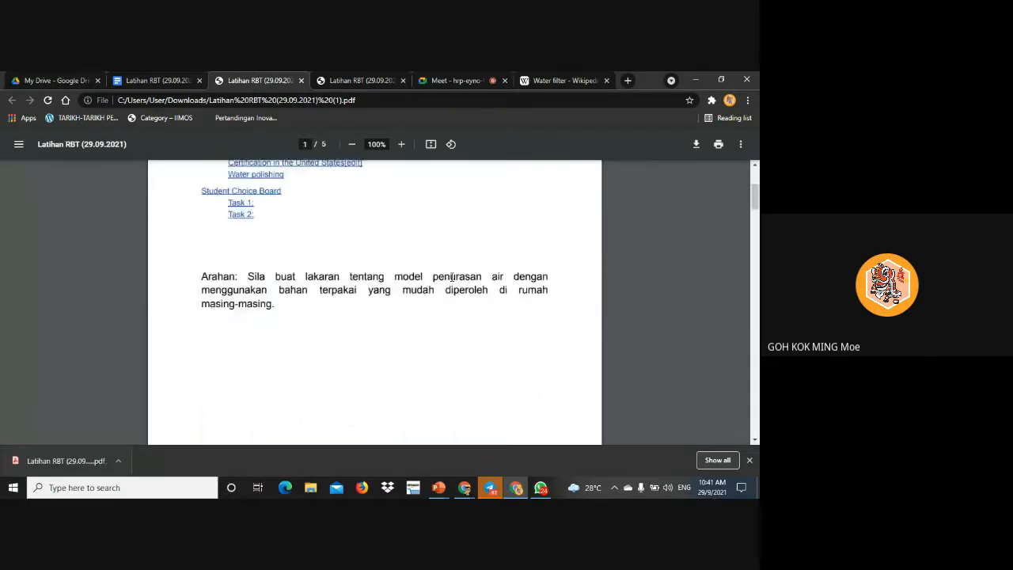
{"action": "left_click", "coordinate": [261, 248]}
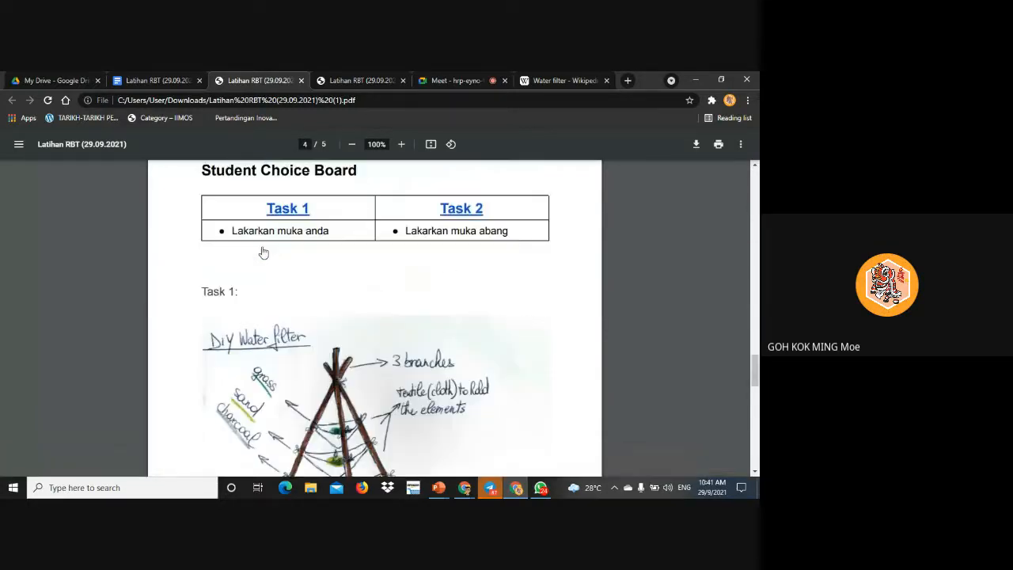
{"action": "left_click", "coordinate": [288, 212]}
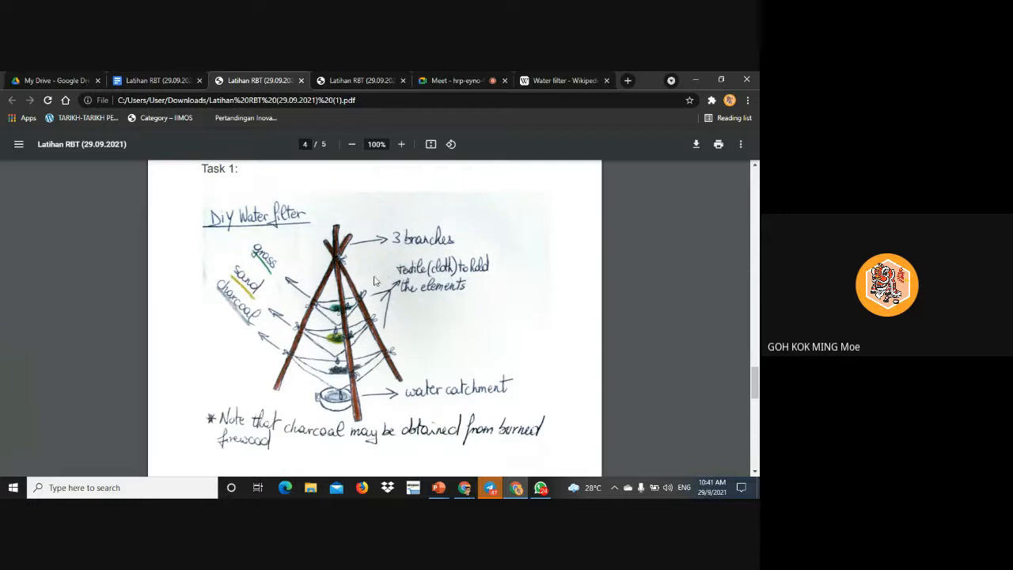
{"action": "scroll", "coordinate": [378, 286], "scroll_direction": "down", "scroll_amount": 3}
{"action": "scroll", "coordinate": [379, 283], "scroll_direction": "up", "scroll_amount": 10}
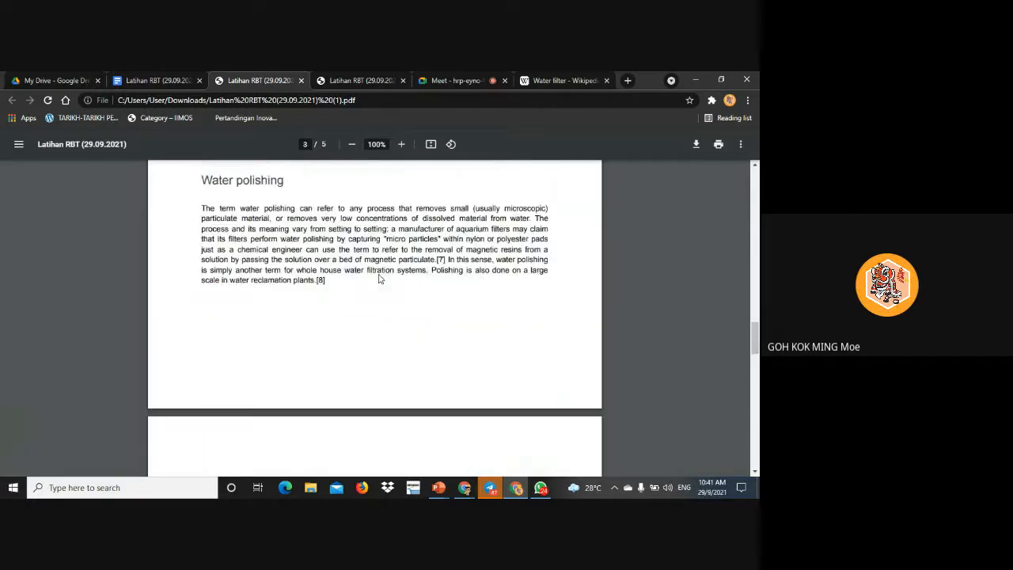
Test the table's Task 2 link and the "Back to Student Board" link in the PDF
{"action": "scroll", "coordinate": [384, 277], "scroll_direction": "down", "scroll_amount": 5}
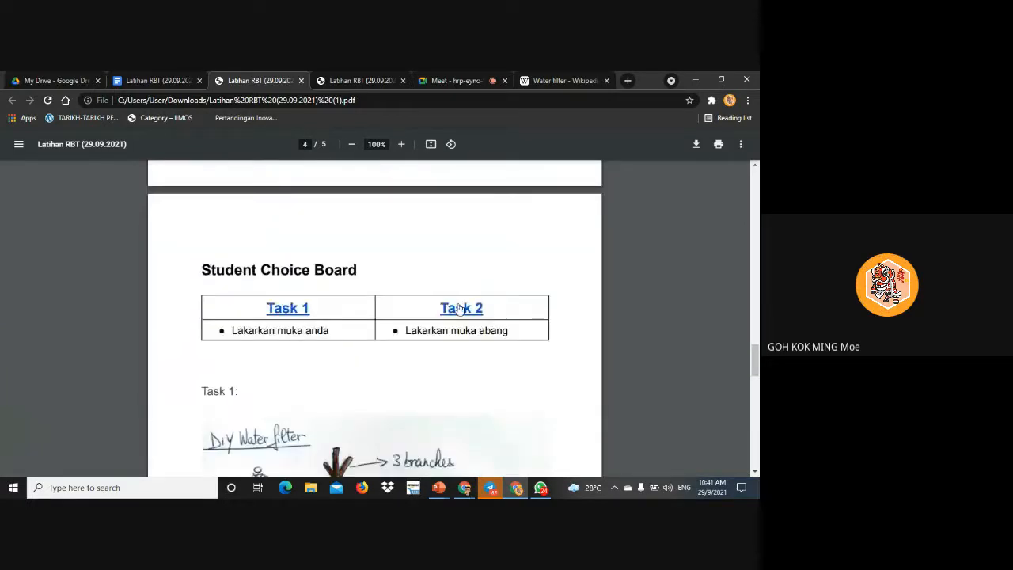
{"action": "scroll", "coordinate": [459, 309], "scroll_direction": "down", "scroll_amount": 3}
{"action": "left_click", "coordinate": [465, 204]}
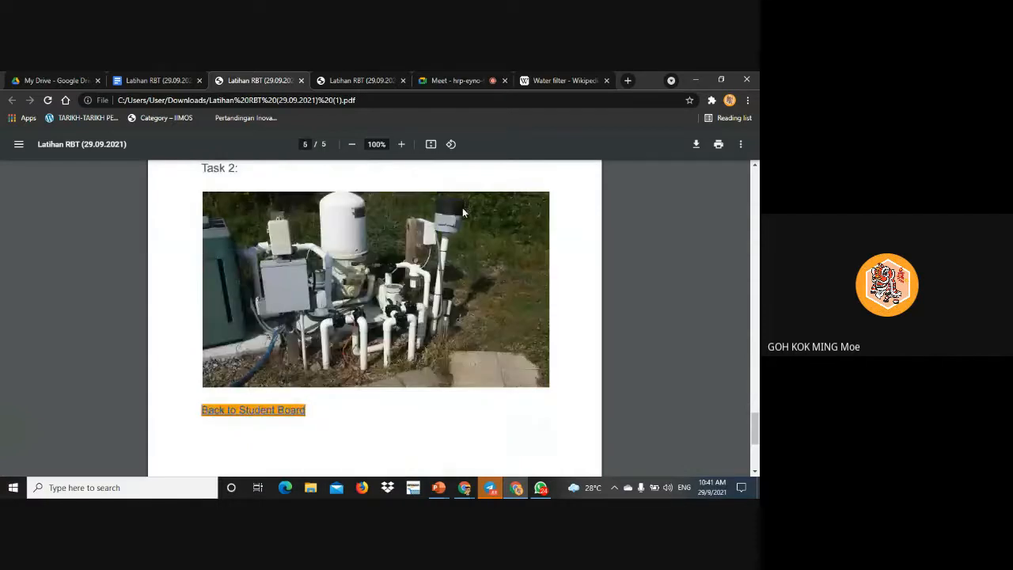
{"action": "left_click", "coordinate": [265, 411]}
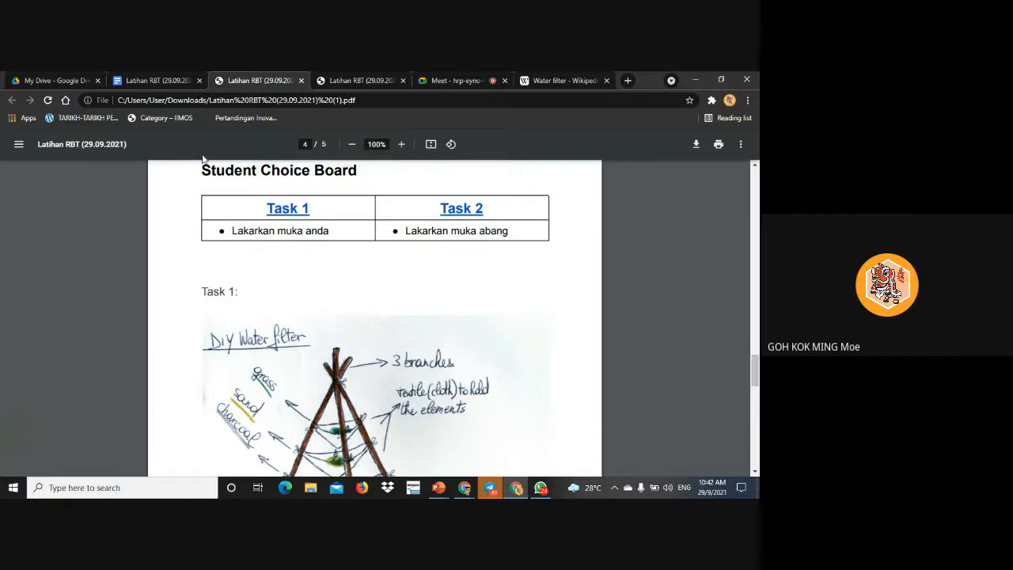
Return to the Latihan RBT document in Google Docs and review the available paragraph styles
{"action": "left_click", "coordinate": [170, 79]}
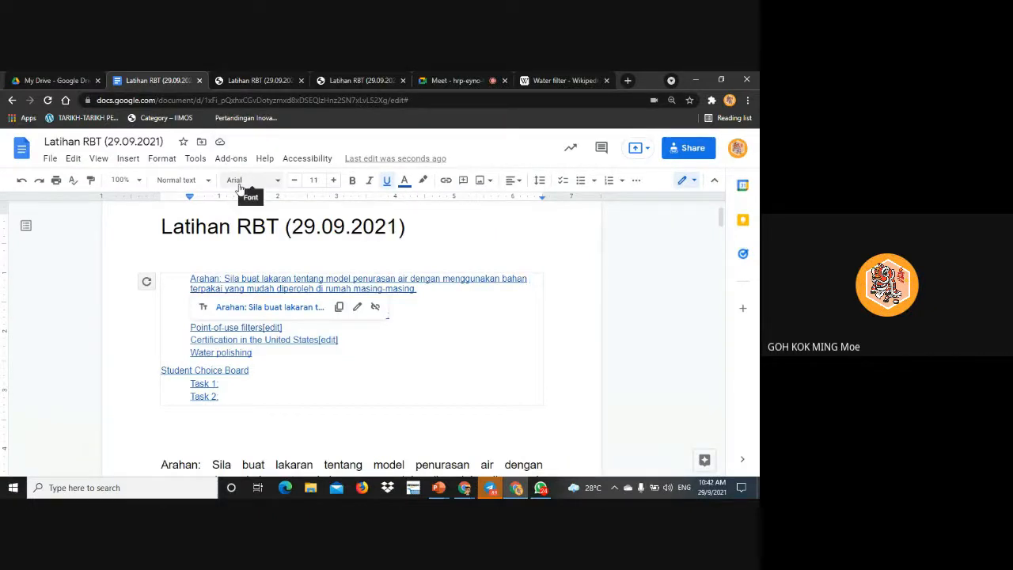
{"action": "left_click", "coordinate": [63, 80]}
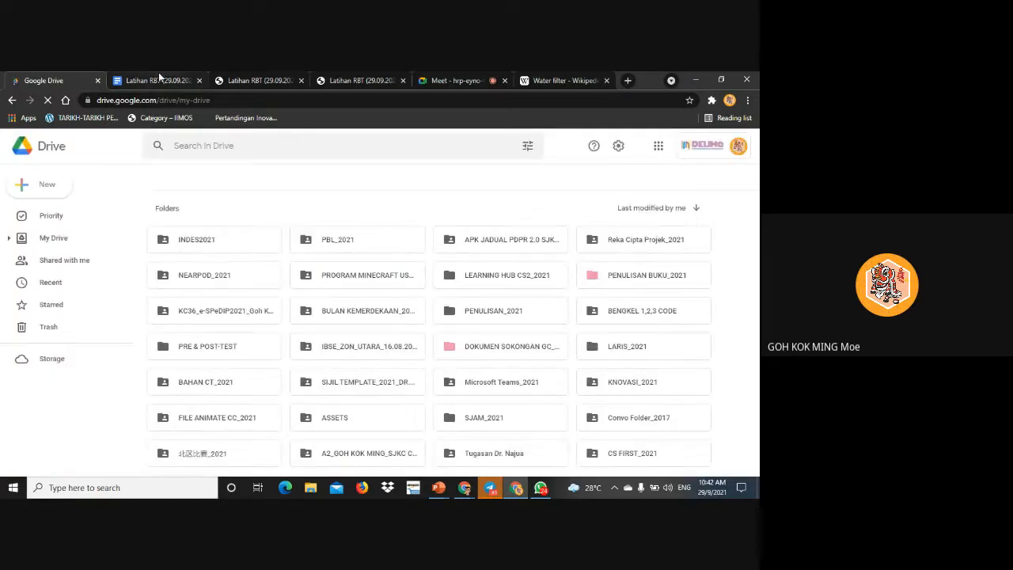
{"action": "left_click", "coordinate": [159, 80]}
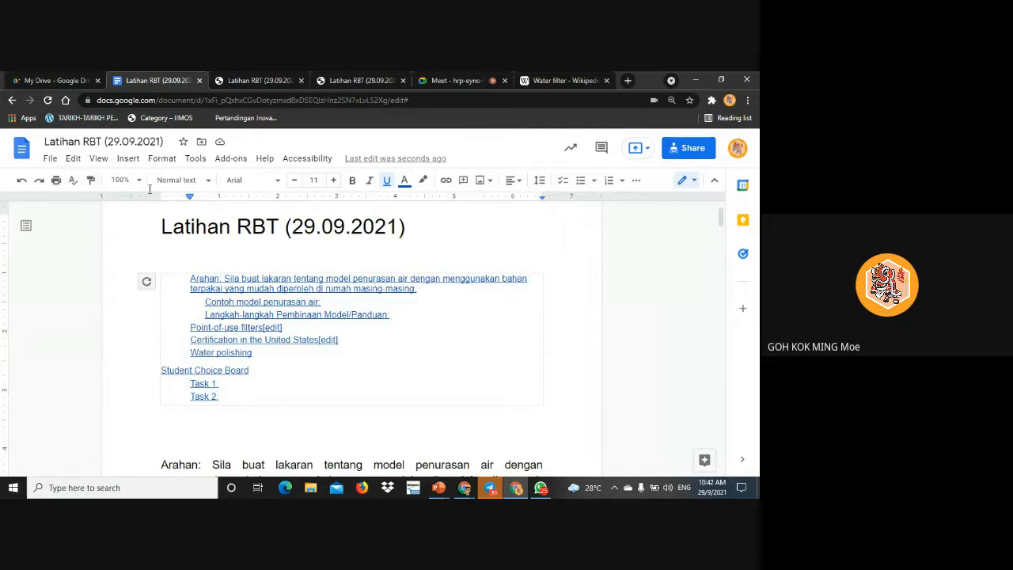
{"action": "left_click", "coordinate": [197, 185]}
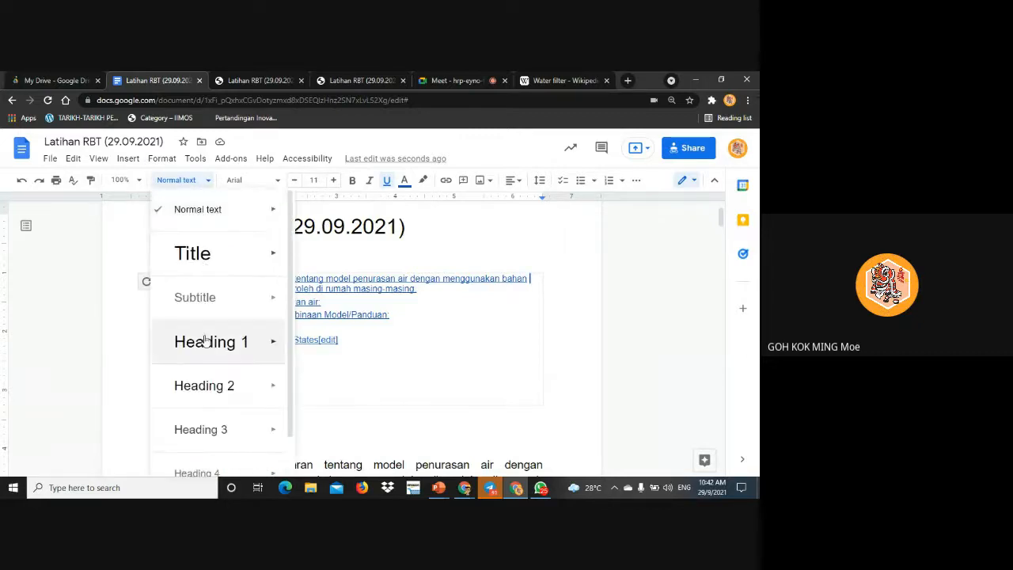
{"action": "scroll", "coordinate": [208, 336], "scroll_direction": "down", "scroll_amount": 1}
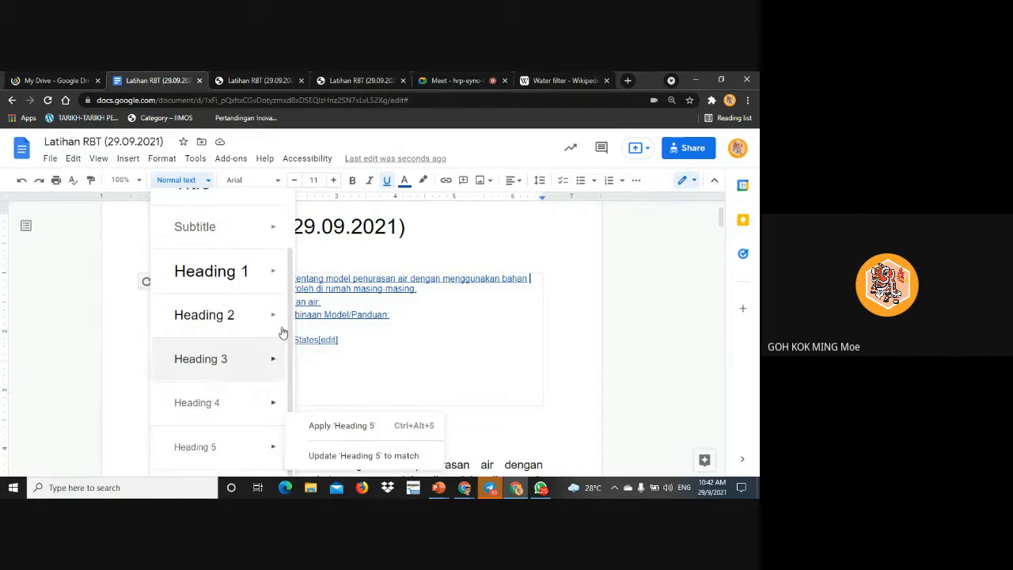
{"action": "scroll", "coordinate": [279, 331], "scroll_direction": "up", "scroll_amount": 2}
{"action": "mouse_move", "coordinate": [251, 301]}
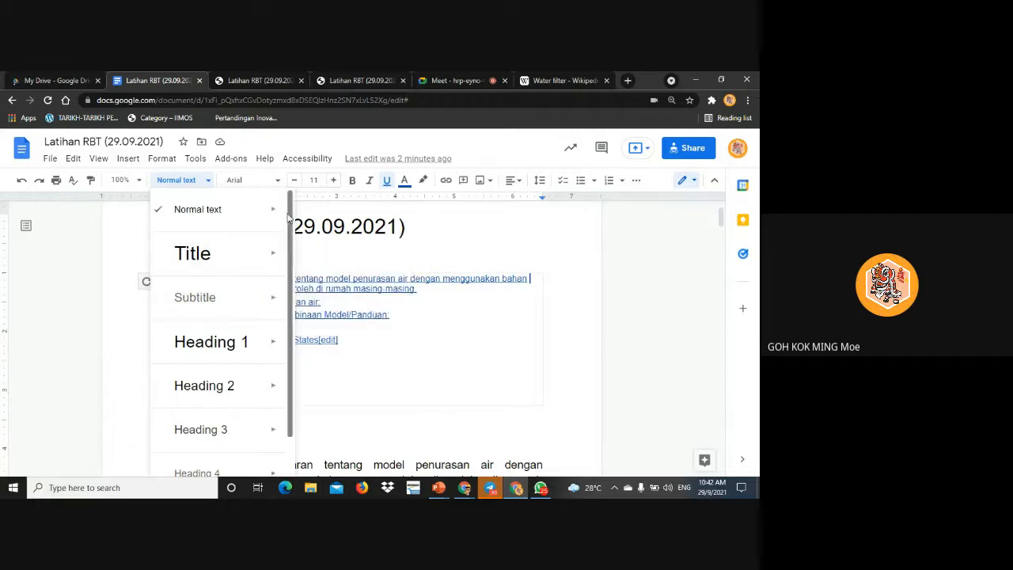
Insert a table of contents with page numbers on the empty line below the Latihan RBT title
{"action": "mouse_move", "coordinate": [281, 214]}
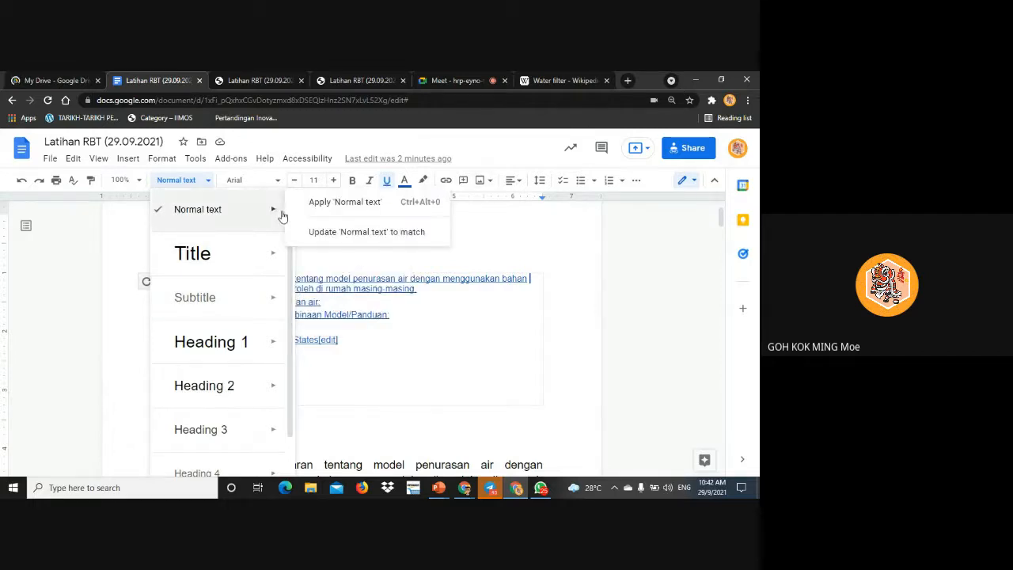
{"action": "left_click", "coordinate": [642, 265]}
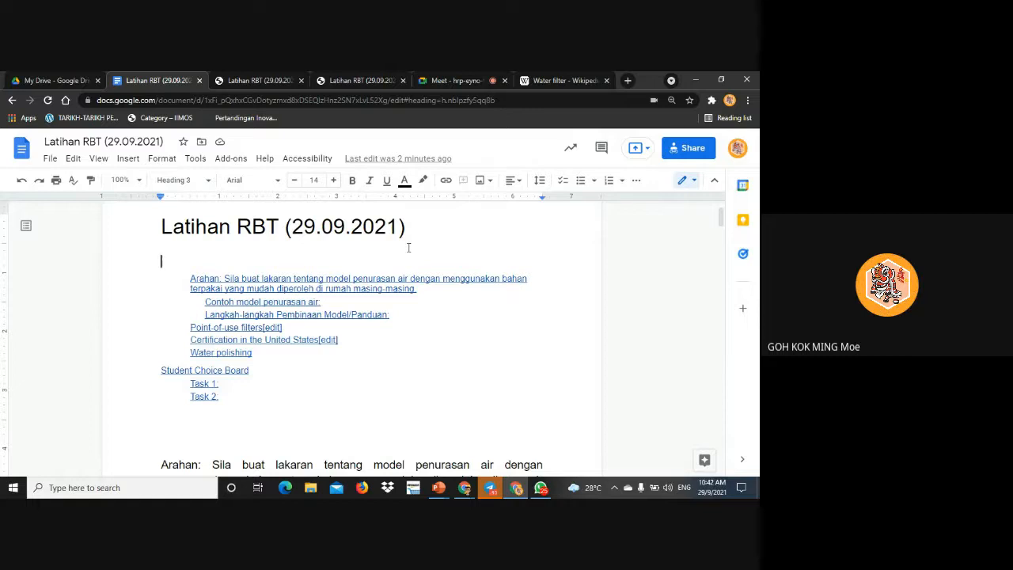
{"action": "left_click", "coordinate": [301, 289]}
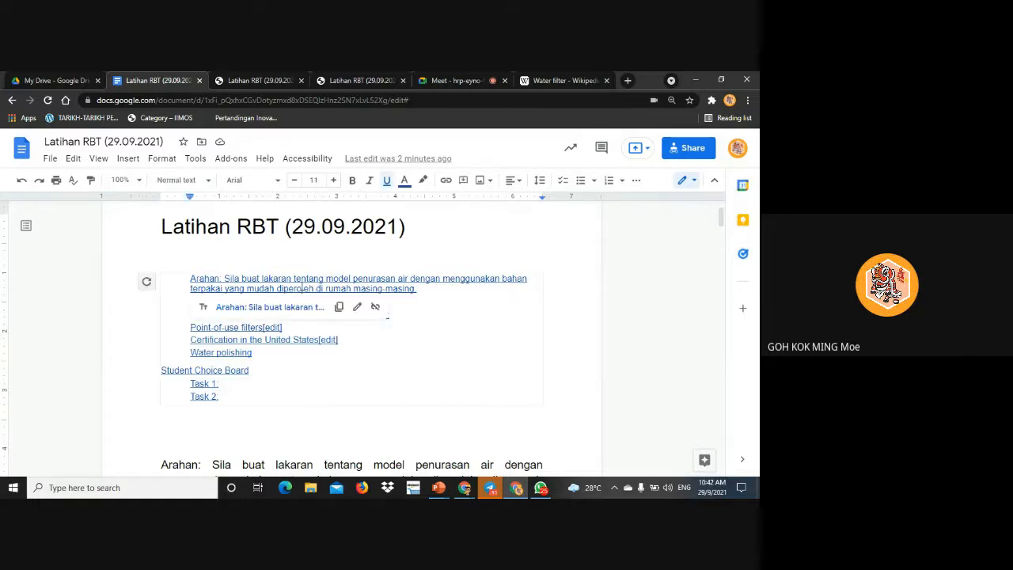
{"action": "left_click", "coordinate": [522, 279]}
{"action": "left_click", "coordinate": [128, 158]}
{"action": "left_click", "coordinate": [265, 252]}
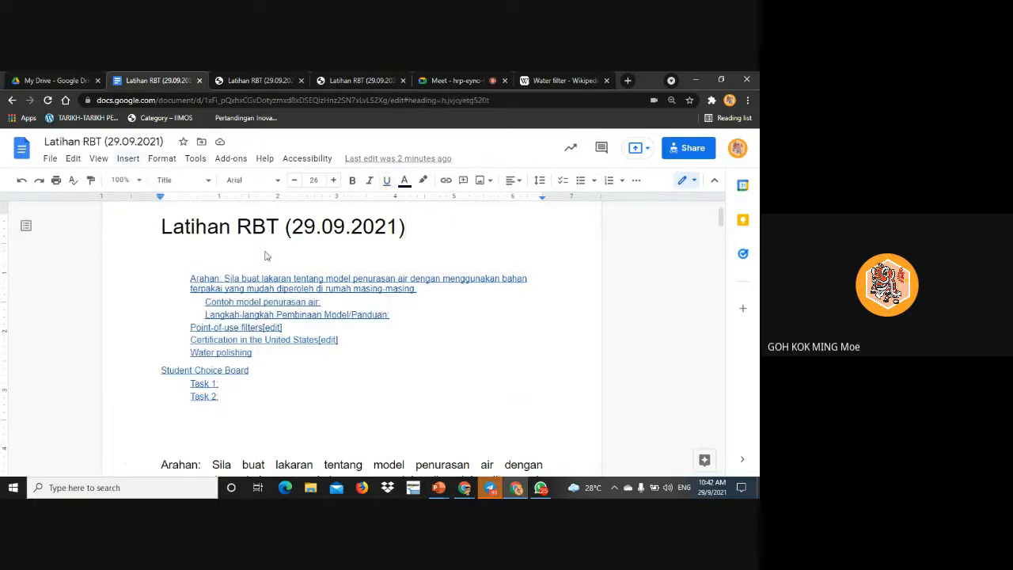
{"action": "left_click", "coordinate": [136, 161]}
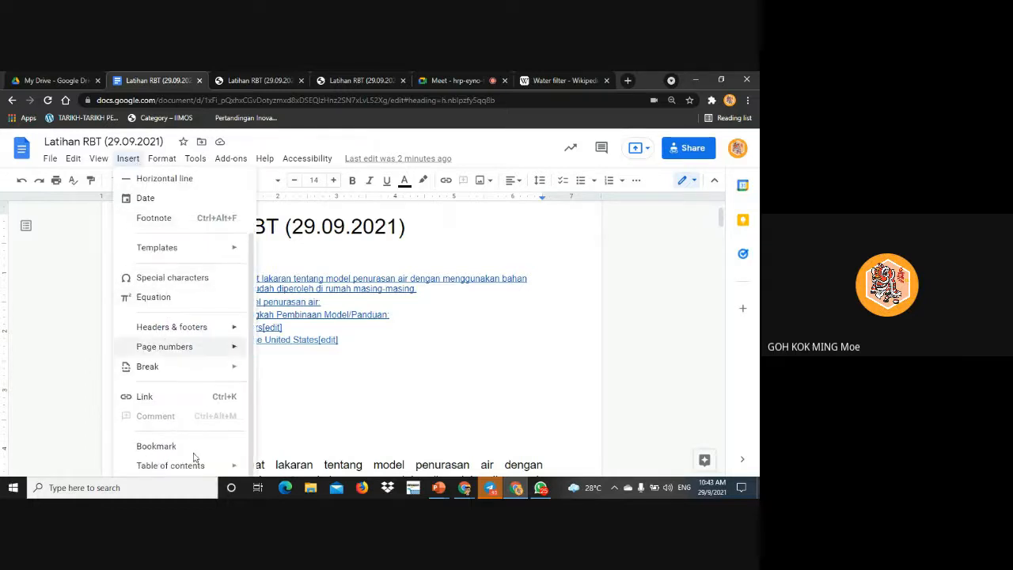
{"action": "mouse_move", "coordinate": [198, 467]}
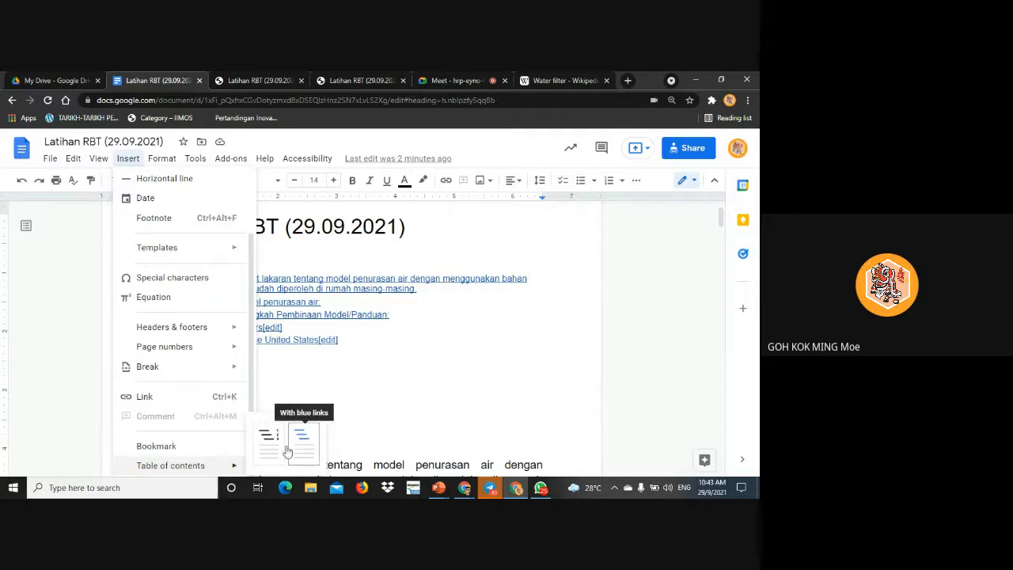
{"action": "left_click", "coordinate": [272, 449]}
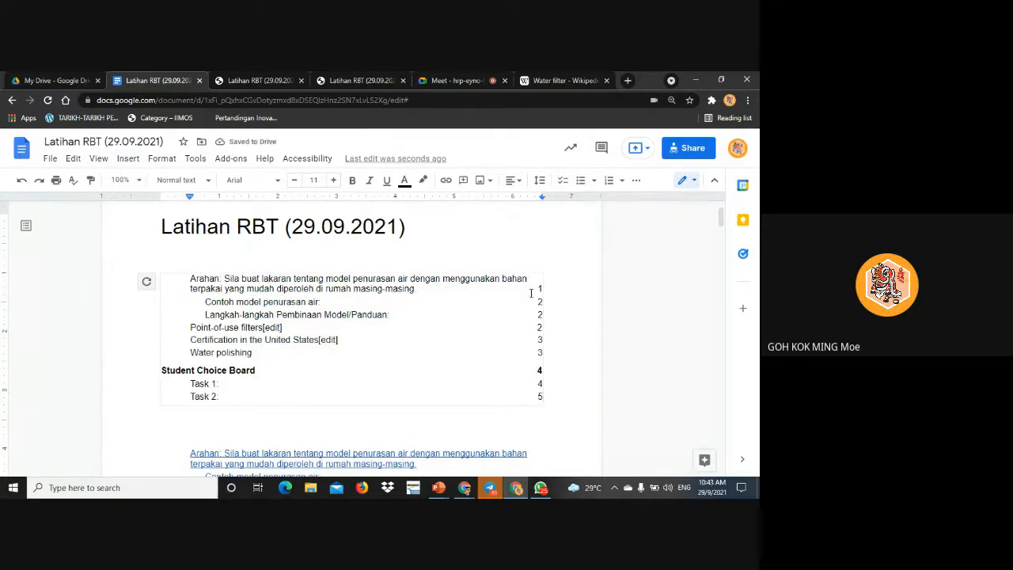
Update the page-numbered table of contents and check the links of its "Langkah-langkah" and "Certification in the United States" entries
{"action": "left_click", "coordinate": [640, 291]}
{"action": "left_click", "coordinate": [257, 314]}
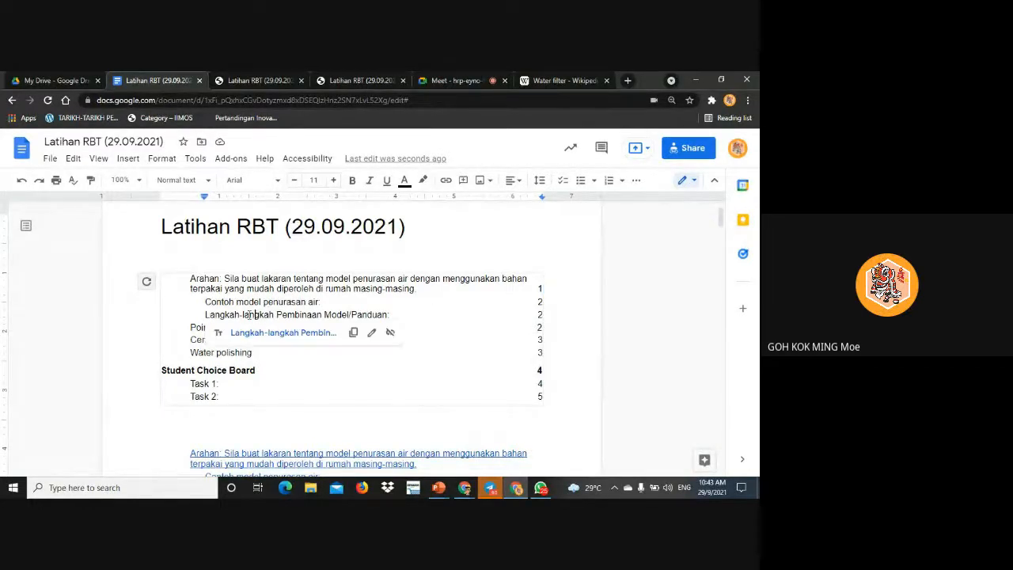
{"action": "left_click", "coordinate": [145, 281]}
{"action": "left_click", "coordinate": [258, 339]}
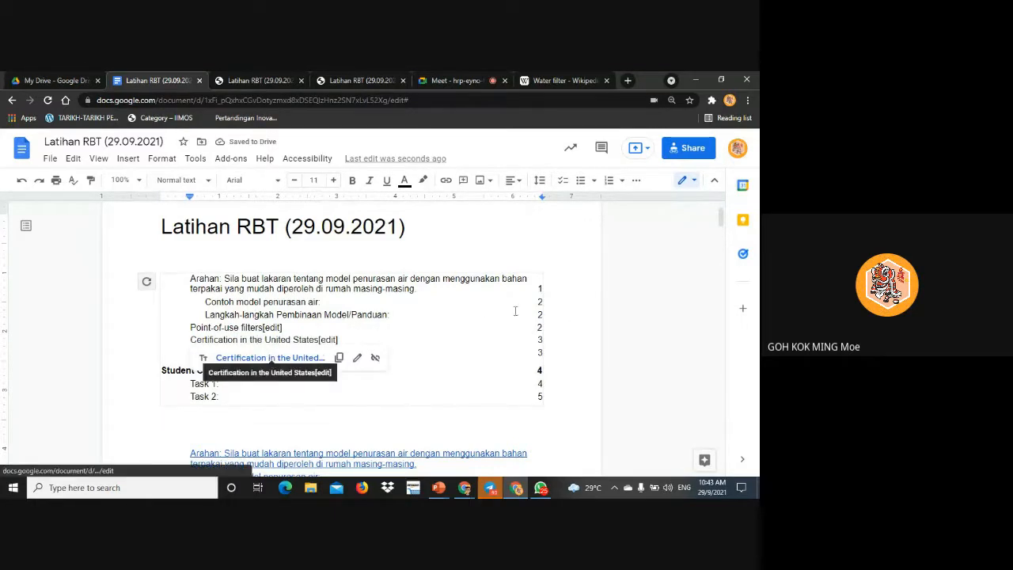
{"action": "left_click", "coordinate": [575, 291]}
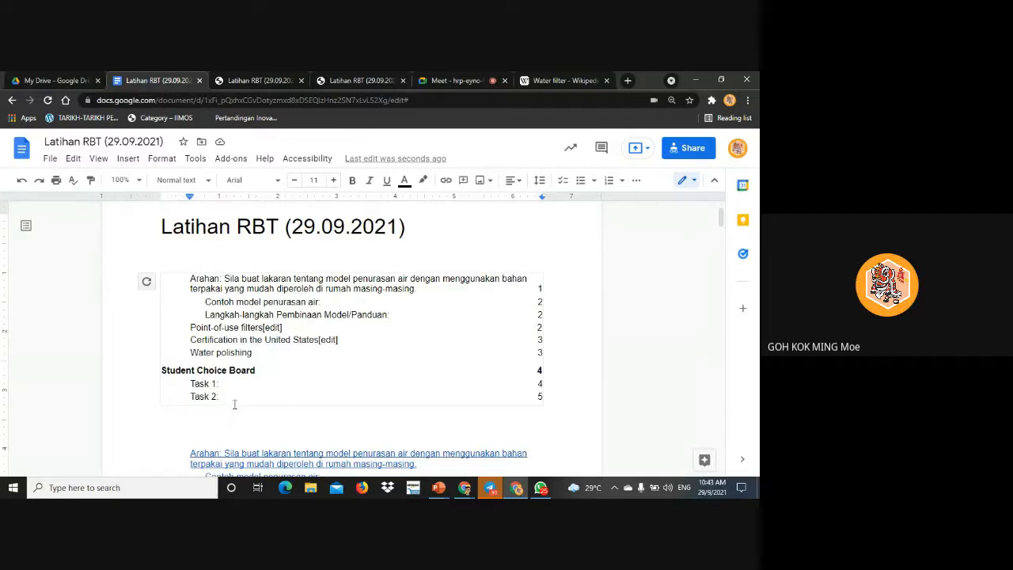
Delete the extra empty line between the page-numbered and the blue-link tables of contents
{"action": "left_click", "coordinate": [215, 423]}
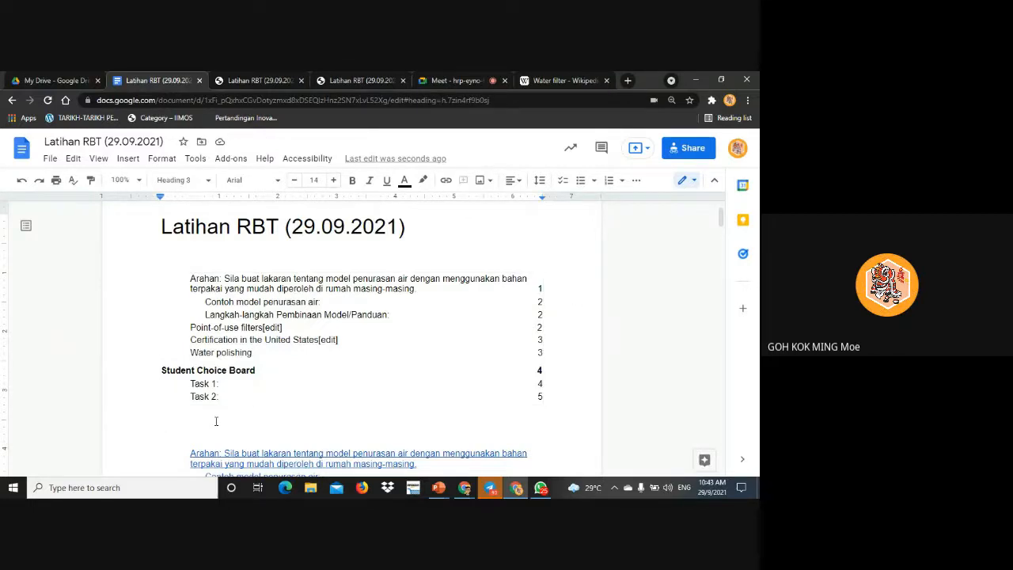
{"action": "key", "text": "Delete"}
{"action": "scroll", "coordinate": [247, 421], "scroll_direction": "down", "scroll_amount": 2}
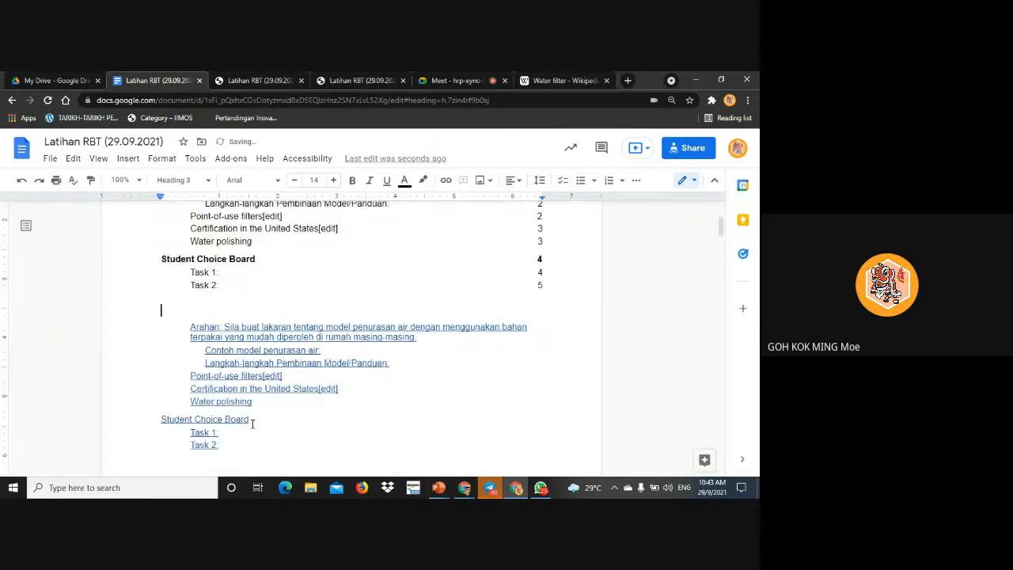
{"action": "scroll", "coordinate": [234, 348], "scroll_direction": "up", "scroll_amount": 2}
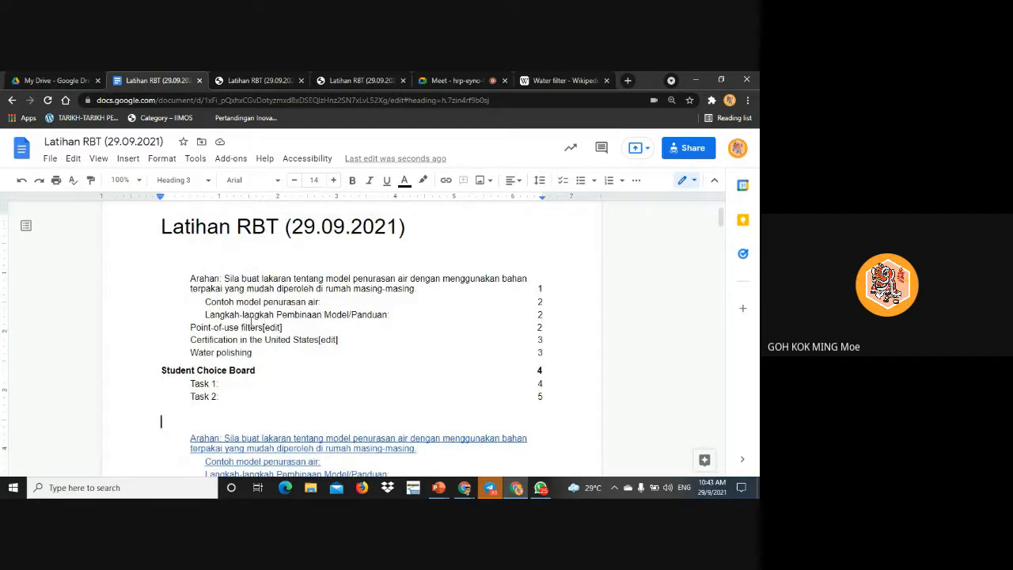
Review the Student Choice Board in the PDF and in the document, along with the document's two tables of contents
{"action": "left_click", "coordinate": [259, 81]}
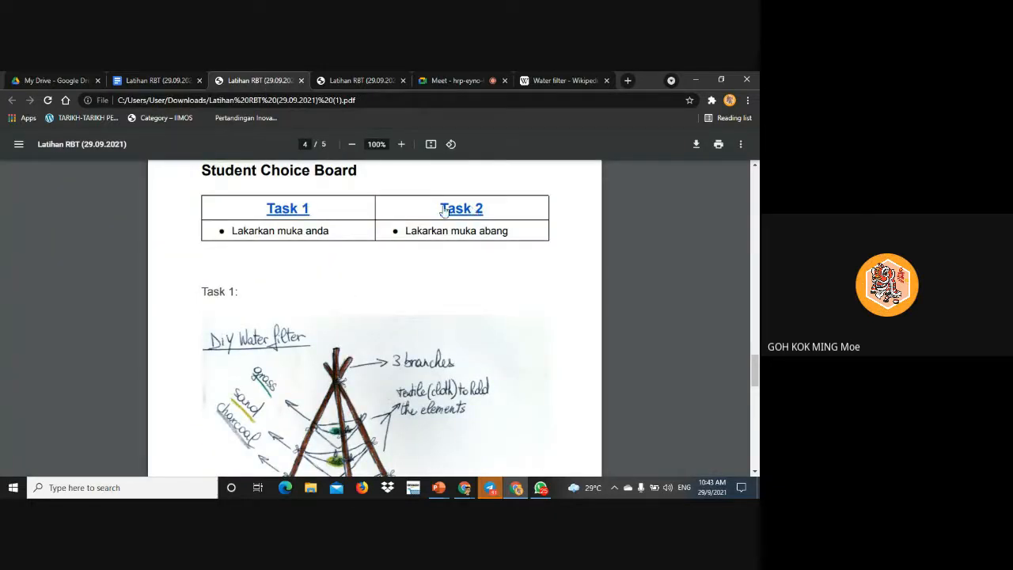
{"action": "left_click", "coordinate": [162, 81]}
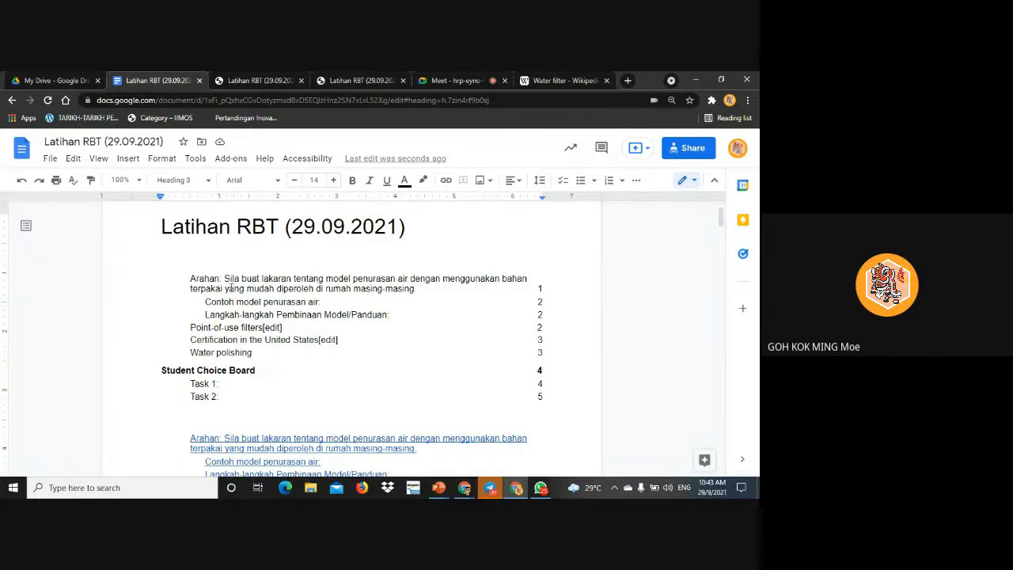
{"action": "scroll", "coordinate": [631, 283], "scroll_direction": "down", "scroll_amount": 10}
{"action": "scroll", "coordinate": [486, 323], "scroll_direction": "down", "scroll_amount": 20}
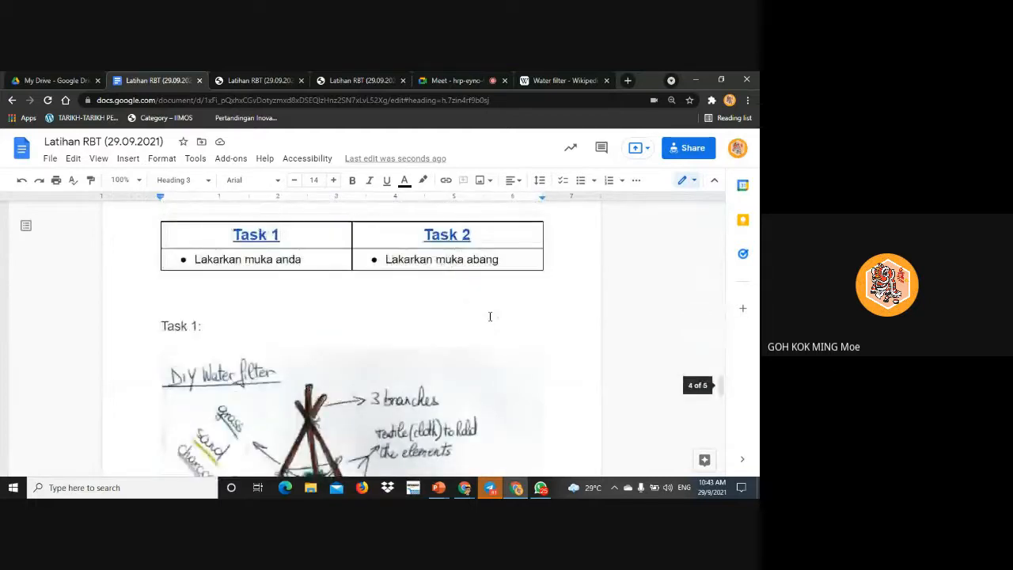
{"action": "scroll", "coordinate": [470, 301], "scroll_direction": "up", "scroll_amount": 3}
{"action": "scroll", "coordinate": [474, 296], "scroll_direction": "down", "scroll_amount": 1}
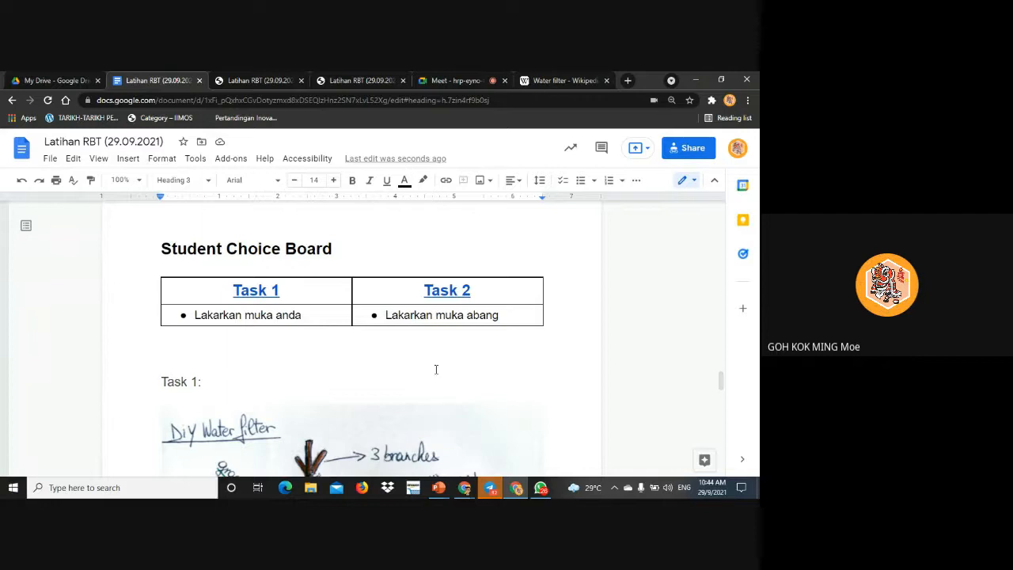
{"action": "scroll", "coordinate": [428, 370], "scroll_direction": "up", "scroll_amount": 1}
{"action": "scroll", "coordinate": [428, 370], "scroll_direction": "up", "scroll_amount": 20}
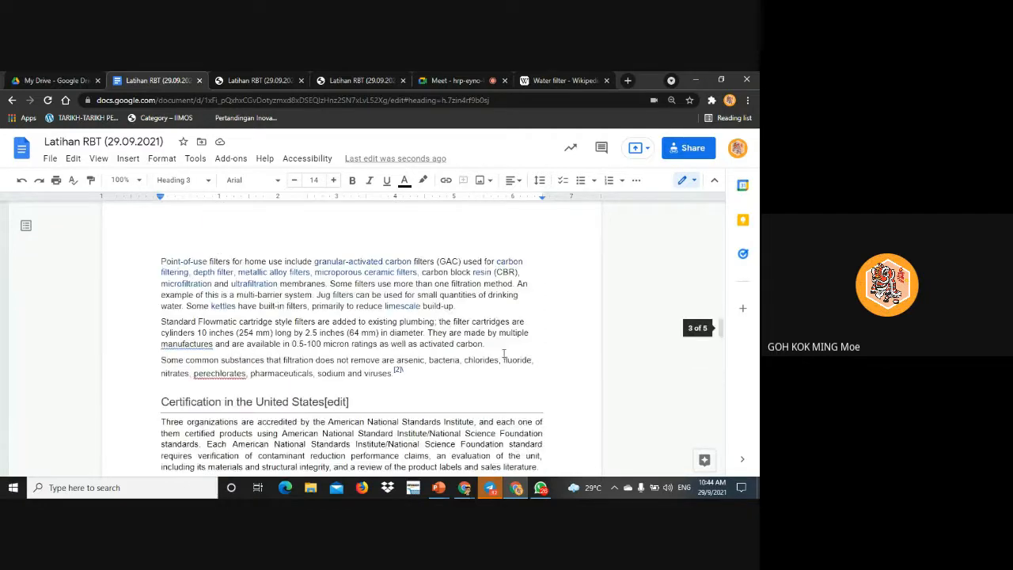
{"action": "scroll", "coordinate": [512, 343], "scroll_direction": "down", "scroll_amount": 1}
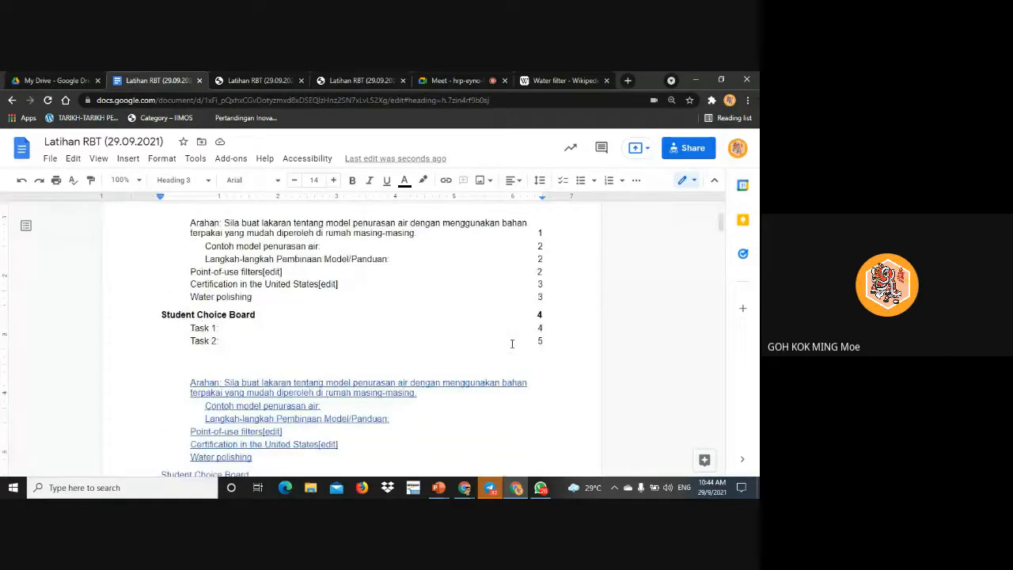
{"action": "scroll", "coordinate": [512, 344], "scroll_direction": "up", "scroll_amount": 2}
{"action": "scroll", "coordinate": [512, 344], "scroll_direction": "down", "scroll_amount": 1}
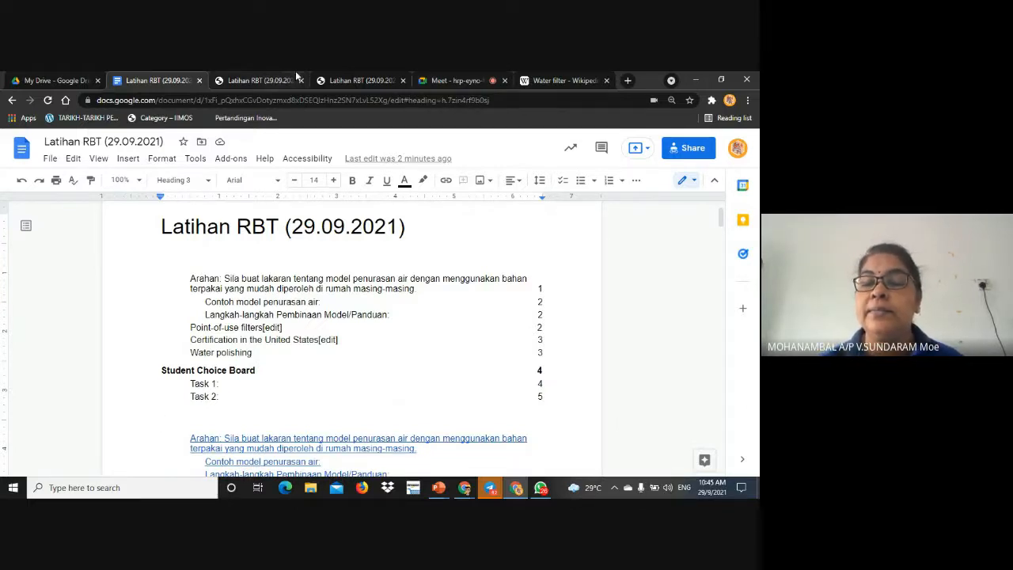
{"action": "left_click", "coordinate": [464, 82]}
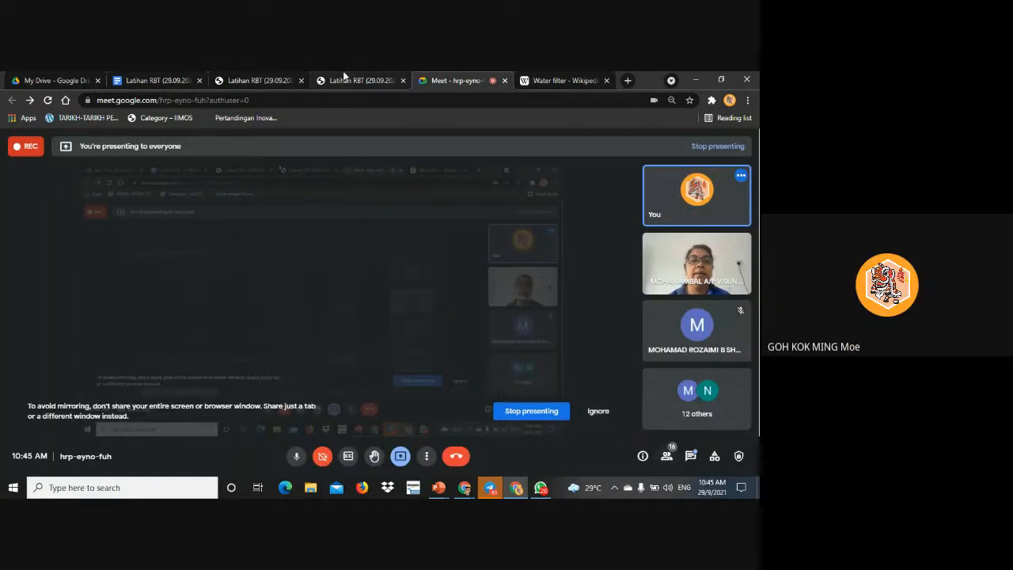
{"action": "left_click", "coordinate": [157, 82]}
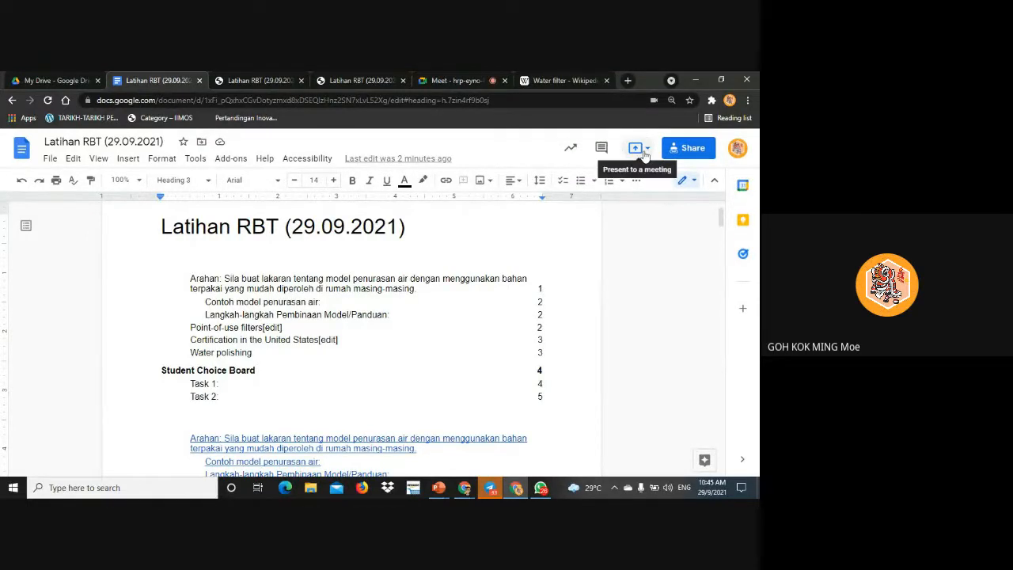
Share the document with anyone who has the link as Viewer and close the sharing settings
{"action": "left_click", "coordinate": [706, 161]}
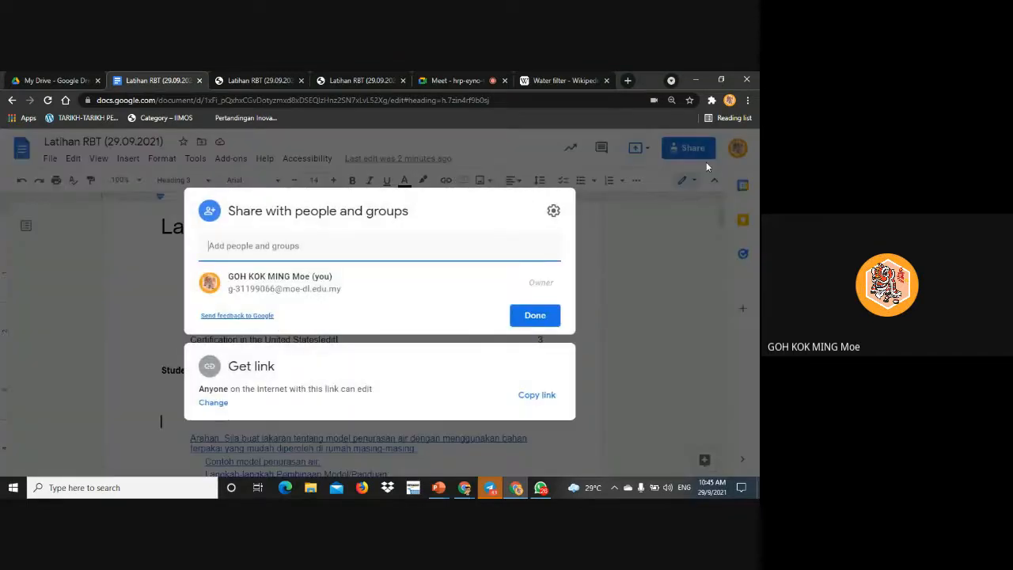
{"action": "left_click", "coordinate": [217, 411]}
{"action": "left_click", "coordinate": [313, 361]}
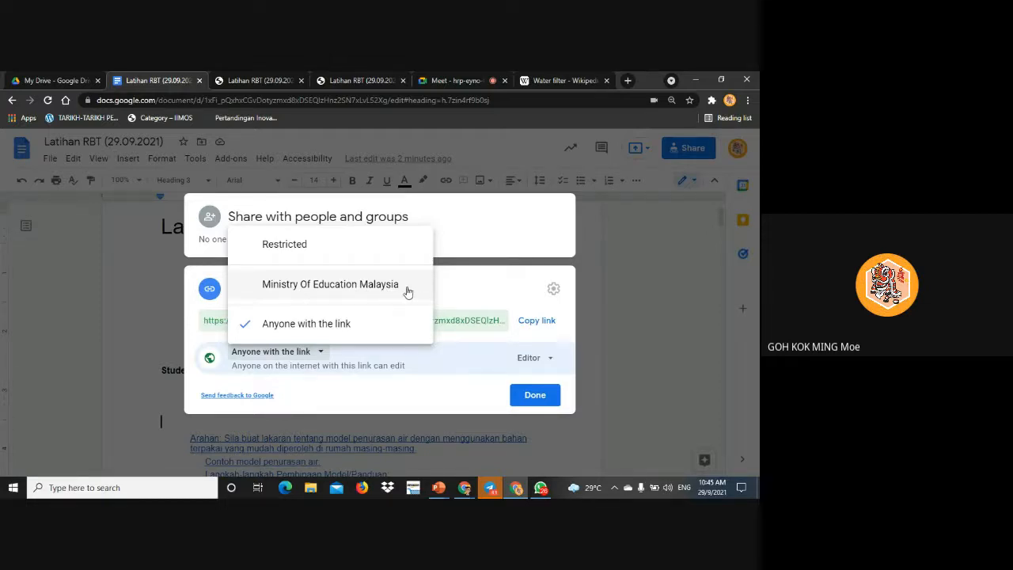
{"action": "left_click", "coordinate": [377, 396]}
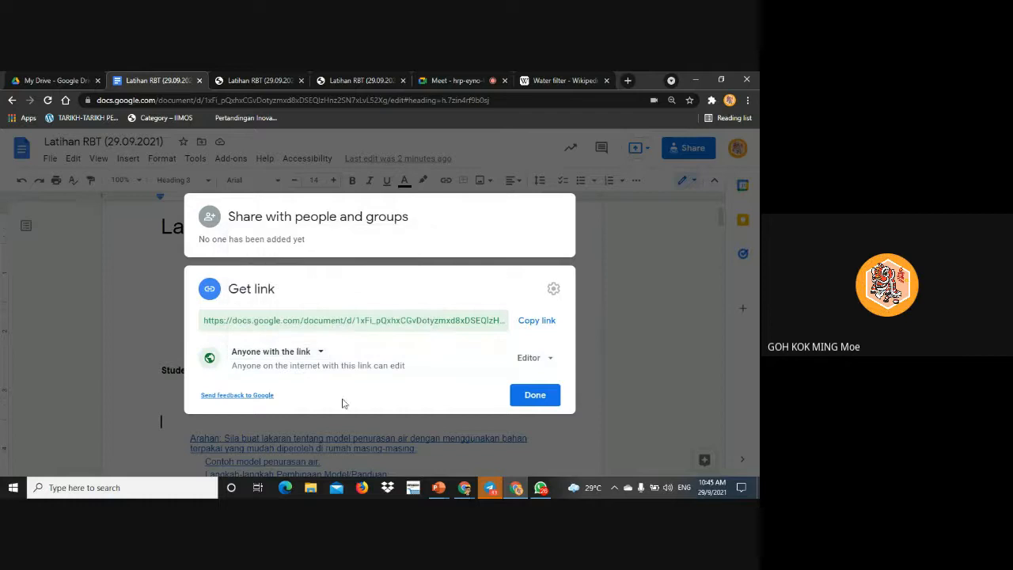
{"action": "left_click", "coordinate": [278, 356]}
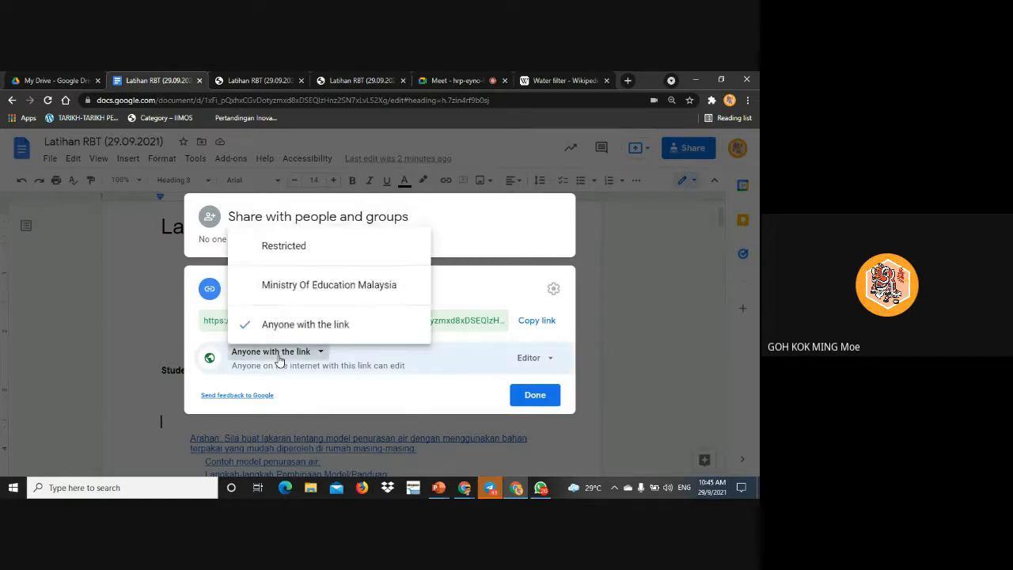
{"action": "left_click", "coordinate": [337, 325]}
{"action": "left_click", "coordinate": [535, 360]}
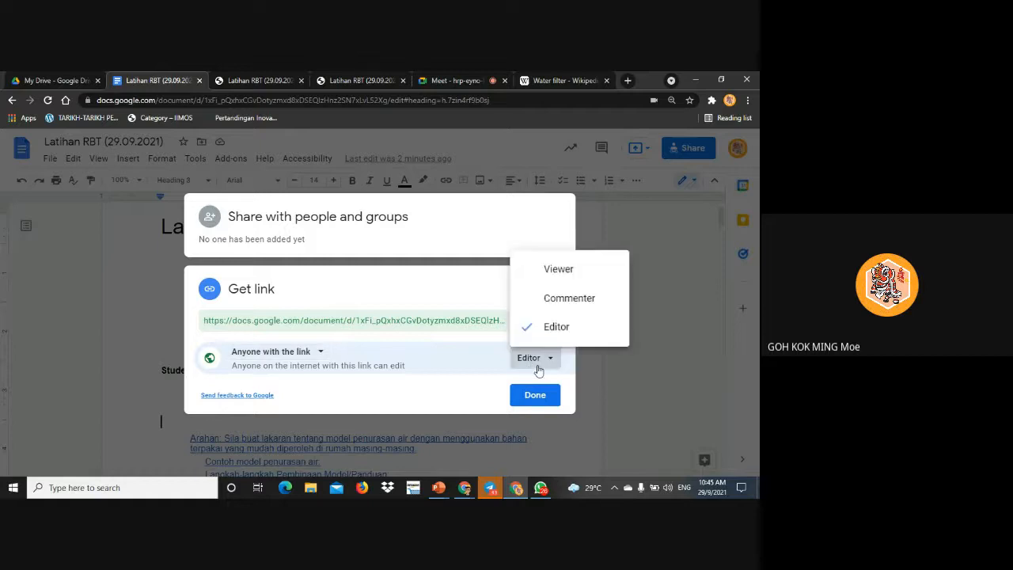
{"action": "left_click", "coordinate": [556, 270]}
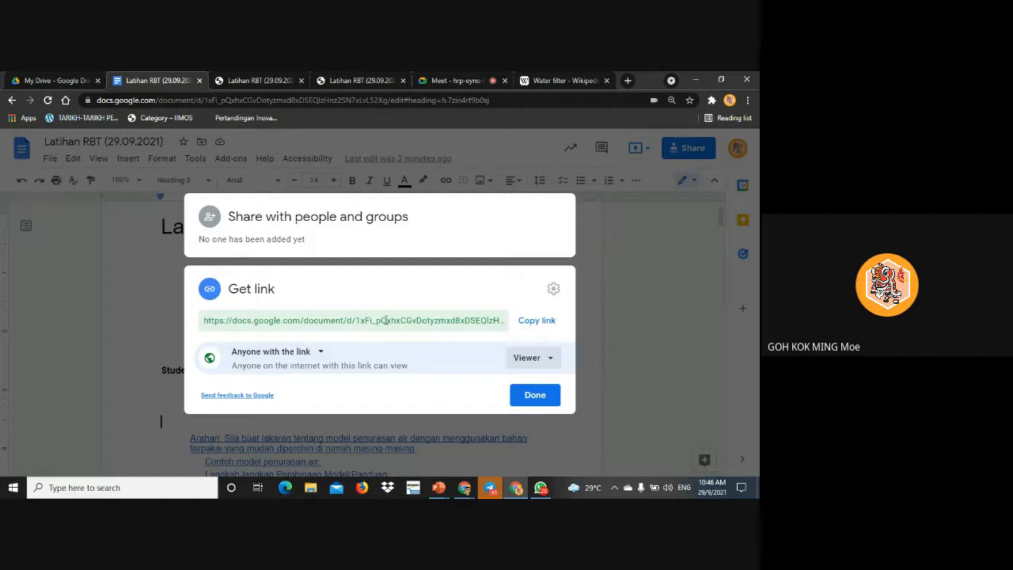
{"action": "left_click", "coordinate": [545, 399]}
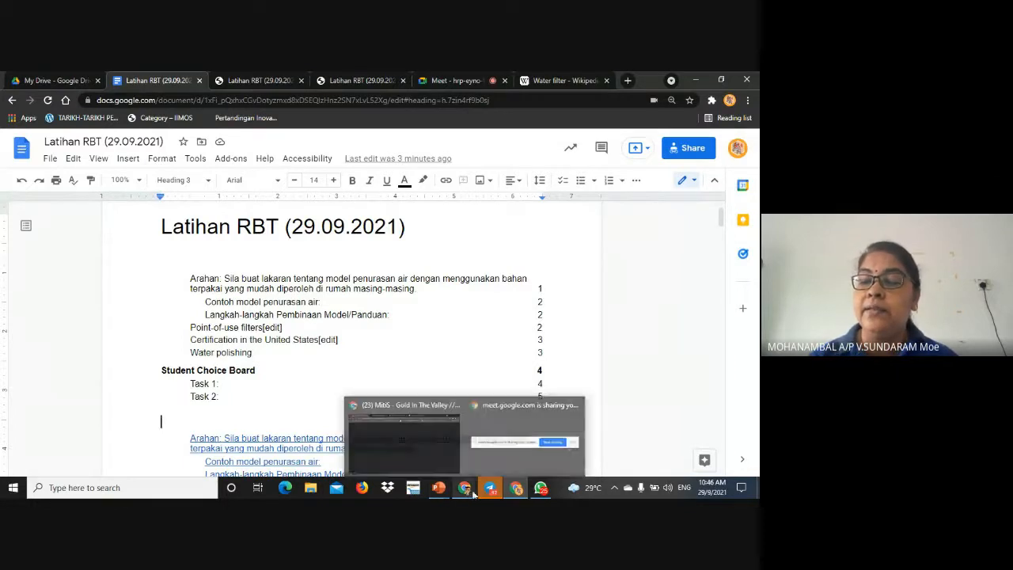
Switch to the Google DOCS.ppt presentation in PowerPoint and show the "Activity #1" slide
{"action": "mouse_move", "coordinate": [446, 493]}
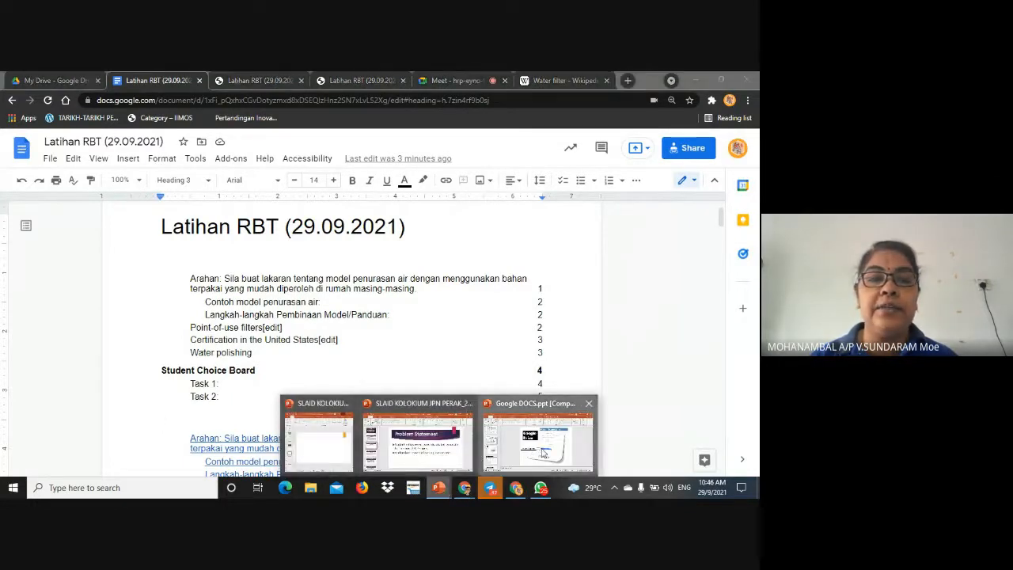
{"action": "left_click", "coordinate": [538, 439]}
{"action": "scroll", "coordinate": [113, 329], "scroll_direction": "down", "scroll_amount": 18}
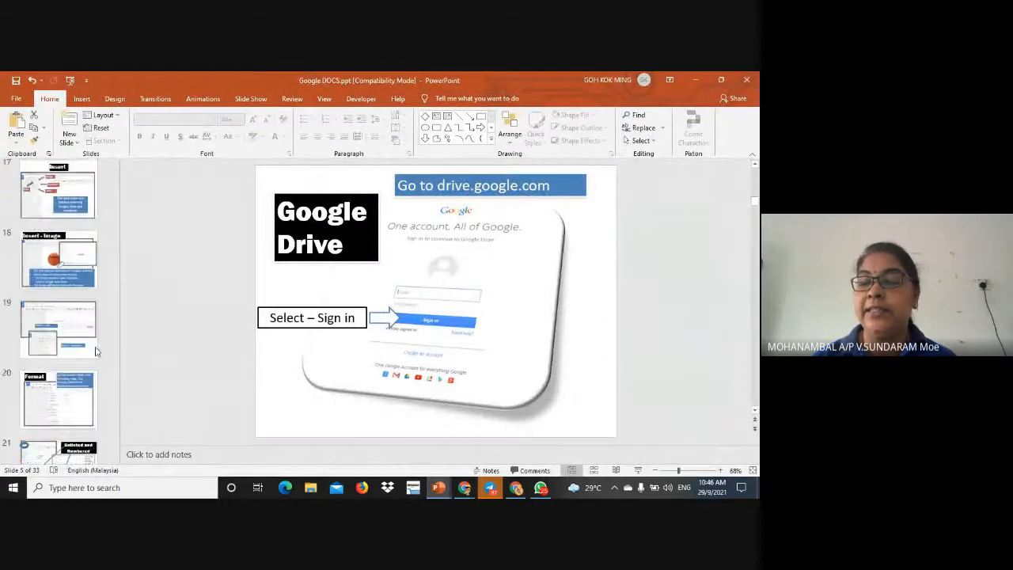
{"action": "scroll", "coordinate": [91, 361], "scroll_direction": "down", "scroll_amount": 2}
{"action": "scroll", "coordinate": [91, 355], "scroll_direction": "up", "scroll_amount": 3}
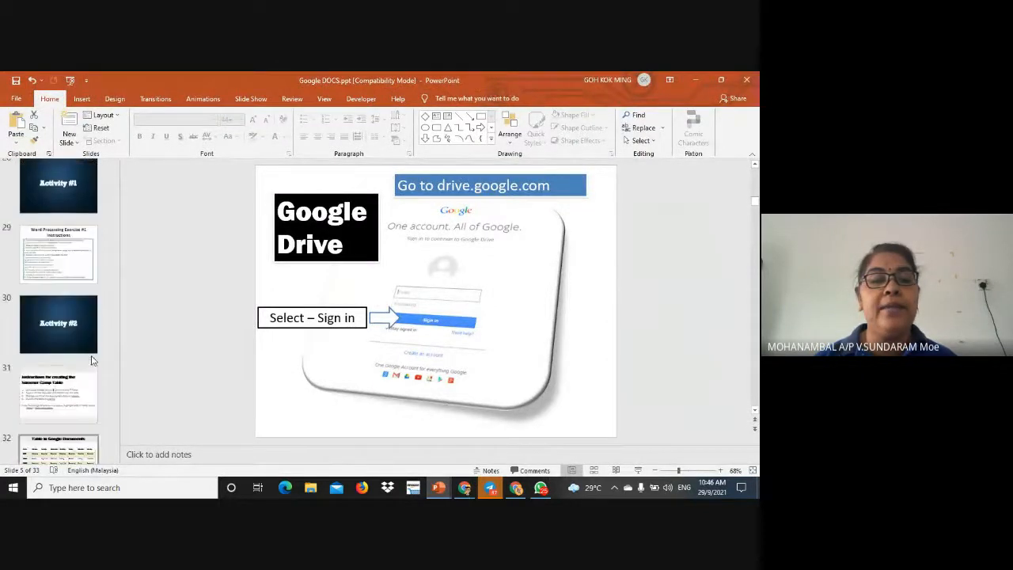
{"action": "left_click", "coordinate": [77, 251]}
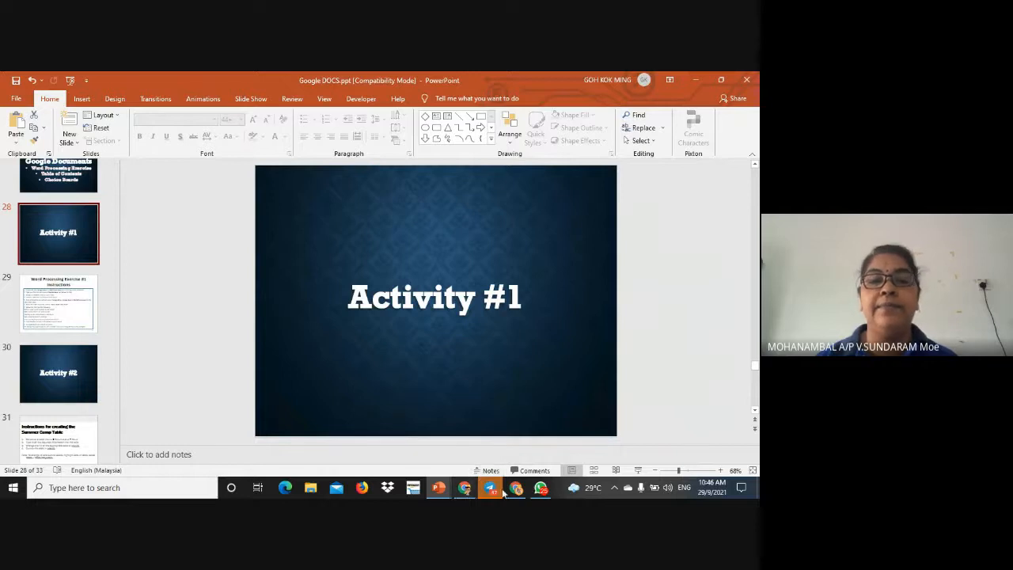
Return to the Google Meet call in the browser and stop presenting the screen
{"action": "left_click", "coordinate": [515, 487]}
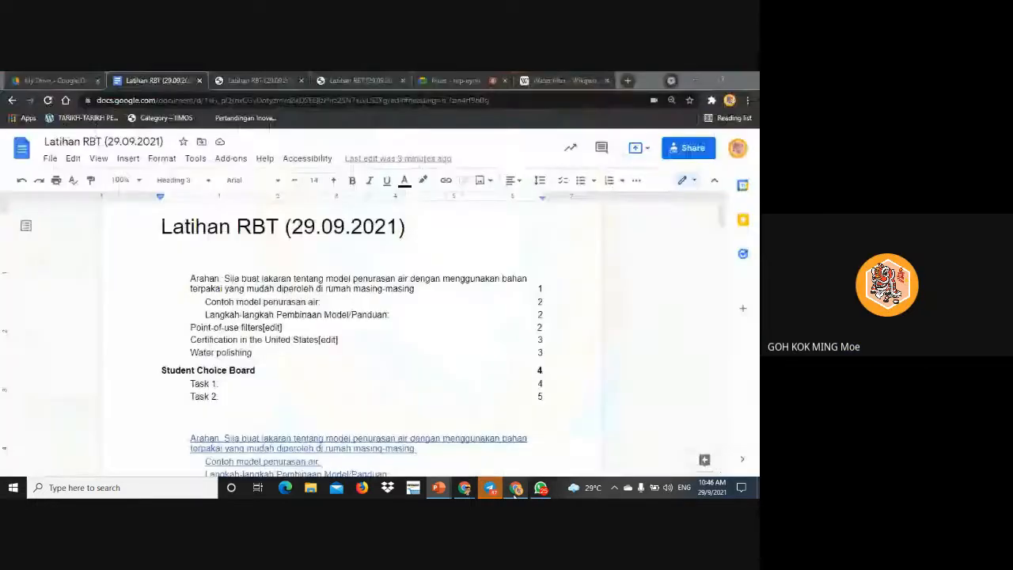
{"action": "left_click", "coordinate": [455, 80]}
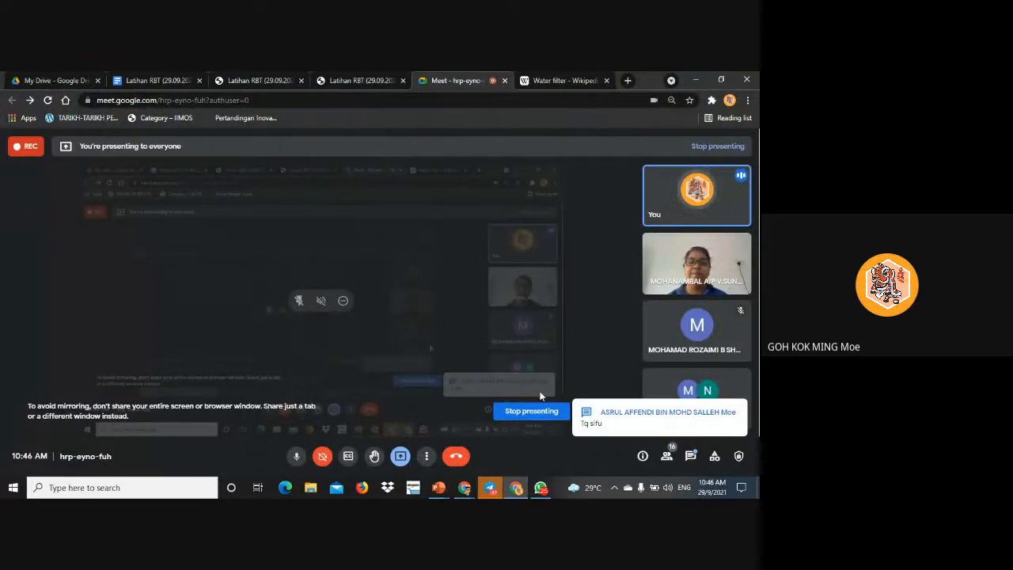
{"action": "left_click", "coordinate": [535, 413]}
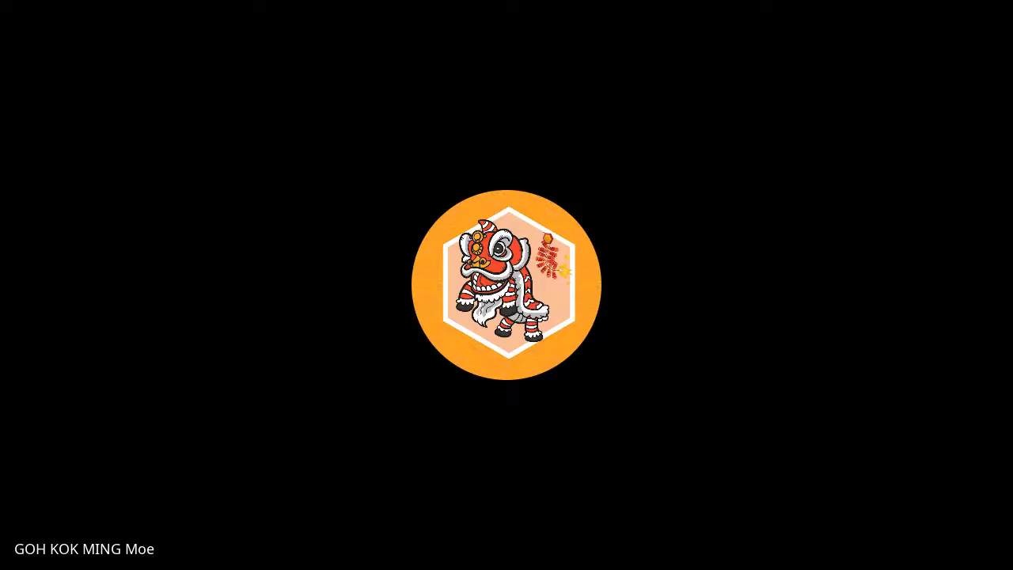